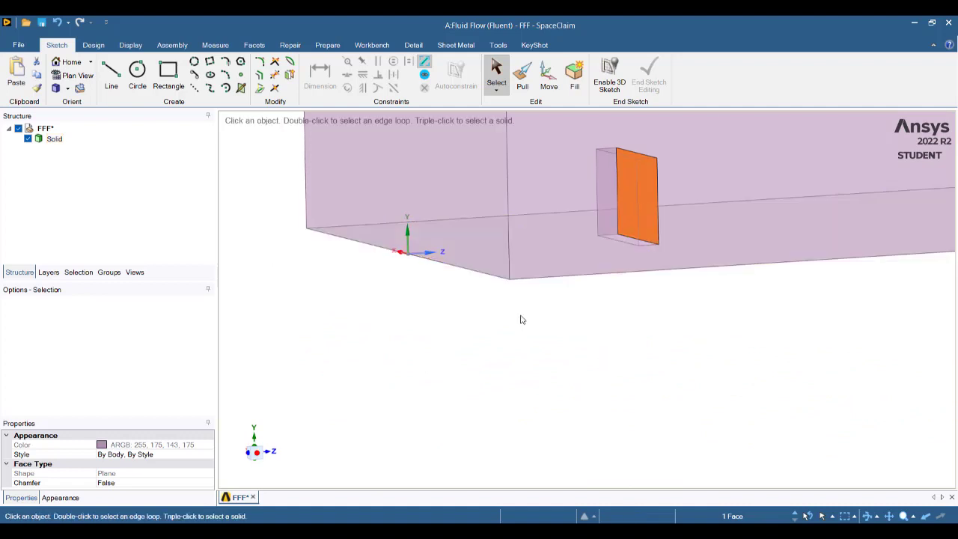
Examine the fluid domain block and the small rectangular cavity inside it from several angles
{"action": "left_click", "coordinate": [435, 277]}
{"action": "scroll", "coordinate": [477, 270], "scroll_direction": "down", "scroll_amount": 2}
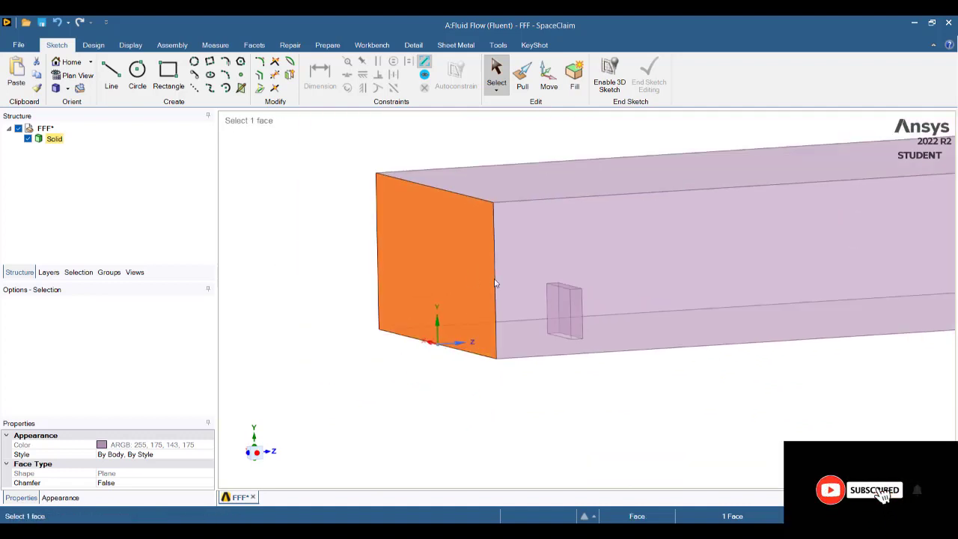
{"action": "middle_click_drag", "start_coordinate": [505, 293], "coordinate": [351, 360], "text": "ctrl"}
{"action": "middle_click_drag", "start_coordinate": [858, 363], "coordinate": [455, 410]}
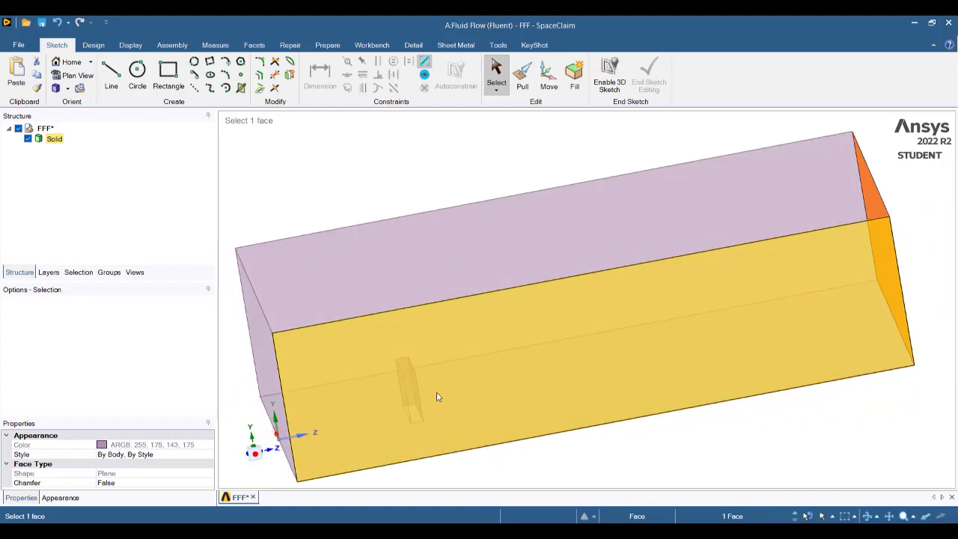
{"action": "middle_click_drag", "start_coordinate": [451, 376], "coordinate": [547, 359], "text": "ctrl"}
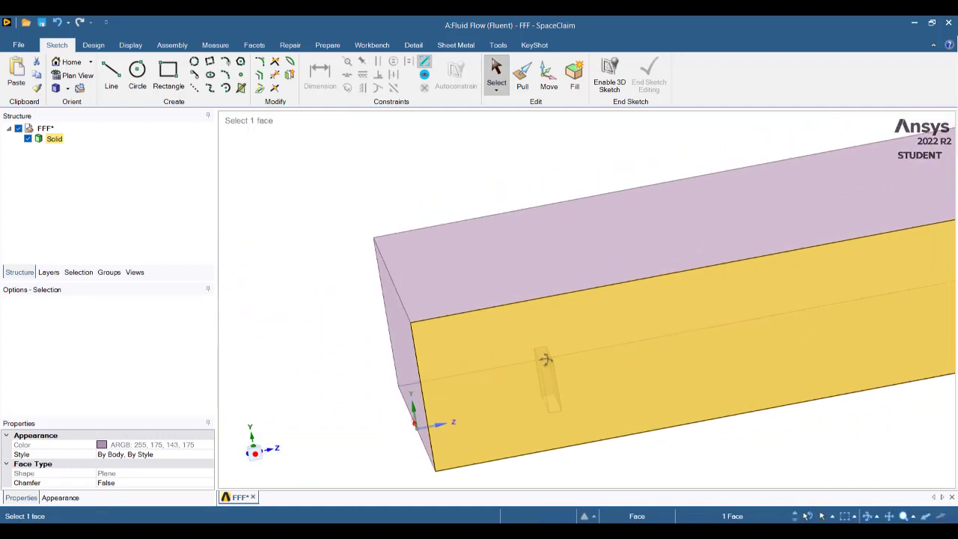
{"action": "scroll", "coordinate": [542, 365], "scroll_direction": "up", "scroll_amount": 3}
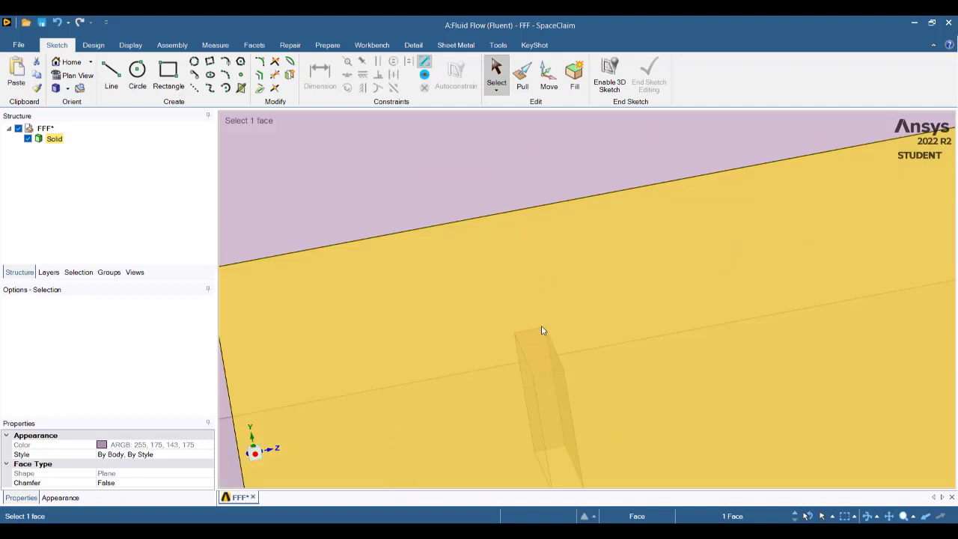
{"action": "scroll", "coordinate": [543, 330], "scroll_direction": "down", "scroll_amount": 5}
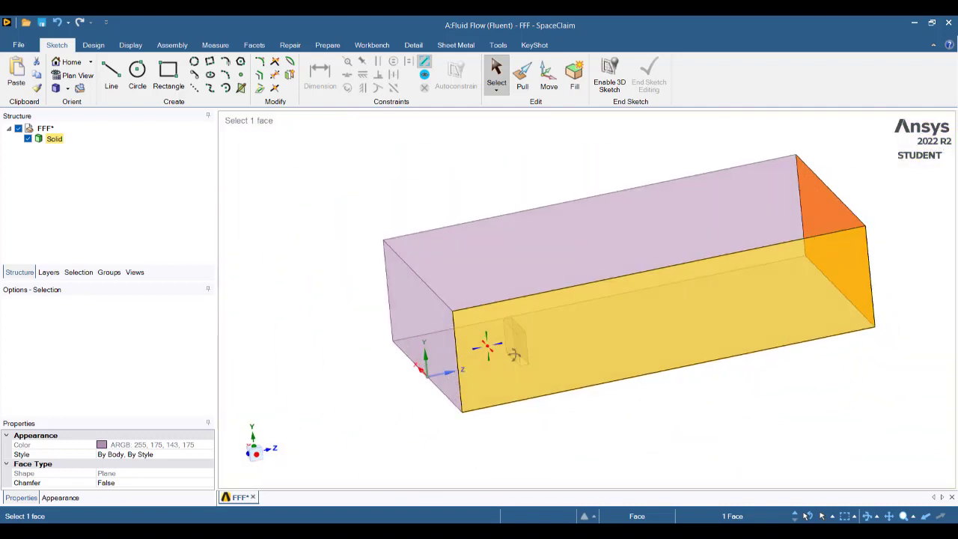
{"action": "mouse_move", "coordinate": [515, 355]}
{"action": "middle_mouse_down"}
{"action": "mouse_move", "coordinate": [534, 355]}
{"action": "mouse_move", "coordinate": [494, 343]}
{"action": "mouse_move", "coordinate": [513, 295]}
{"action": "mouse_move", "coordinate": [537, 285]}
{"action": "mouse_move", "coordinate": [529, 352]}
{"action": "middle_mouse_up"}
{"action": "left_click", "coordinate": [716, 419]}
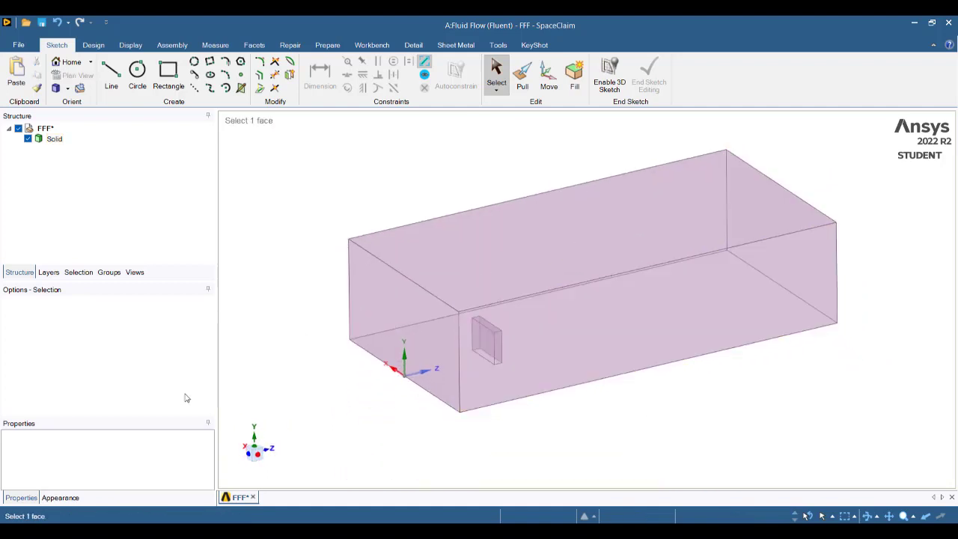
{"action": "scroll", "coordinate": [529, 381], "scroll_direction": "up", "scroll_amount": 5}
{"action": "left_click", "coordinate": [453, 321]}
{"action": "scroll", "coordinate": [518, 385], "scroll_direction": "down", "scroll_amount": 4}
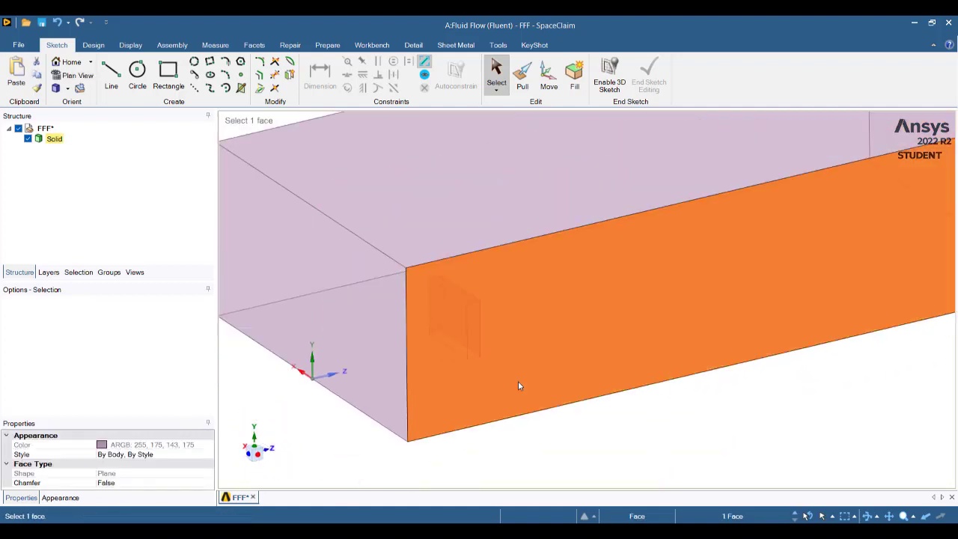
{"action": "left_click", "coordinate": [606, 442]}
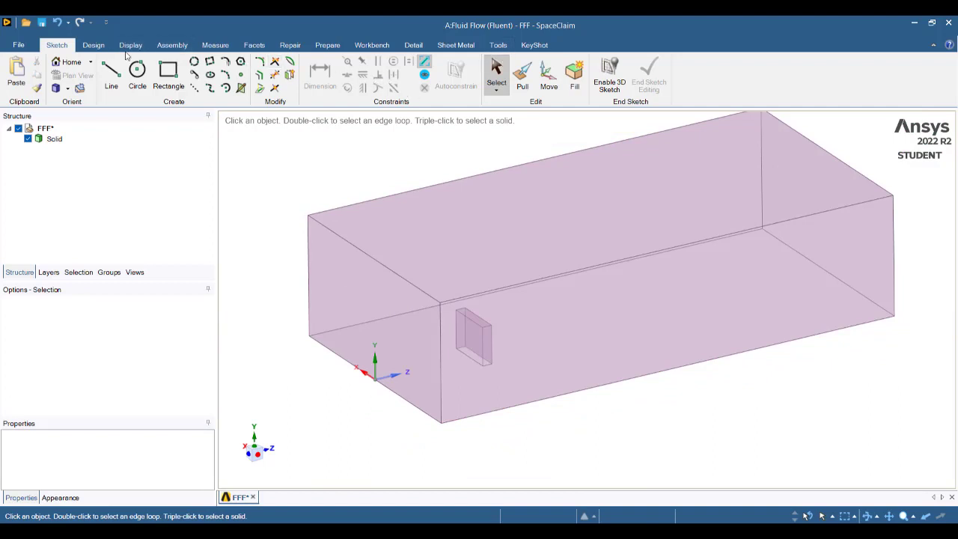
Split the fluid domain solid with Split Body, using the rectangular cavity's face nearest the origin as the cutter
{"action": "left_click", "coordinate": [94, 45]}
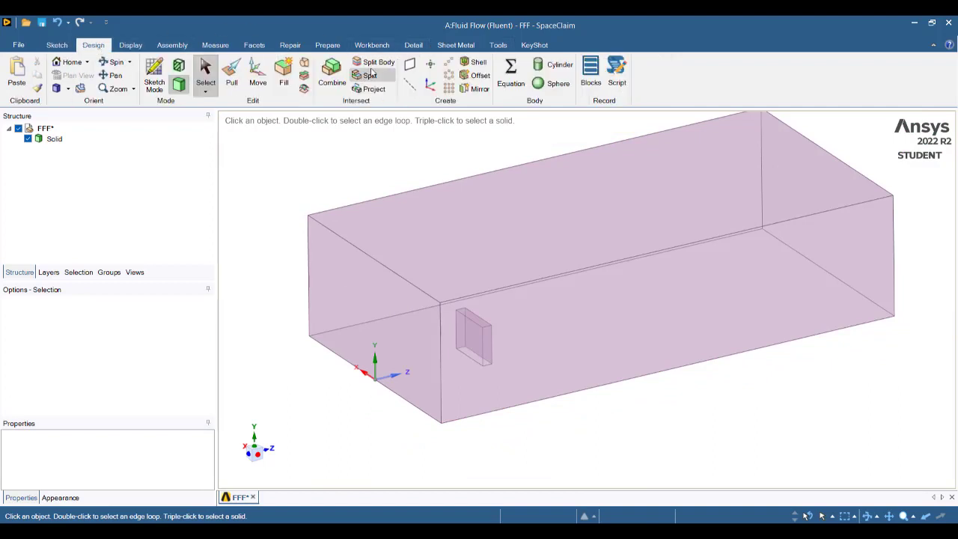
{"action": "left_click", "coordinate": [378, 64]}
{"action": "left_click", "coordinate": [466, 337]}
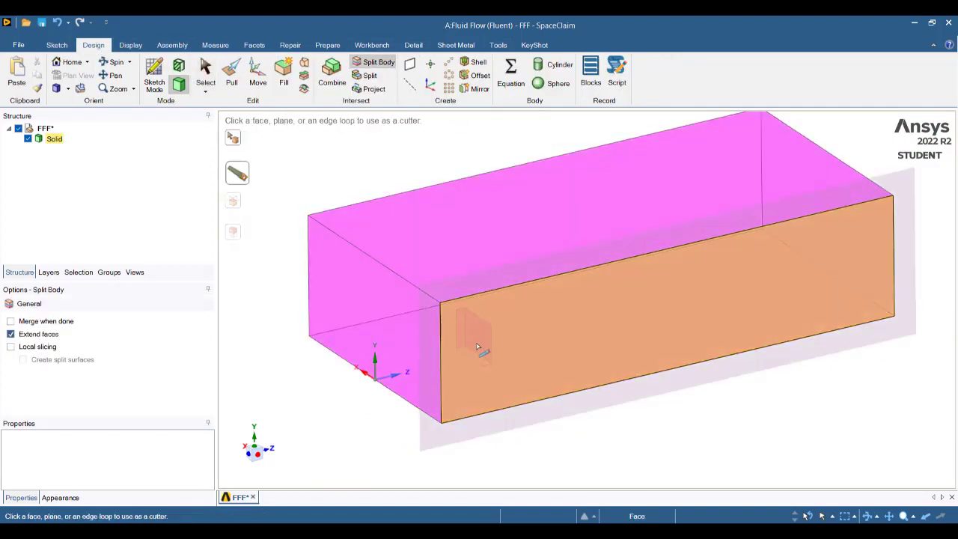
{"action": "scroll", "coordinate": [477, 344], "scroll_direction": "up", "scroll_amount": 3}
{"action": "left_click", "coordinate": [478, 345]}
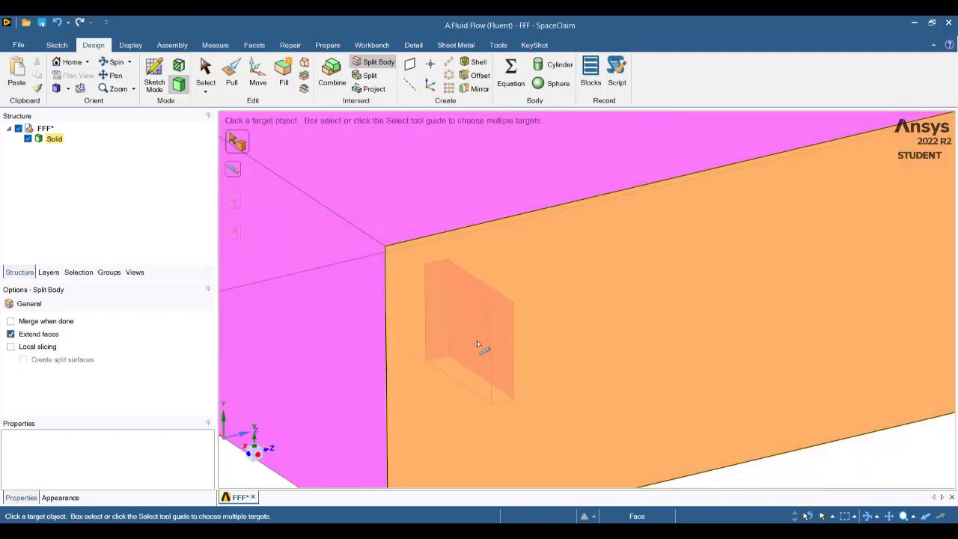
{"action": "left_click", "coordinate": [478, 345]}
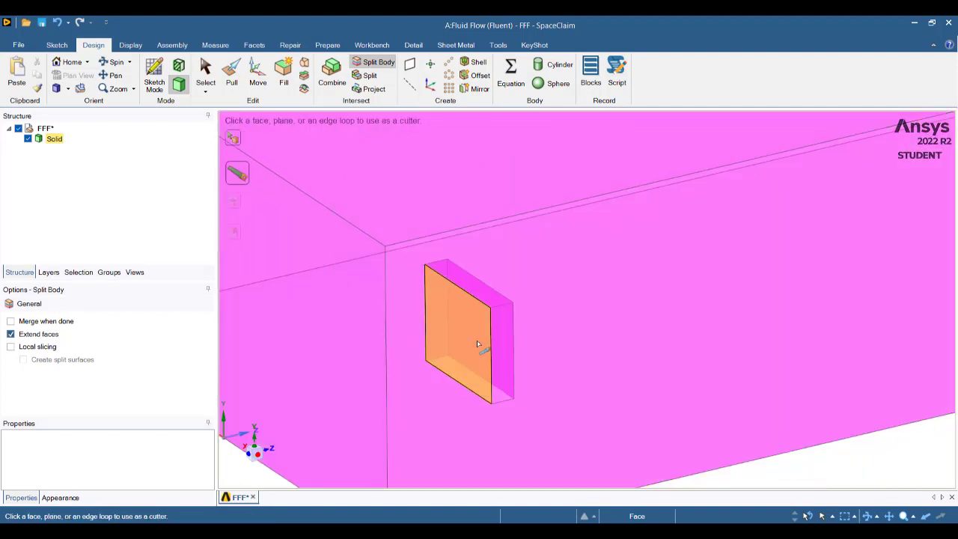
{"action": "left_click", "coordinate": [478, 345]}
{"action": "key", "text": "Escape"}
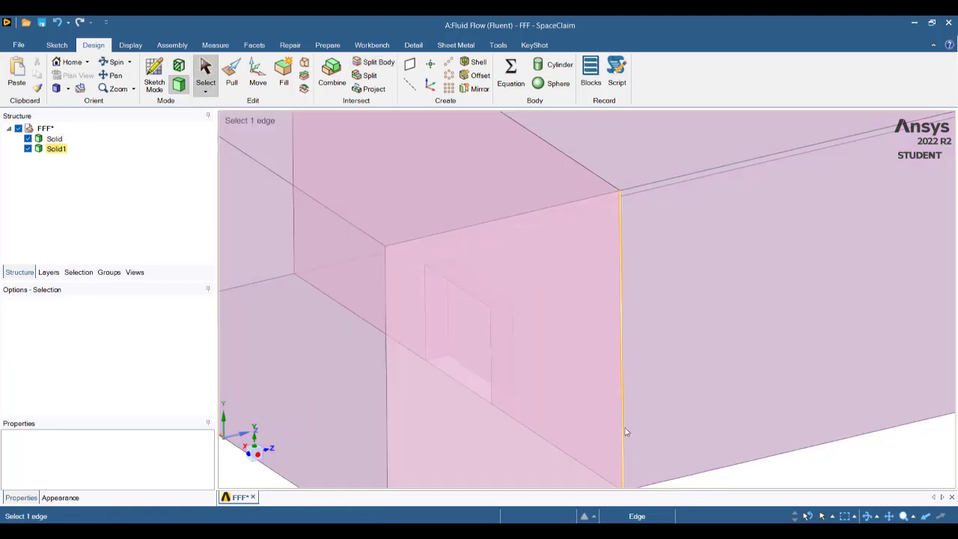
Split the larger body containing the cavity along the cavity's negative-X side face, parallel to the domain's long side
{"action": "middle_click_drag", "start_coordinate": [667, 428], "coordinate": [617, 423]}
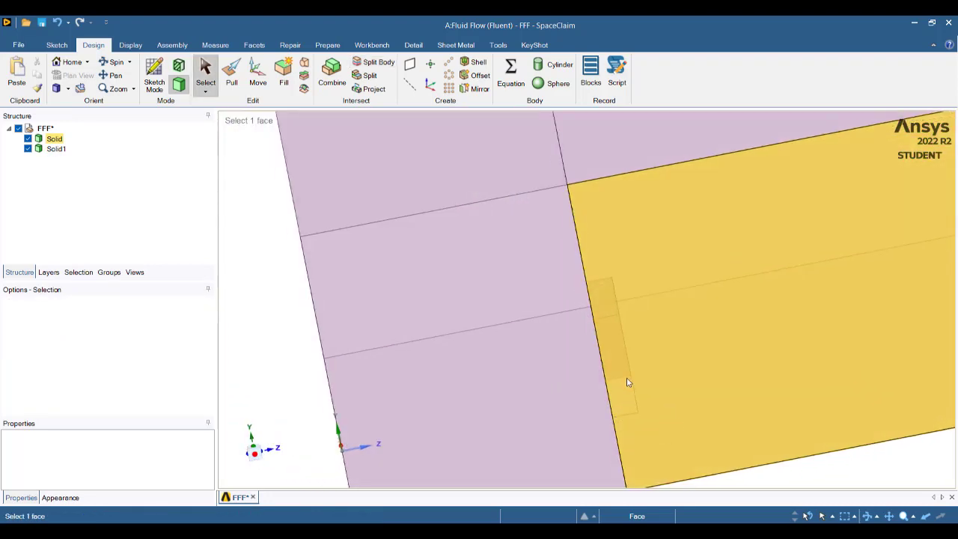
{"action": "left_click", "coordinate": [367, 63]}
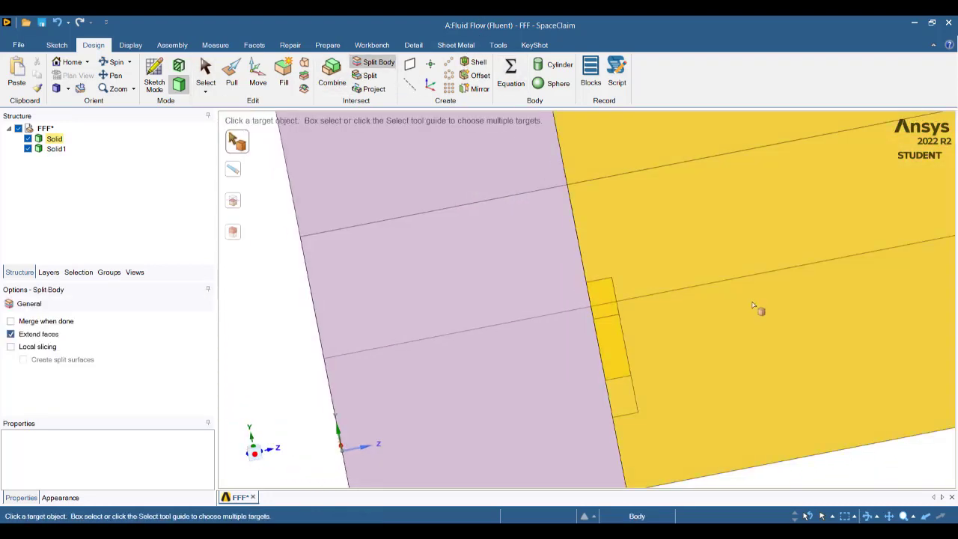
{"action": "left_click", "coordinate": [759, 310]}
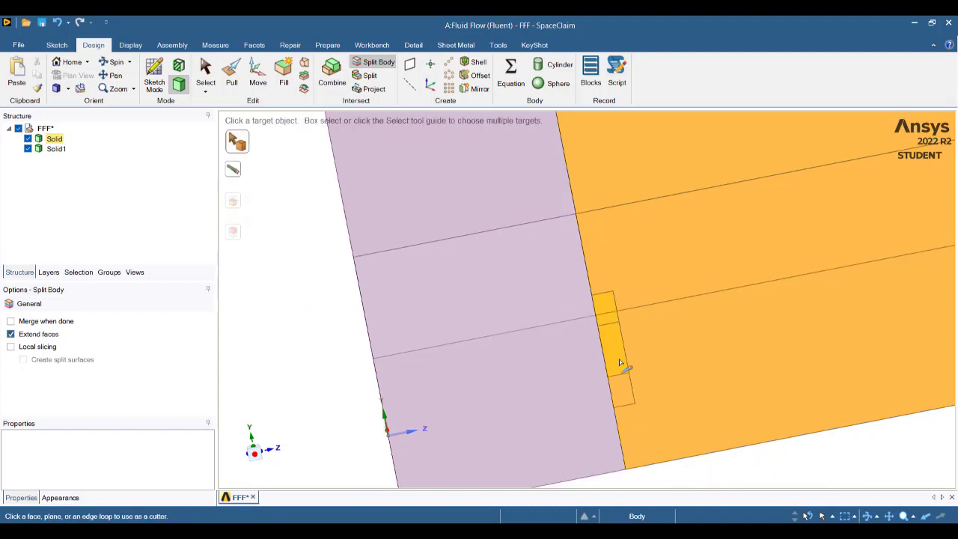
{"action": "middle_click_drag", "start_coordinate": [620, 362], "coordinate": [623, 364]}
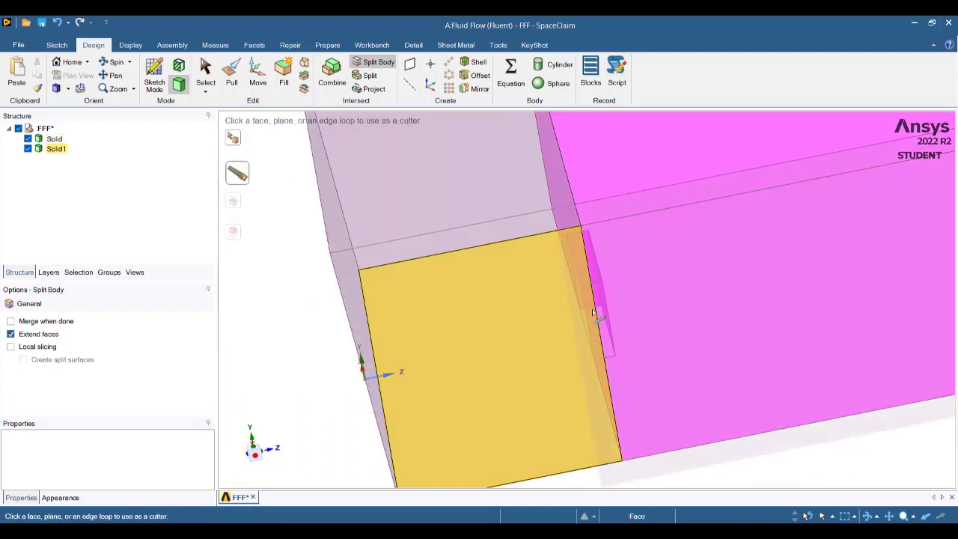
{"action": "left_click", "coordinate": [605, 312]}
{"action": "left_click", "coordinate": [605, 312]}
{"action": "left_click", "coordinate": [607, 316]}
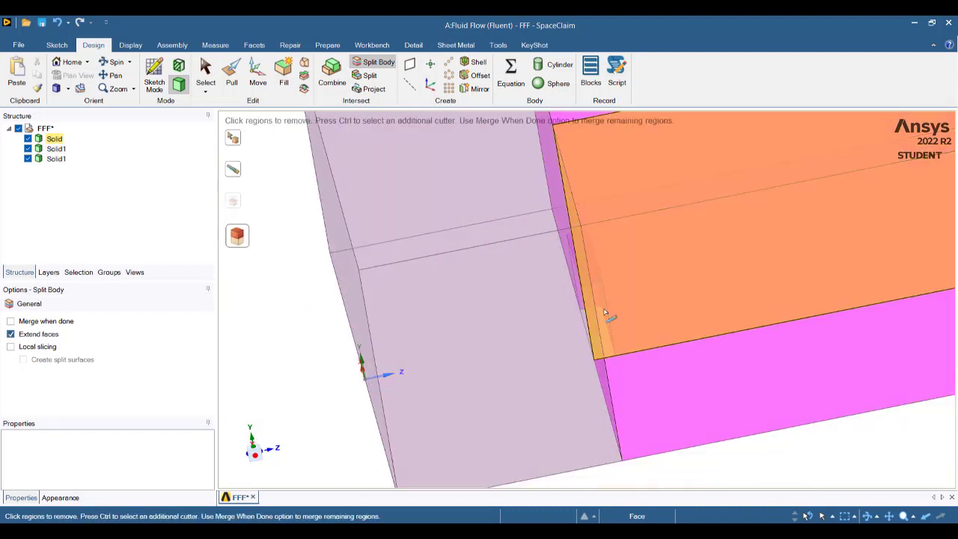
{"action": "key", "text": "Escape"}
Split the body containing the cavity again, using the cavity's far Z face as the cutter
{"action": "middle_click_drag", "start_coordinate": [855, 353], "coordinate": [599, 384]}
{"action": "middle_click_drag", "start_coordinate": [702, 364], "coordinate": [462, 434], "text": "shift"}
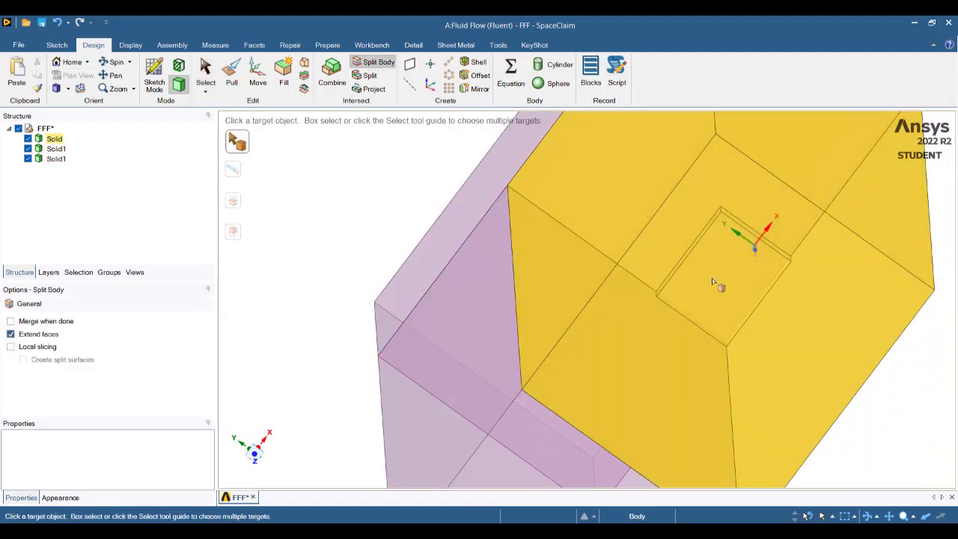
{"action": "left_click", "coordinate": [715, 283]}
{"action": "scroll", "coordinate": [712, 297], "scroll_direction": "down", "scroll_amount": 2, "text": "ctrl"}
{"action": "left_click", "coordinate": [712, 298]}
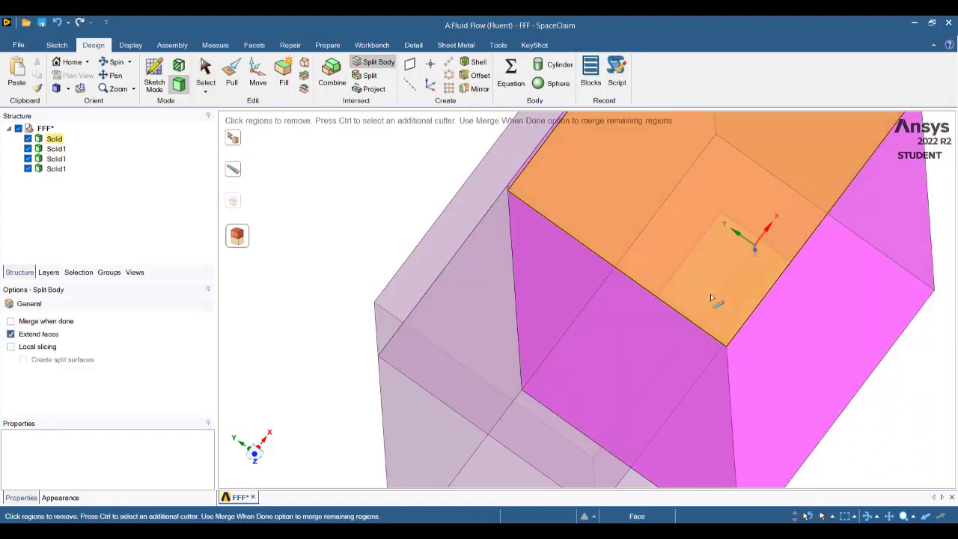
{"action": "middle_click_drag", "start_coordinate": [712, 298], "coordinate": [657, 397]}
{"action": "key", "text": "Escape"}
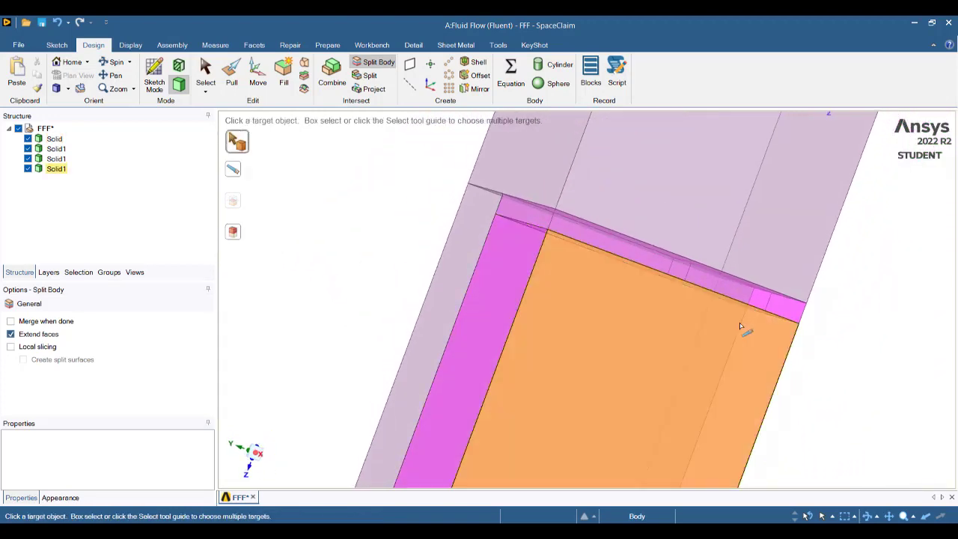
Split the thin slab containing the cavity along the cavity's positive-X side face
{"action": "left_click", "coordinate": [741, 325]}
{"action": "left_click", "coordinate": [710, 273]}
{"action": "left_click", "coordinate": [378, 69]}
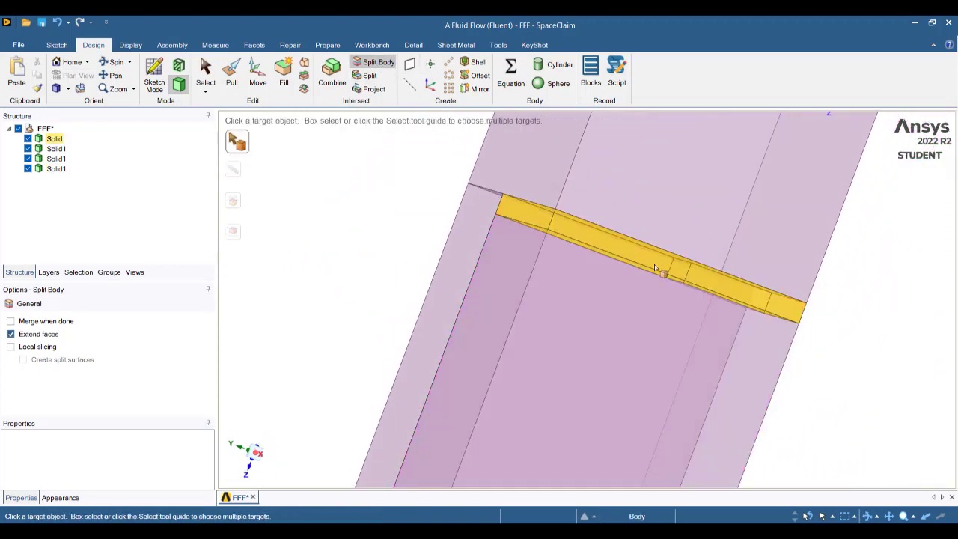
{"action": "left_click", "coordinate": [655, 265]}
{"action": "scroll", "coordinate": [717, 287], "scroll_direction": "down", "scroll_amount": 1}
{"action": "left_click", "coordinate": [717, 287]}
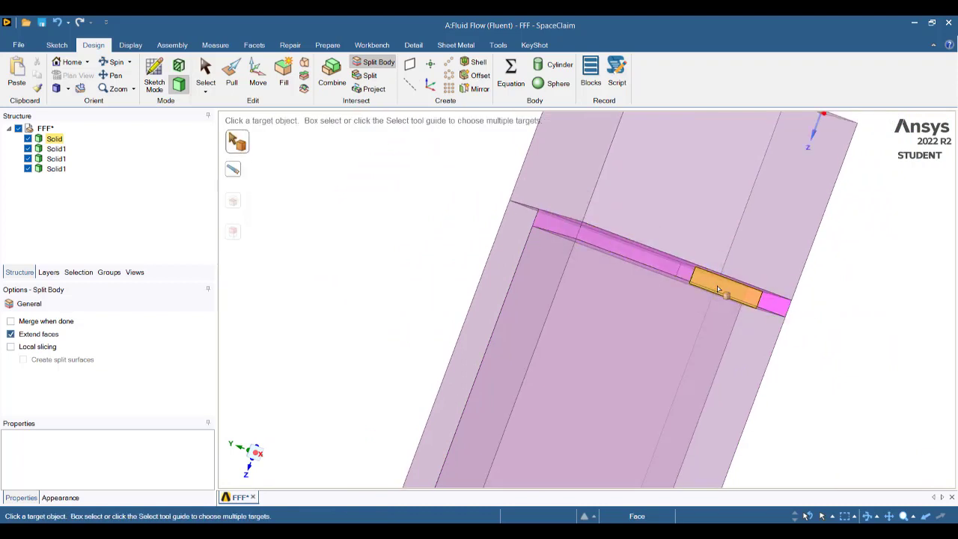
{"action": "middle_click_drag", "start_coordinate": [751, 316], "coordinate": [721, 234]}
{"action": "middle_click_drag", "start_coordinate": [657, 283], "coordinate": [629, 346]}
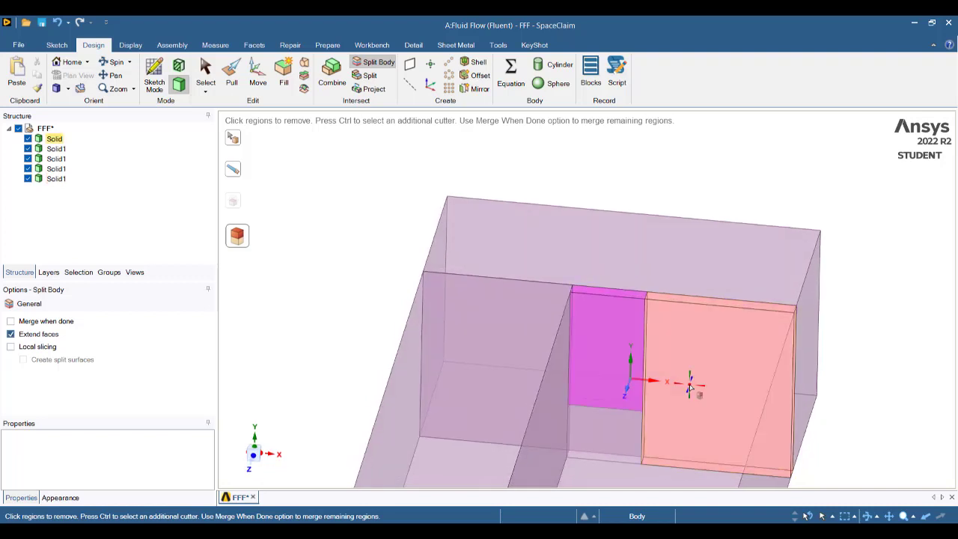
{"action": "middle_click_drag", "start_coordinate": [689, 387], "coordinate": [740, 256]}
{"action": "left_click", "coordinate": [712, 326]}
{"action": "scroll", "coordinate": [711, 329], "scroll_direction": "down", "scroll_amount": 1}
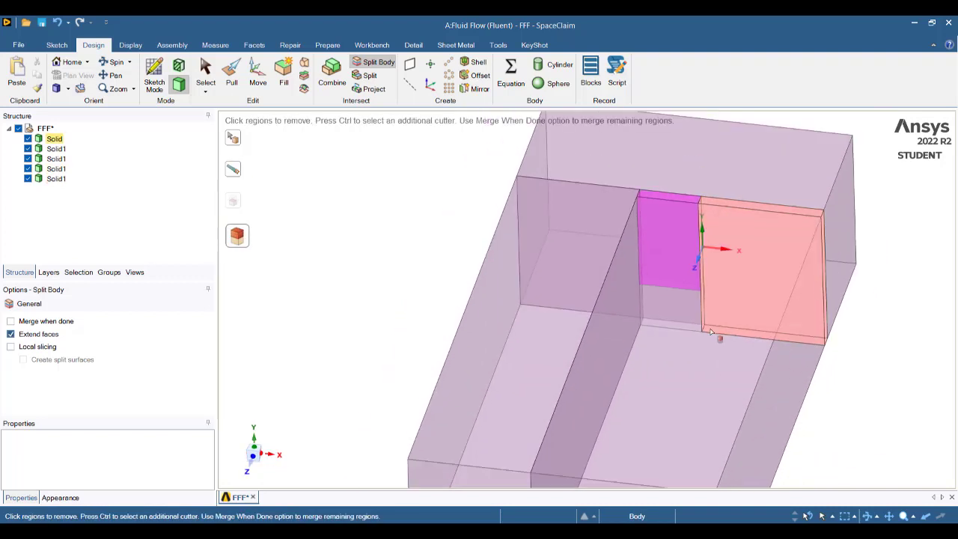
{"action": "middle_click_drag", "start_coordinate": [711, 332], "coordinate": [727, 304], "text": "ctrl"}
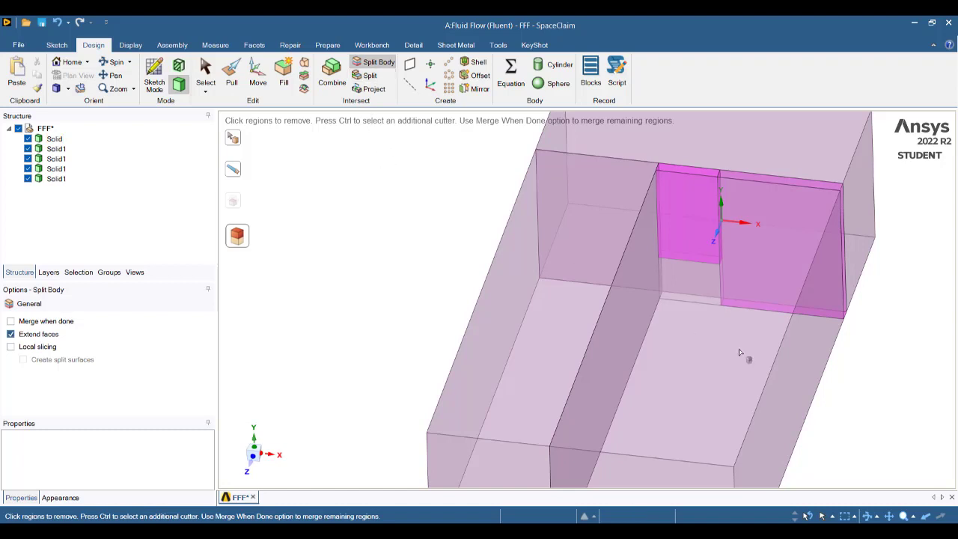
{"action": "key", "text": "Escape"}
Split the large long body on the cavity's far Z side with Split Body, using the cavity's positive-X side face as the cutter
{"action": "left_click", "coordinate": [385, 66]}
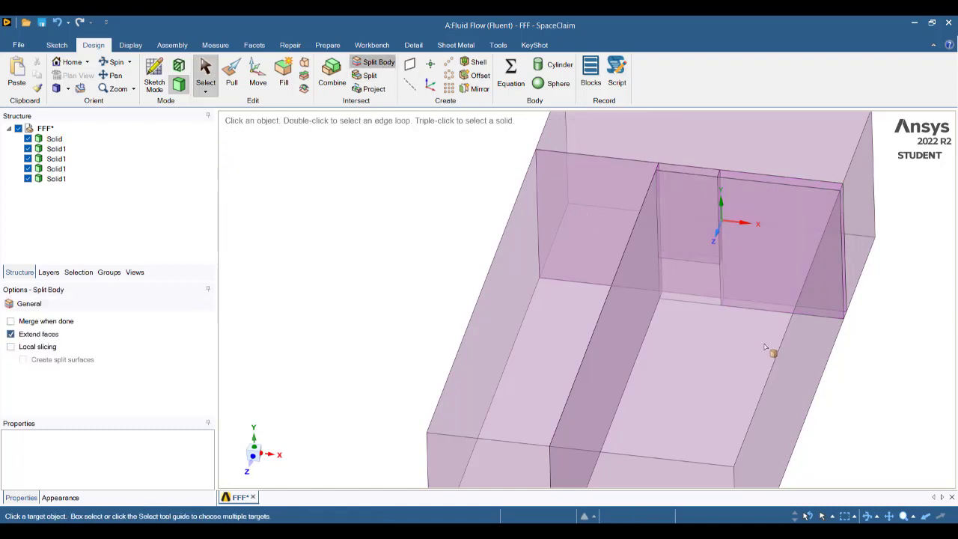
{"action": "left_click", "coordinate": [766, 347]}
{"action": "middle_click_drag", "start_coordinate": [732, 288], "coordinate": [697, 288]}
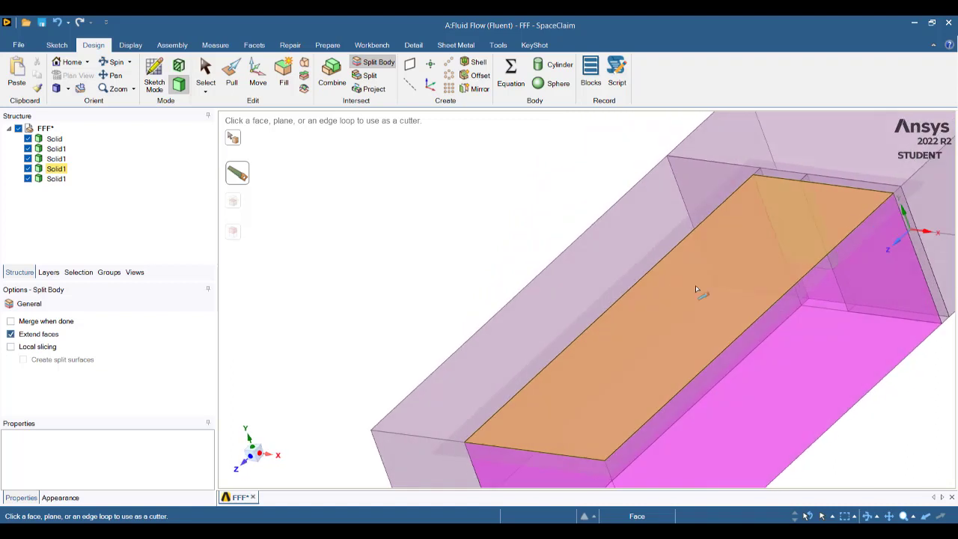
{"action": "left_click", "coordinate": [869, 265]}
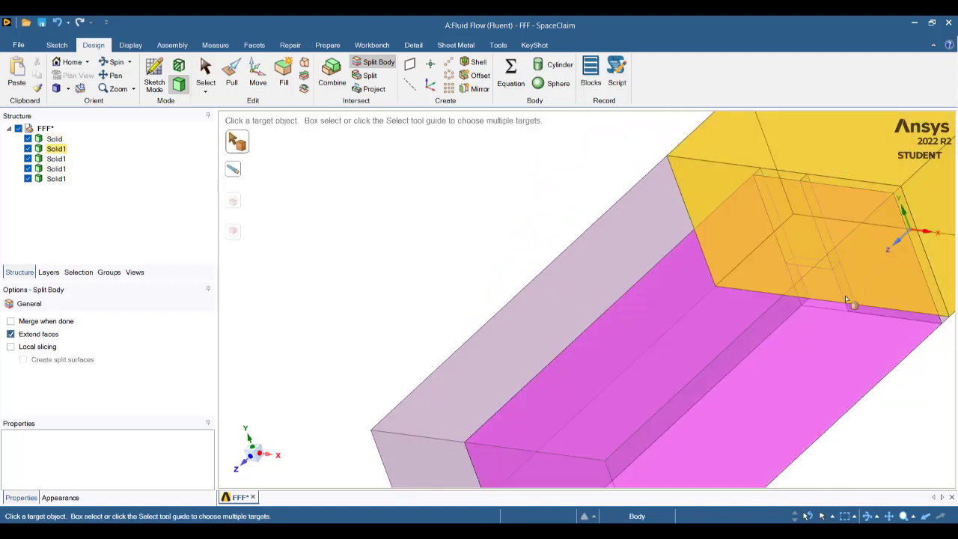
{"action": "left_click", "coordinate": [849, 301]}
{"action": "middle_click_drag", "start_coordinate": [859, 312], "coordinate": [878, 364]}
{"action": "left_click", "coordinate": [832, 325]}
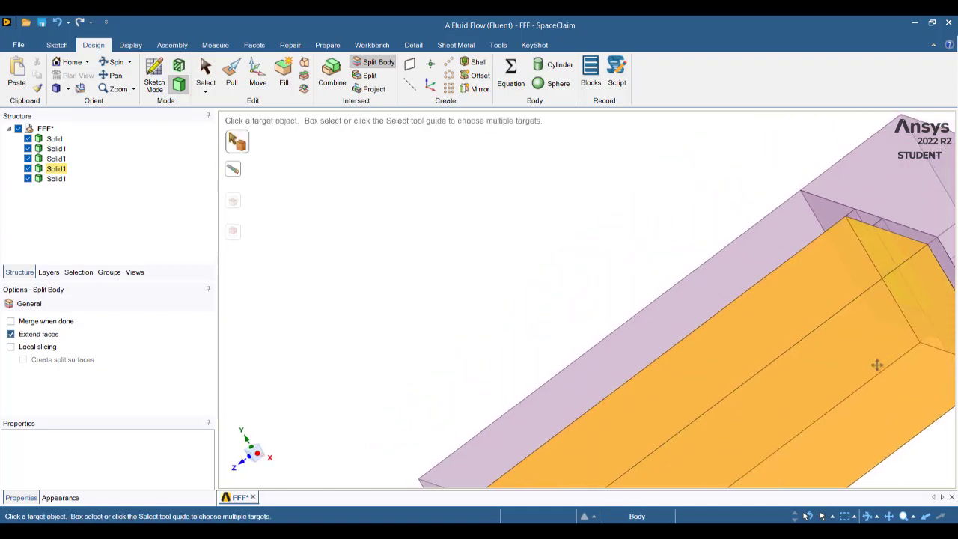
{"action": "left_click", "coordinate": [880, 364]}
{"action": "scroll", "coordinate": [944, 331], "scroll_direction": "up", "scroll_amount": 5}
{"action": "left_click", "coordinate": [943, 329]}
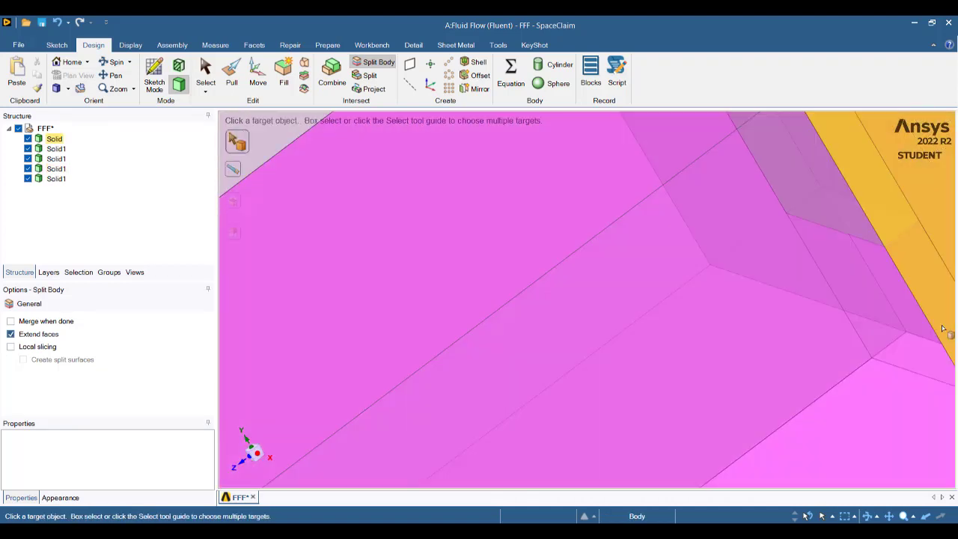
{"action": "left_click", "coordinate": [944, 329]}
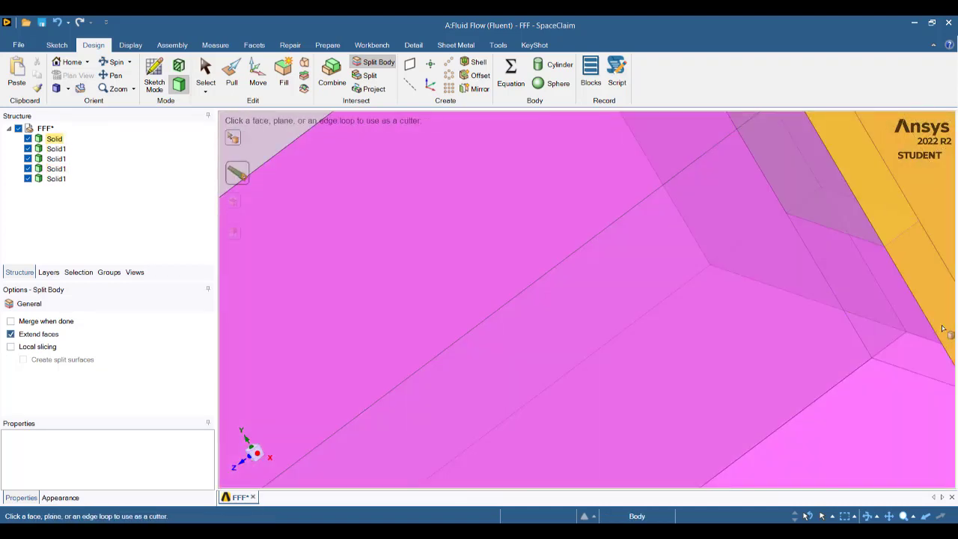
{"action": "left_click", "coordinate": [944, 329]}
{"action": "middle_click_drag", "start_coordinate": [943, 329], "coordinate": [704, 368], "text": "ctrl"}
{"action": "left_click", "coordinate": [716, 349]}
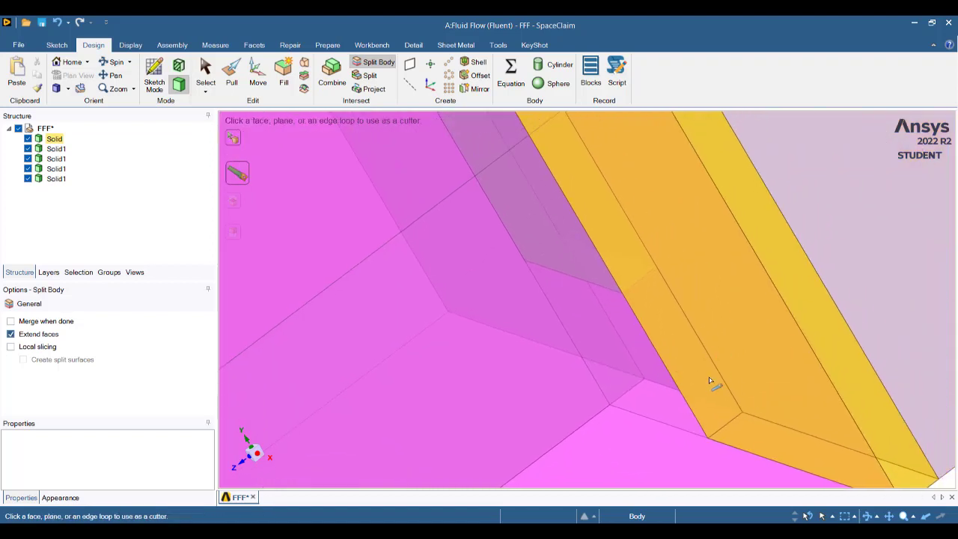
{"action": "left_click", "coordinate": [710, 382]}
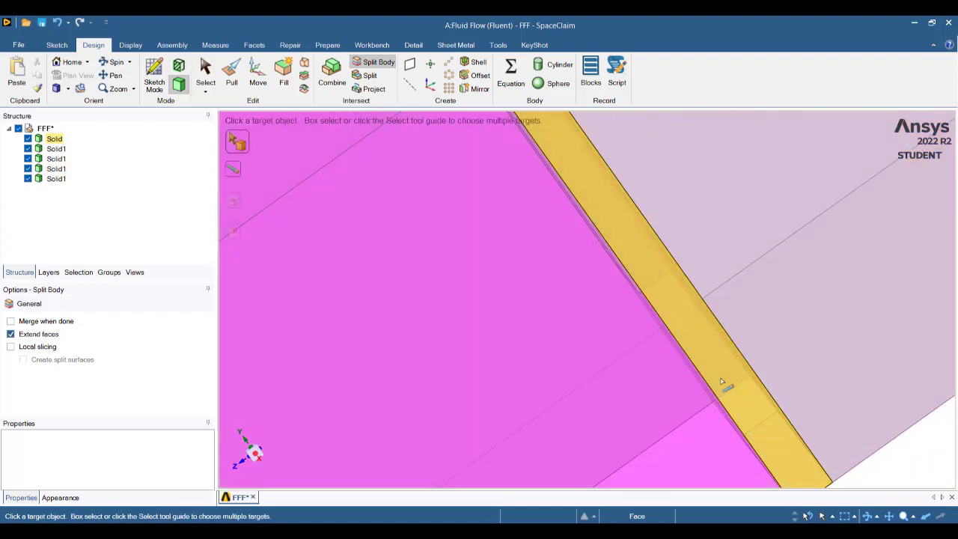
{"action": "left_click", "coordinate": [723, 382]}
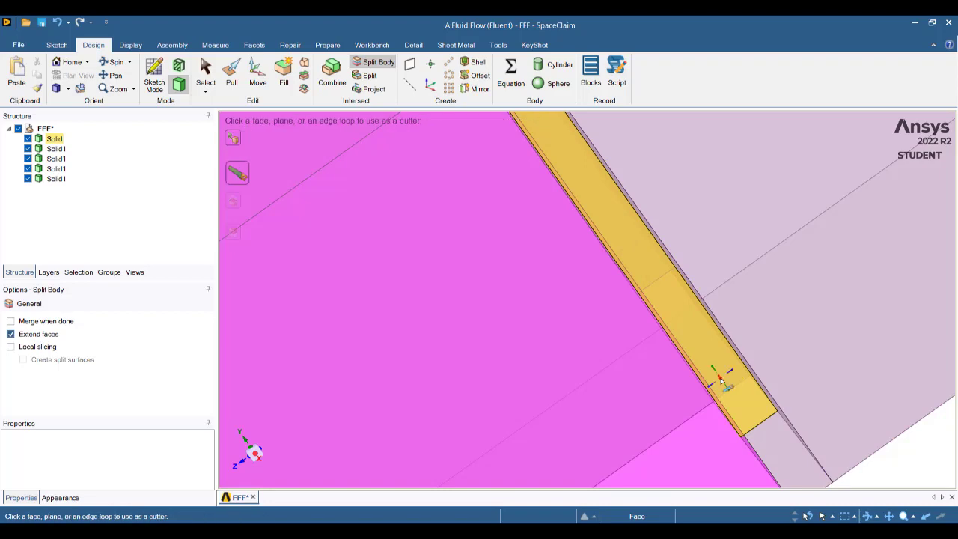
{"action": "mouse_move", "coordinate": [720, 378]}
{"action": "middle_mouse_down"}
{"action": "mouse_move", "coordinate": [775, 390]}
{"action": "mouse_move", "coordinate": [601, 381]}
{"action": "mouse_move", "coordinate": [764, 356]}
{"action": "middle_mouse_up"}
{"action": "left_click", "coordinate": [831, 333]}
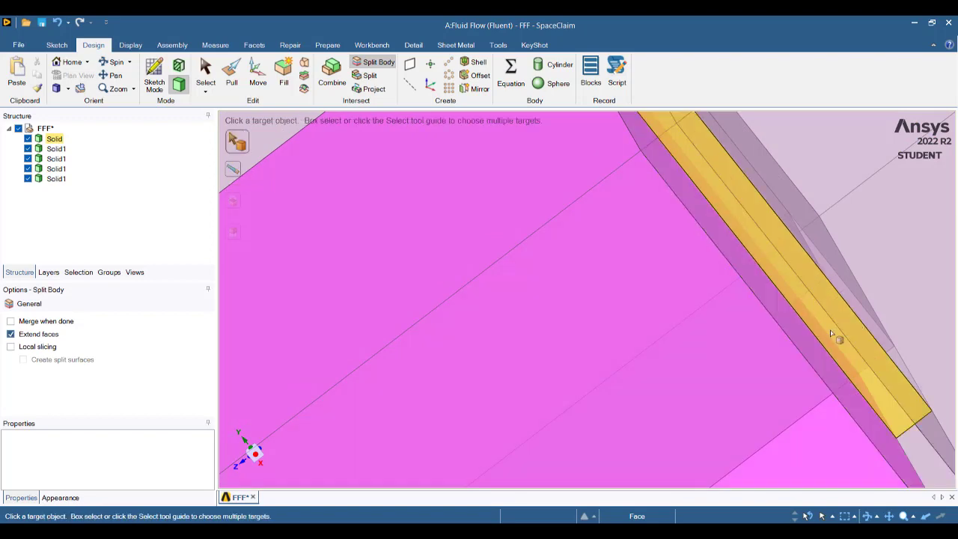
{"action": "scroll", "coordinate": [832, 333], "scroll_direction": "down", "scroll_amount": 10}
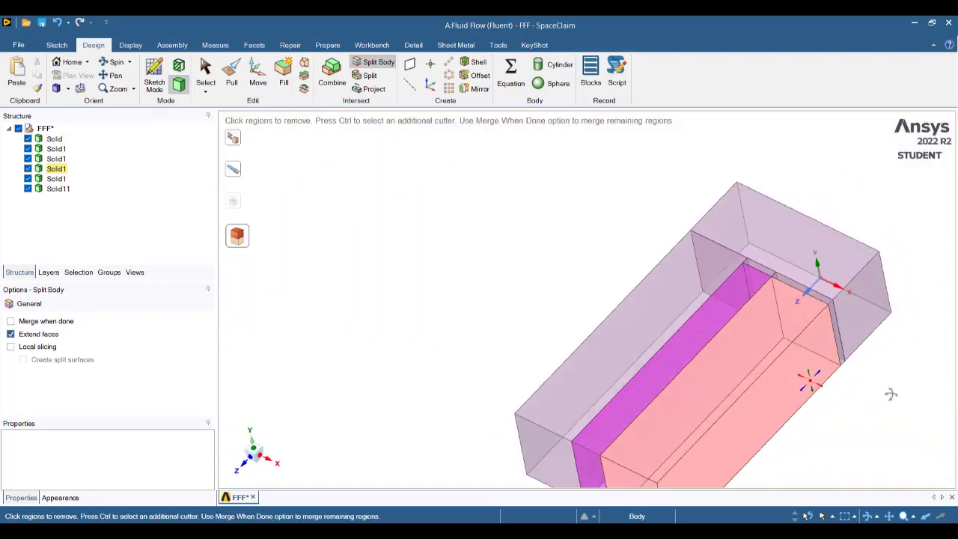
{"action": "middle_click_drag", "start_coordinate": [891, 394], "coordinate": [872, 399]}
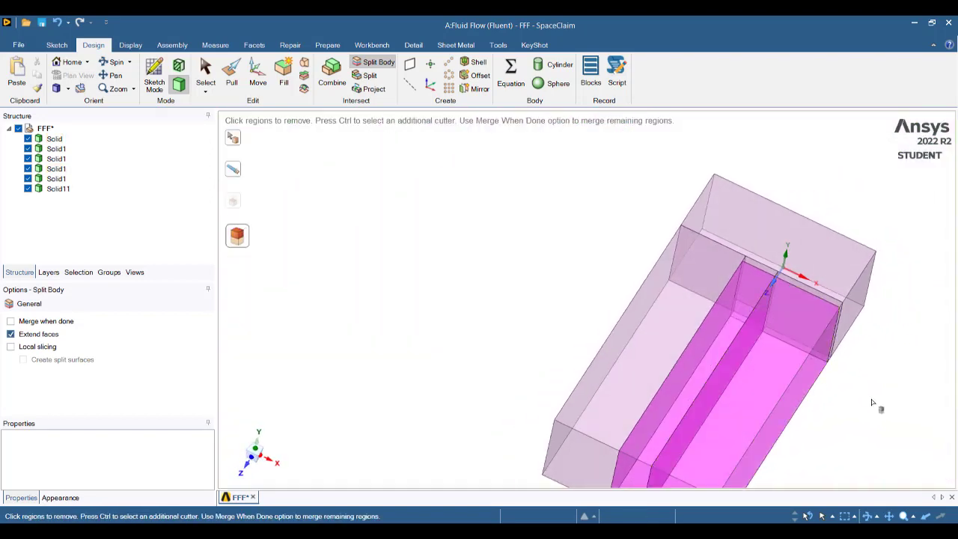
{"action": "left_click", "coordinate": [872, 399]}
{"action": "key", "text": "Escape"}
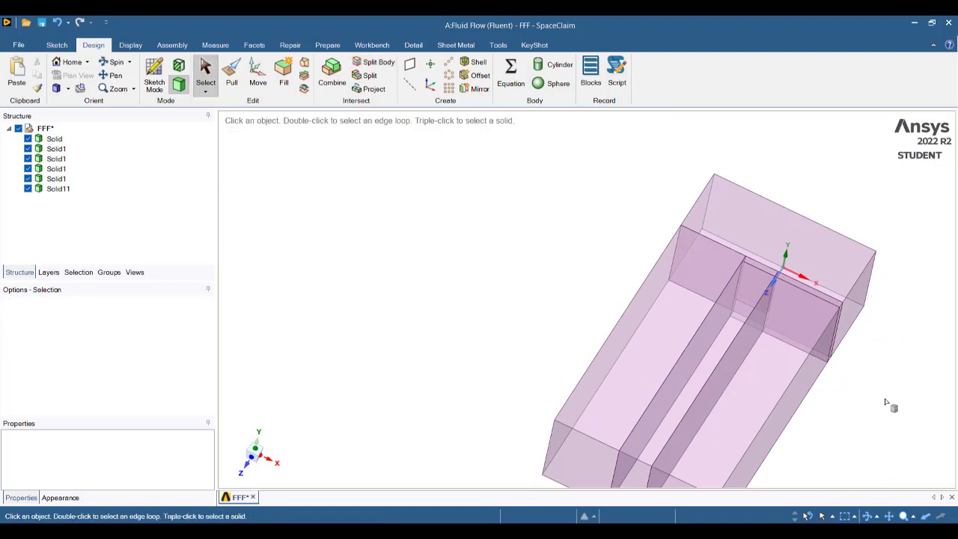
Split the long body on the negative-X side using the cavity's far Z face as the cutter
{"action": "mouse_move", "coordinate": [809, 402]}
{"action": "middle_mouse_down"}
{"action": "mouse_move", "coordinate": [809, 392]}
{"action": "mouse_move", "coordinate": [759, 437]}
{"action": "mouse_move", "coordinate": [820, 454]}
{"action": "middle_mouse_up"}
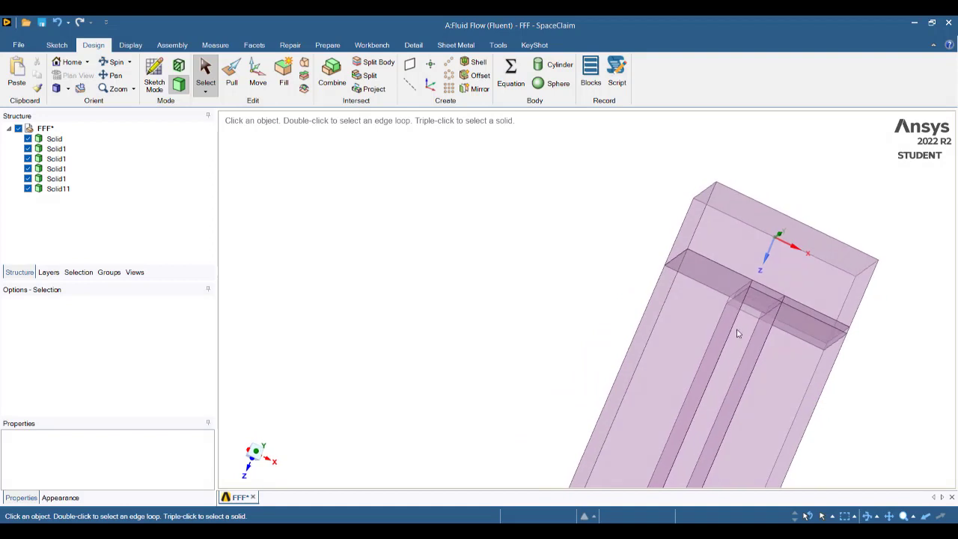
{"action": "scroll", "coordinate": [738, 334], "scroll_direction": "up", "scroll_amount": 5}
{"action": "left_click", "coordinate": [378, 63]}
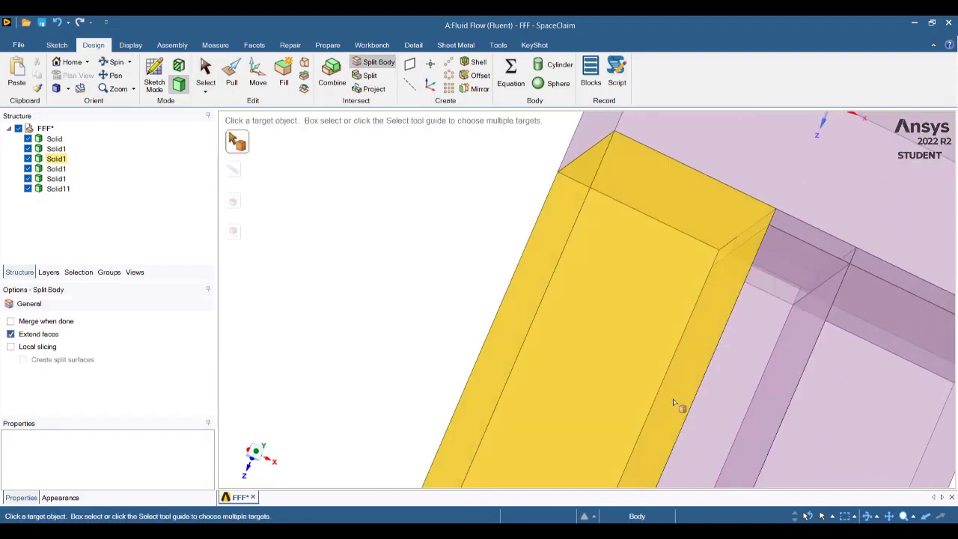
{"action": "left_click", "coordinate": [648, 350]}
{"action": "left_click", "coordinate": [813, 262]}
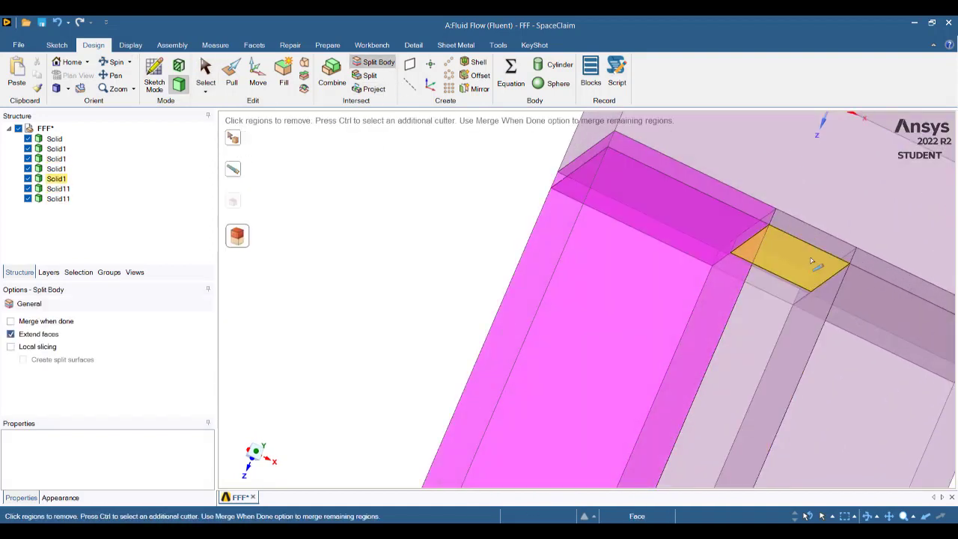
{"action": "left_click", "coordinate": [558, 435]}
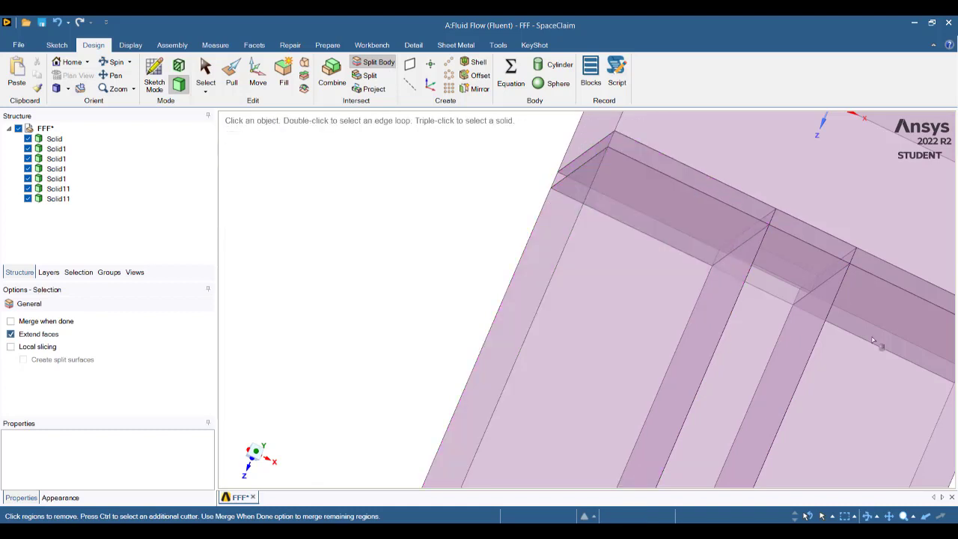
{"action": "left_click", "coordinate": [859, 348]}
Examine the bodies around the cavity and the end block near the origin for remaining splits
{"action": "middle_click_drag", "start_coordinate": [859, 348], "coordinate": [785, 364]}
{"action": "left_click", "coordinate": [796, 247]}
{"action": "middle_click_drag", "start_coordinate": [796, 248], "coordinate": [538, 304]}
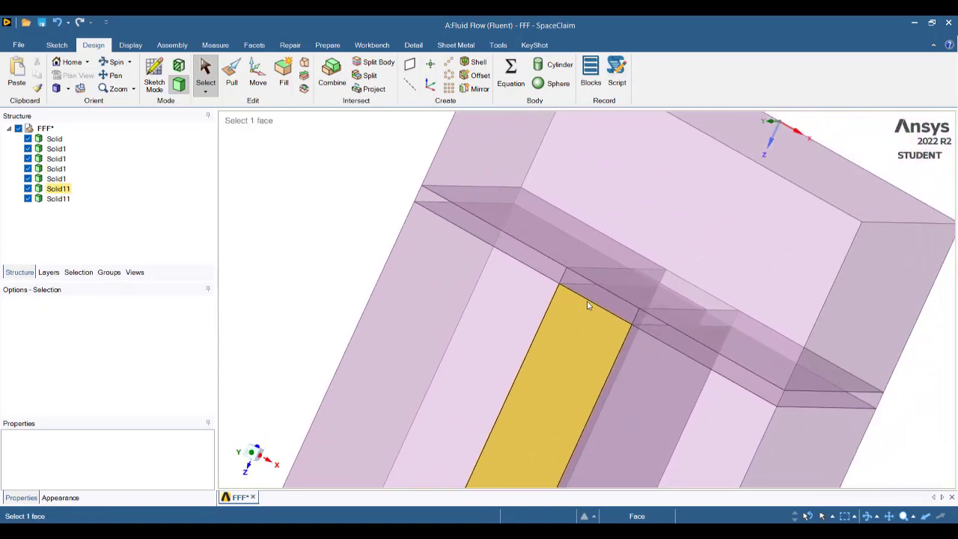
{"action": "scroll", "coordinate": [608, 290], "scroll_direction": "up", "scroll_amount": 3}
{"action": "scroll", "coordinate": [609, 290], "scroll_direction": "down", "scroll_amount": 2}
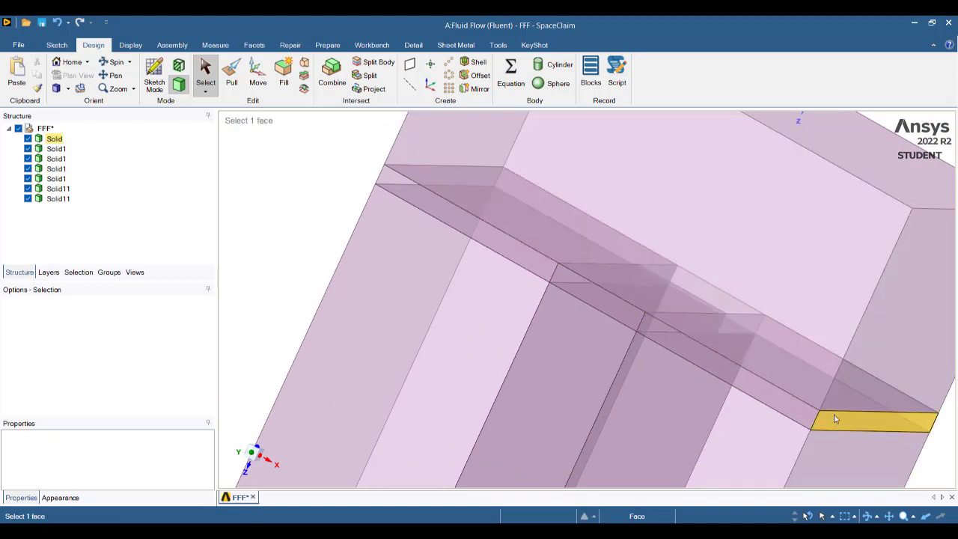
{"action": "middle_click_drag", "start_coordinate": [643, 296], "coordinate": [687, 277]}
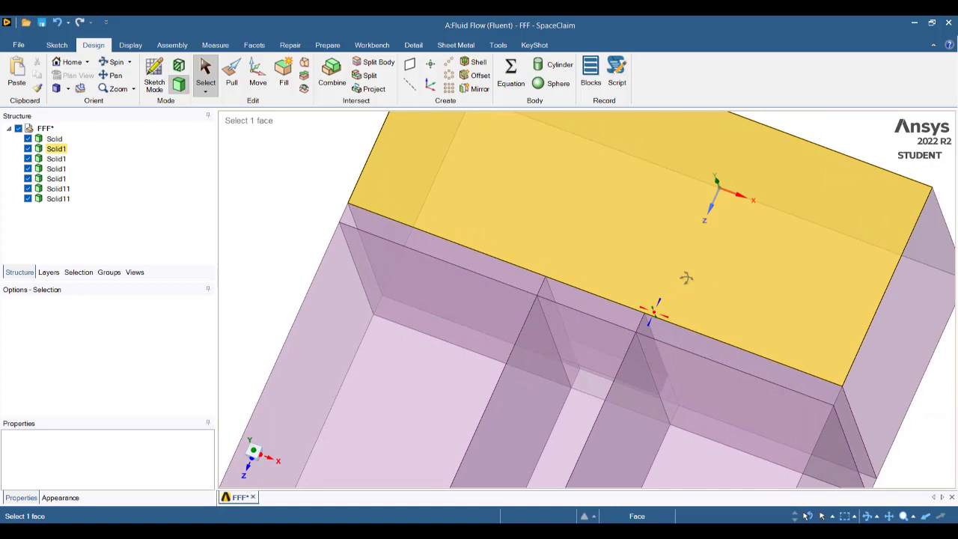
{"action": "left_click", "coordinate": [592, 291]}
{"action": "middle_click_drag", "start_coordinate": [678, 280], "coordinate": [646, 263]}
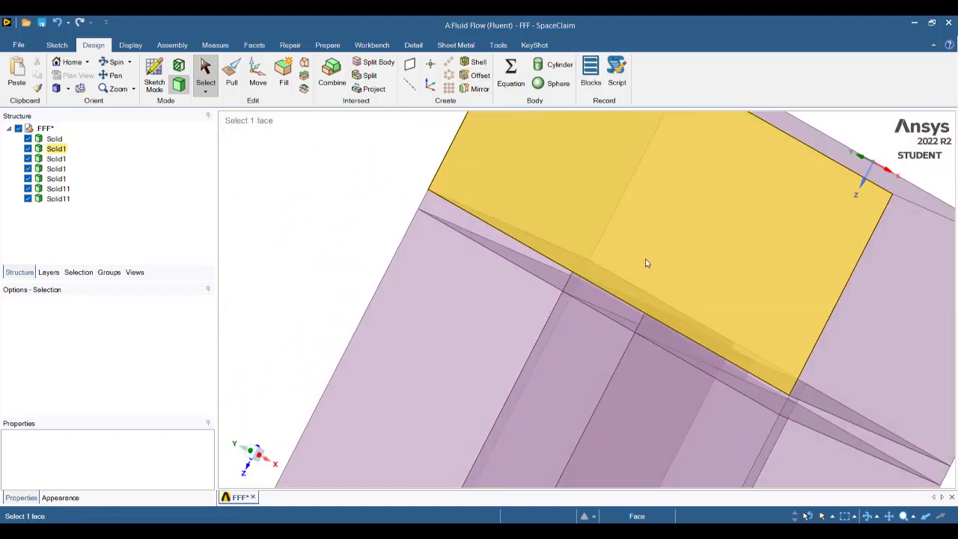
Try to split the end block near the origin using the outer long face of the narrow middle strip as the cutter
{"action": "left_click", "coordinate": [378, 63]}
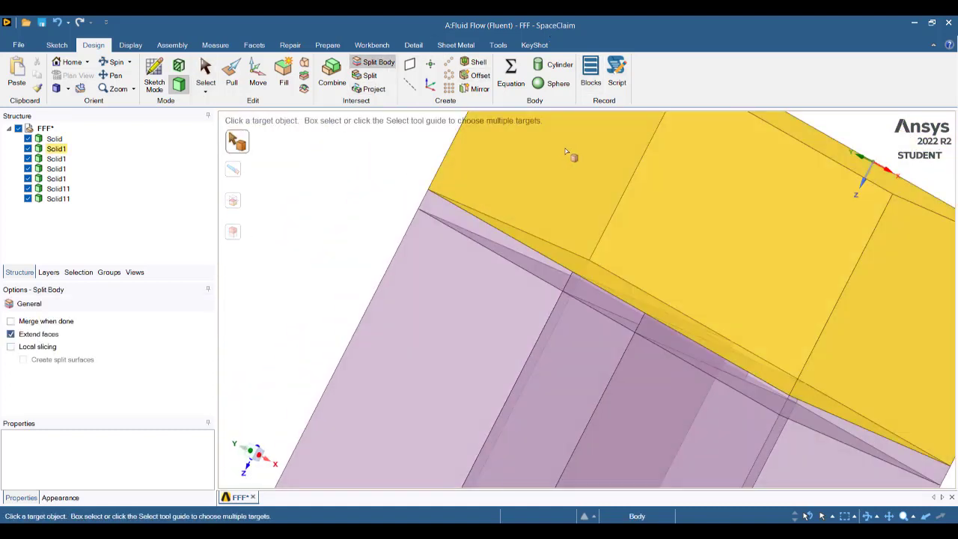
{"action": "left_click", "coordinate": [539, 199]}
{"action": "left_click", "coordinate": [569, 359]}
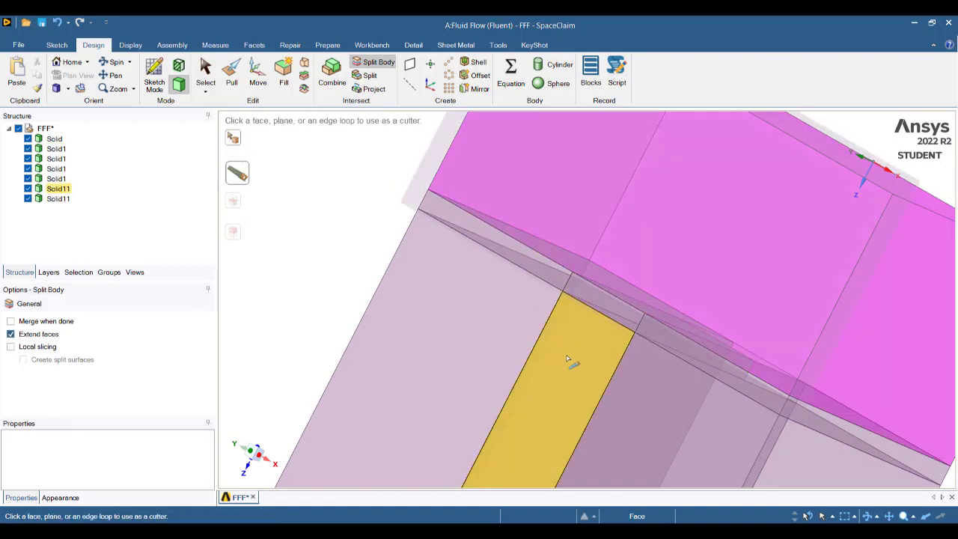
{"action": "left_click", "coordinate": [651, 405]}
{"action": "scroll", "coordinate": [667, 365], "scroll_direction": "down", "scroll_amount": 2}
{"action": "scroll", "coordinate": [667, 365], "scroll_direction": "up", "scroll_amount": 3}
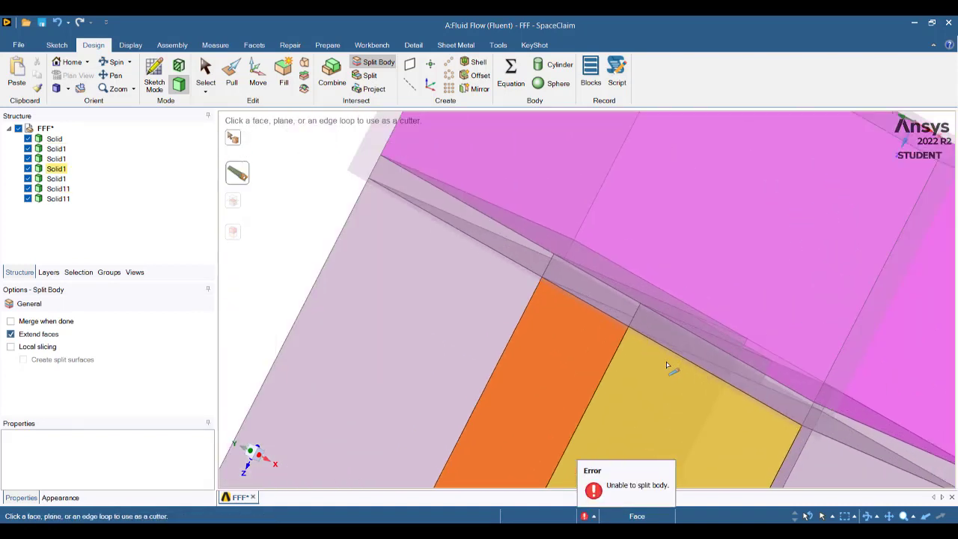
{"action": "scroll", "coordinate": [668, 365], "scroll_direction": "down", "scroll_amount": 4}
{"action": "key", "text": "Escape"}
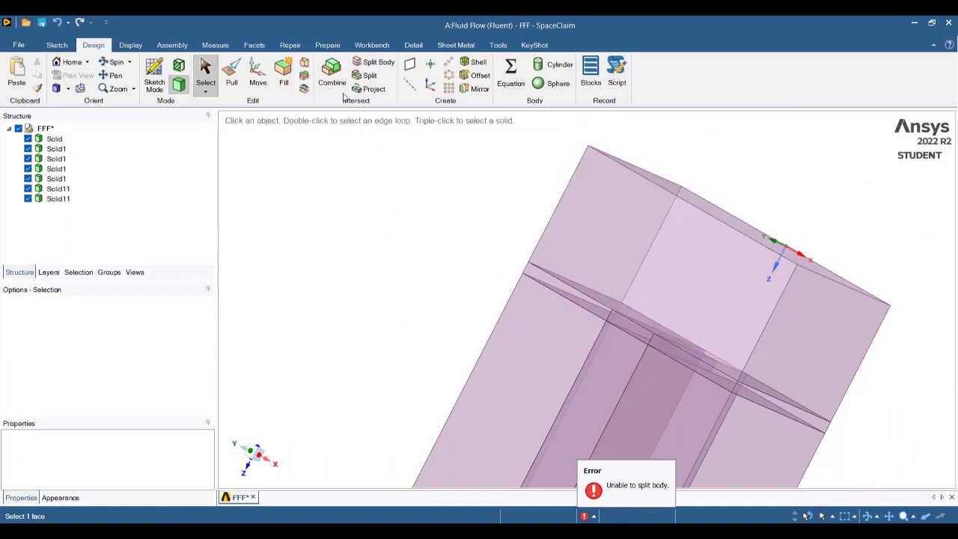
Split the end block near the origin along the narrow middle strip's negative-X side face
{"action": "left_click", "coordinate": [387, 65]}
{"action": "left_click", "coordinate": [796, 281]}
{"action": "left_click", "coordinate": [608, 388]}
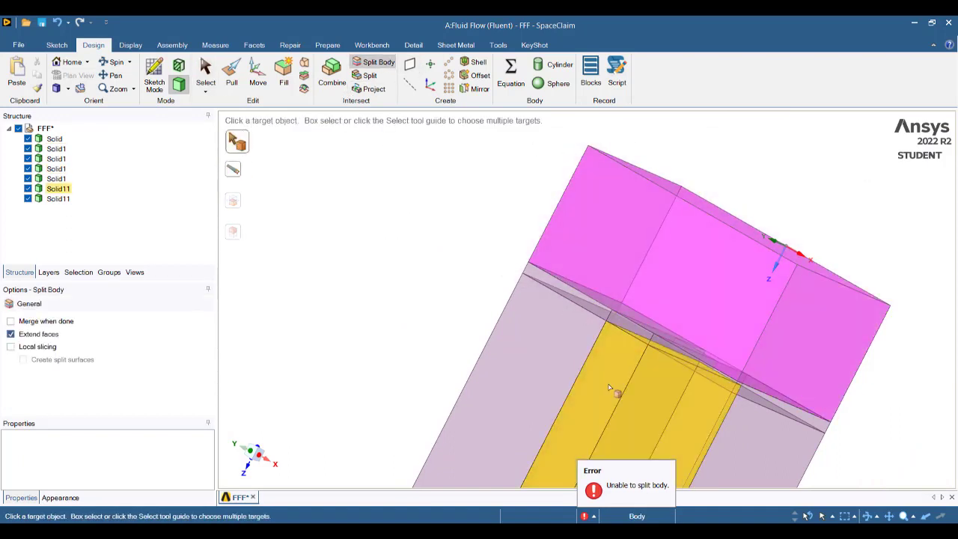
{"action": "left_click", "coordinate": [608, 387]}
{"action": "scroll", "coordinate": [608, 388], "scroll_direction": "up", "scroll_amount": 2}
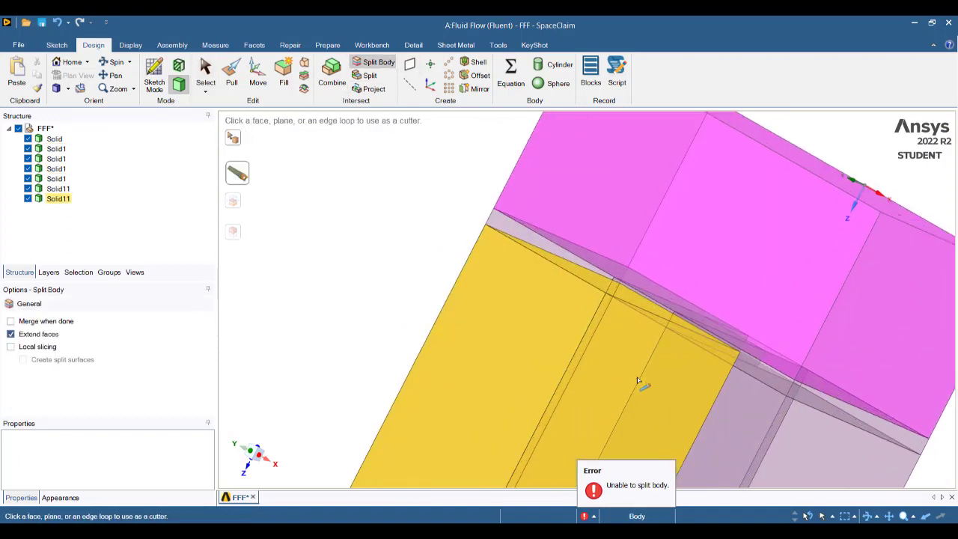
{"action": "middle_click_drag", "start_coordinate": [642, 387], "coordinate": [701, 298]}
{"action": "left_click", "coordinate": [621, 384]}
{"action": "left_click", "coordinate": [622, 388]}
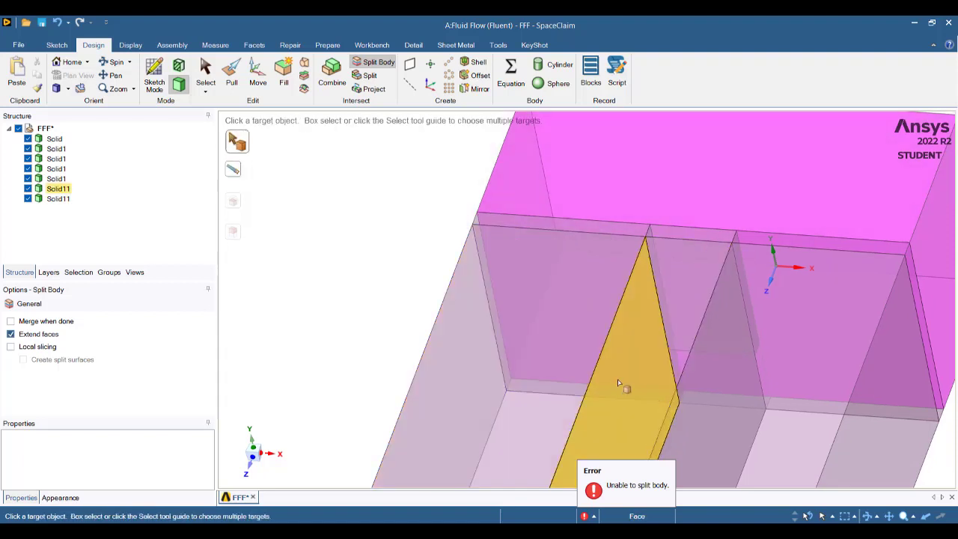
{"action": "left_click", "coordinate": [622, 387]}
{"action": "left_click", "coordinate": [620, 382]}
{"action": "key", "text": "Escape"}
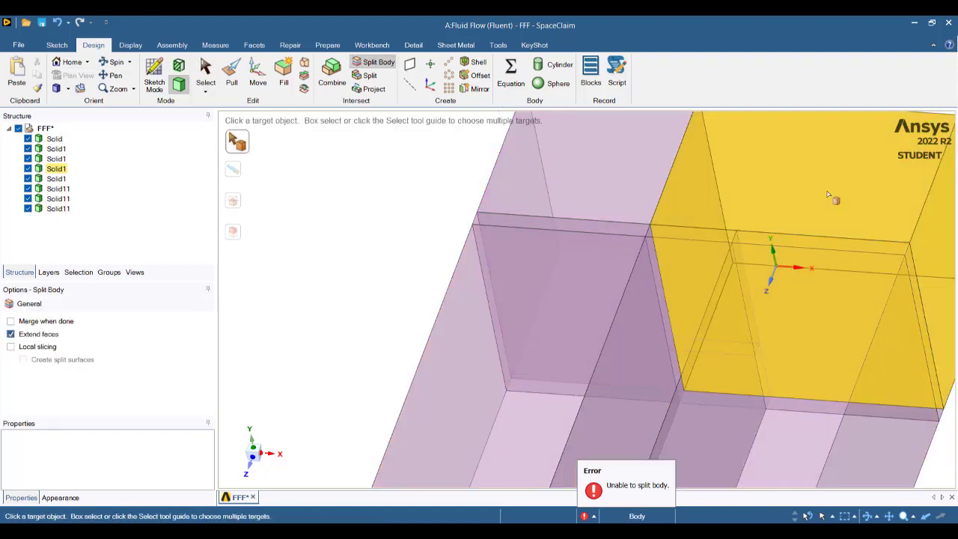
Split the remaining positive-X part of the end block along the narrow middle strip's positive-X side face
{"action": "left_click", "coordinate": [816, 218]}
{"action": "left_click", "coordinate": [716, 411]}
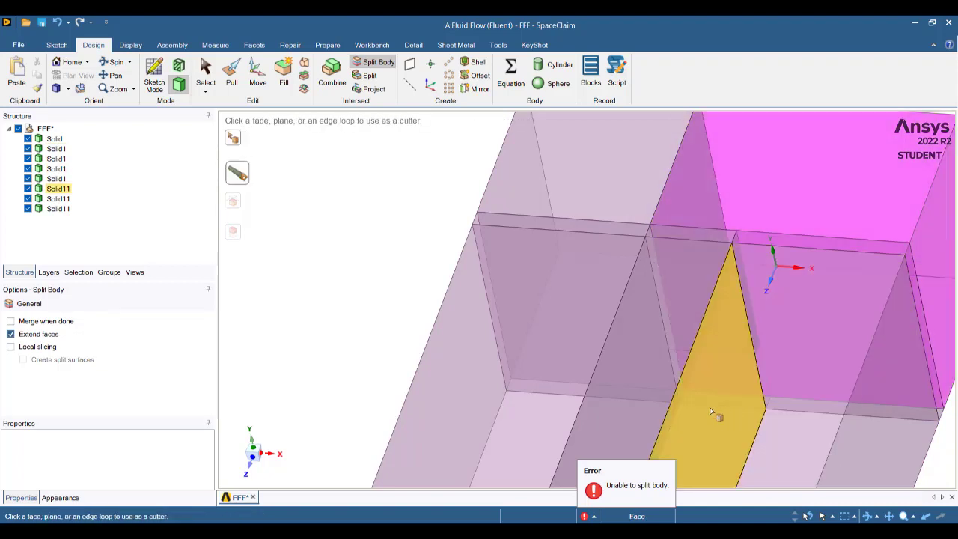
{"action": "left_click", "coordinate": [712, 411]}
{"action": "key", "text": "Escape"}
{"action": "left_click", "coordinate": [740, 346]}
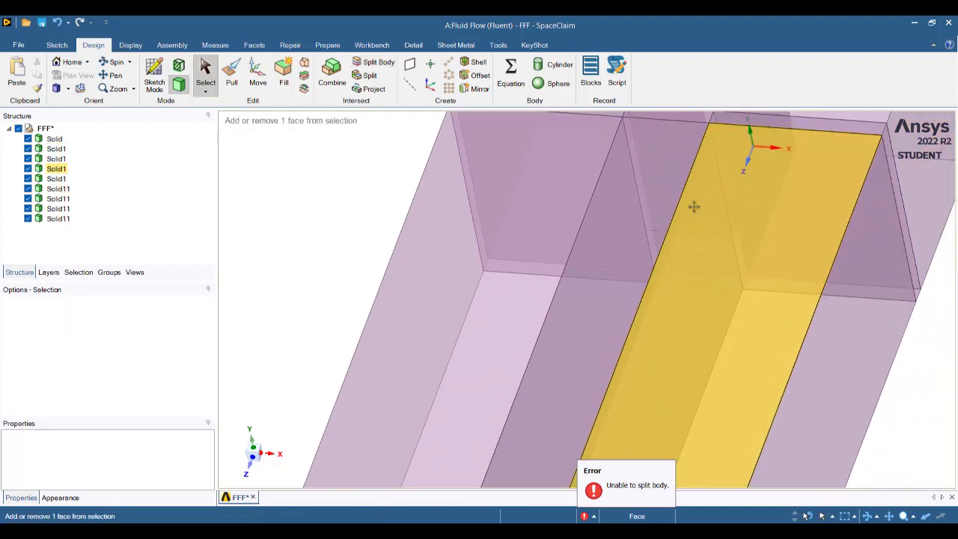
Share all coincident faces and edges between the split bodies with Share Topology, and save the geometry
{"action": "scroll", "coordinate": [729, 331], "scroll_direction": "up", "scroll_amount": 3}
{"action": "middle_click_drag", "start_coordinate": [681, 296], "coordinate": [831, 271]}
{"action": "middle_click_drag", "start_coordinate": [687, 259], "coordinate": [681, 351]}
{"action": "mouse_move", "coordinate": [567, 355]}
{"action": "middle_mouse_down", "text": "ctrl"}
{"action": "mouse_move", "coordinate": [599, 379]}
{"action": "mouse_move", "coordinate": [669, 385]}
{"action": "mouse_move", "coordinate": [674, 417]}
{"action": "mouse_move", "coordinate": [618, 455]}
{"action": "mouse_move", "coordinate": [626, 450]}
{"action": "middle_mouse_up", "text": "ctrl"}
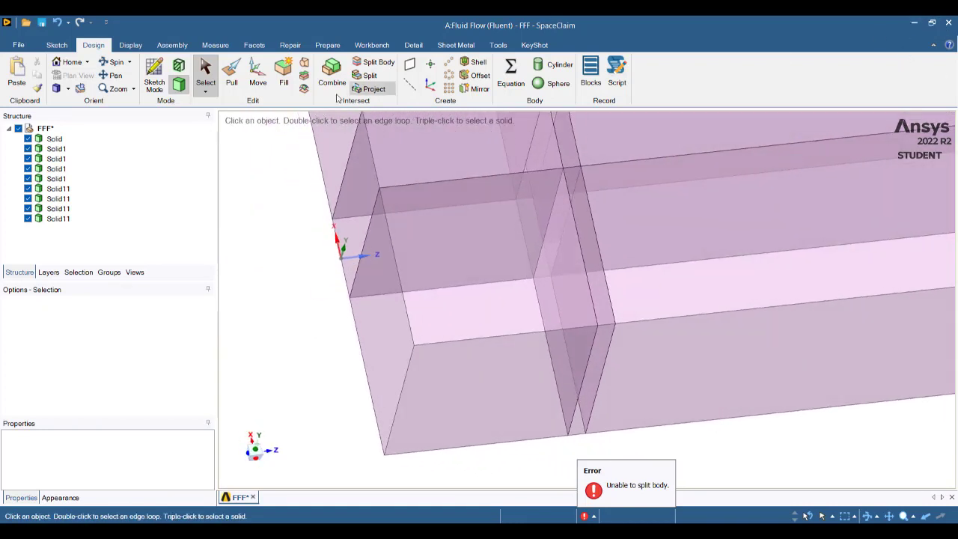
{"action": "left_click", "coordinate": [369, 45]}
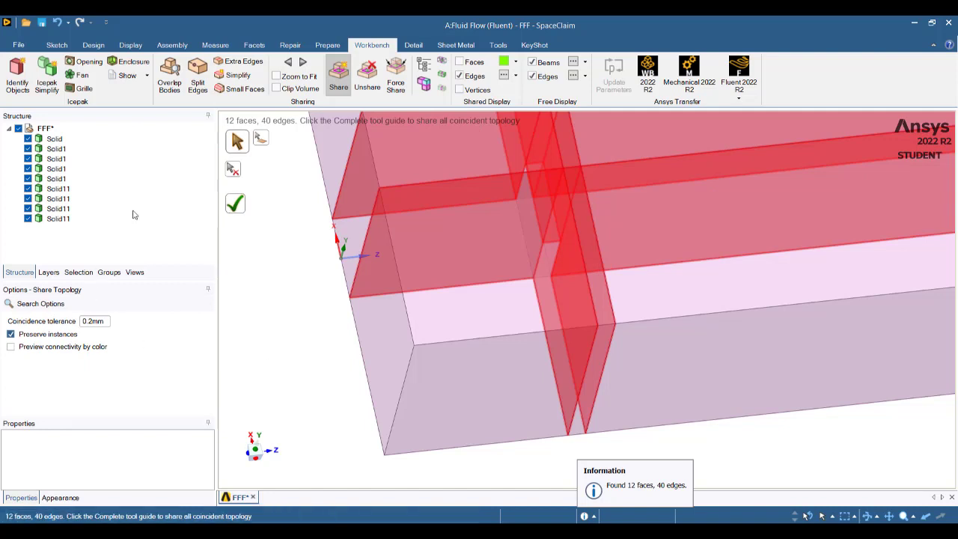
{"action": "left_click", "coordinate": [236, 203]}
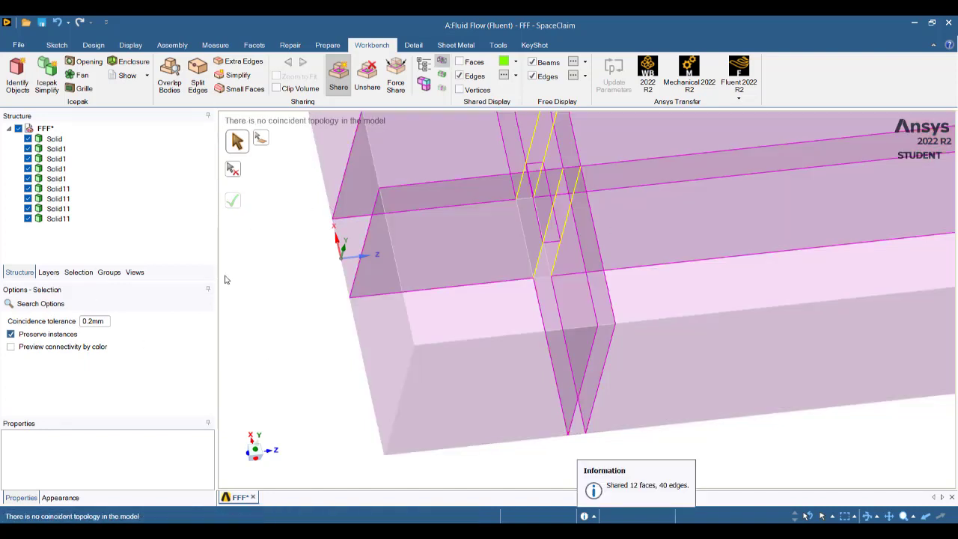
{"action": "key", "text": "Escape"}
{"action": "key", "text": "ctrl+s"}
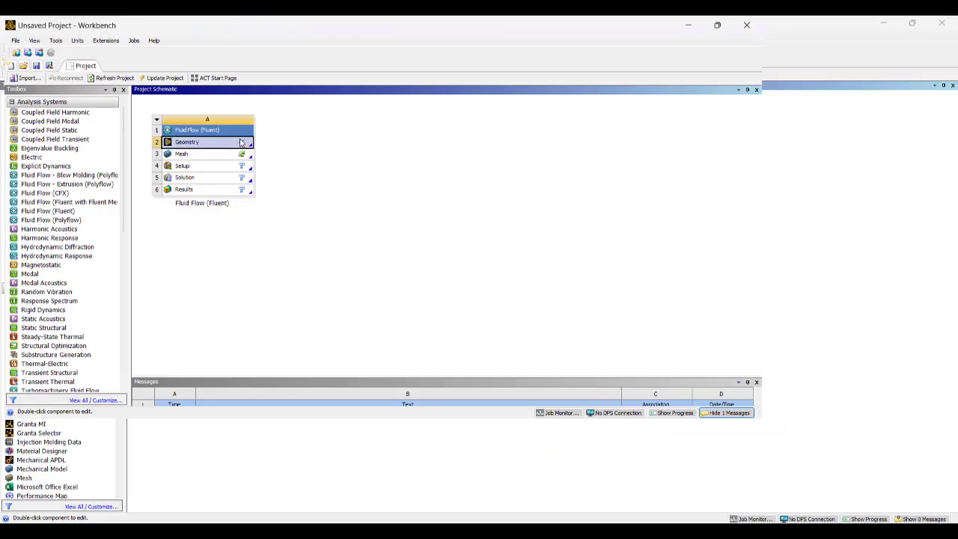
Open the fluid flow system's geometry in DesignModeler and generate the imported model
{"action": "right_click", "coordinate": [241, 142]}
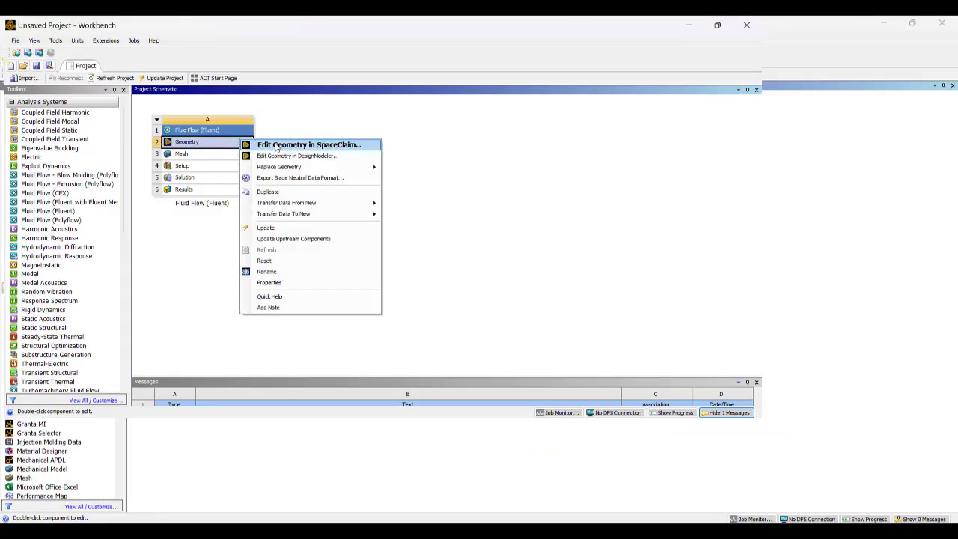
{"action": "left_click", "coordinate": [299, 156]}
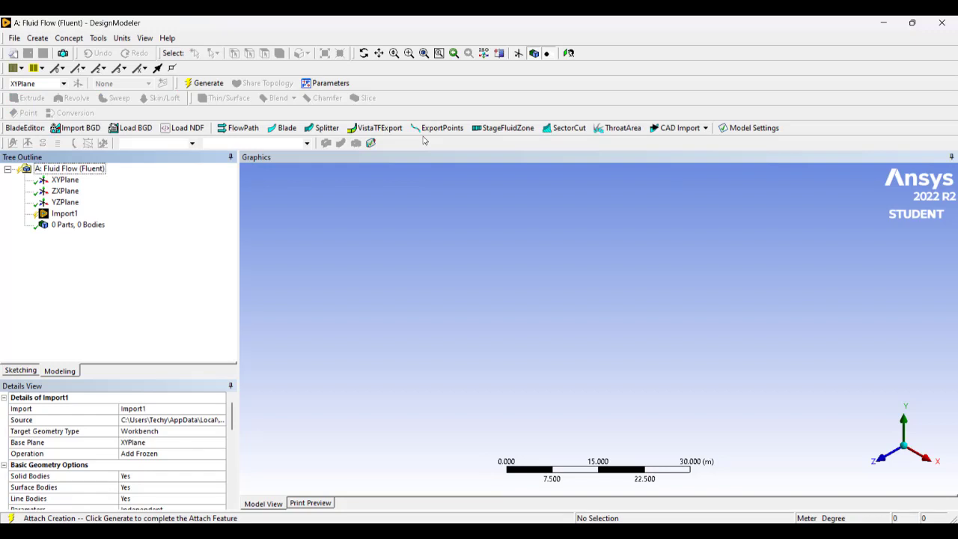
{"action": "left_click", "coordinate": [204, 83]}
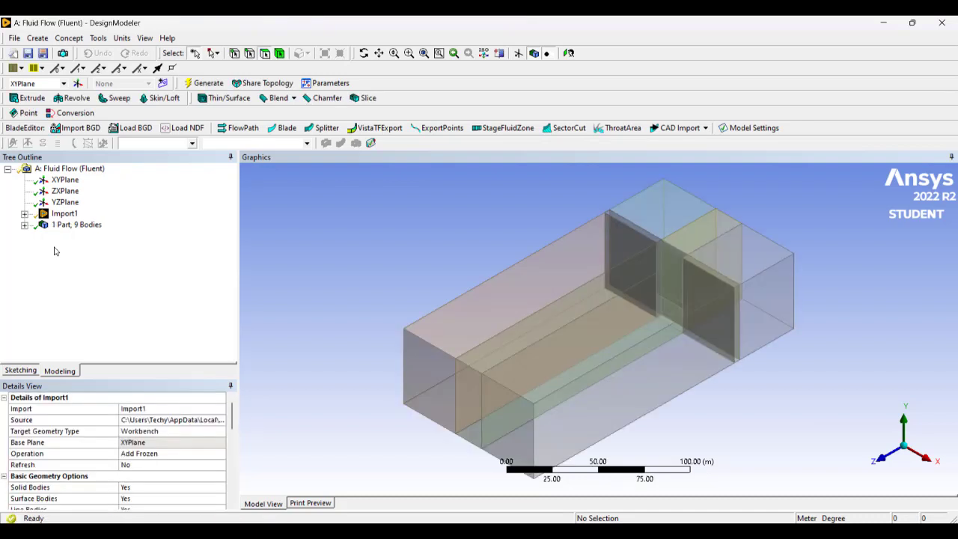
Check the solids listed under the FFF part, highlight the first one in the model, and close DesignModeler
{"action": "left_click", "coordinate": [25, 224]}
{"action": "left_click", "coordinate": [42, 235]}
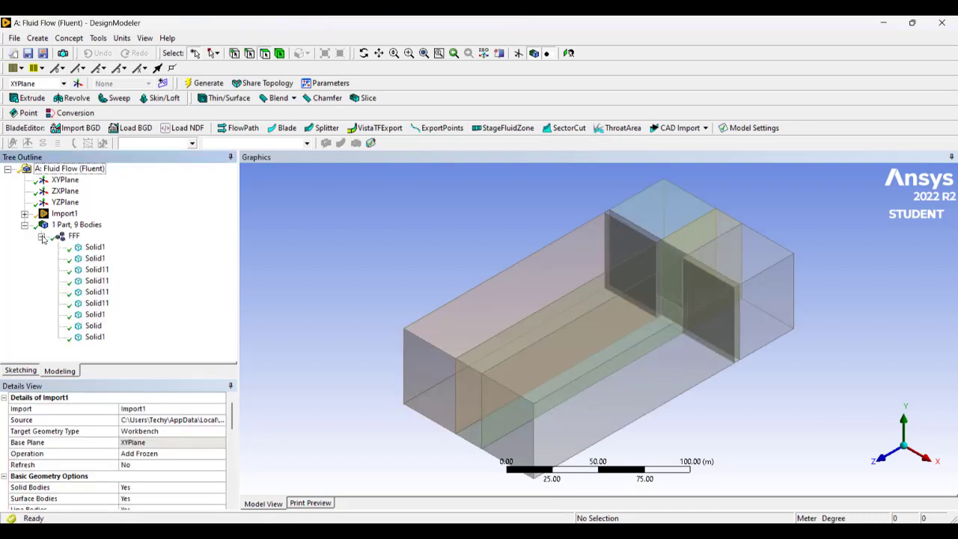
{"action": "left_click", "coordinate": [94, 247]}
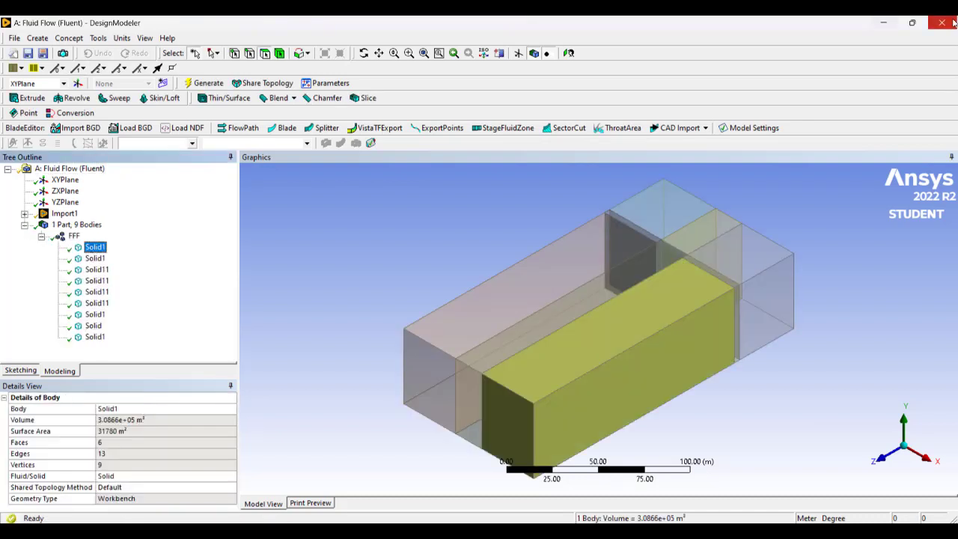
{"action": "key", "text": "alt+F4"}
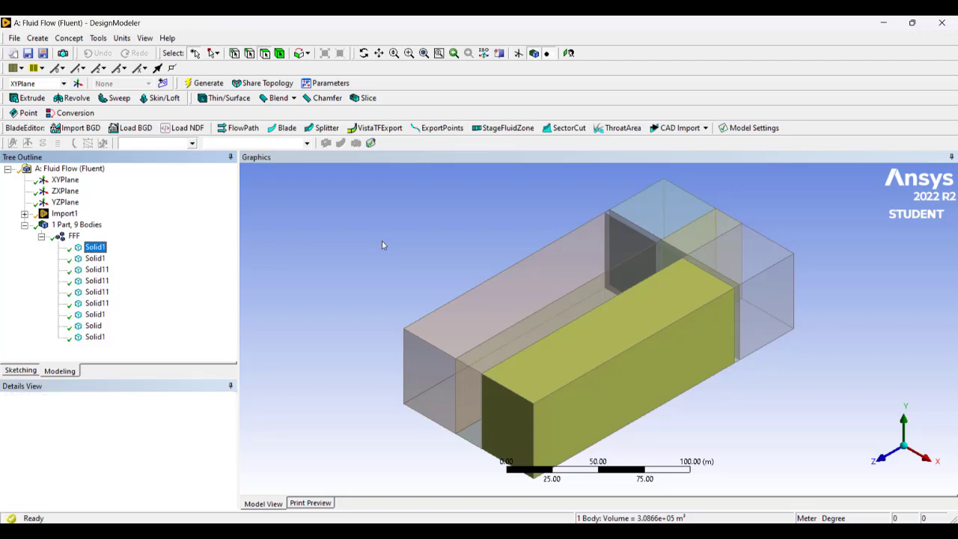
Open the system's mesh in Meshing and hide every body except the small thin block between the long middle strip and the middle end block
{"action": "double_click", "coordinate": [197, 158]}
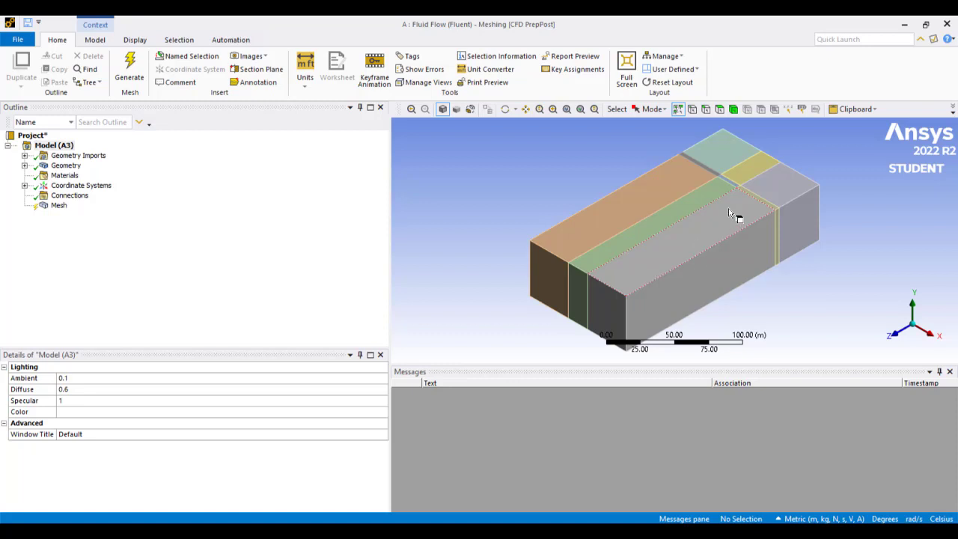
{"action": "scroll", "coordinate": [688, 226], "scroll_direction": "down", "scroll_amount": 3}
{"action": "scroll", "coordinate": [707, 202], "scroll_direction": "up", "scroll_amount": 6}
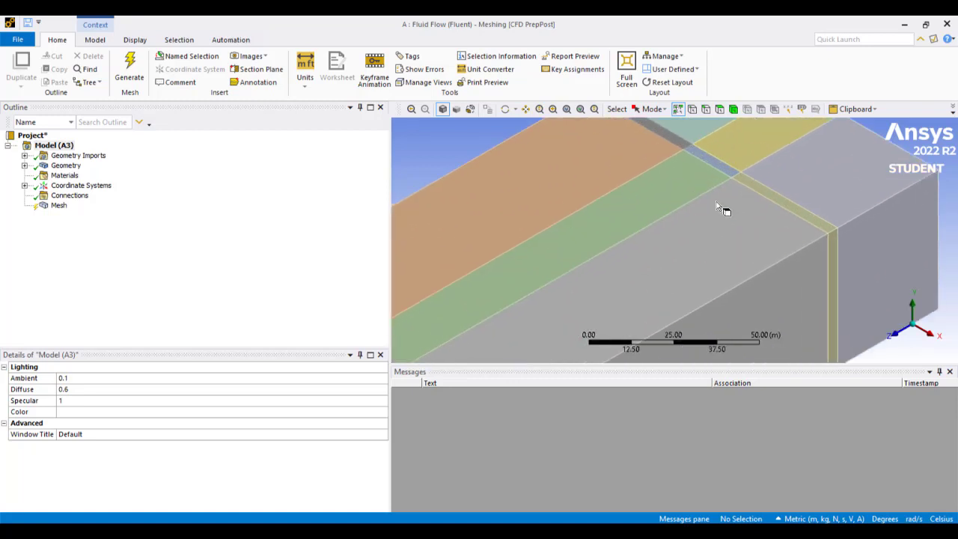
{"action": "left_click", "coordinate": [733, 109]}
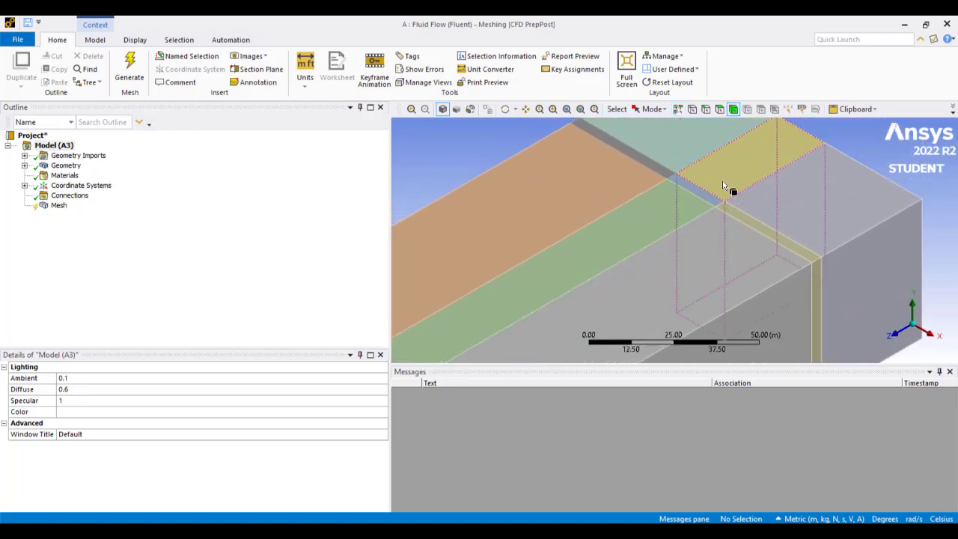
{"action": "left_click", "coordinate": [708, 192]}
{"action": "right_click", "coordinate": [708, 192]}
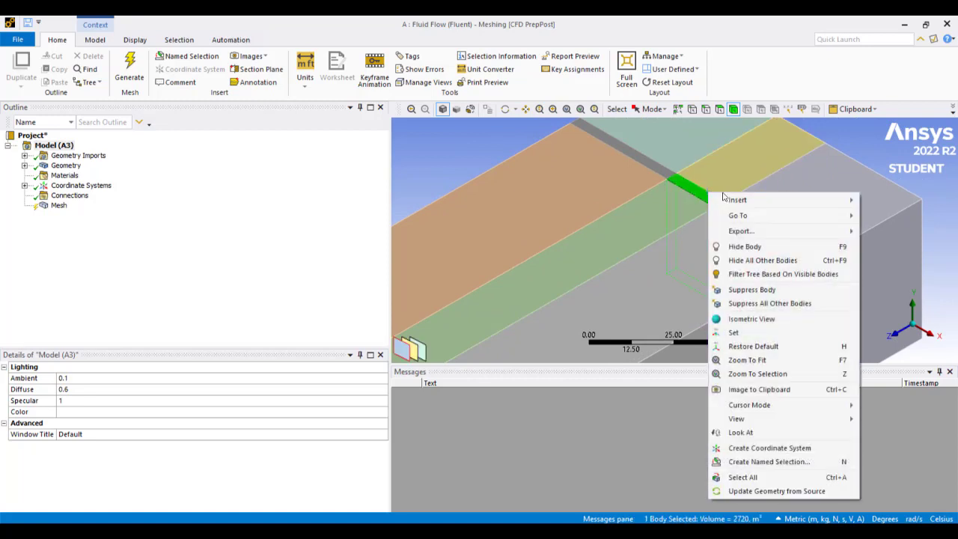
{"action": "left_click", "coordinate": [770, 259]}
{"action": "left_click", "coordinate": [761, 276]}
{"action": "scroll", "coordinate": [753, 277], "scroll_direction": "up", "scroll_amount": 3}
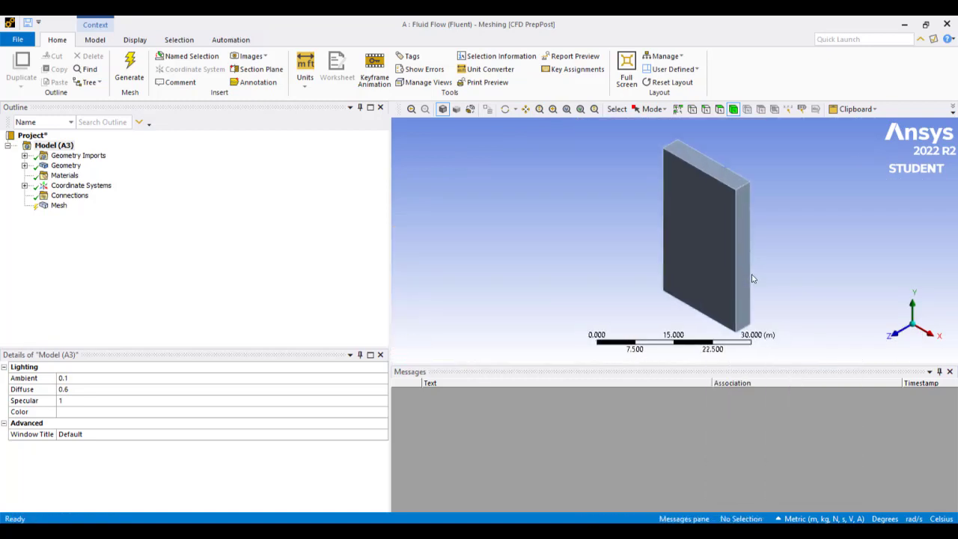
Insert a mesh sizing scoped to the four vertical edges of the isolated thin block
{"action": "left_click", "coordinate": [58, 206]}
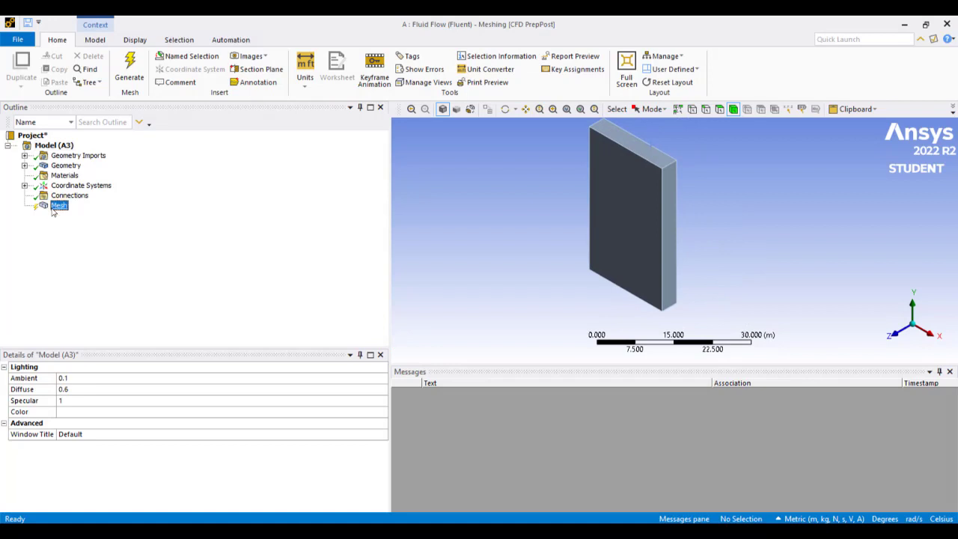
{"action": "left_click", "coordinate": [705, 110]}
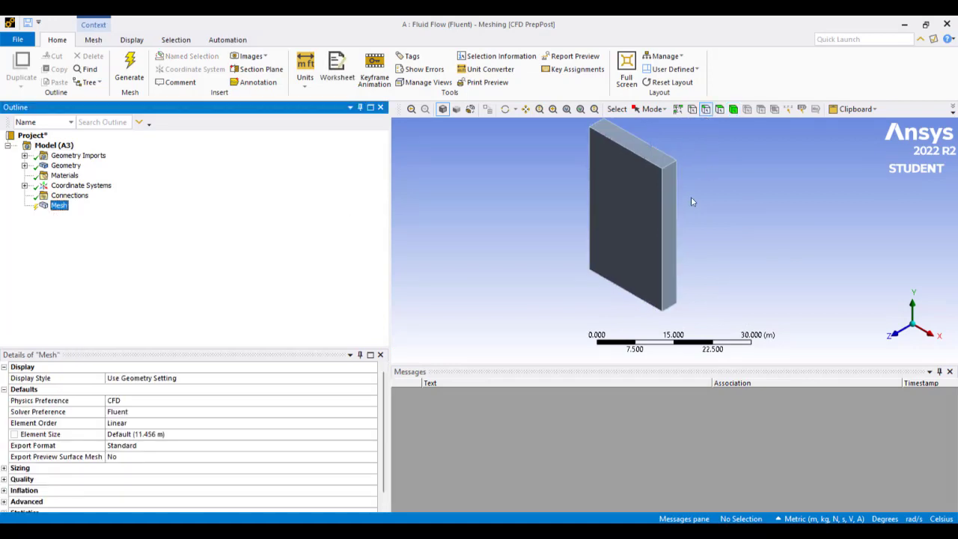
{"action": "left_click", "coordinate": [663, 230]}
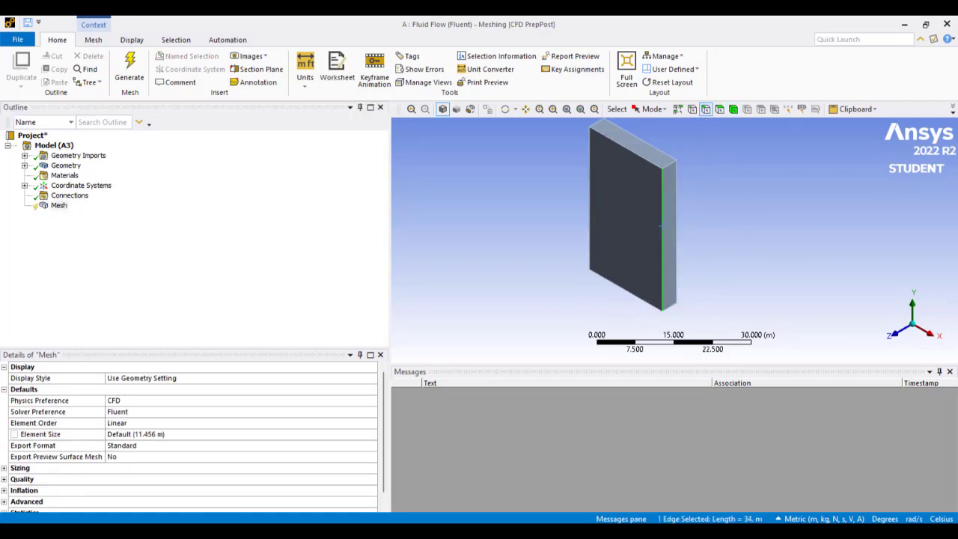
{"action": "right_click", "coordinate": [662, 246]}
{"action": "mouse_move", "coordinate": [749, 165]}
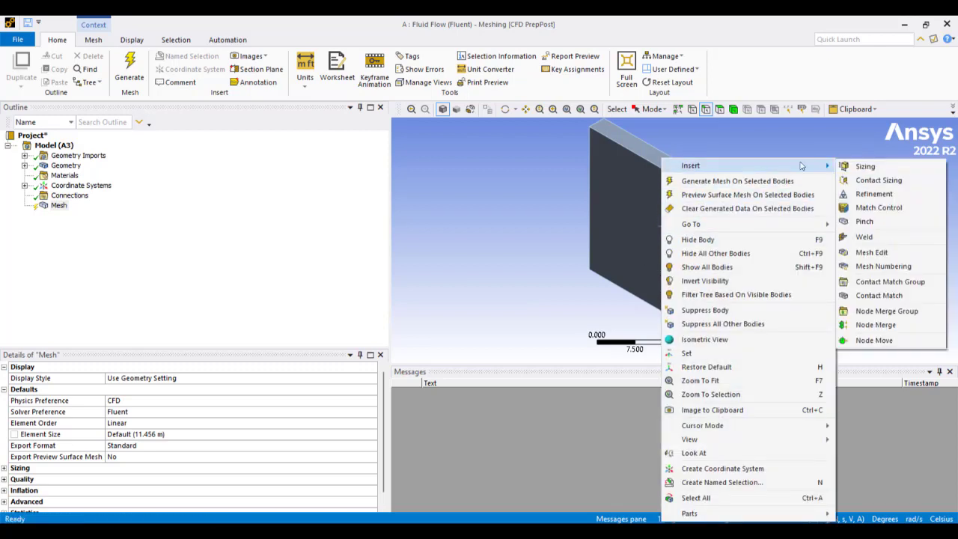
{"action": "left_click", "coordinate": [868, 168]}
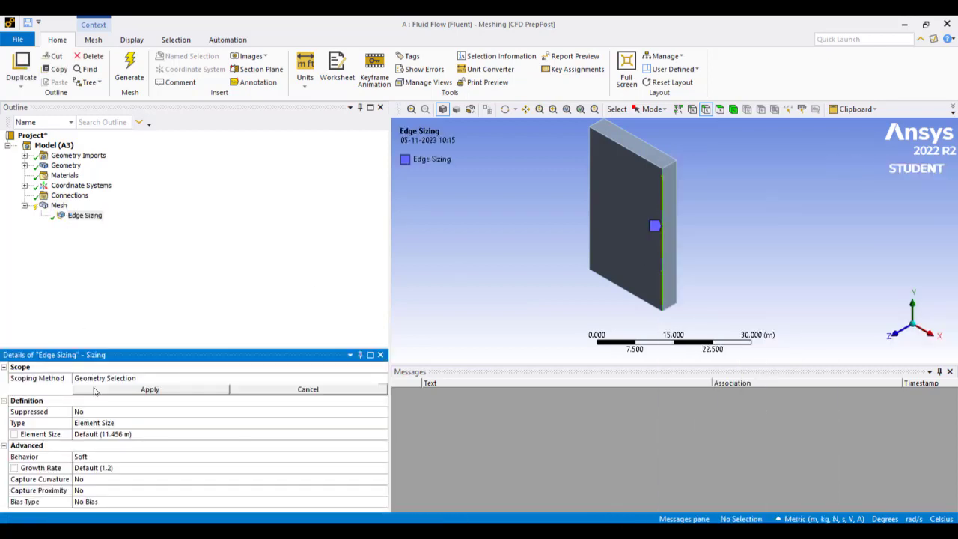
{"action": "left_click", "coordinate": [676, 216], "text": "ctrl"}
{"action": "left_click", "coordinate": [590, 214], "text": "ctrl"}
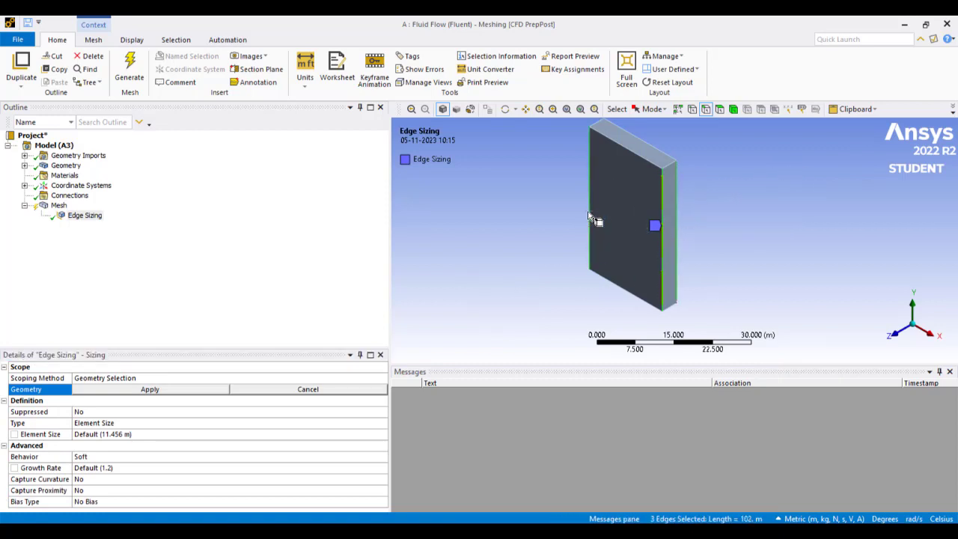
{"action": "middle_click_drag", "start_coordinate": [563, 229], "coordinate": [603, 186]}
{"action": "left_click", "coordinate": [596, 201], "text": "ctrl"}
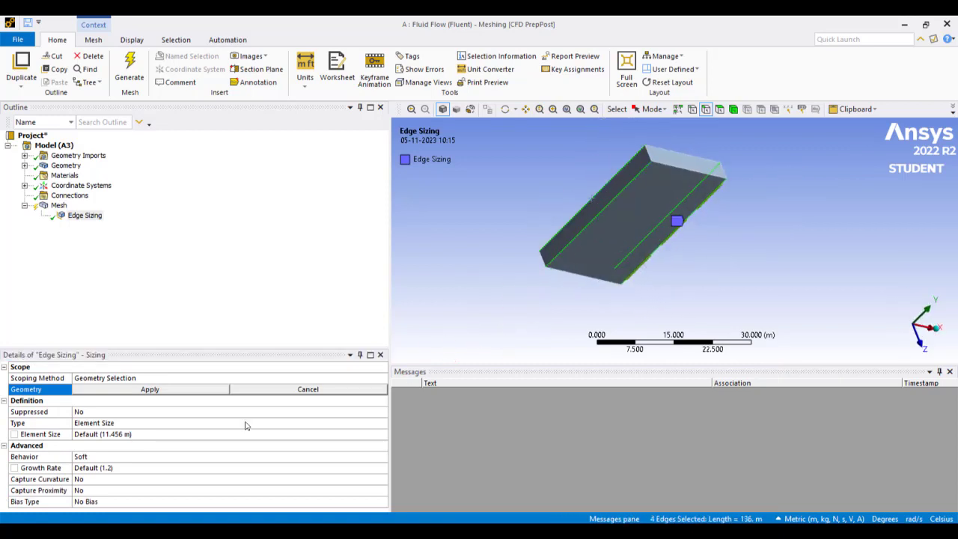
{"action": "left_click", "coordinate": [183, 391]}
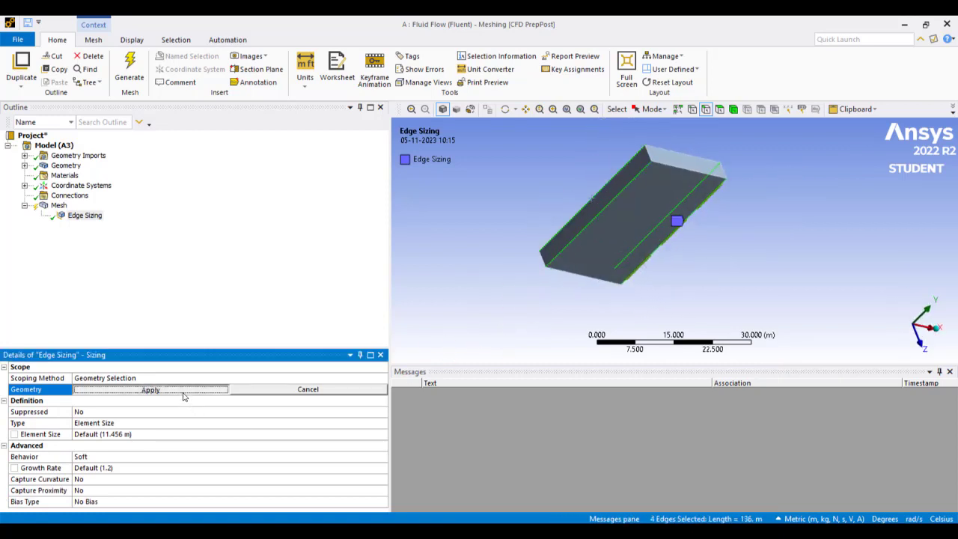
Set the element size of the vertical edges' sizing to 17 m
{"action": "left_click", "coordinate": [150, 425]}
{"action": "left_click", "coordinate": [156, 435]}
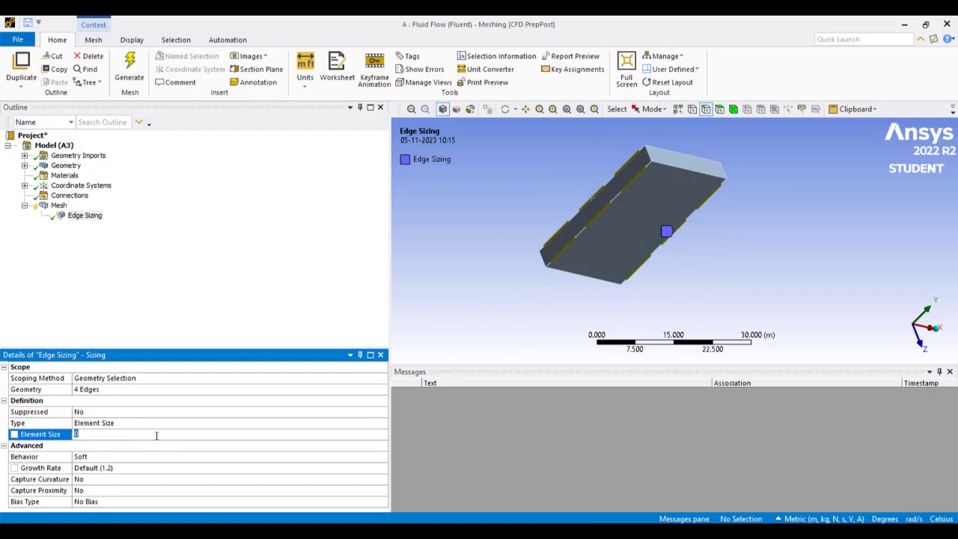
{"action": "left_click", "coordinate": [462, 318]}
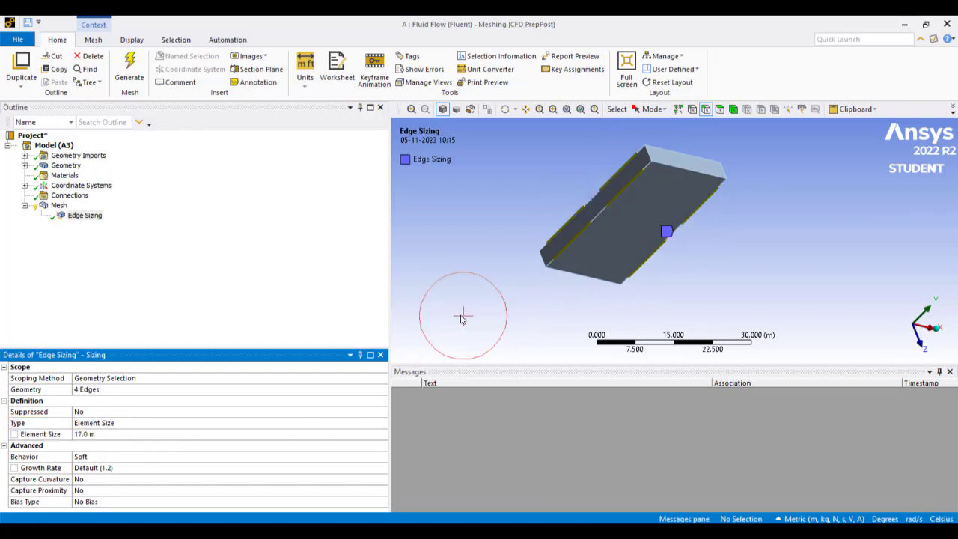
Define the vertical edges' sizing by Number of Divisions with 17 divisions
{"action": "middle_click_drag", "start_coordinate": [779, 299], "coordinate": [708, 225]}
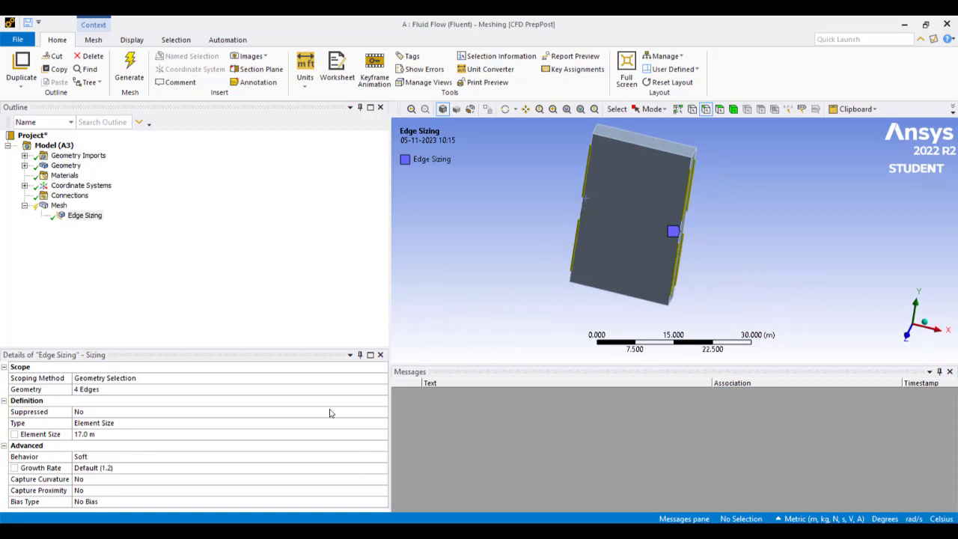
{"action": "left_click", "coordinate": [380, 425]}
{"action": "left_click", "coordinate": [383, 424]}
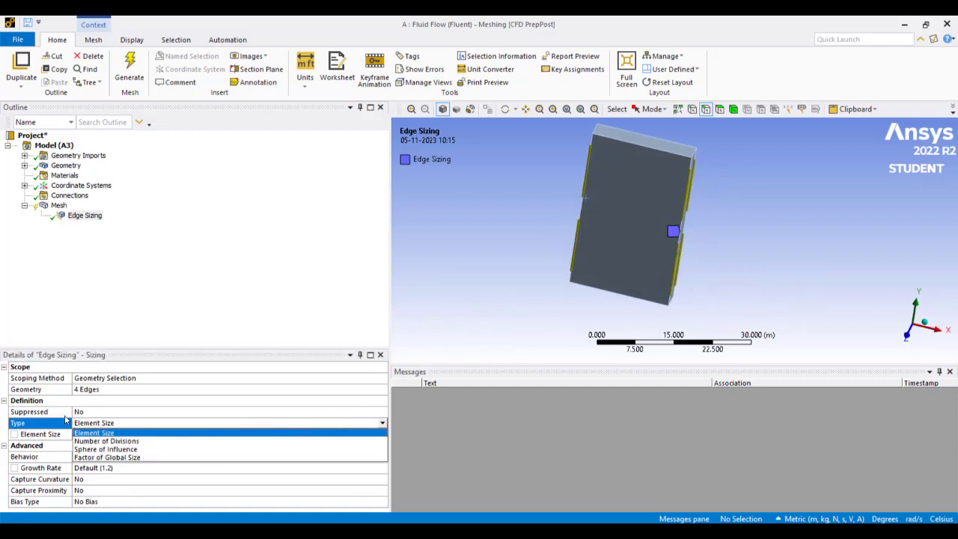
{"action": "left_click", "coordinate": [120, 440]}
{"action": "left_click", "coordinate": [120, 439]}
{"action": "type", "text": "17"}
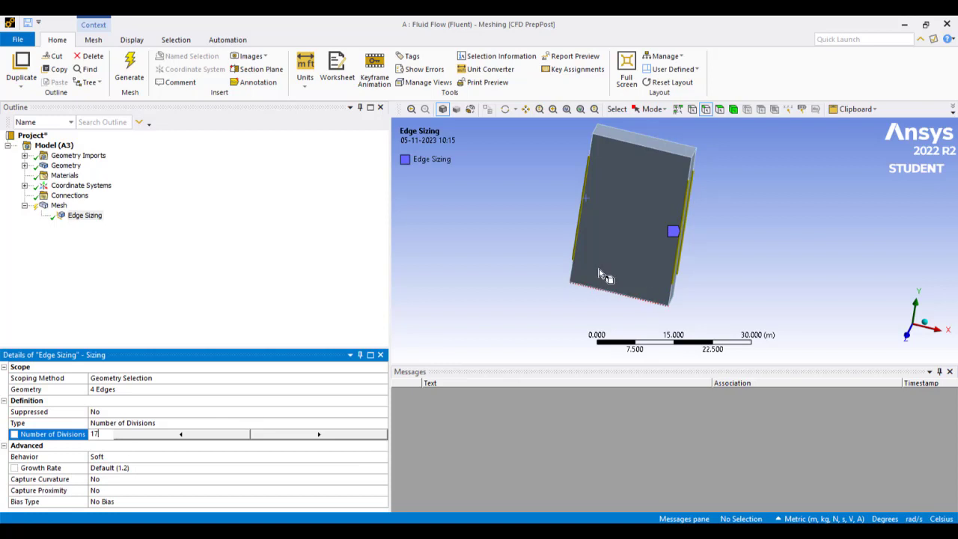
{"action": "left_click", "coordinate": [466, 247]}
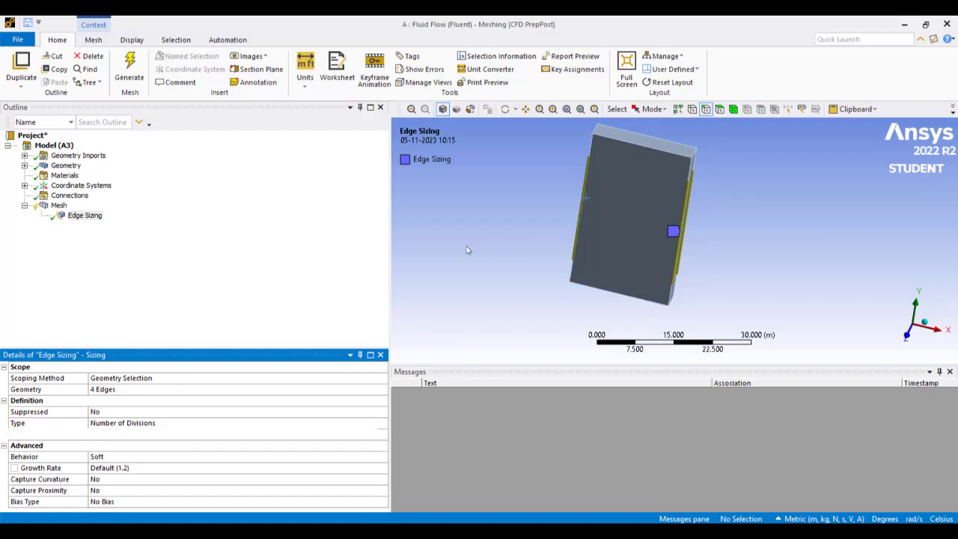
Insert a second mesh sizing scoped to the thin block's four horizontal edges running along the X direction
{"action": "left_click", "coordinate": [663, 148]}
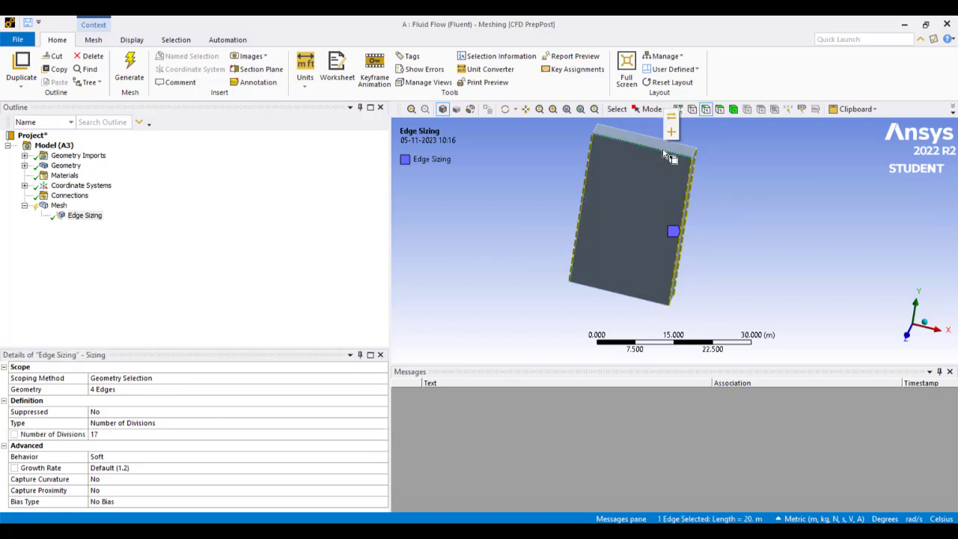
{"action": "left_click", "coordinate": [629, 295], "text": "ctrl"}
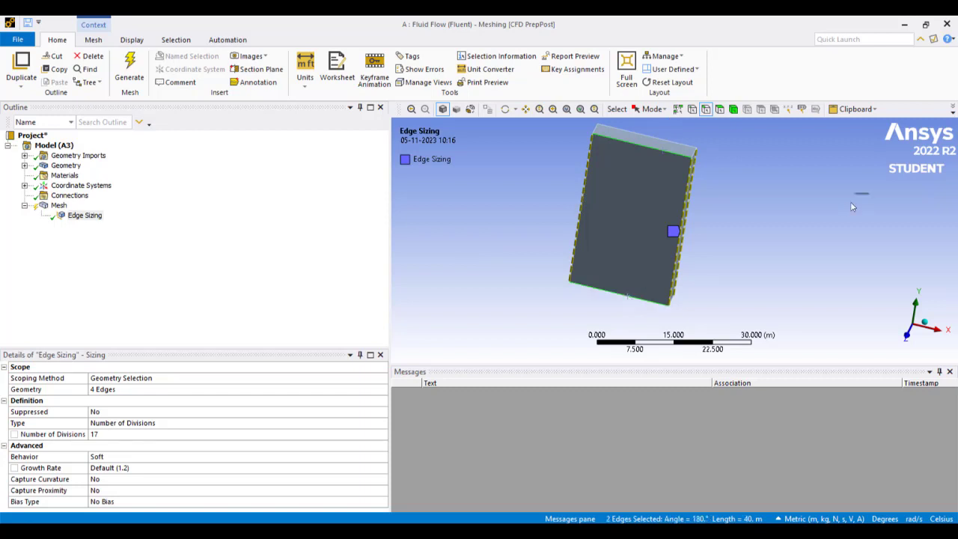
{"action": "middle_click_drag", "start_coordinate": [852, 207], "coordinate": [751, 236]}
{"action": "left_click", "coordinate": [584, 192], "text": "ctrl"}
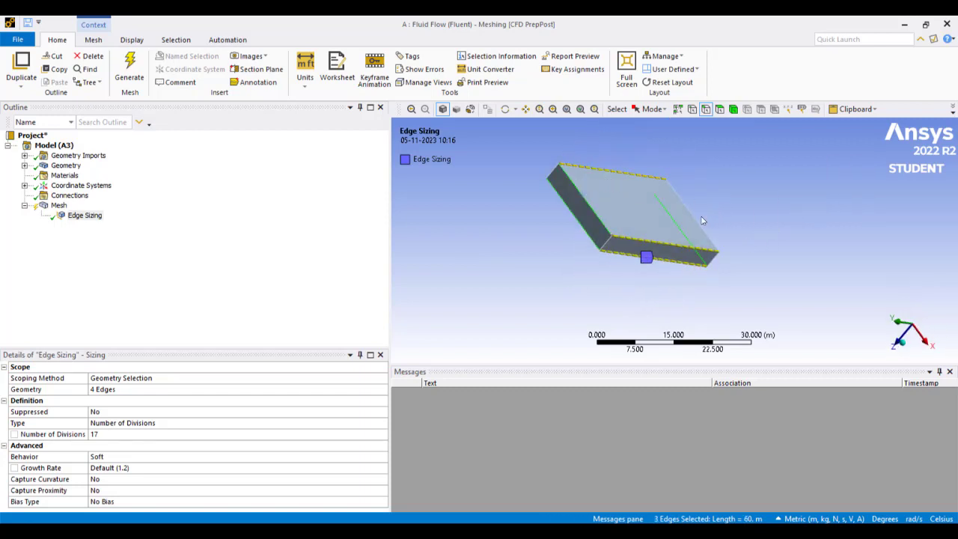
{"action": "left_click", "coordinate": [700, 225], "text": "ctrl"}
{"action": "middle_click_drag", "start_coordinate": [815, 217], "coordinate": [725, 222]}
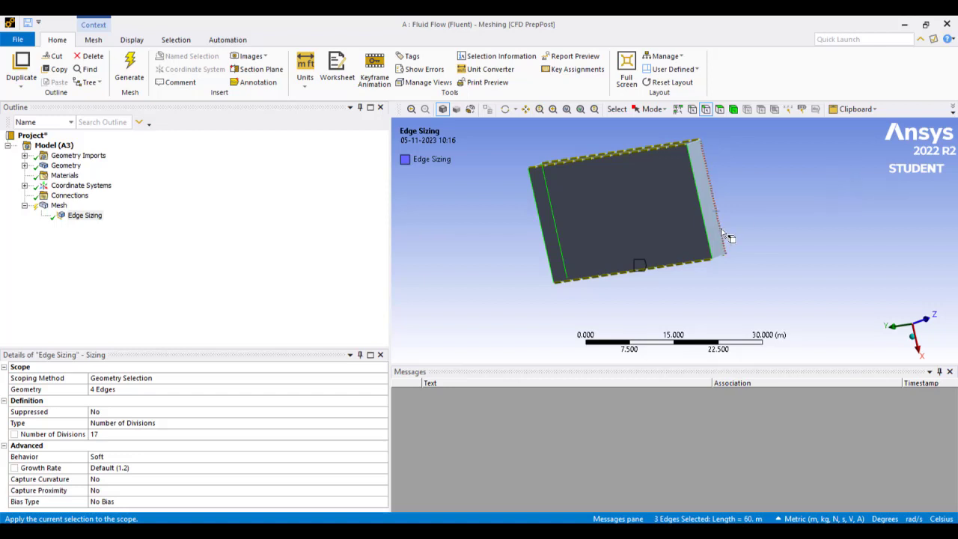
{"action": "middle_click_drag", "start_coordinate": [773, 215], "coordinate": [866, 247]}
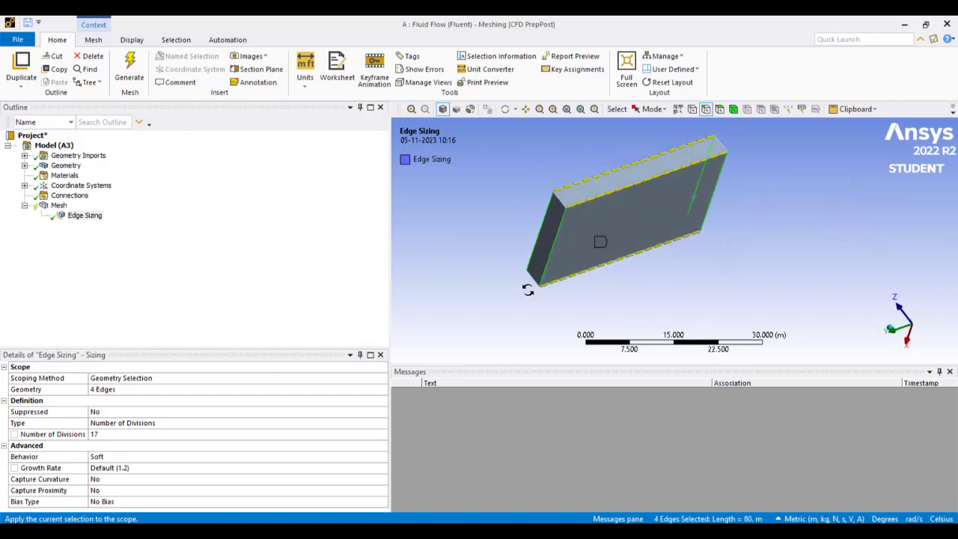
{"action": "middle_click_drag", "start_coordinate": [599, 241], "coordinate": [611, 200]}
{"action": "right_click", "coordinate": [611, 201]}
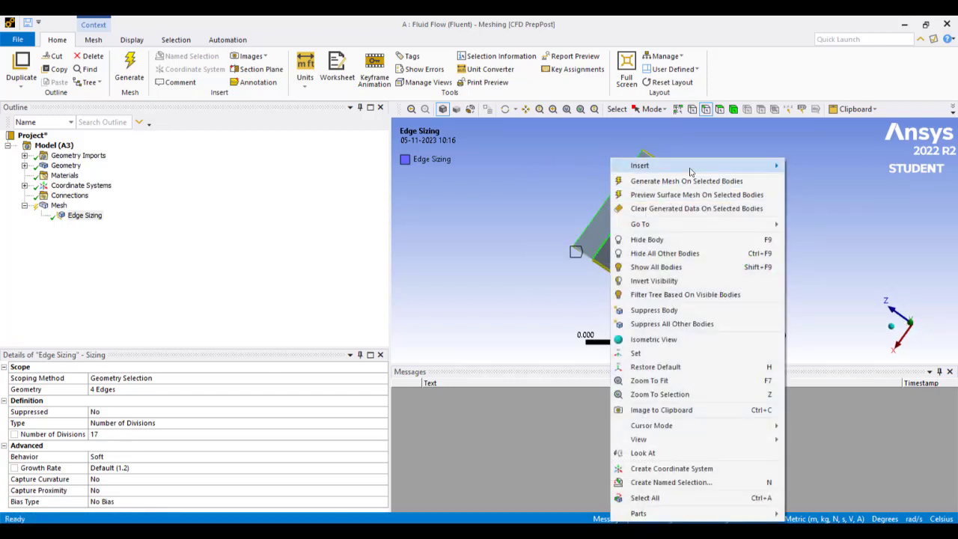
{"action": "mouse_move", "coordinate": [756, 165]}
{"action": "left_click", "coordinate": [811, 171]}
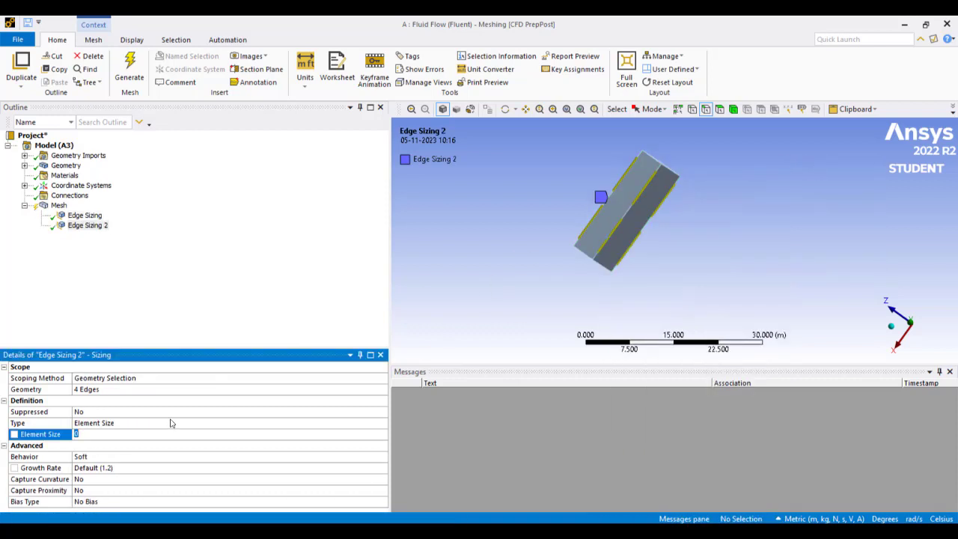
Define the X-direction edges' sizing by Number of Divisions with 10 divisions
{"action": "left_click", "coordinate": [346, 427]}
{"action": "left_click", "coordinate": [383, 425]}
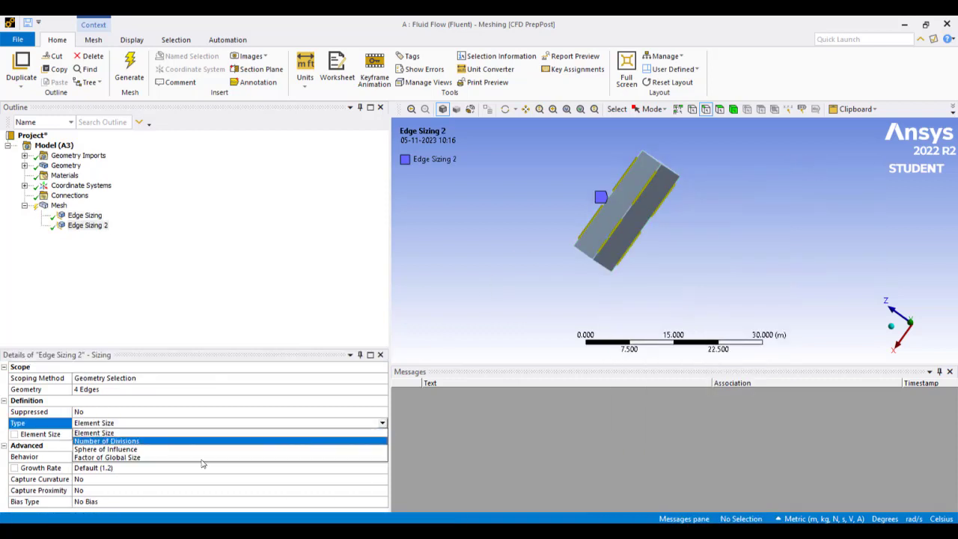
{"action": "left_click", "coordinate": [120, 446]}
{"action": "left_click", "coordinate": [111, 435]}
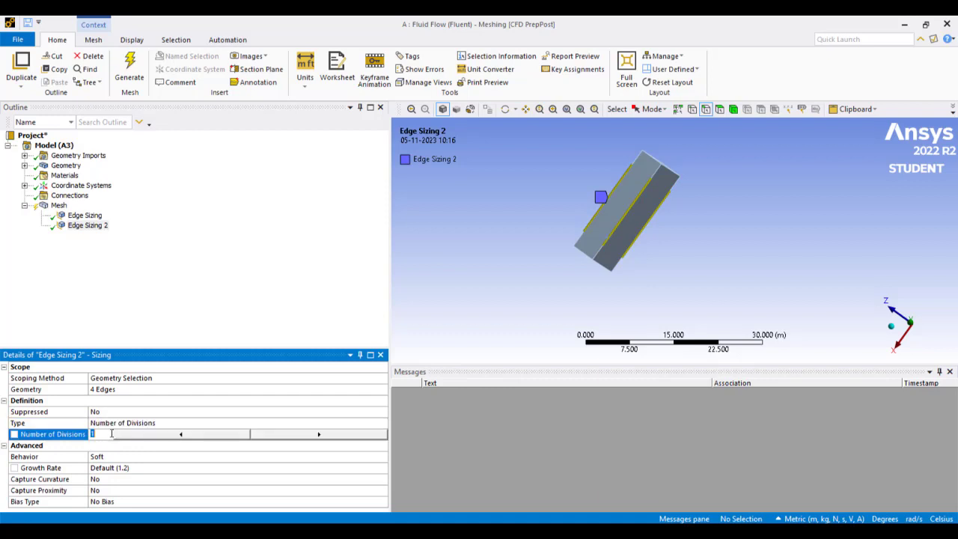
{"action": "type", "text": "0"}
{"action": "key", "text": "Return"}
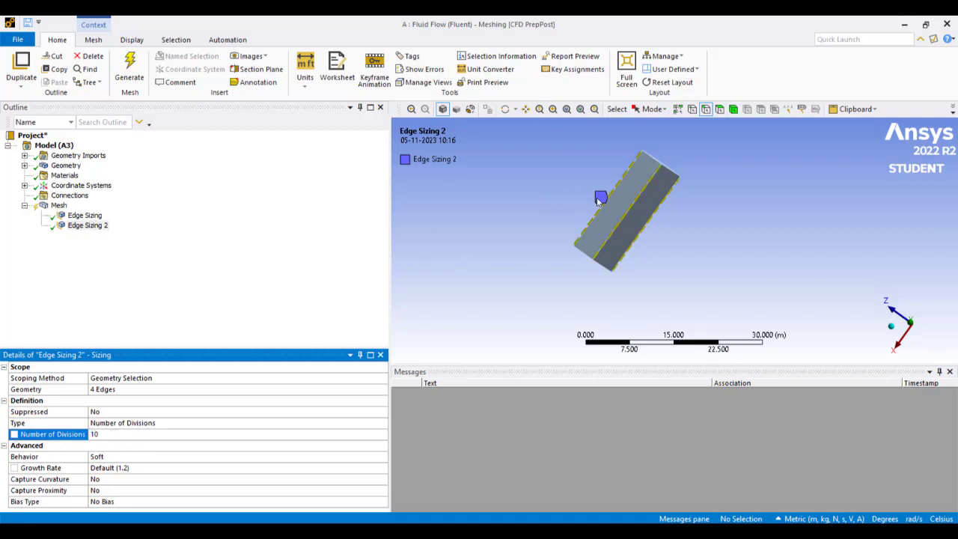
Insert a third mesh sizing scoped to the thin block's four short edges running along the Z direction
{"action": "left_click", "coordinate": [640, 159]}
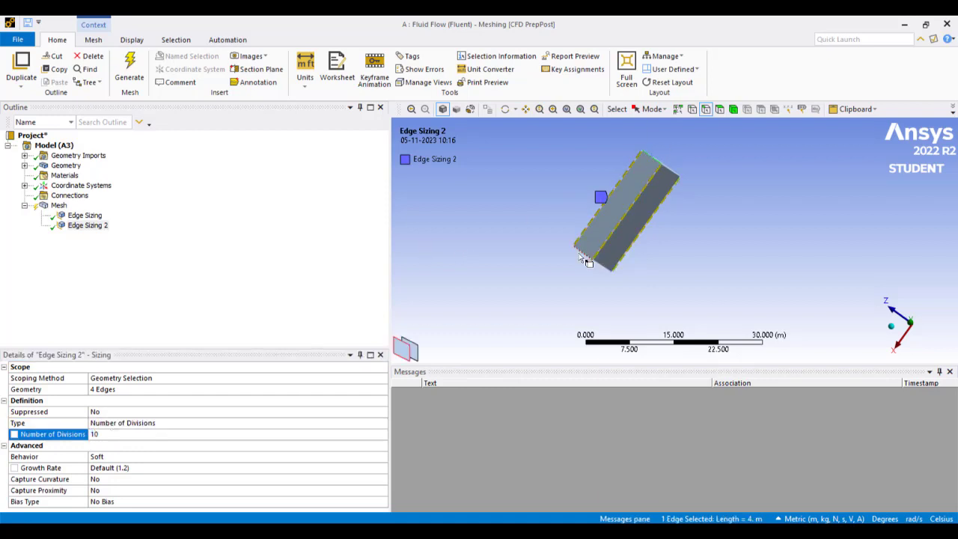
{"action": "left_click", "coordinate": [581, 253], "text": "ctrl"}
{"action": "middle_click_drag", "start_coordinate": [648, 255], "coordinate": [522, 285]}
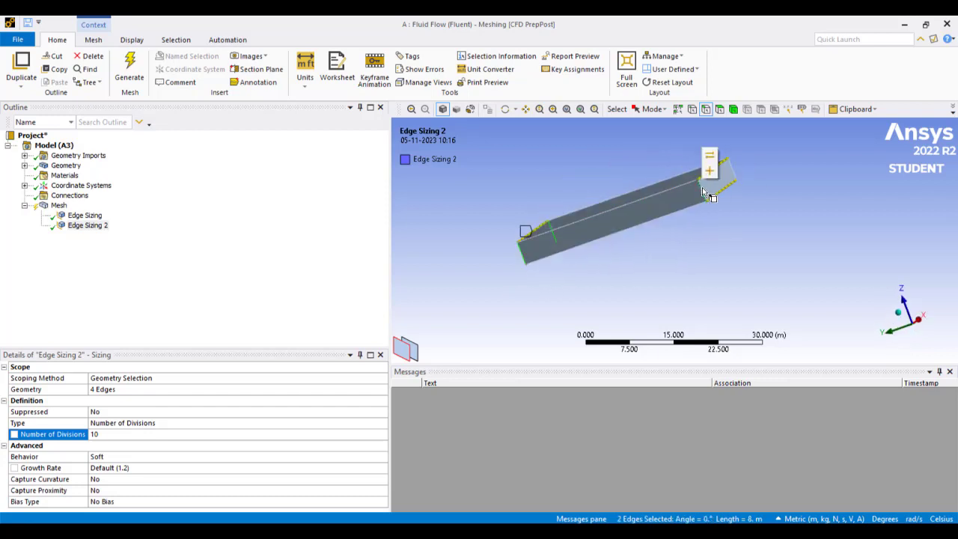
{"action": "left_click", "coordinate": [730, 172], "text": "ctrl"}
{"action": "left_click", "coordinate": [731, 163], "text": "ctrl"}
{"action": "right_click", "coordinate": [731, 159]}
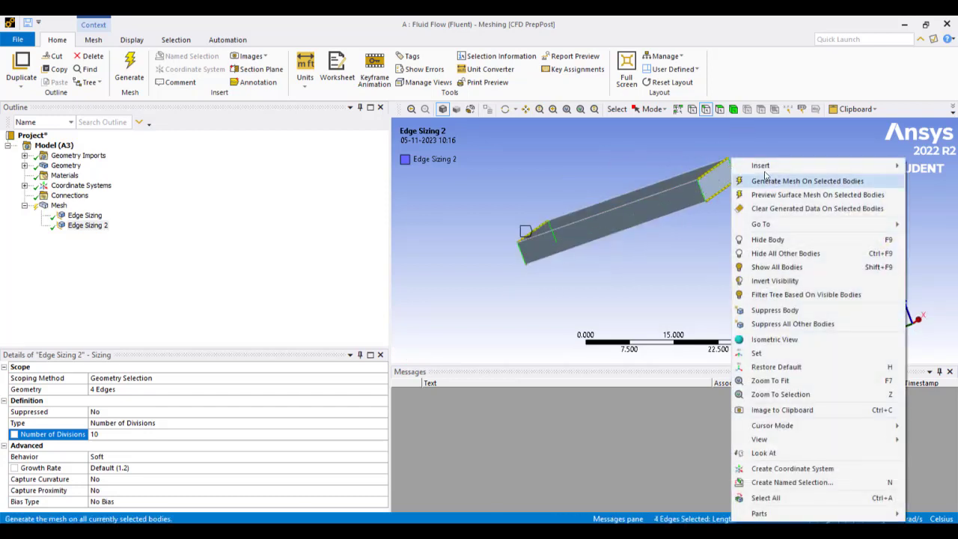
{"action": "mouse_move", "coordinate": [761, 165]}
{"action": "left_click", "coordinate": [693, 173]}
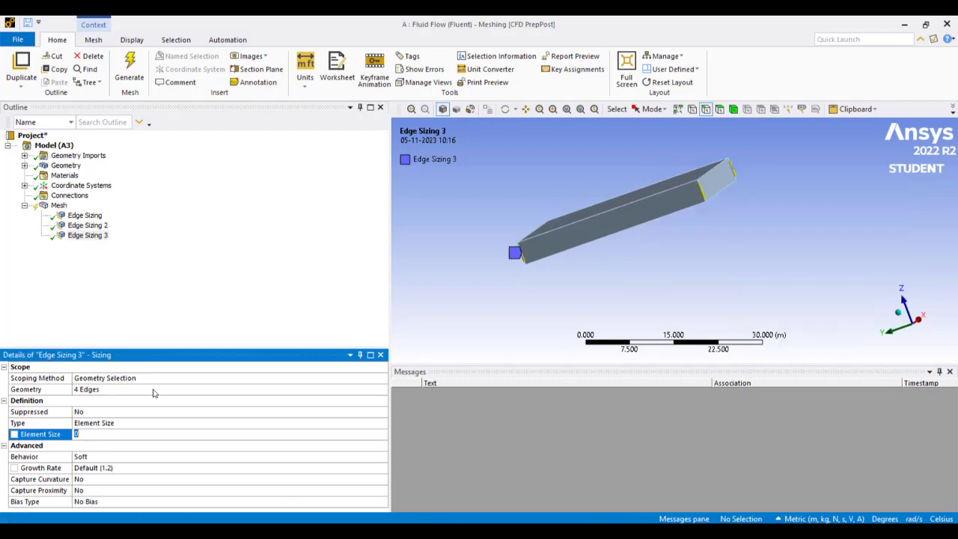
Define the Z-direction edges' sizing by Number of Divisions with 2 divisions
{"action": "left_click", "coordinate": [144, 424]}
{"action": "left_click", "coordinate": [382, 423]}
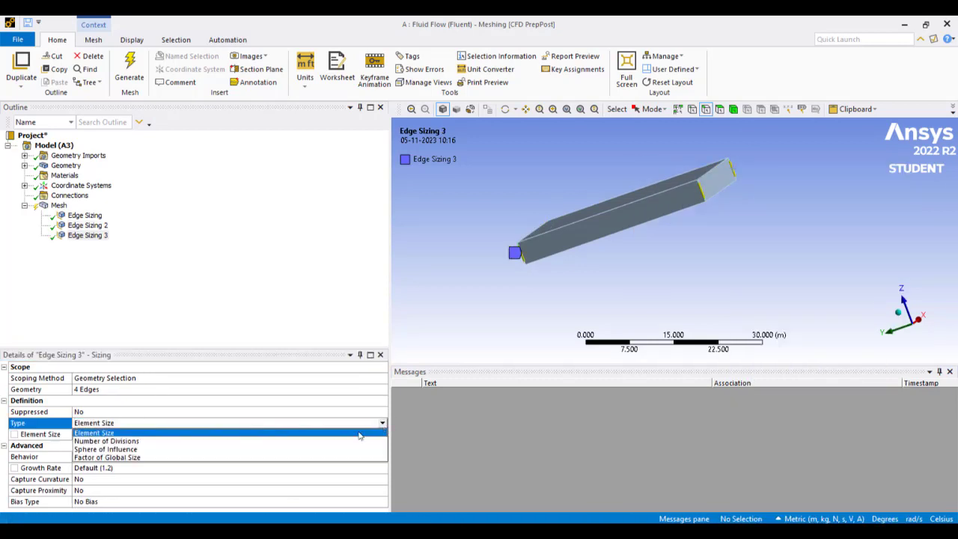
{"action": "left_click", "coordinate": [135, 441]}
{"action": "type", "text": "2"}
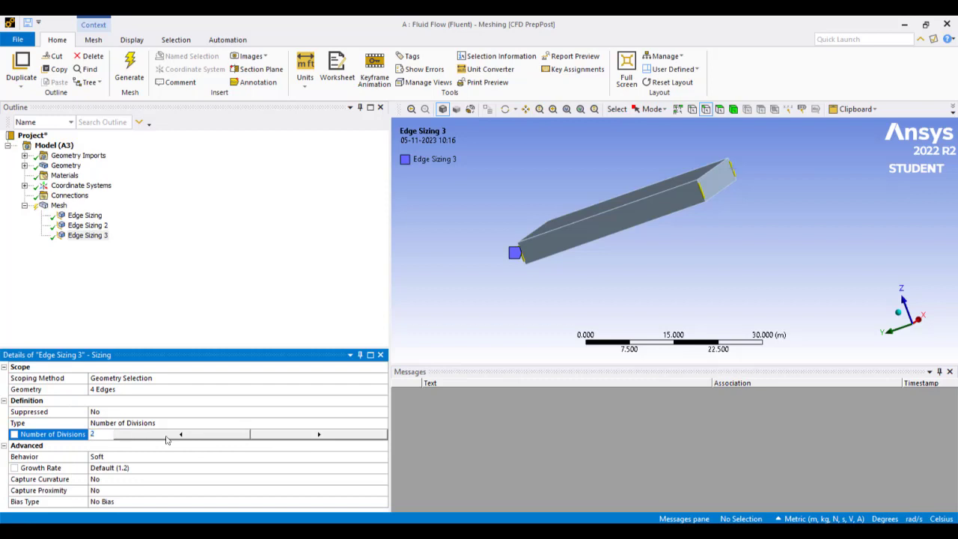
{"action": "key", "text": "Return"}
Generate the mesh on the thin block only and display it
{"action": "middle_click_drag", "start_coordinate": [684, 278], "coordinate": [765, 290]}
{"action": "left_click", "coordinate": [734, 109]}
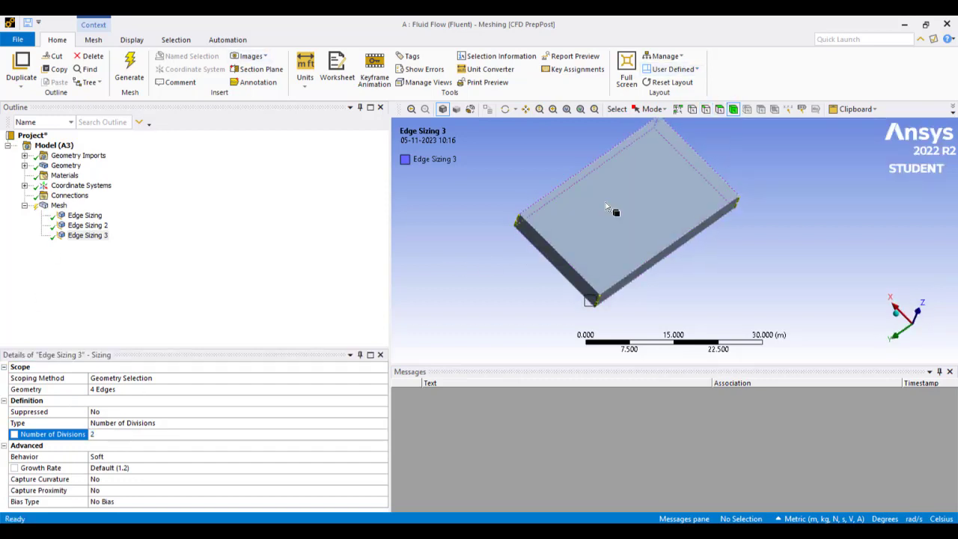
{"action": "left_click", "coordinate": [606, 203]}
{"action": "right_click", "coordinate": [606, 202]}
{"action": "left_click", "coordinate": [682, 165]}
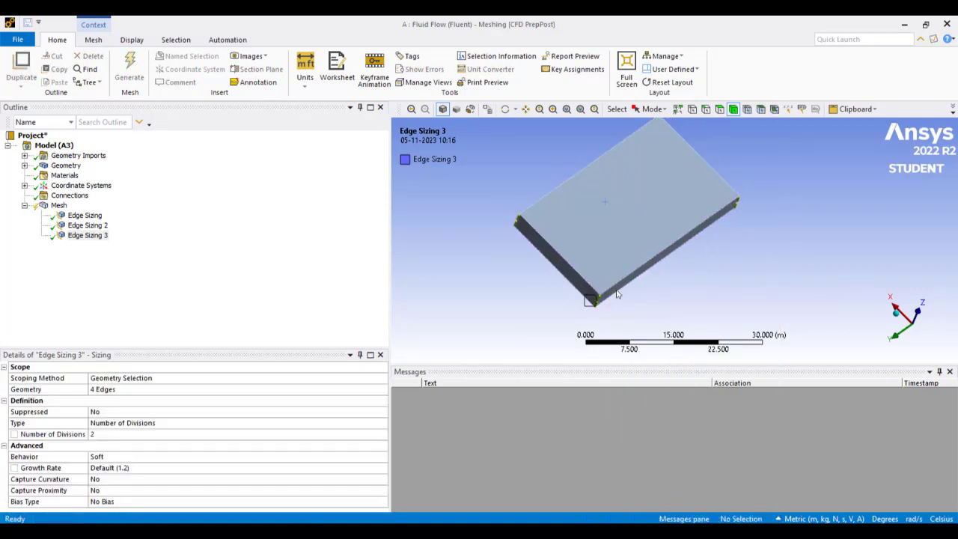
{"action": "left_click", "coordinate": [58, 208]}
Show all bodies of the fluid domain around the meshed thin block
{"action": "middle_click_drag", "start_coordinate": [569, 247], "coordinate": [659, 182]}
{"action": "right_click", "coordinate": [641, 184]}
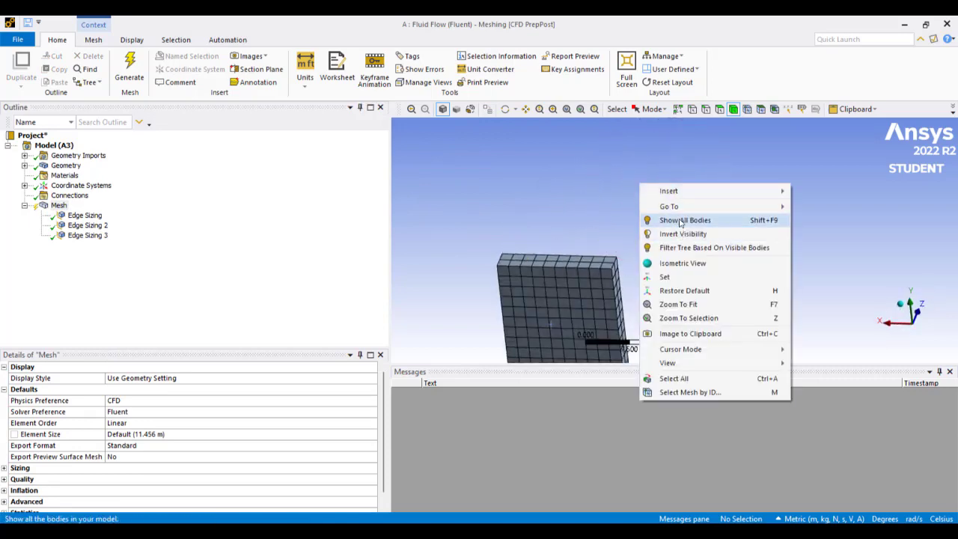
{"action": "left_click", "coordinate": [680, 222]}
{"action": "middle_click_drag", "start_coordinate": [644, 246], "coordinate": [723, 135], "text": "ctrl"}
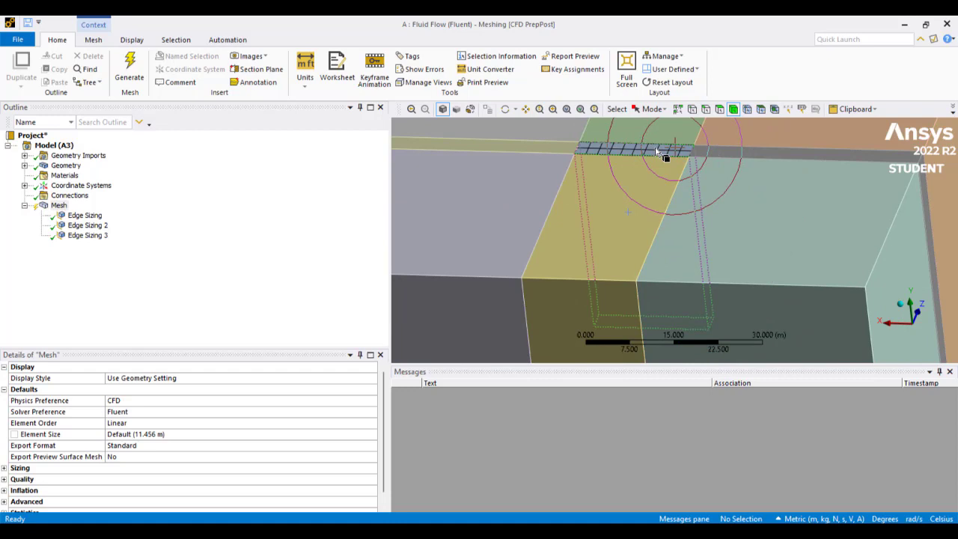
{"action": "scroll", "coordinate": [656, 148], "scroll_direction": "down", "scroll_amount": 5}
{"action": "scroll", "coordinate": [656, 148], "scroll_direction": "up", "scroll_amount": 4}
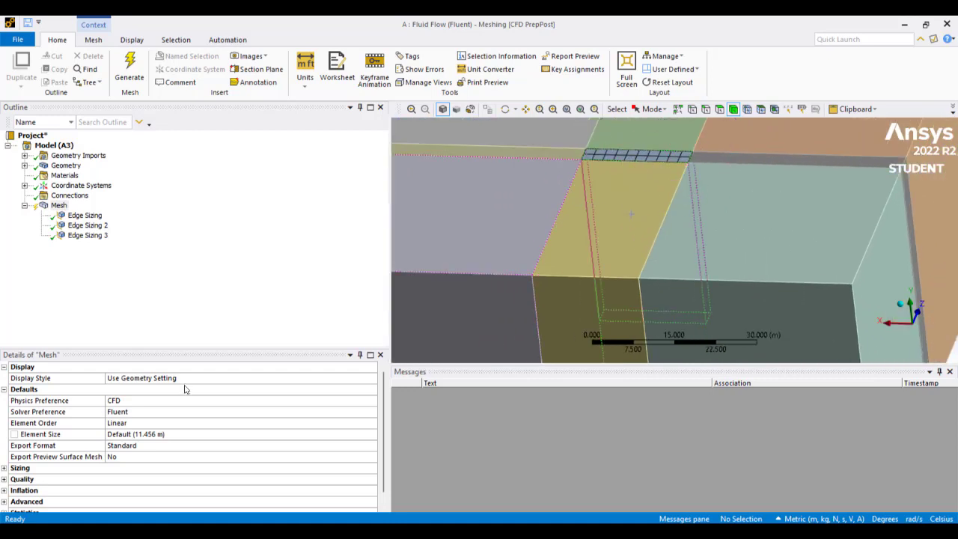
Set the Z-direction edges' sizing to 4 divisions
{"action": "left_click", "coordinate": [87, 235]}
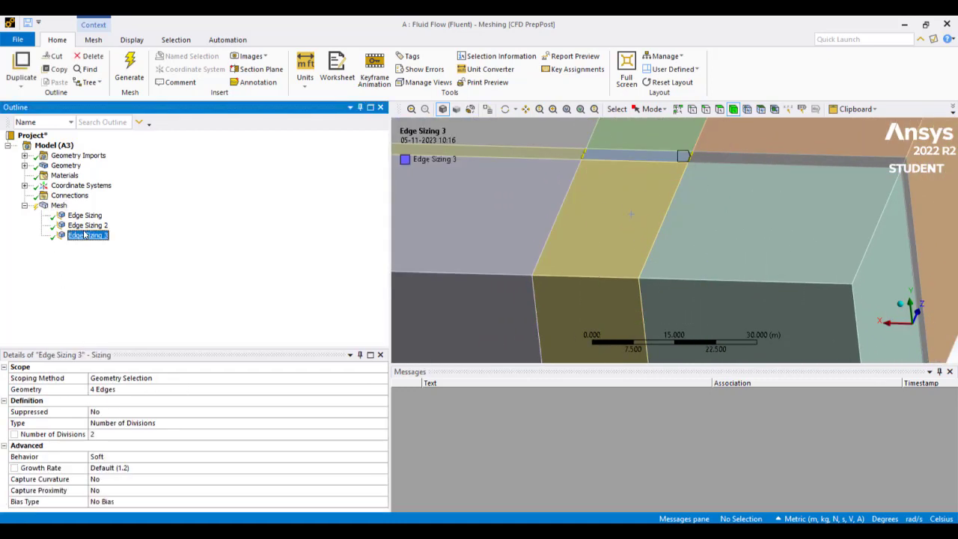
{"action": "left_click", "coordinate": [134, 435]}
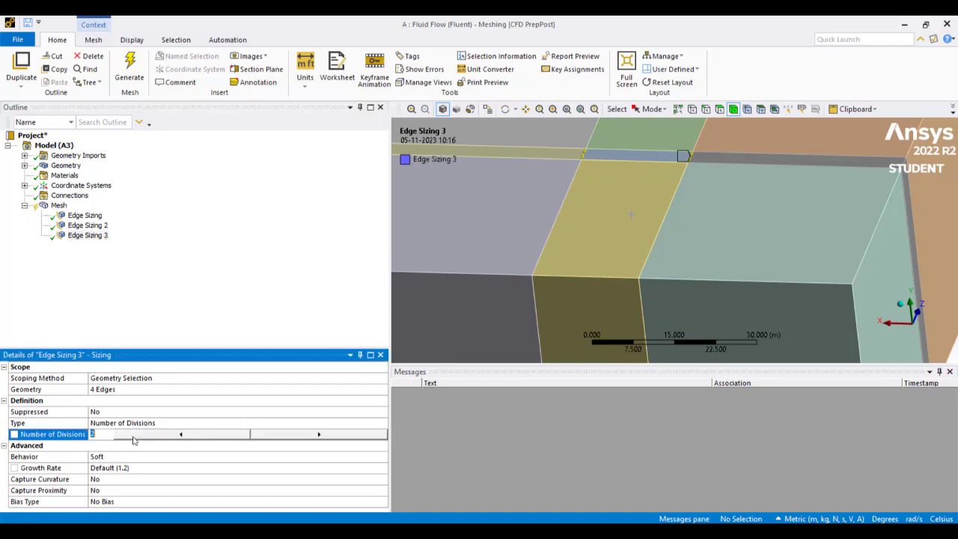
{"action": "type", "text": "4"}
{"action": "left_click", "coordinate": [546, 292]}
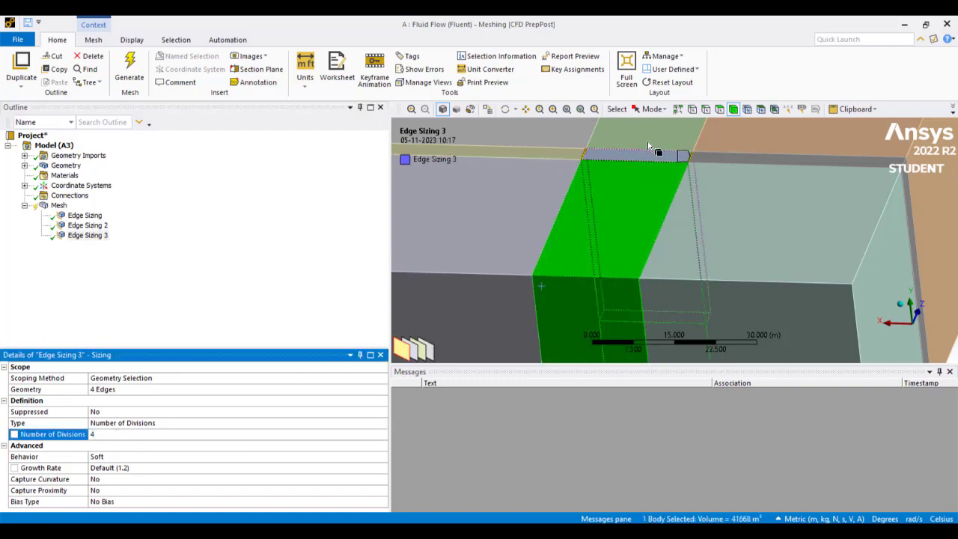
Regenerate the mesh on the thin block with the updated divisions and display it
{"action": "right_click", "coordinate": [648, 156]}
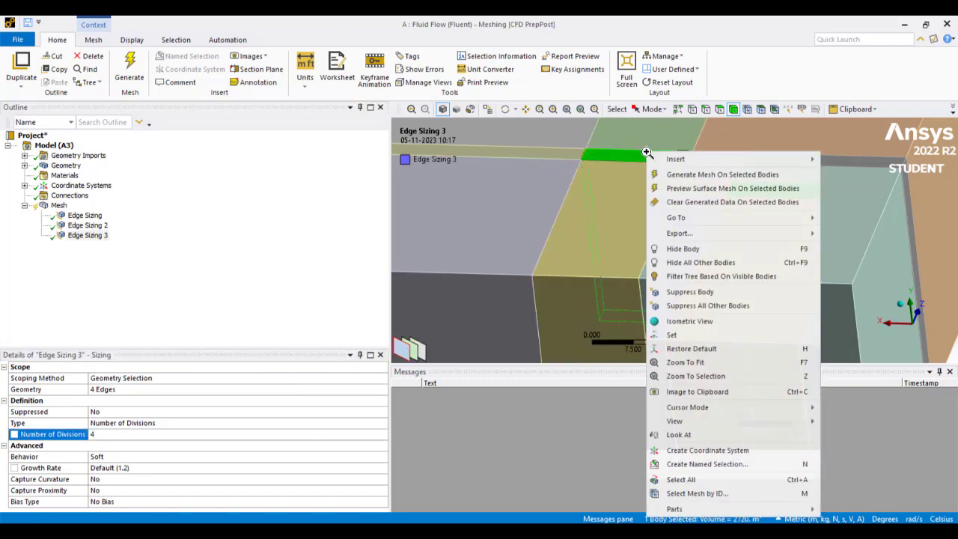
{"action": "left_click", "coordinate": [700, 173]}
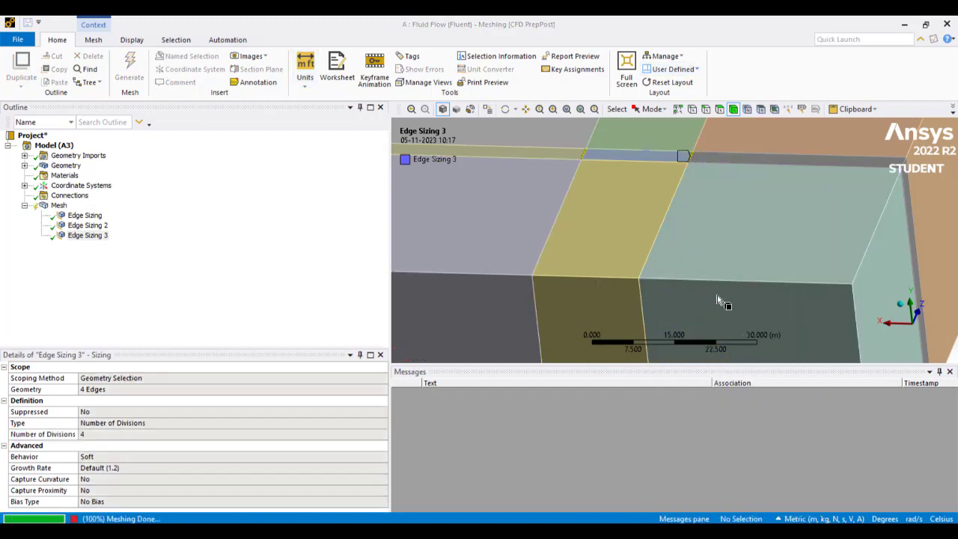
{"action": "left_click", "coordinate": [78, 236]}
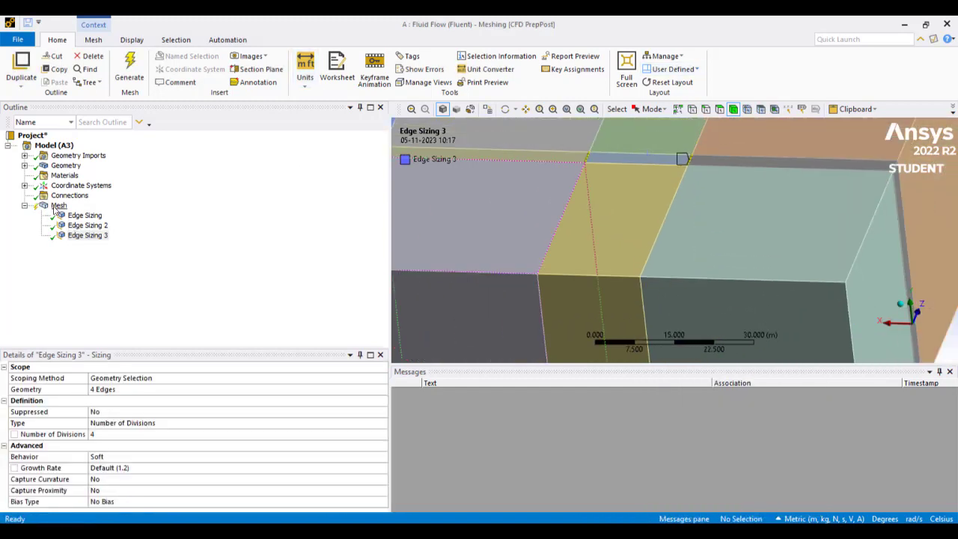
{"action": "left_click", "coordinate": [59, 205]}
Examine the thin block's mesh among its neighbours, then hide all other bodies and inspect the cell distribution on its large face
{"action": "mouse_move", "coordinate": [427, 182]}
{"action": "middle_mouse_down"}
{"action": "mouse_move", "coordinate": [749, 160]}
{"action": "mouse_move", "coordinate": [747, 224]}
{"action": "middle_mouse_up"}
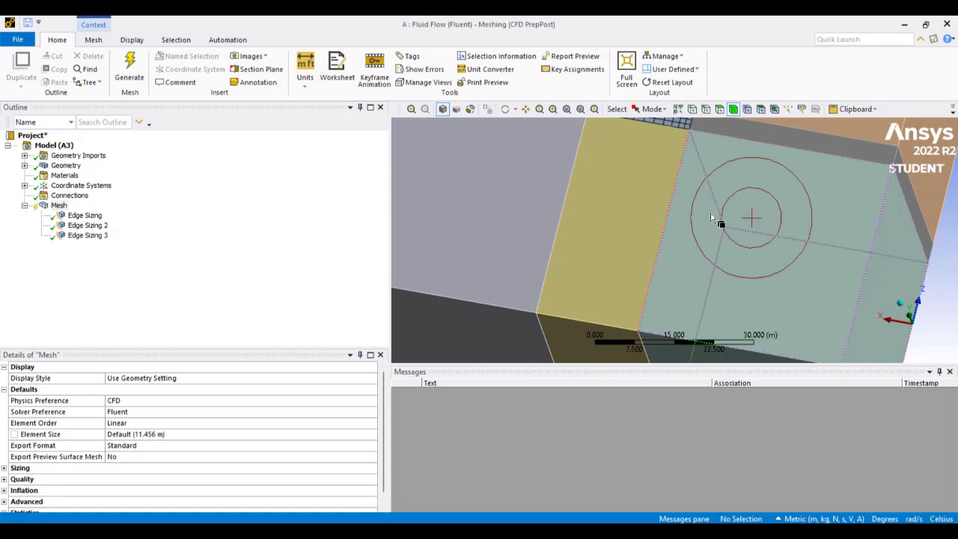
{"action": "middle_click_drag", "start_coordinate": [670, 231], "coordinate": [723, 349], "text": "ctrl"}
{"action": "scroll", "coordinate": [698, 301], "scroll_direction": "up", "scroll_amount": 3}
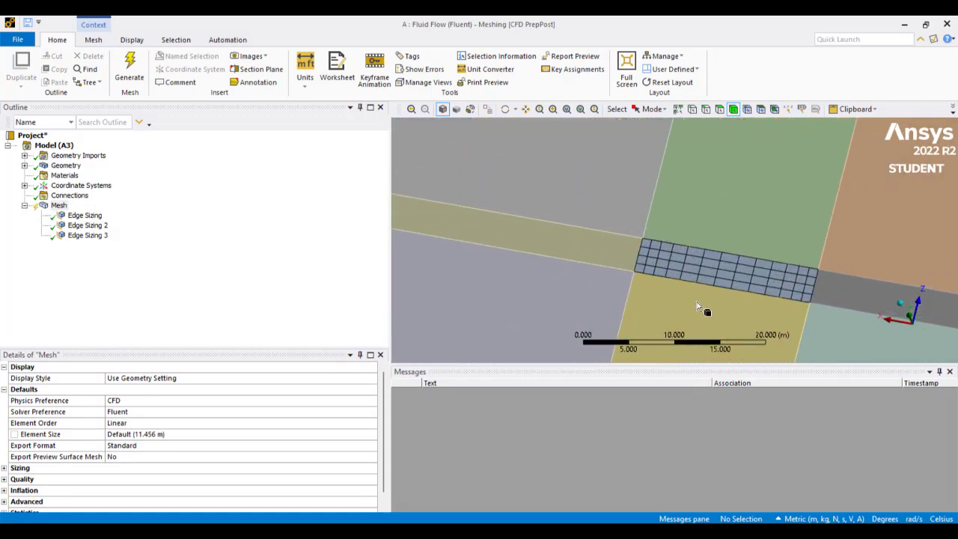
{"action": "mouse_move", "coordinate": [698, 302]}
{"action": "middle_mouse_down"}
{"action": "mouse_move", "coordinate": [698, 281]}
{"action": "mouse_move", "coordinate": [576, 296]}
{"action": "middle_mouse_up"}
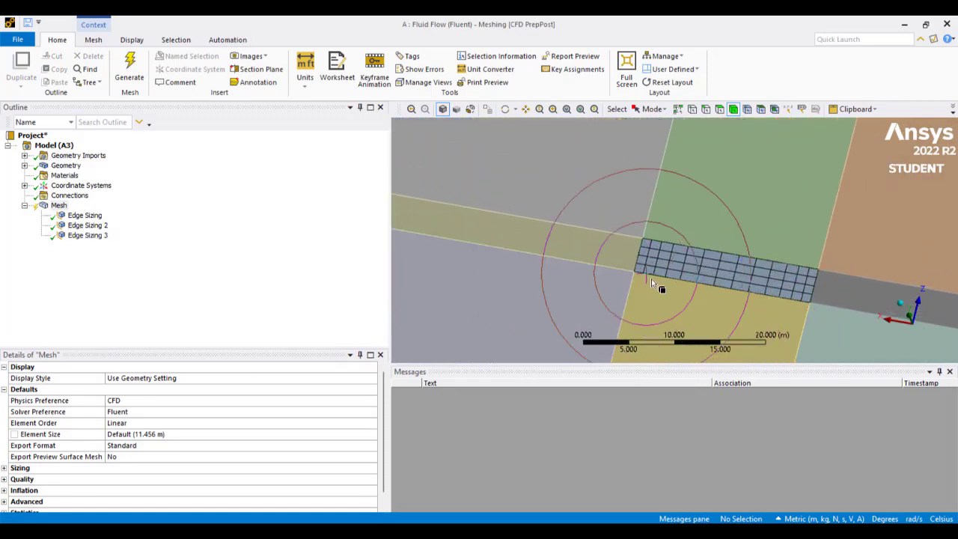
{"action": "left_click", "coordinate": [733, 270]}
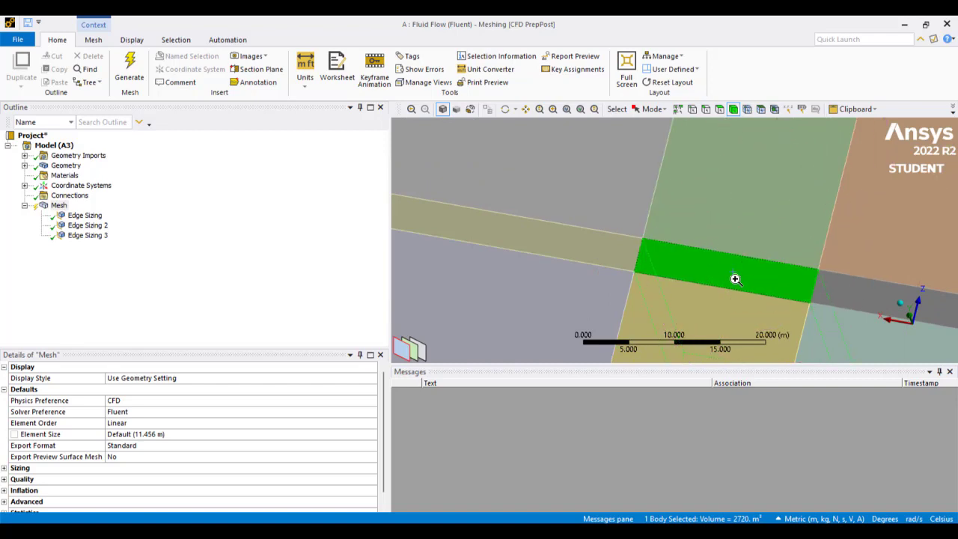
{"action": "right_click", "coordinate": [736, 274]}
{"action": "left_click", "coordinate": [765, 128]}
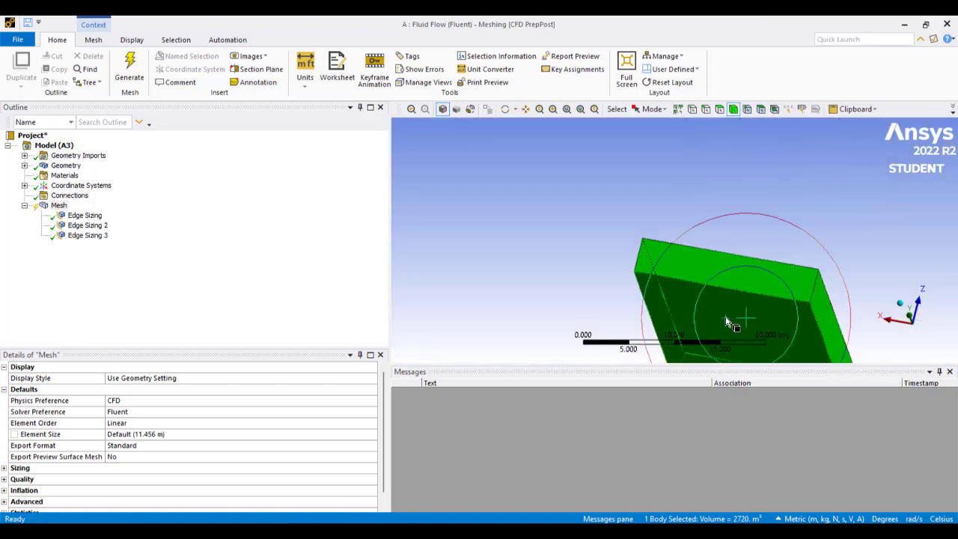
{"action": "left_click", "coordinate": [570, 271]}
{"action": "middle_click_drag", "start_coordinate": [648, 297], "coordinate": [611, 182], "text": "ctrl"}
{"action": "middle_click_drag", "start_coordinate": [700, 337], "coordinate": [728, 348]}
{"action": "scroll", "coordinate": [727, 322], "scroll_direction": "down", "scroll_amount": 4}
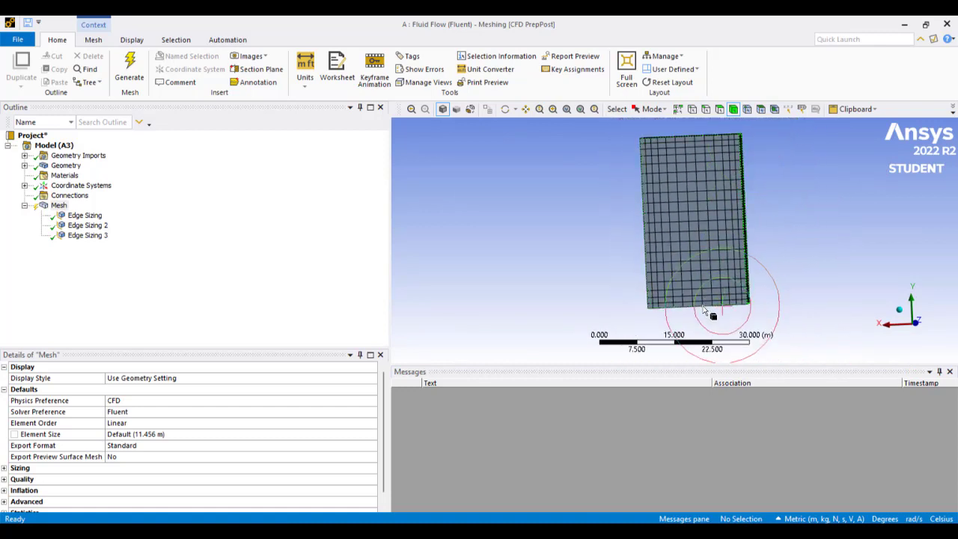
{"action": "middle_click_drag", "start_coordinate": [704, 311], "coordinate": [693, 309]}
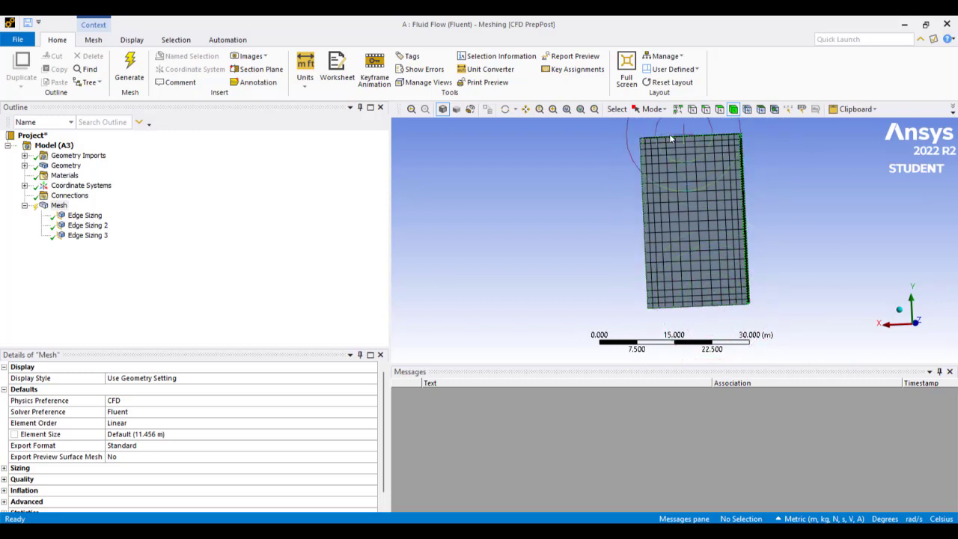
Set the behavior of all three edge sizings to Hard
{"action": "left_click", "coordinate": [88, 226]}
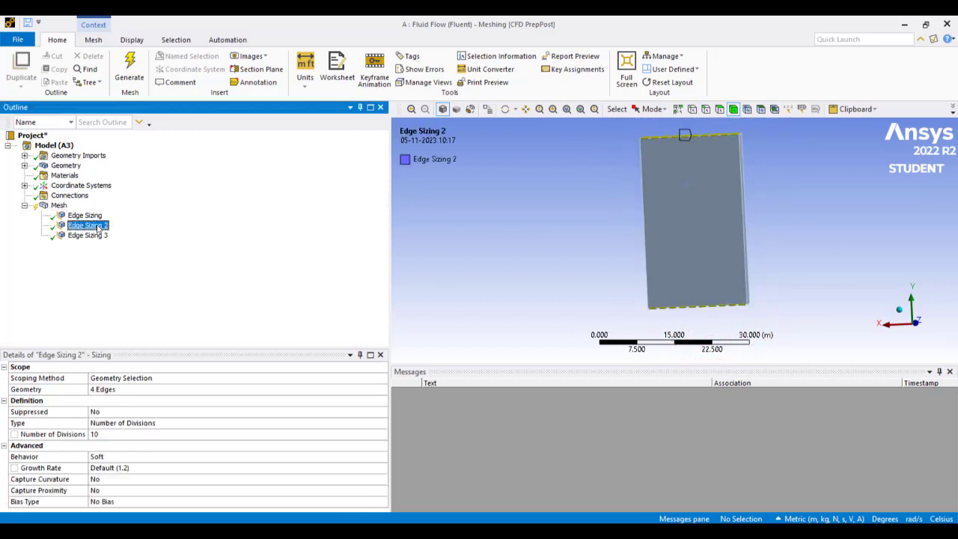
{"action": "left_click", "coordinate": [150, 456]}
{"action": "left_click", "coordinate": [148, 460]}
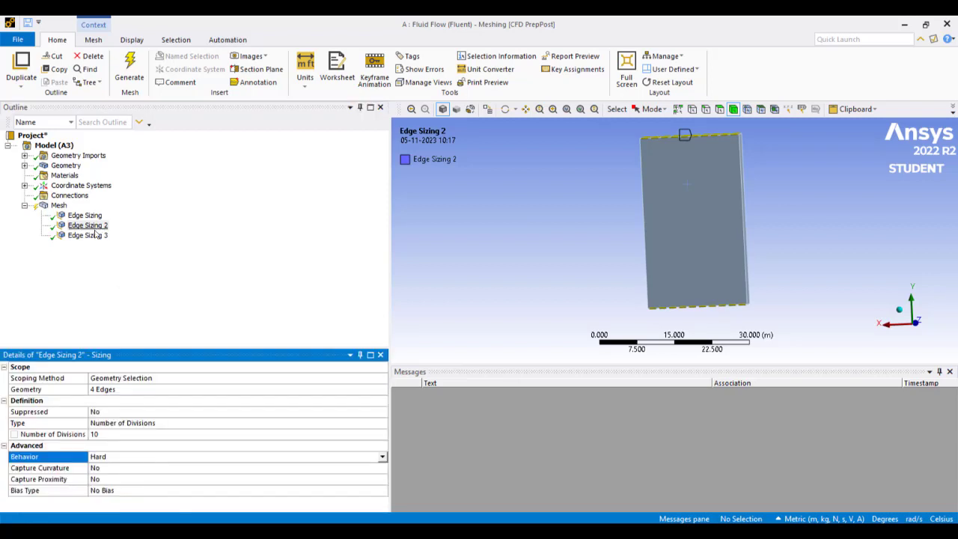
{"action": "left_click", "coordinate": [93, 236]}
{"action": "left_click", "coordinate": [162, 458]}
{"action": "left_click", "coordinate": [163, 462]}
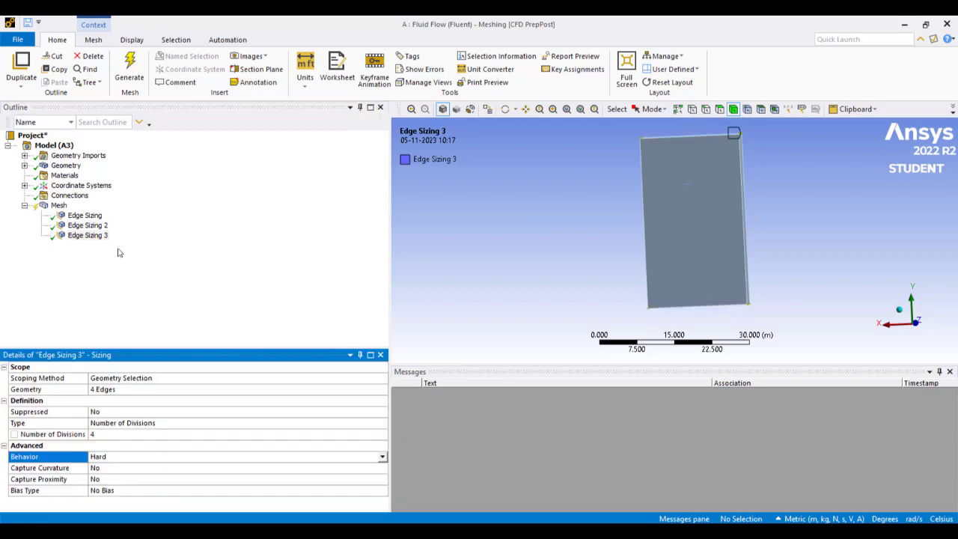
{"action": "left_click", "coordinate": [84, 215]}
{"action": "left_click", "coordinate": [150, 457]}
{"action": "left_click", "coordinate": [148, 468]}
Regenerate the mesh on the thin block with the hard edge sizings and display it
{"action": "left_click", "coordinate": [680, 230]}
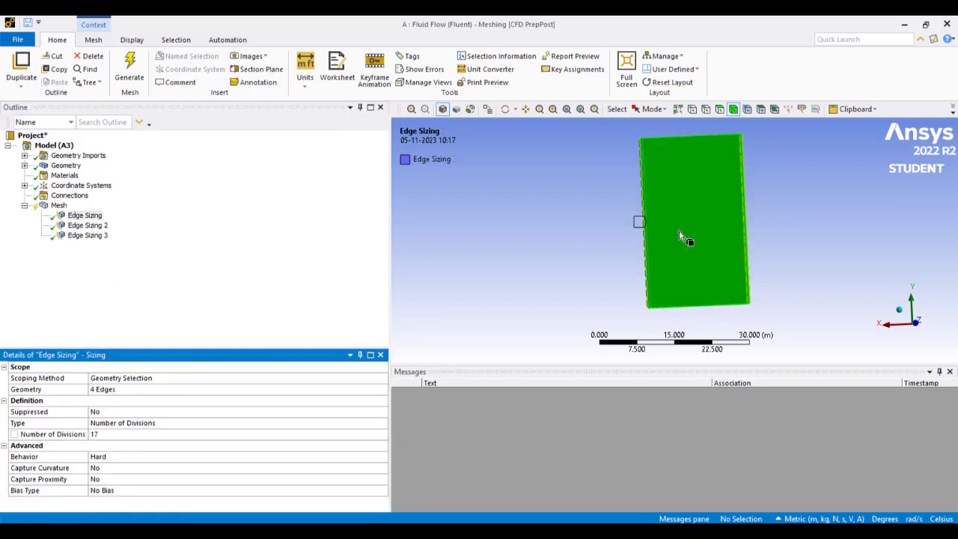
{"action": "right_click", "coordinate": [679, 230]}
{"action": "left_click", "coordinate": [760, 154]}
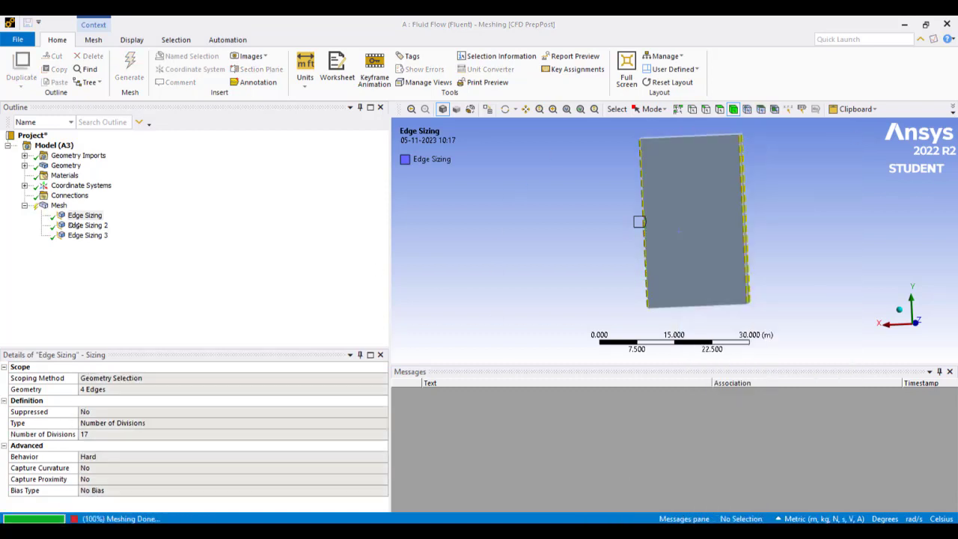
{"action": "left_click", "coordinate": [59, 206]}
Bring all hidden bodies of the fluid domain back into view
{"action": "middle_click_drag", "start_coordinate": [671, 231], "coordinate": [501, 208]}
{"action": "right_click", "coordinate": [506, 211]}
{"action": "left_click", "coordinate": [534, 247]}
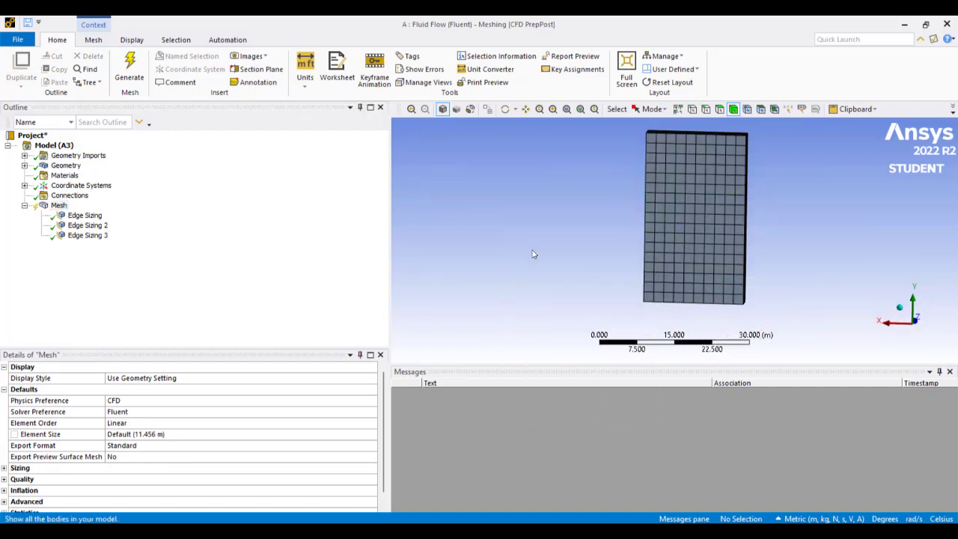
{"action": "middle_click_drag", "start_coordinate": [654, 250], "coordinate": [674, 252]}
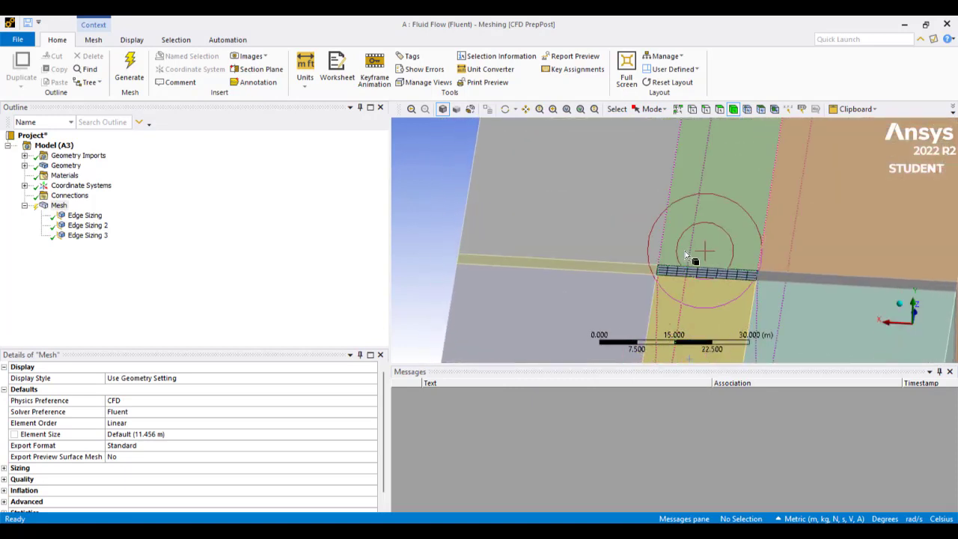
Insert a mesh method on the two thin strip bodies adjoining the meshed block along X and set it to Sweep
{"action": "left_click", "coordinate": [650, 271]}
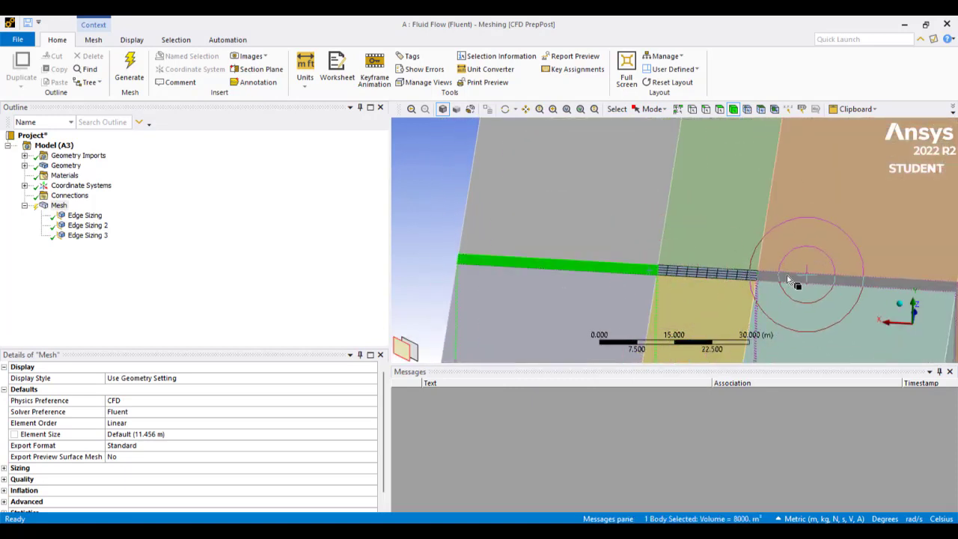
{"action": "left_click", "coordinate": [775, 280], "text": "ctrl"}
{"action": "right_click", "coordinate": [779, 275]}
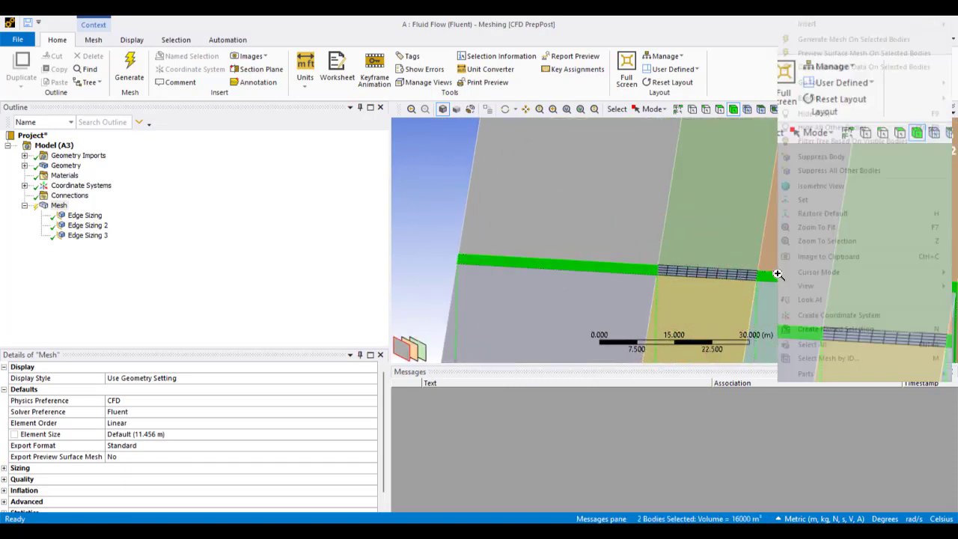
{"action": "mouse_move", "coordinate": [809, 24]}
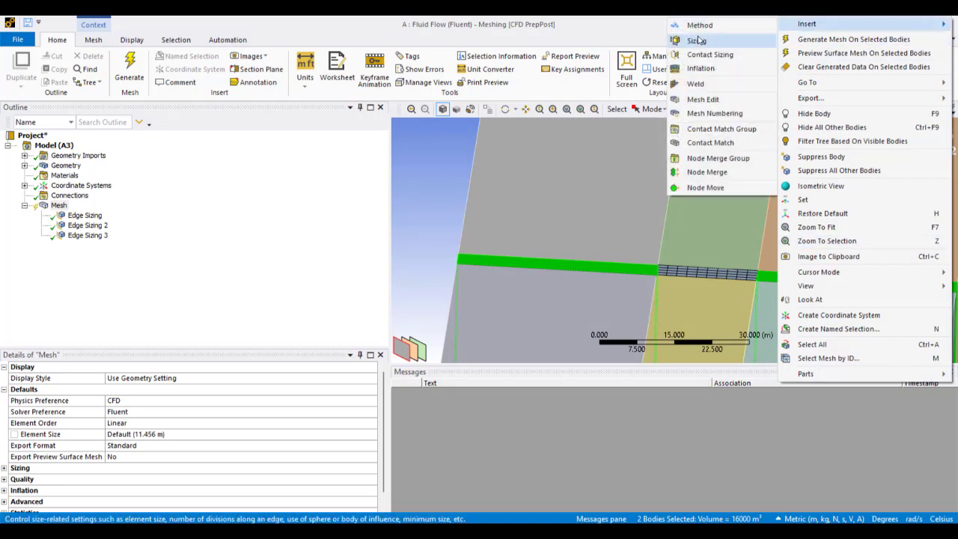
{"action": "left_click", "coordinate": [738, 28]}
{"action": "left_click", "coordinate": [112, 423]}
{"action": "left_click", "coordinate": [88, 458]}
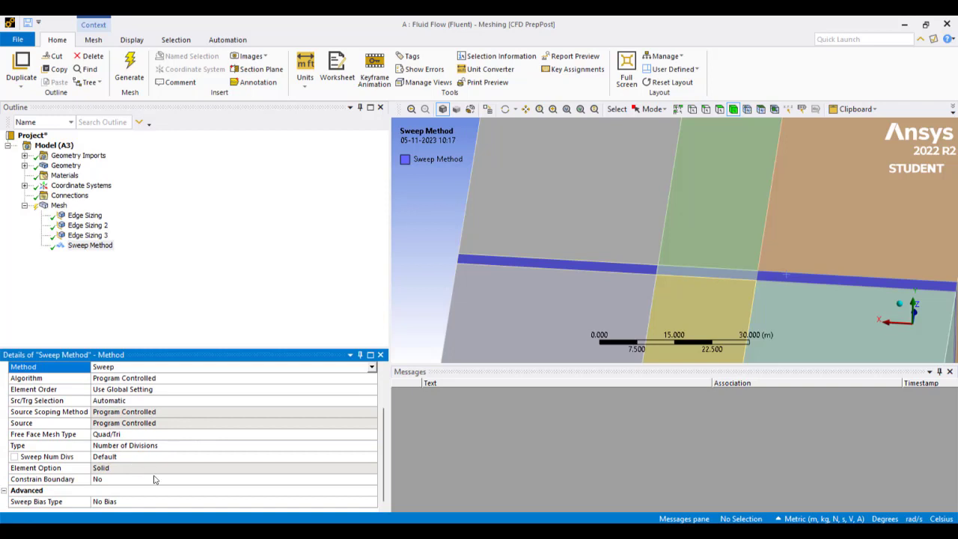
Bias the sweep of the two strip bodies with the short-to-long division pattern and a sweep bias of 1.2
{"action": "double_click", "coordinate": [171, 506]}
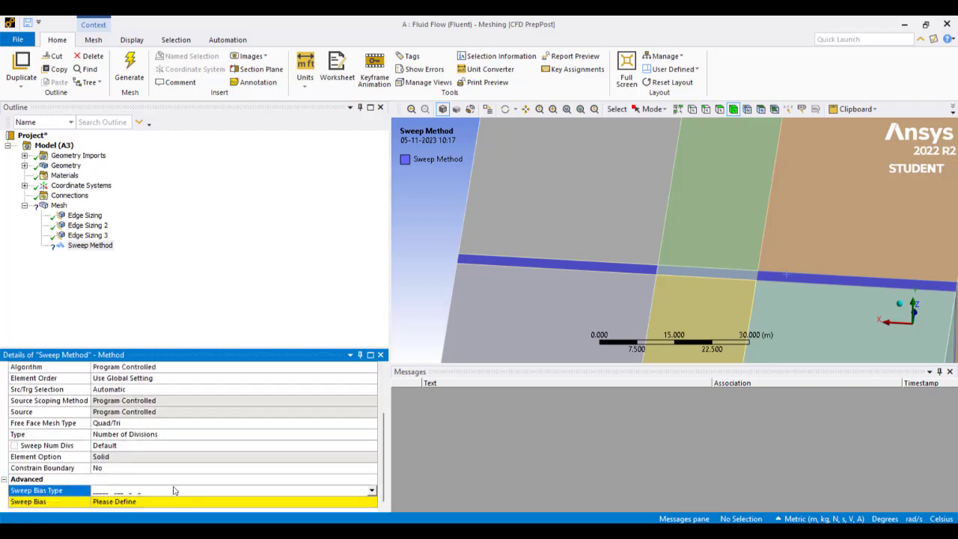
{"action": "double_click", "coordinate": [174, 488]}
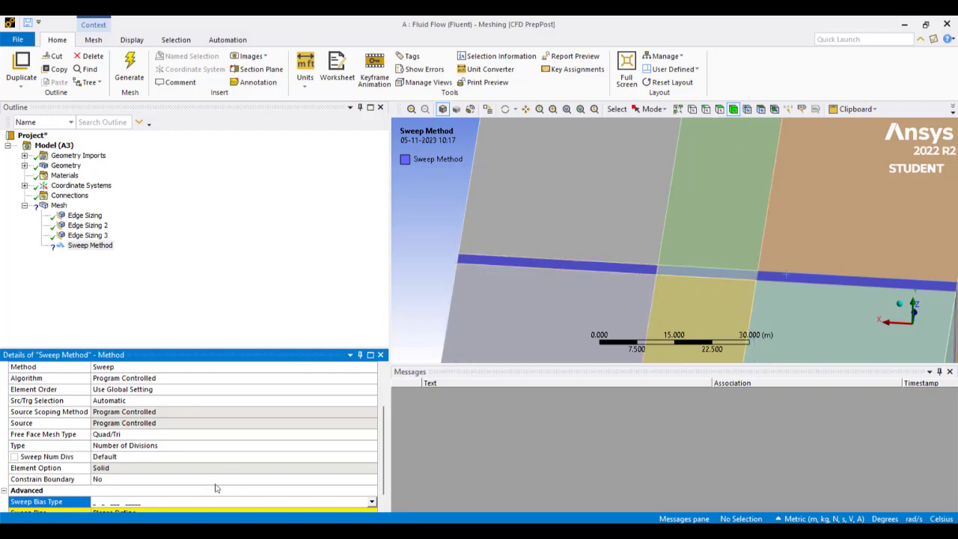
{"action": "scroll", "coordinate": [196, 490], "scroll_direction": "down", "scroll_amount": 1}
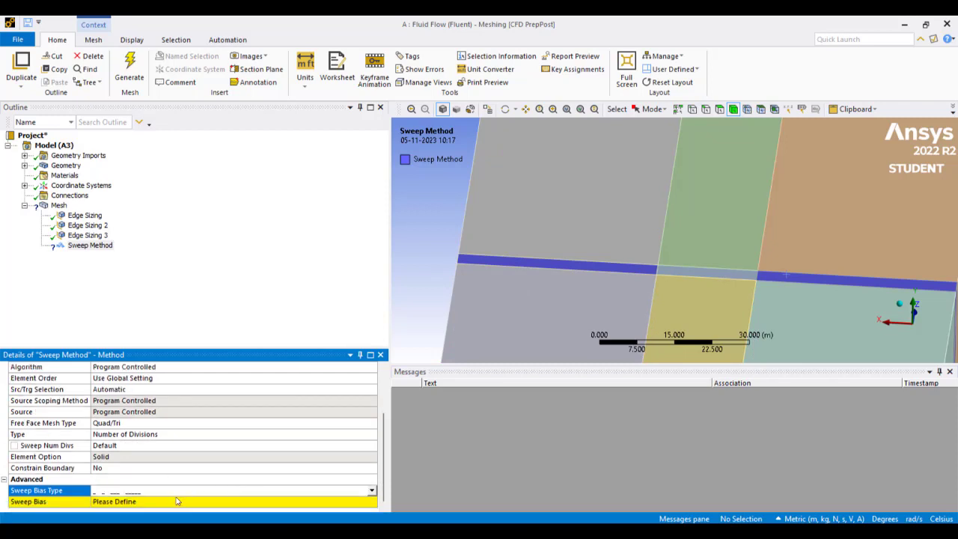
{"action": "left_click", "coordinate": [177, 502]}
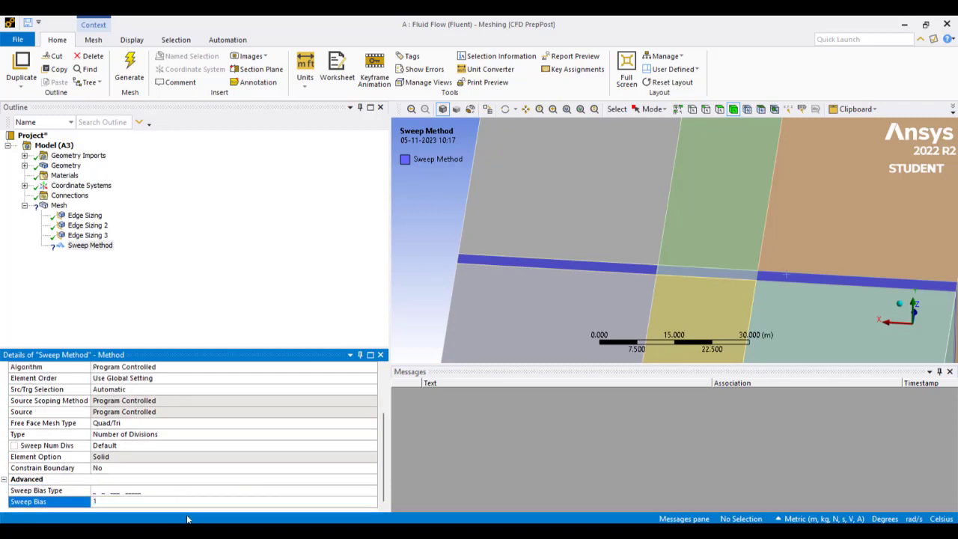
{"action": "key", "text": "Return"}
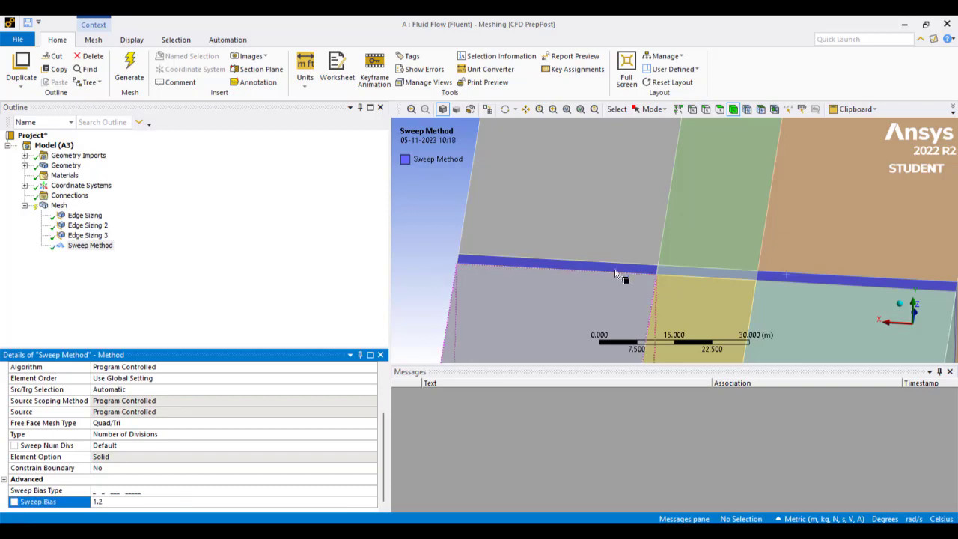
Generate the mesh on the two swept strip bodies only and inspect the biased divisions along X
{"action": "left_click", "coordinate": [618, 274]}
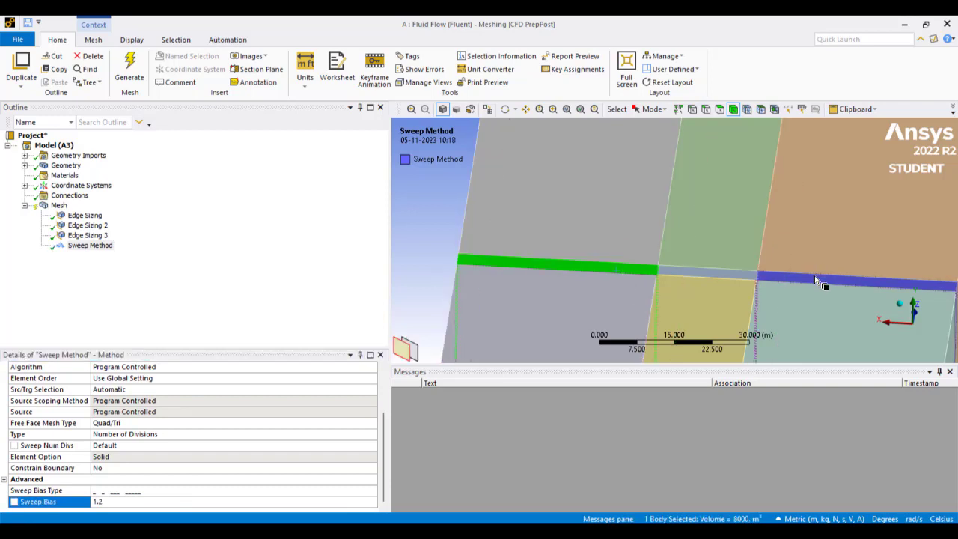
{"action": "left_click", "coordinate": [815, 275], "text": "ctrl"}
{"action": "right_click", "coordinate": [815, 276]}
{"action": "left_click", "coordinate": [838, 39]}
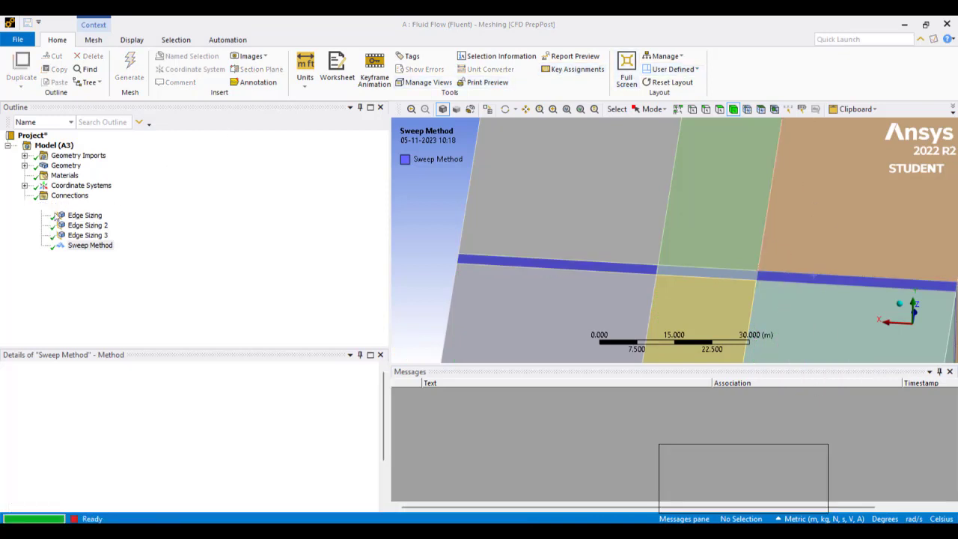
{"action": "middle_click_drag", "start_coordinate": [554, 288], "coordinate": [535, 304]}
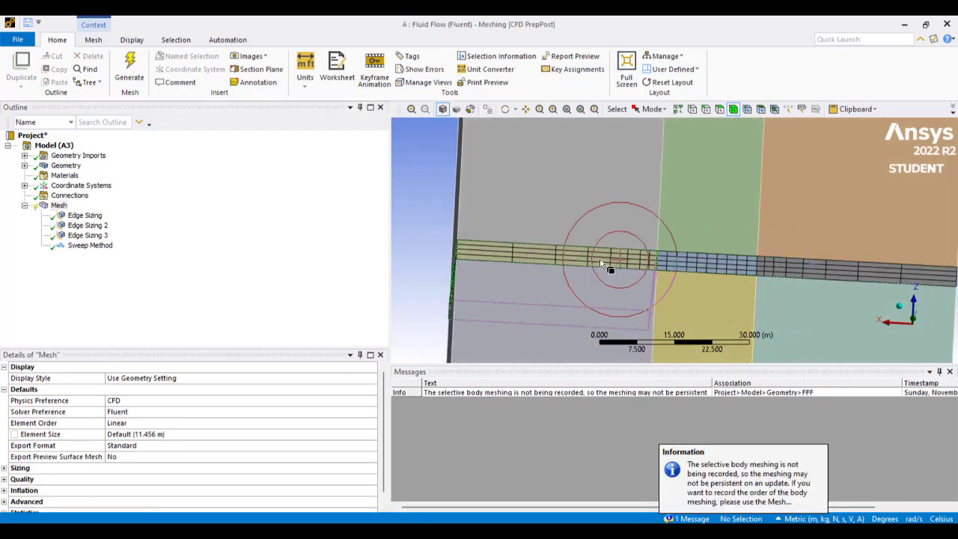
{"action": "scroll", "coordinate": [600, 257], "scroll_direction": "down", "scroll_amount": 3}
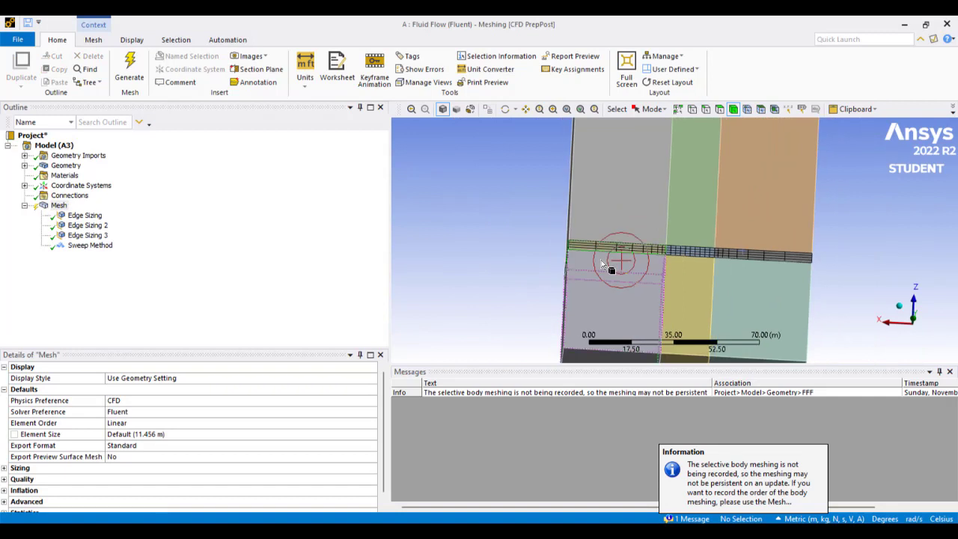
Set the number of sweep divisions in the strips' sweep method to 8
{"action": "left_click", "coordinate": [89, 248]}
{"action": "scroll", "coordinate": [126, 461], "scroll_direction": "down", "scroll_amount": 3}
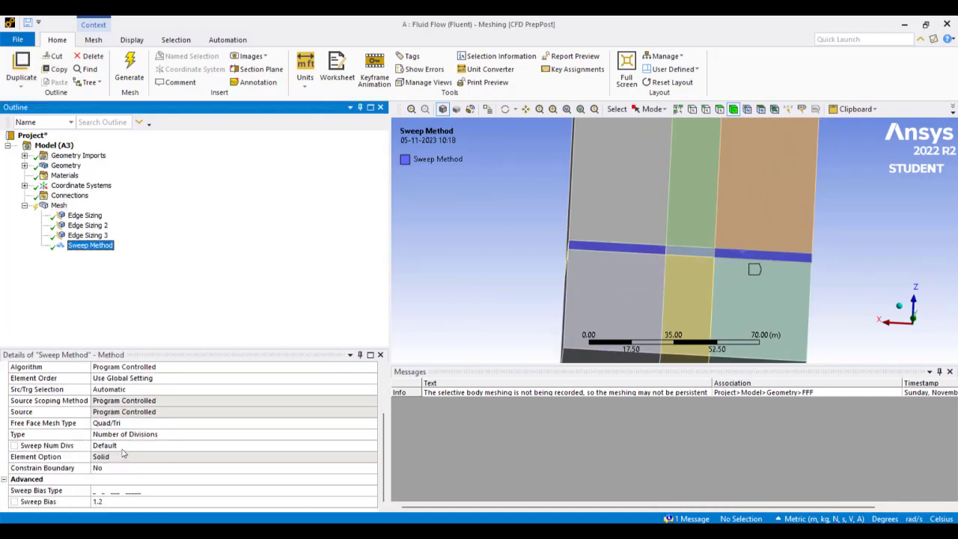
{"action": "left_click", "coordinate": [123, 448]}
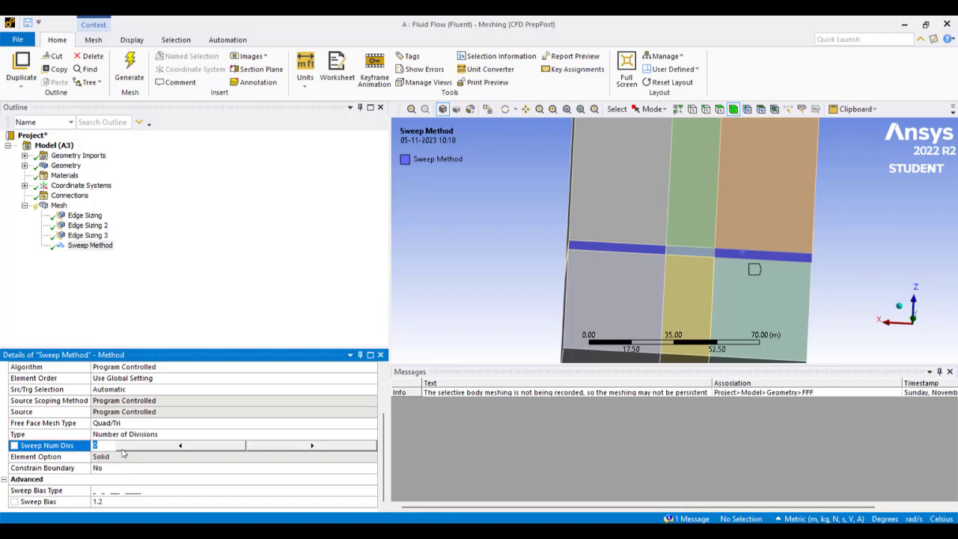
{"action": "left_click", "coordinate": [453, 247]}
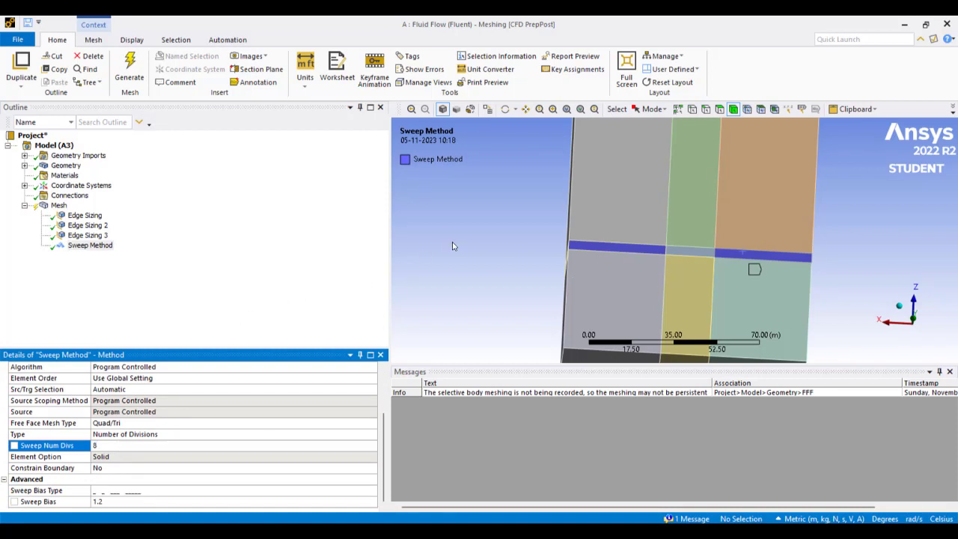
Try to regenerate the mesh on both strip bodies with 8 sweep divisions
{"action": "left_click", "coordinate": [593, 249]}
{"action": "left_click", "coordinate": [769, 255], "text": "ctrl"}
{"action": "right_click", "coordinate": [769, 256]}
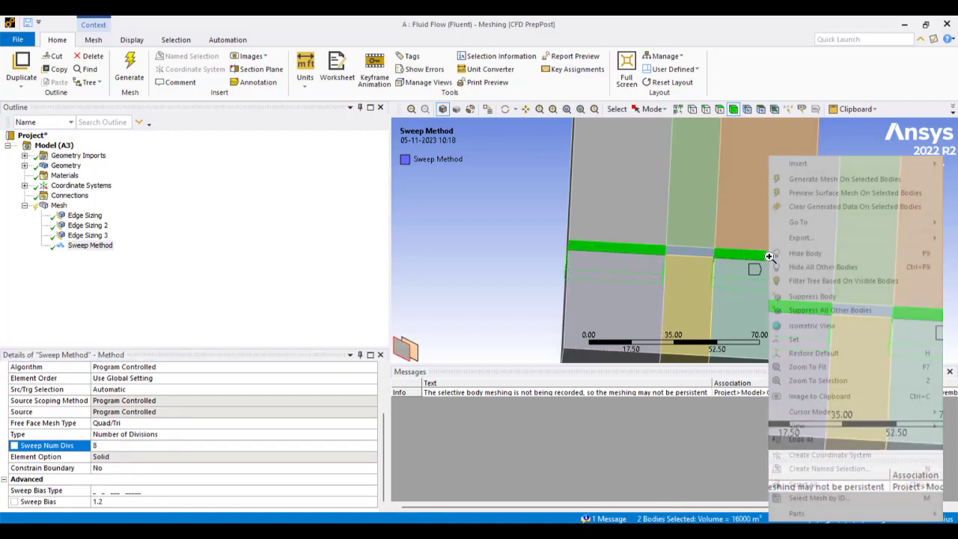
{"action": "left_click", "coordinate": [844, 179]}
{"action": "mouse_move", "coordinate": [595, 281]}
{"action": "middle_mouse_down"}
{"action": "mouse_move", "coordinate": [623, 286]}
{"action": "mouse_move", "coordinate": [601, 292]}
{"action": "middle_mouse_up"}
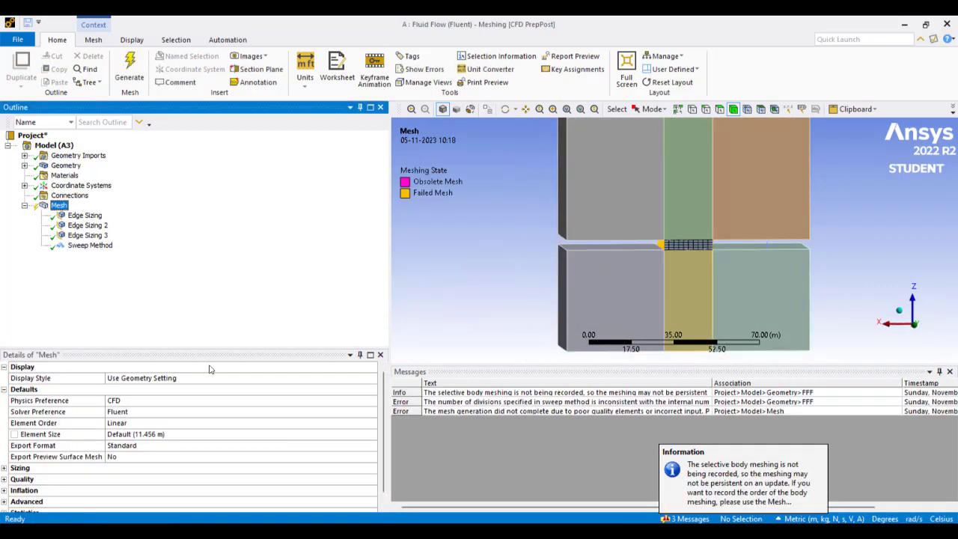
Check the length of a strip's X-direction edge and set the sweep method's number of divisions to 15
{"action": "left_click", "coordinate": [97, 247]}
{"action": "scroll", "coordinate": [153, 495], "scroll_direction": "down", "scroll_amount": 3}
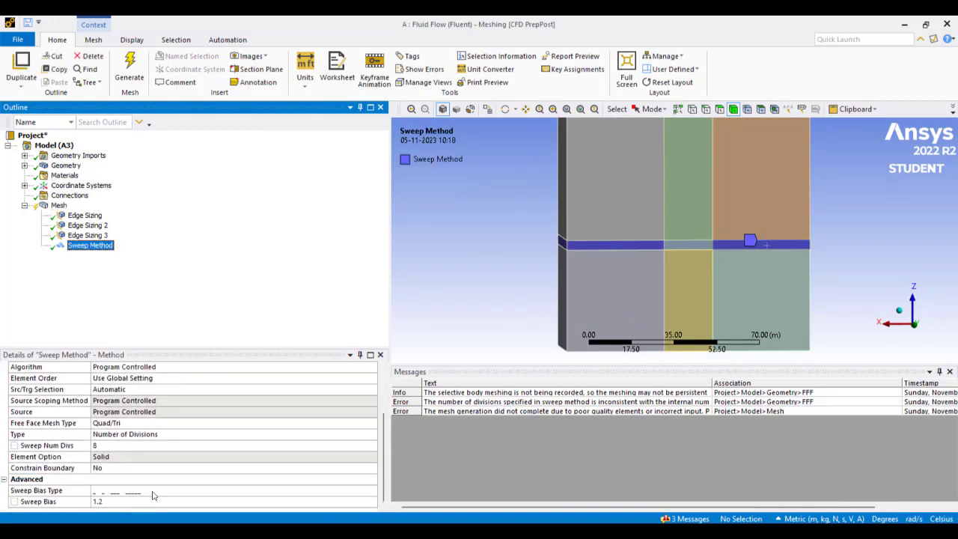
{"action": "left_click", "coordinate": [129, 449]}
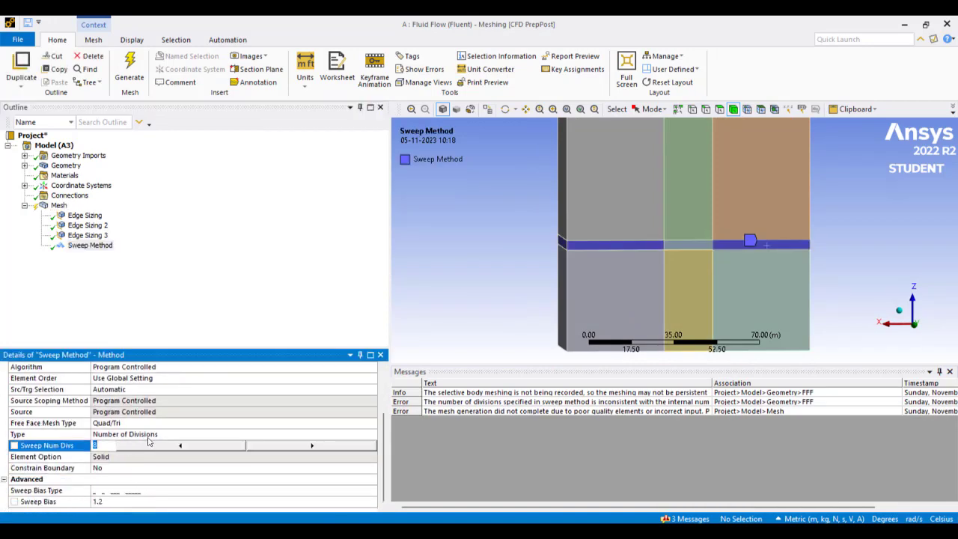
{"action": "left_click", "coordinate": [149, 438]}
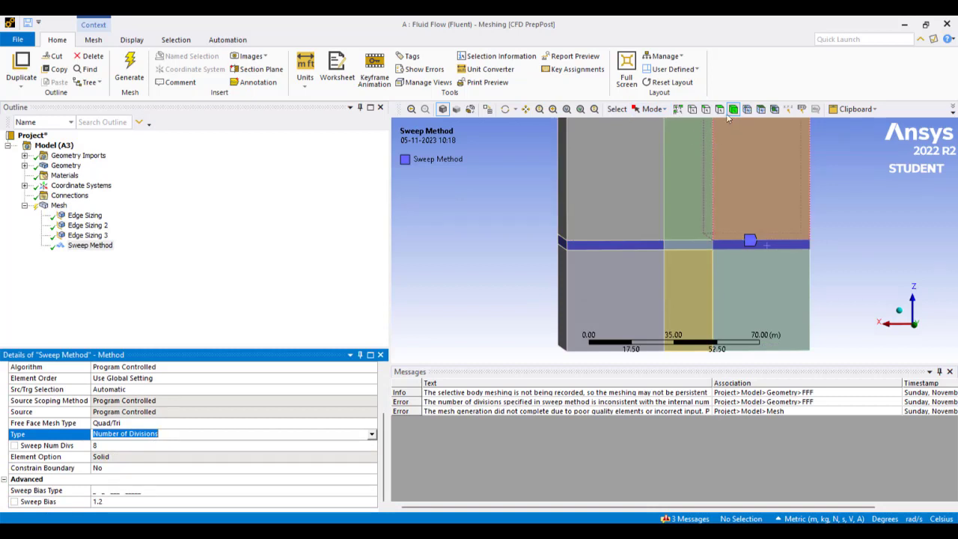
{"action": "left_click", "coordinate": [613, 244]}
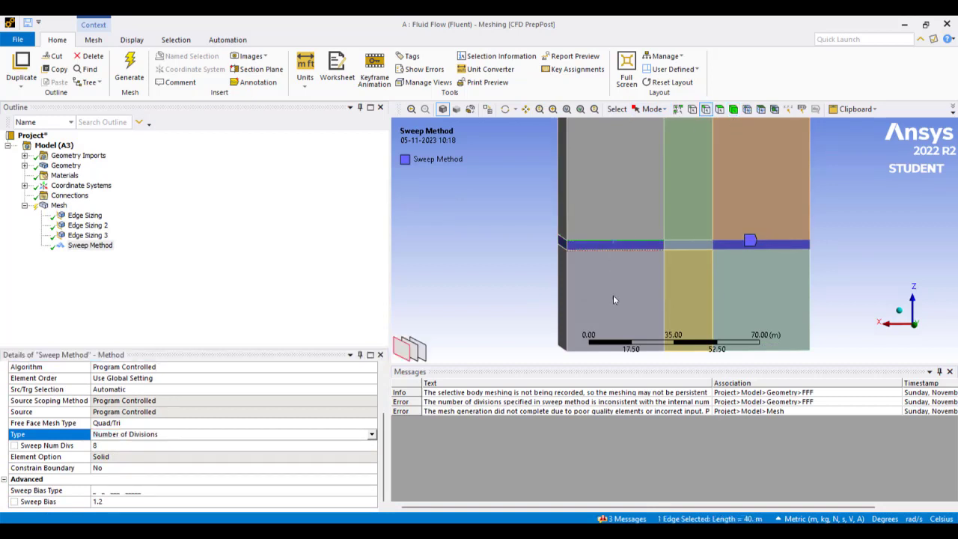
{"action": "left_click", "coordinate": [111, 447]}
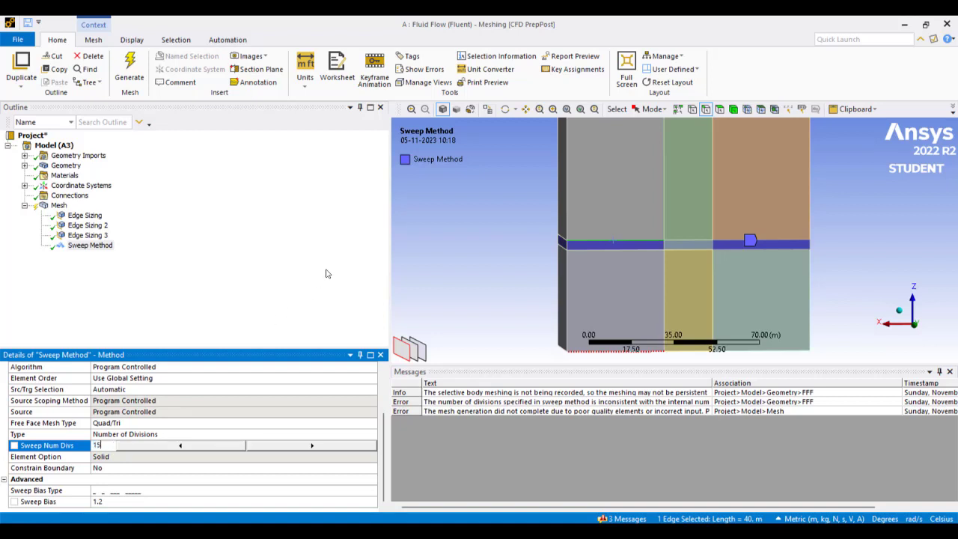
{"action": "key", "text": "Return"}
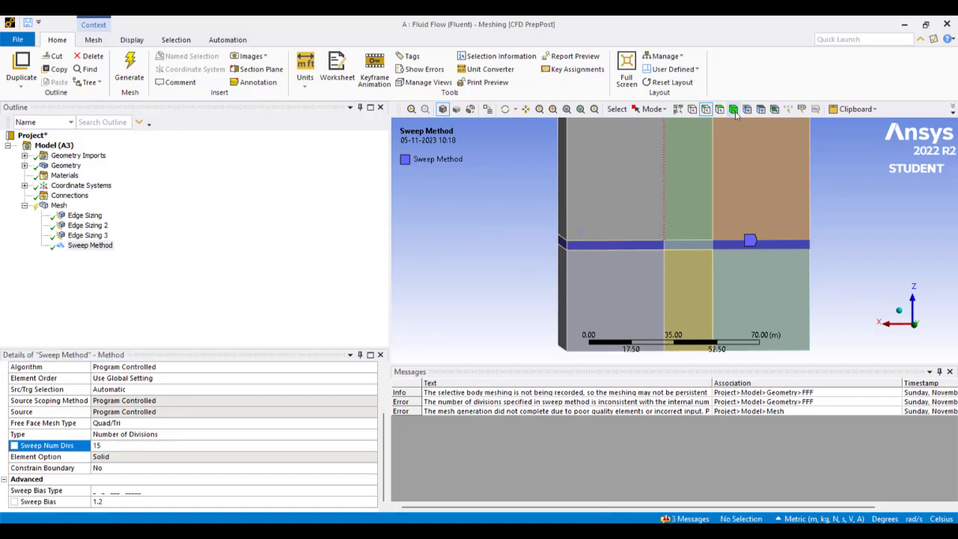
Try to generate the mesh on the +X strip body alone with 15 sweep divisions
{"action": "left_click", "coordinate": [734, 109]}
{"action": "right_click", "coordinate": [609, 246]}
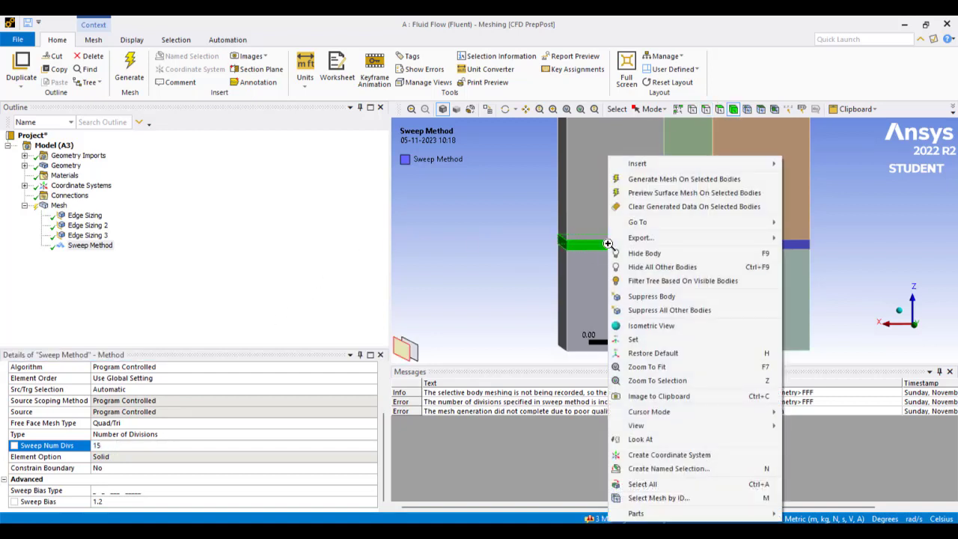
{"action": "left_click", "coordinate": [437, 268]}
{"action": "left_click", "coordinate": [60, 207]}
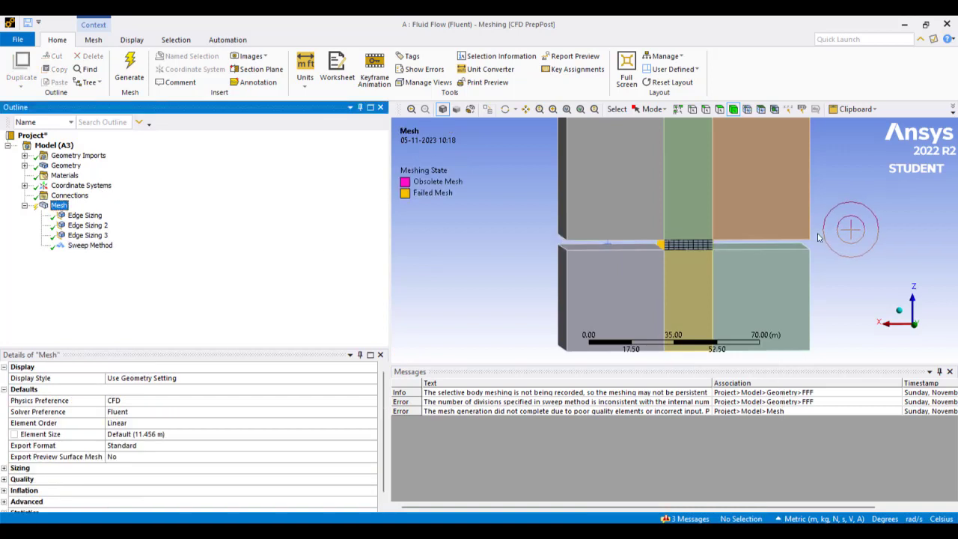
{"action": "right_click", "coordinate": [604, 246]}
{"action": "left_click", "coordinate": [655, 179]}
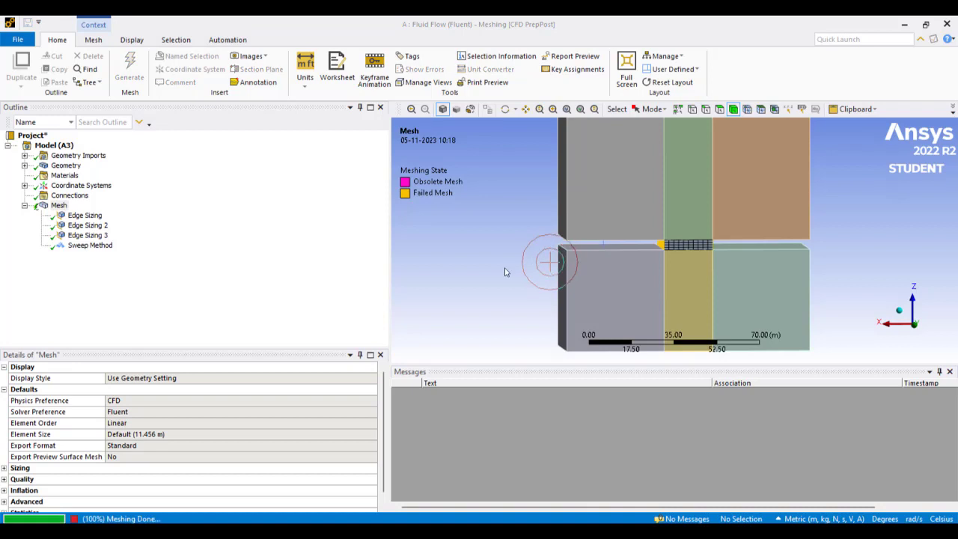
Clear the generated mesh data on each of the two strip bodies beside the meshed block
{"action": "left_click", "coordinate": [631, 241]}
{"action": "right_click", "coordinate": [631, 241]}
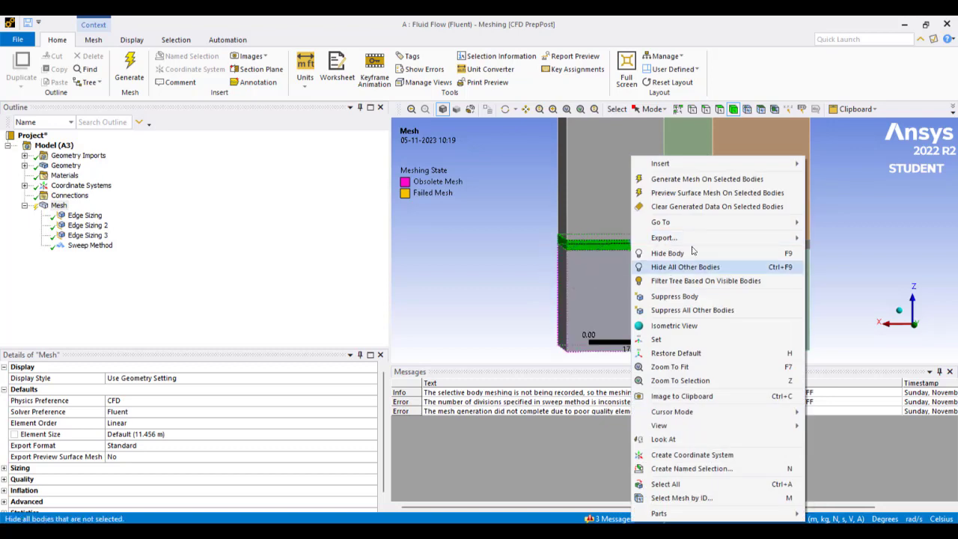
{"action": "left_click", "coordinate": [697, 207]}
{"action": "left_click", "coordinate": [529, 321]}
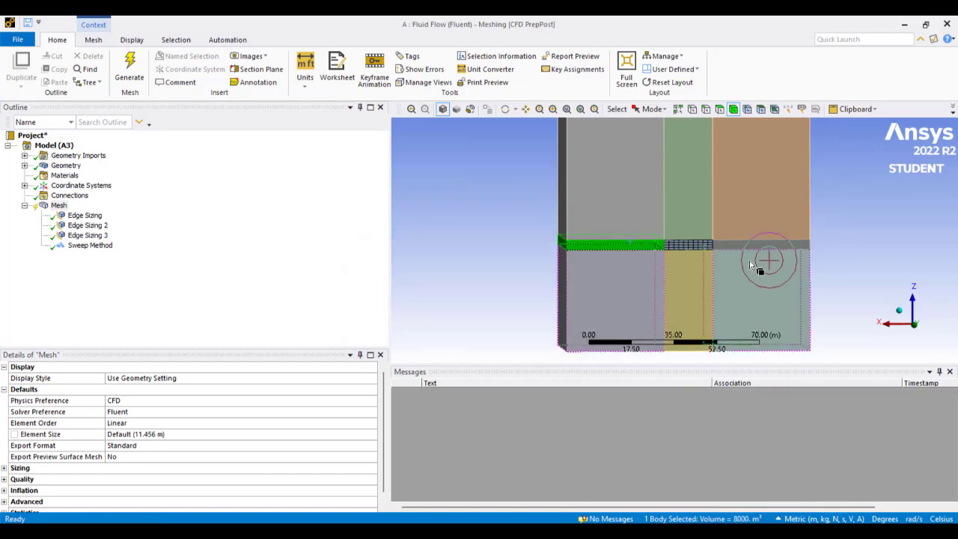
{"action": "left_click", "coordinate": [751, 244]}
{"action": "right_click", "coordinate": [751, 244]}
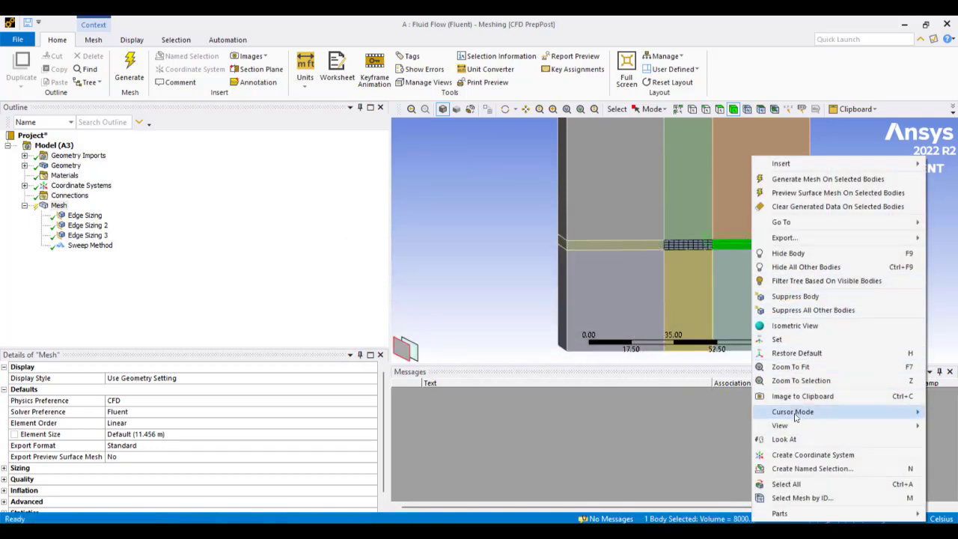
{"action": "left_click", "coordinate": [813, 207]}
{"action": "left_click", "coordinate": [512, 322]}
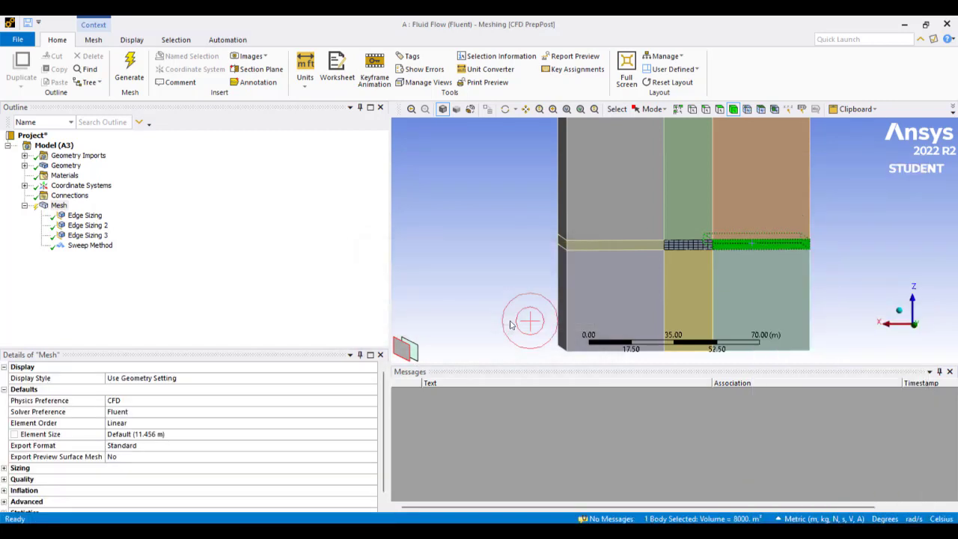
Switch the strips' sweep method from division-based spacing to the Element Size type
{"action": "middle_click_drag", "start_coordinate": [514, 321], "coordinate": [533, 270]}
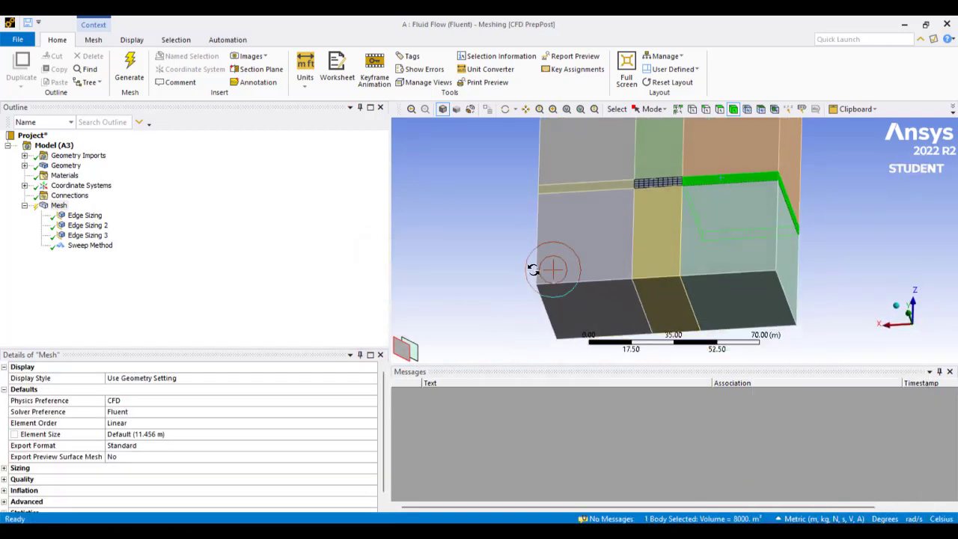
{"action": "left_click", "coordinate": [94, 245]}
{"action": "scroll", "coordinate": [318, 449], "scroll_direction": "down", "scroll_amount": 1}
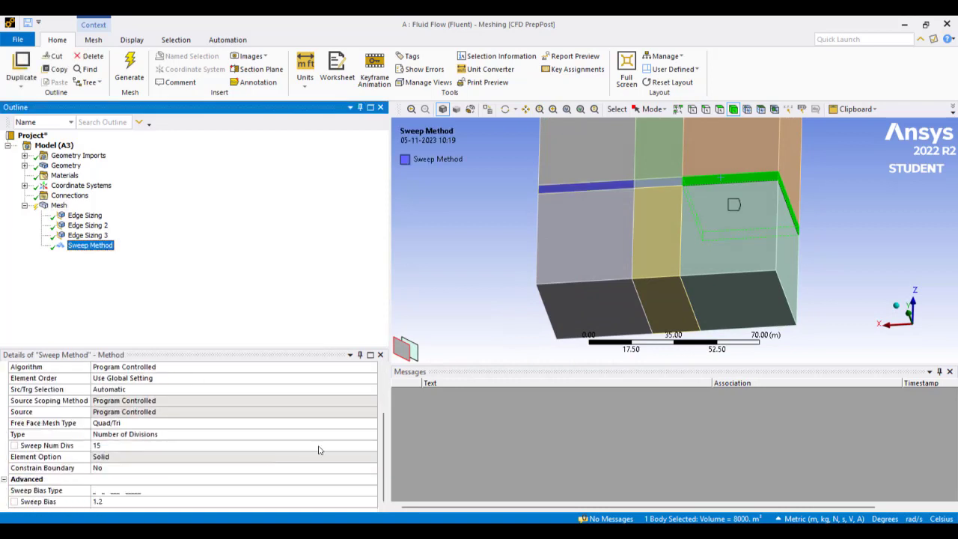
{"action": "left_click", "coordinate": [366, 440]}
{"action": "left_click", "coordinate": [370, 440]}
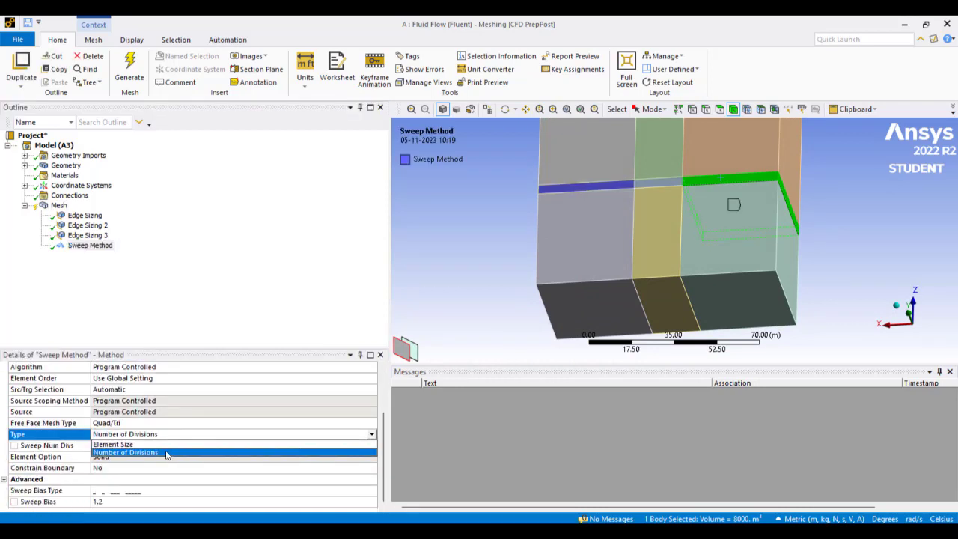
{"action": "left_click", "coordinate": [146, 447]}
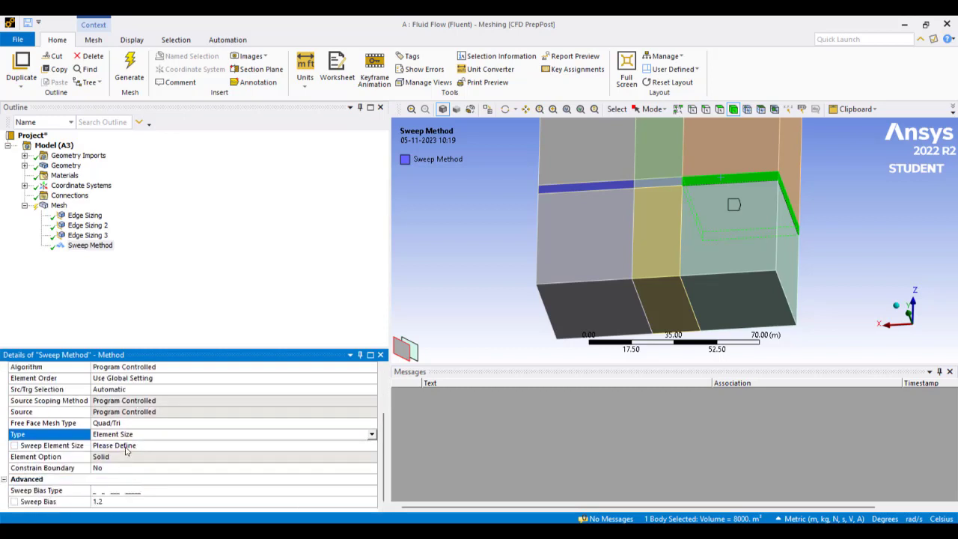
Check the length of the +X strip's long edge and set the sweep element size to 4 m
{"action": "left_click", "coordinate": [126, 447]}
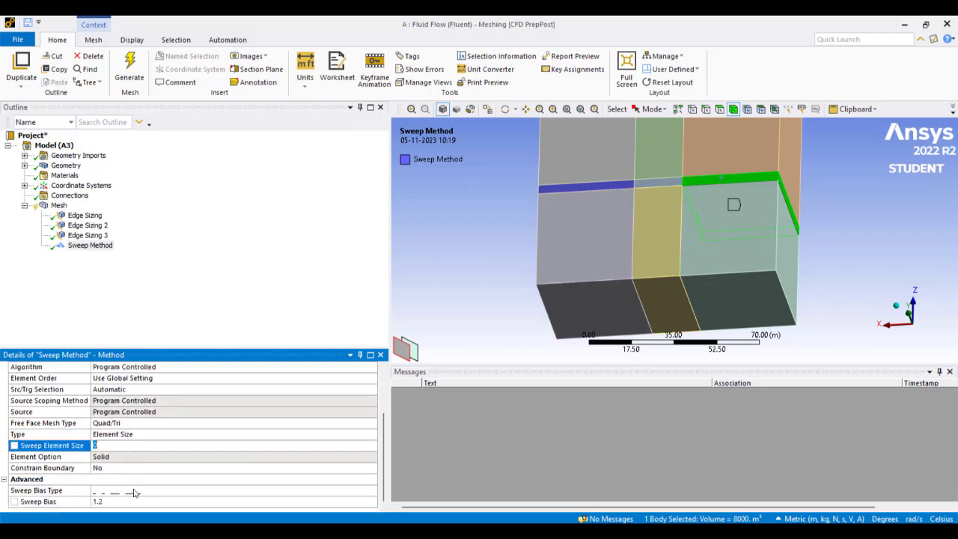
{"action": "left_click", "coordinate": [516, 238]}
{"action": "left_click", "coordinate": [706, 109]}
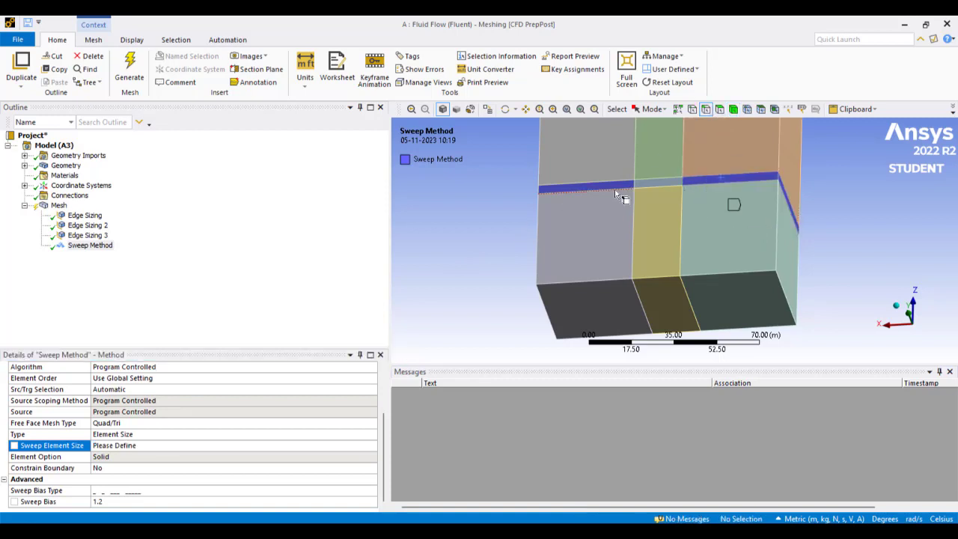
{"action": "left_click", "coordinate": [615, 188]}
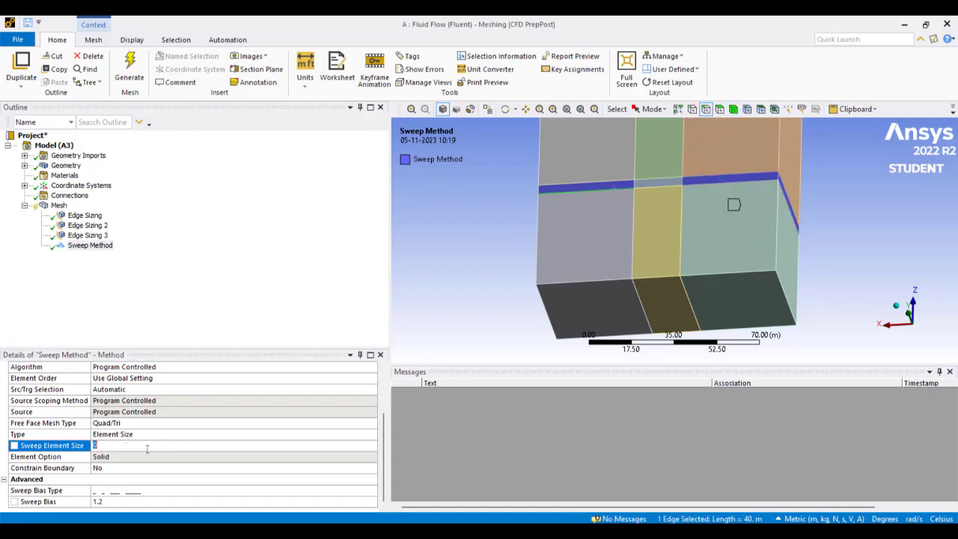
{"action": "type", "text": "4"}
{"action": "left_click", "coordinate": [505, 264]}
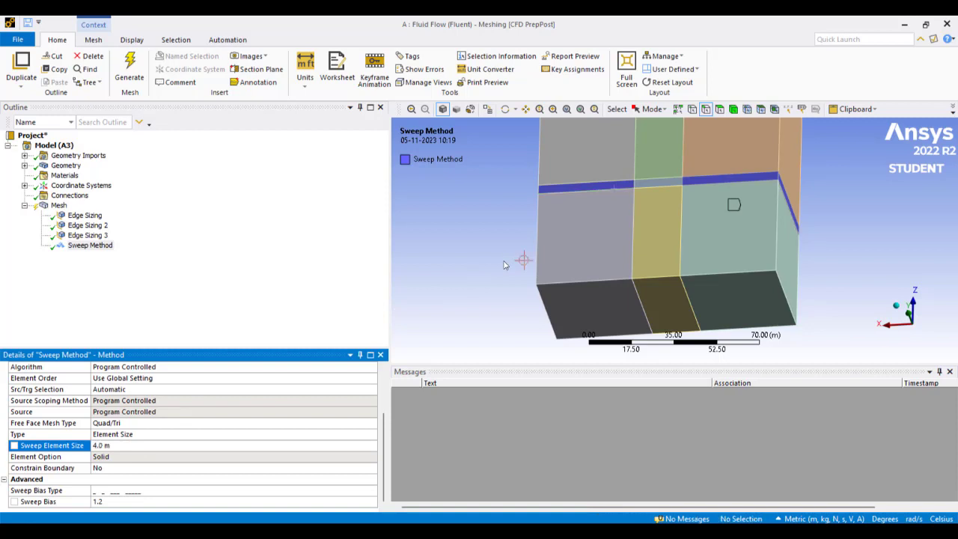
Try to generate the mesh on the +X strip body alone with the 4 m sweep element size
{"action": "right_click", "coordinate": [607, 187]}
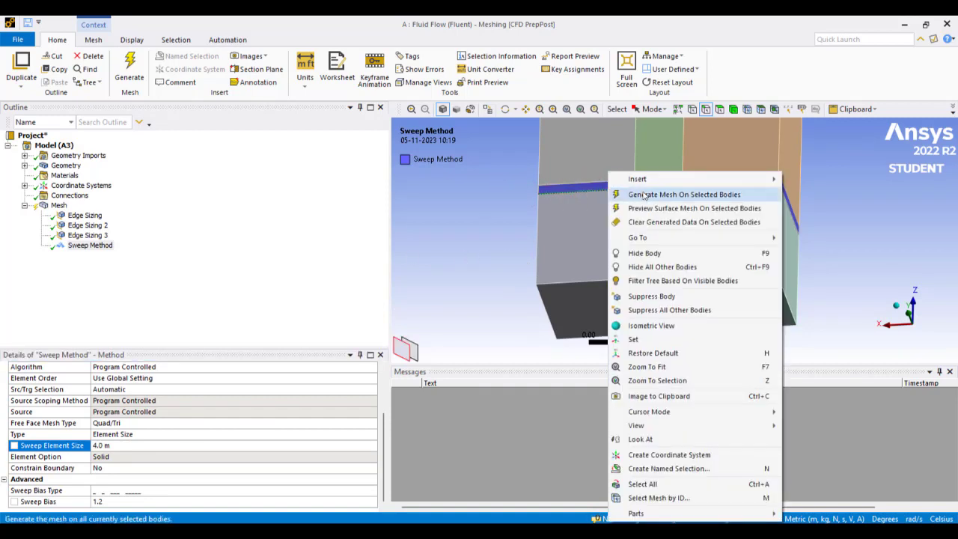
{"action": "left_click", "coordinate": [734, 111]}
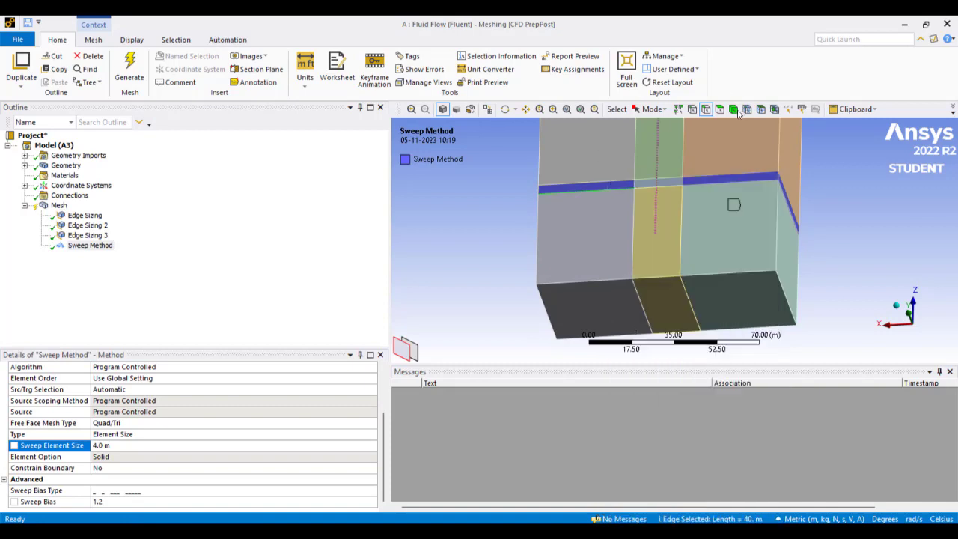
{"action": "left_click", "coordinate": [623, 183]}
{"action": "right_click", "coordinate": [624, 184]}
{"action": "left_click", "coordinate": [697, 180]}
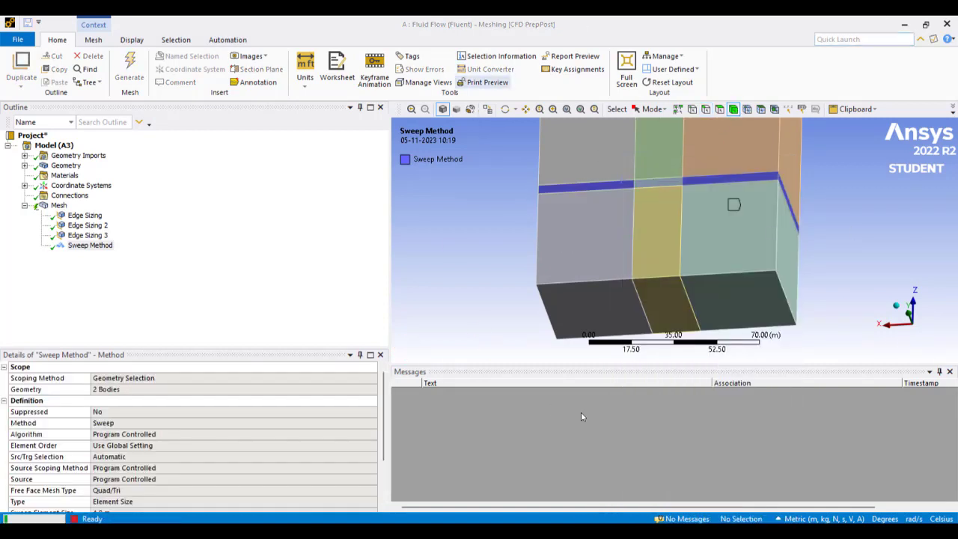
{"action": "middle_click_drag", "start_coordinate": [436, 196], "coordinate": [638, 235]}
{"action": "scroll", "coordinate": [663, 249], "scroll_direction": "down", "scroll_amount": 3}
{"action": "scroll", "coordinate": [664, 248], "scroll_direction": "up", "scroll_amount": 2}
{"action": "scroll", "coordinate": [689, 263], "scroll_direction": "up", "scroll_amount": 5}
{"action": "middle_click_drag", "start_coordinate": [691, 264], "coordinate": [592, 255]}
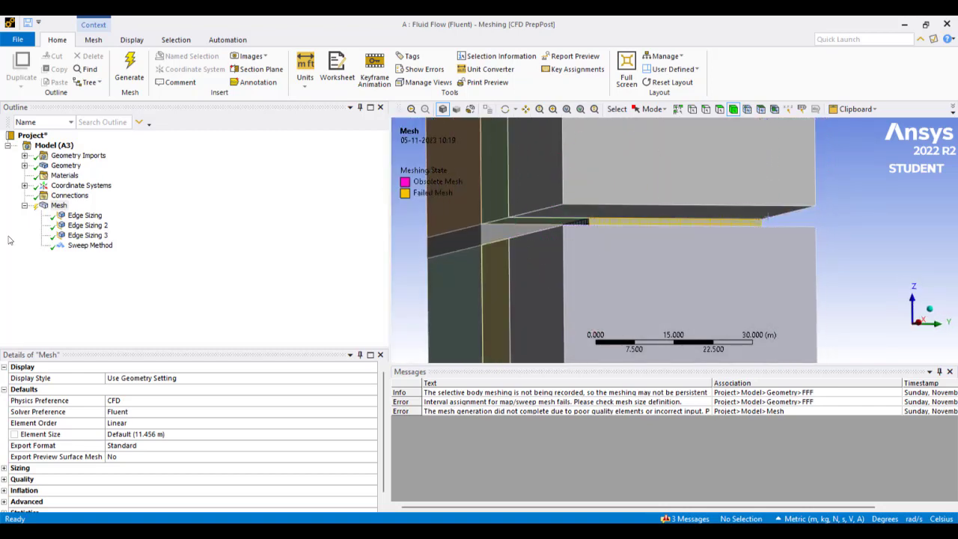
Delete the sweep method assigned to the two strip bodies
{"action": "right_click", "coordinate": [97, 250]}
{"action": "left_click", "coordinate": [149, 410]}
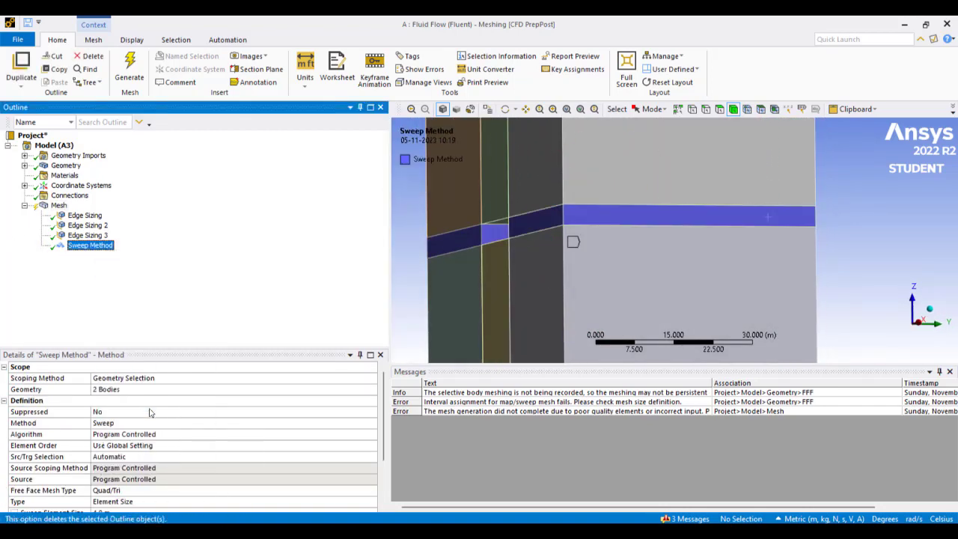
{"action": "left_click", "coordinate": [480, 322]}
Clear the generated mesh data on the +X strip body
{"action": "middle_click_drag", "start_coordinate": [754, 225], "coordinate": [683, 324]}
{"action": "mouse_move", "coordinate": [434, 288]}
{"action": "middle_mouse_down"}
{"action": "mouse_move", "coordinate": [426, 283]}
{"action": "mouse_move", "coordinate": [439, 273]}
{"action": "middle_mouse_up"}
{"action": "scroll", "coordinate": [433, 271], "scroll_direction": "down", "scroll_amount": 3}
{"action": "right_click", "coordinate": [436, 253]}
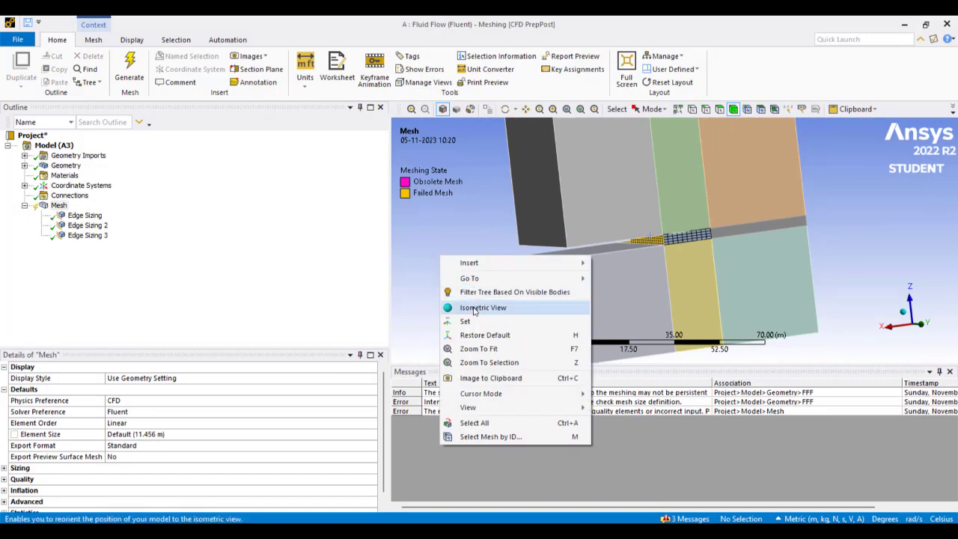
{"action": "left_click", "coordinate": [430, 191]}
{"action": "left_click", "coordinate": [625, 251]}
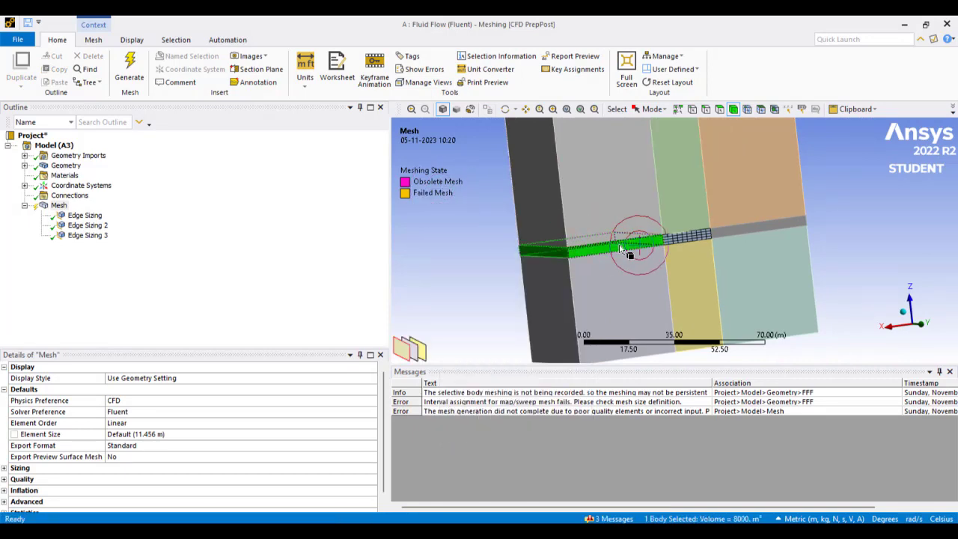
{"action": "right_click", "coordinate": [620, 251]}
{"action": "left_click", "coordinate": [662, 207]}
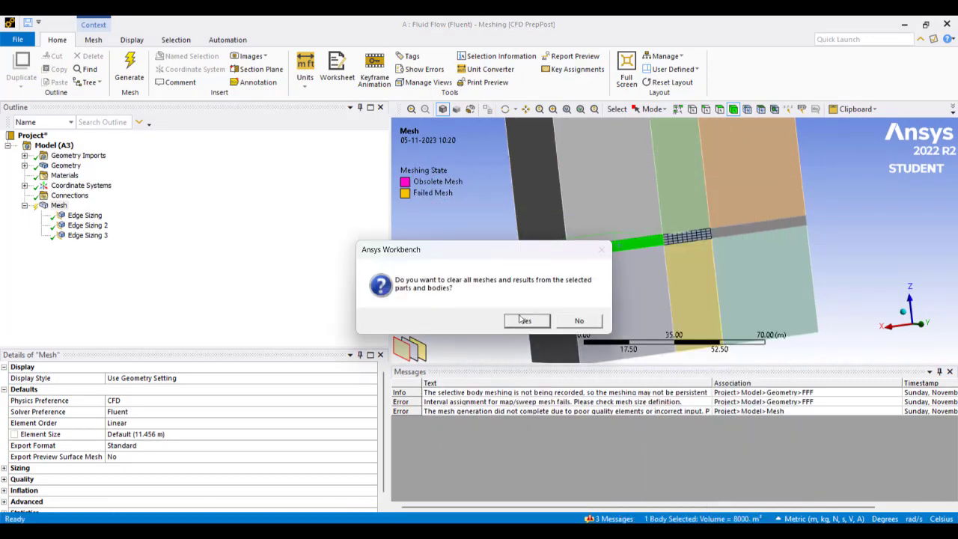
{"action": "left_click", "coordinate": [525, 321]}
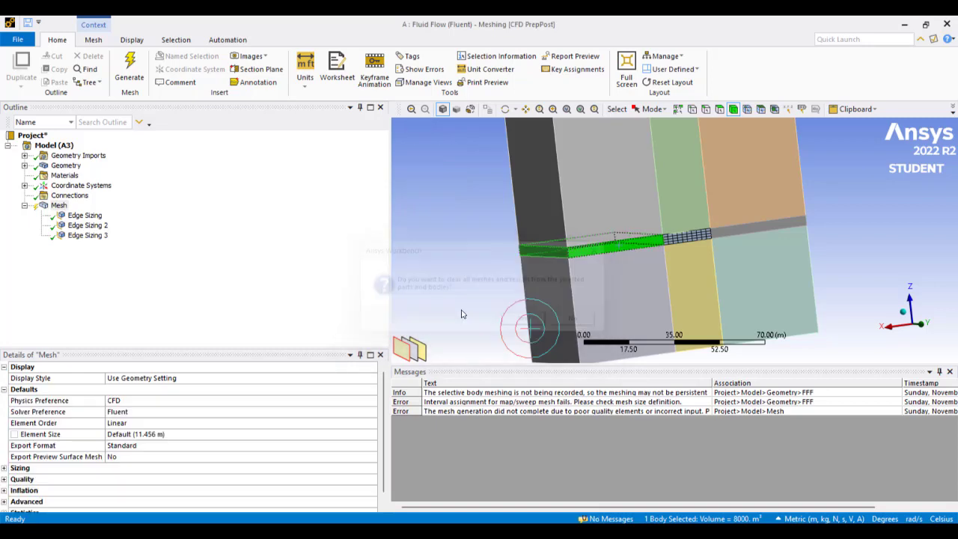
Insert a body sizing and scope it to both strip bodies beside the meshed block
{"action": "left_click", "coordinate": [619, 247]}
{"action": "right_click", "coordinate": [619, 252]}
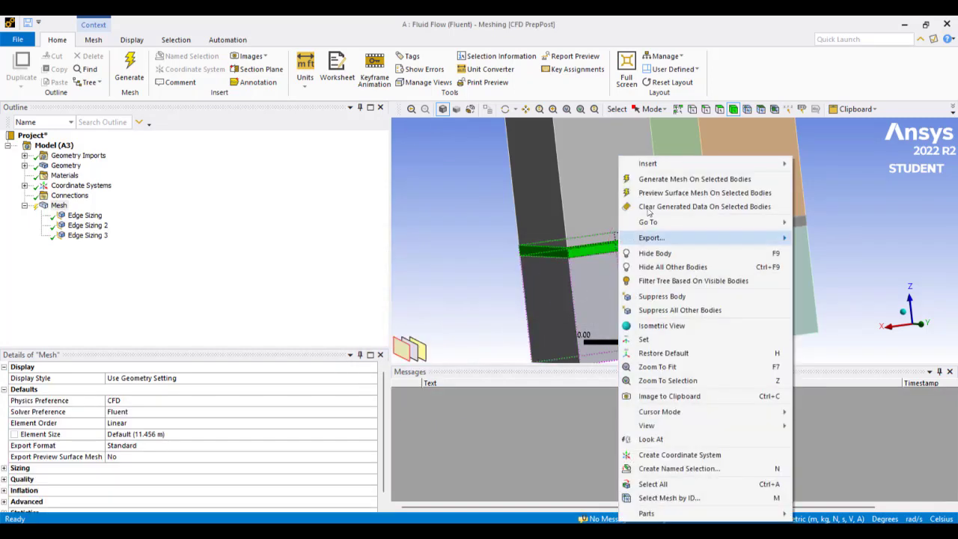
{"action": "mouse_move", "coordinate": [659, 170]}
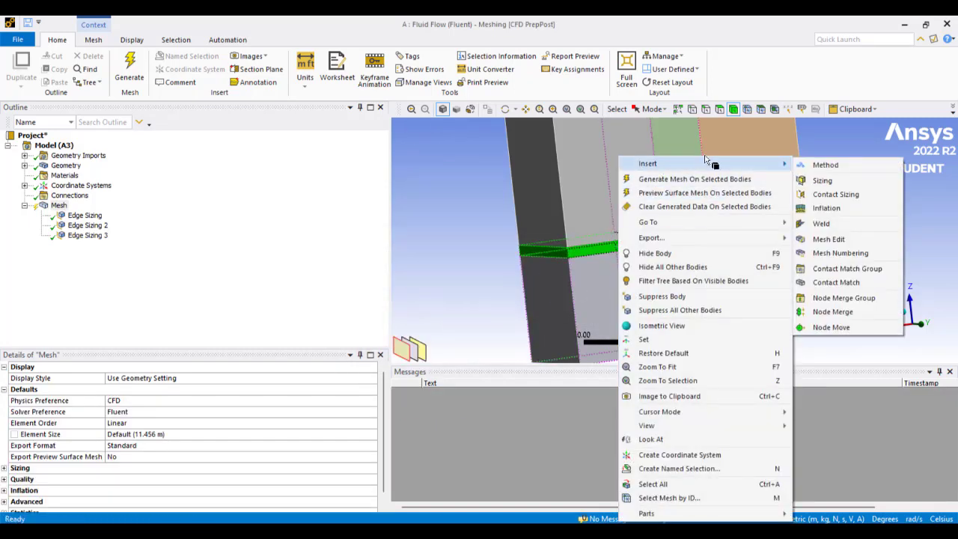
{"action": "left_click", "coordinate": [822, 181]}
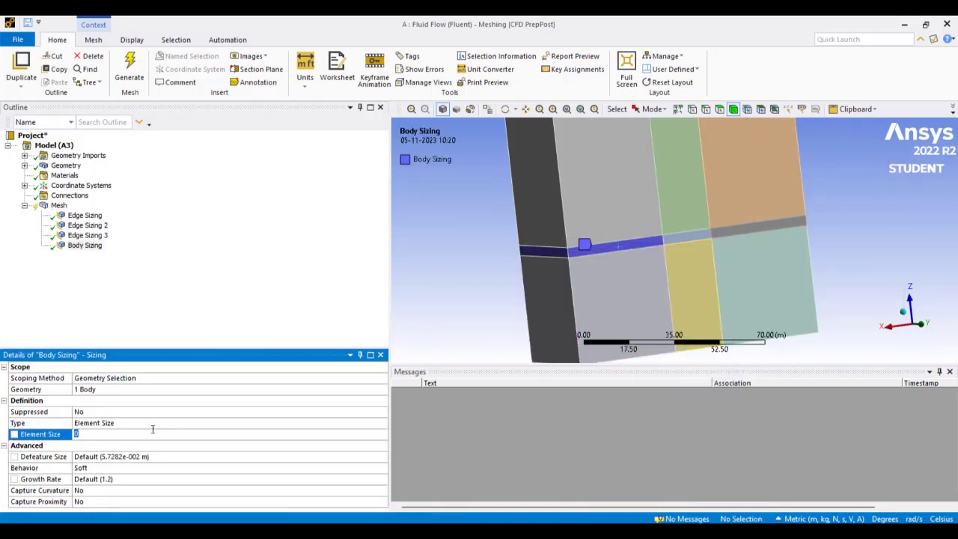
{"action": "left_click", "coordinate": [733, 234]}
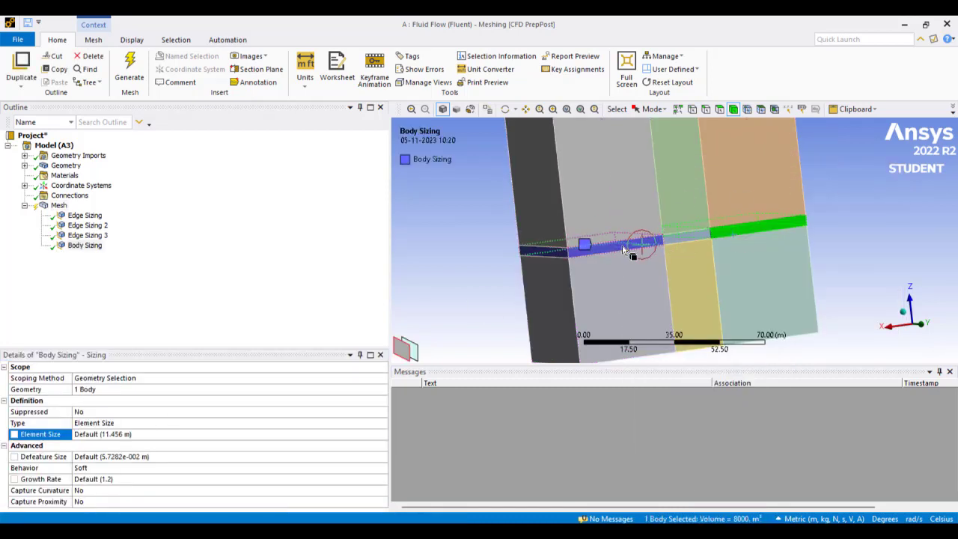
{"action": "left_click", "coordinate": [575, 253], "text": "ctrl"}
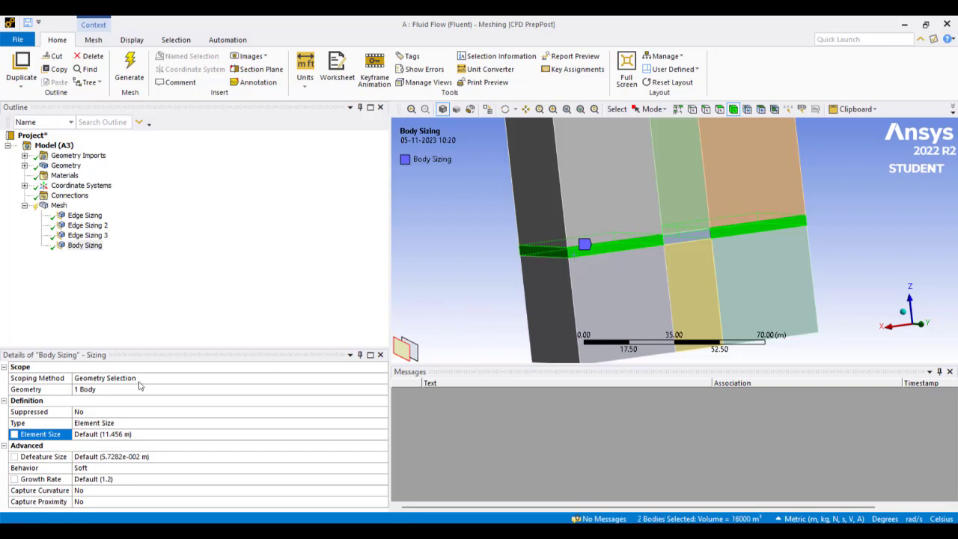
{"action": "left_click", "coordinate": [141, 389]}
{"action": "left_click", "coordinate": [149, 390]}
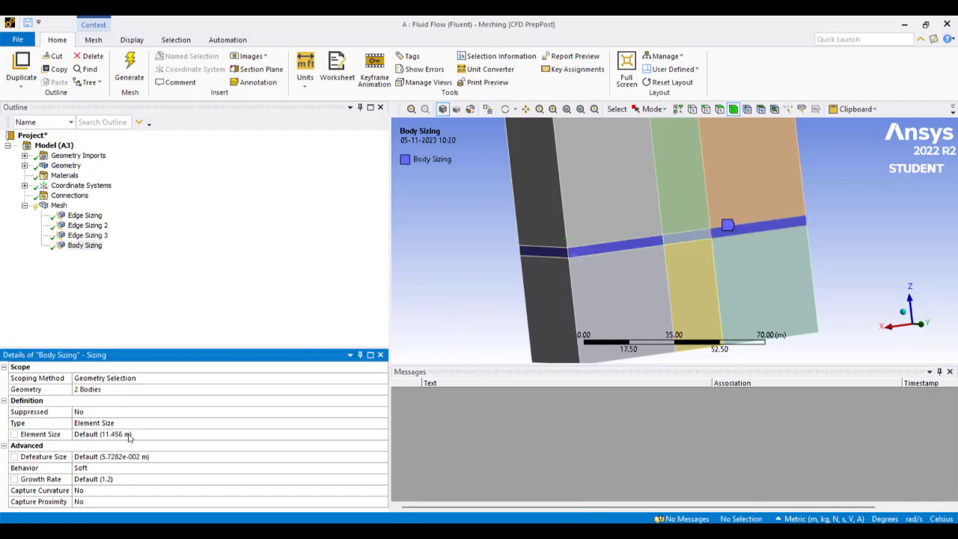
Delete the body sizing from the mesh controls
{"action": "left_click", "coordinate": [171, 424]}
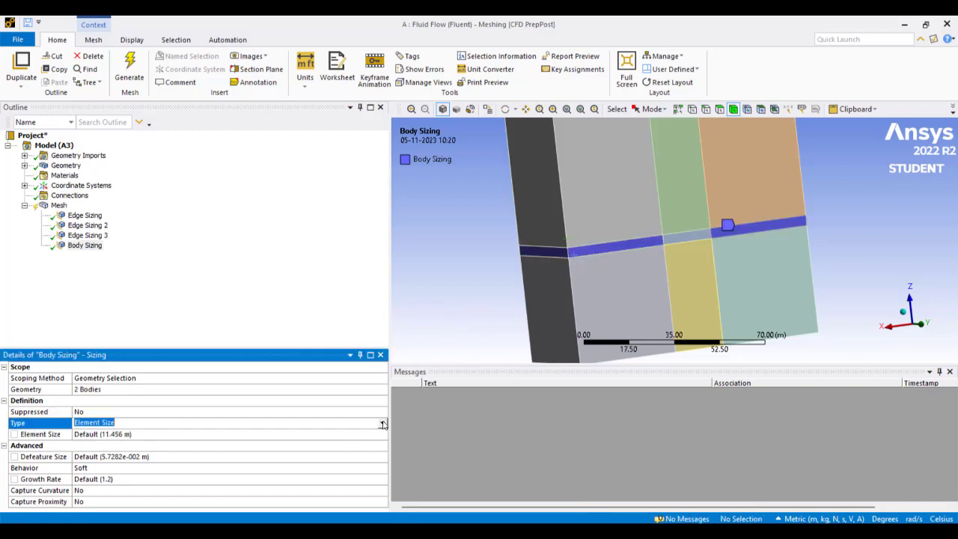
{"action": "right_click", "coordinate": [86, 247]}
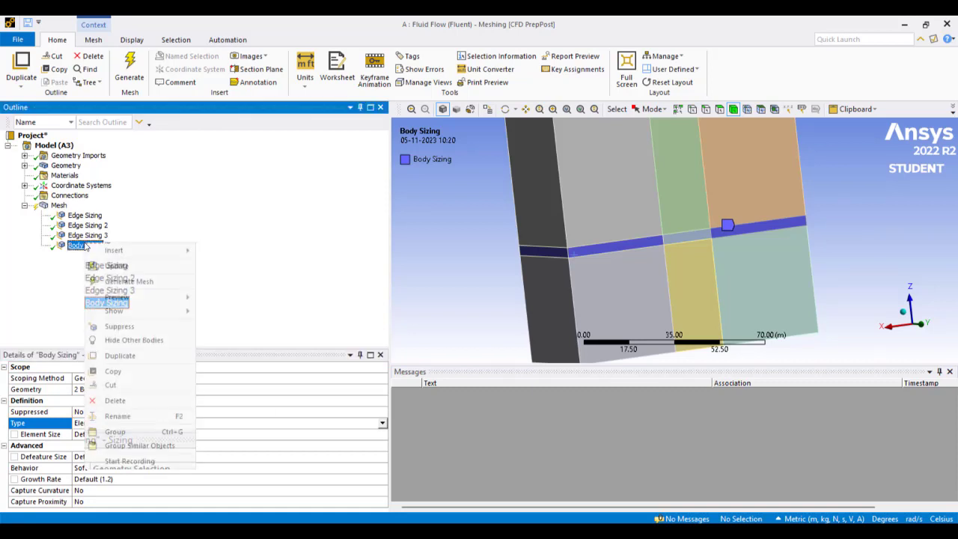
{"action": "left_click", "coordinate": [129, 403]}
{"action": "left_click", "coordinate": [481, 322]}
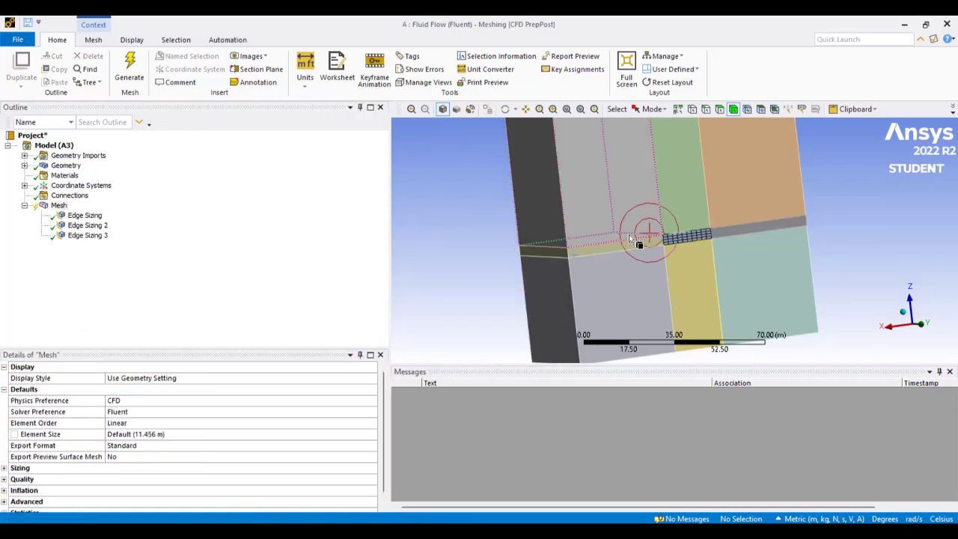
Hide all bodies except the two strips and the meshed block between them
{"action": "left_click", "coordinate": [627, 239]}
{"action": "left_click", "coordinate": [727, 231], "text": "ctrl"}
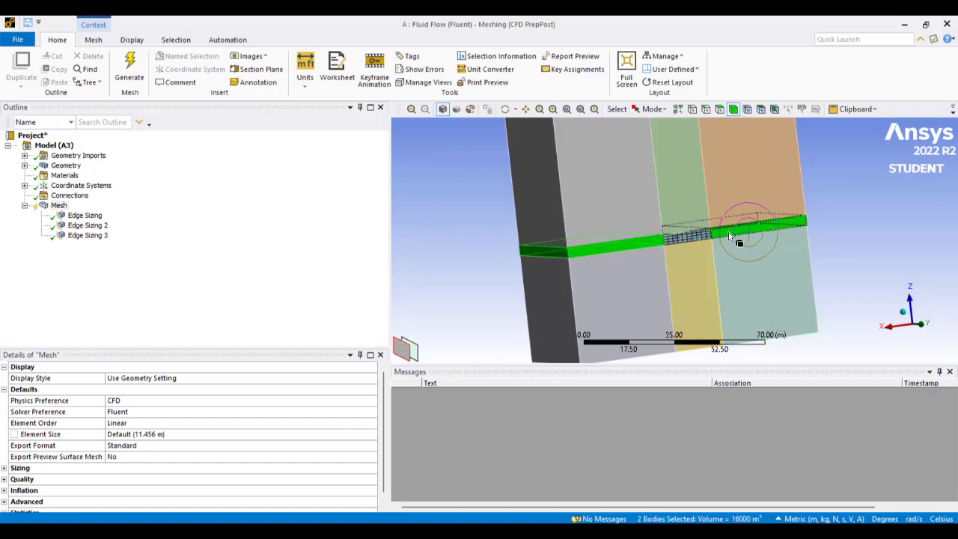
{"action": "left_click", "coordinate": [689, 237], "text": "ctrl"}
{"action": "right_click", "coordinate": [689, 237]}
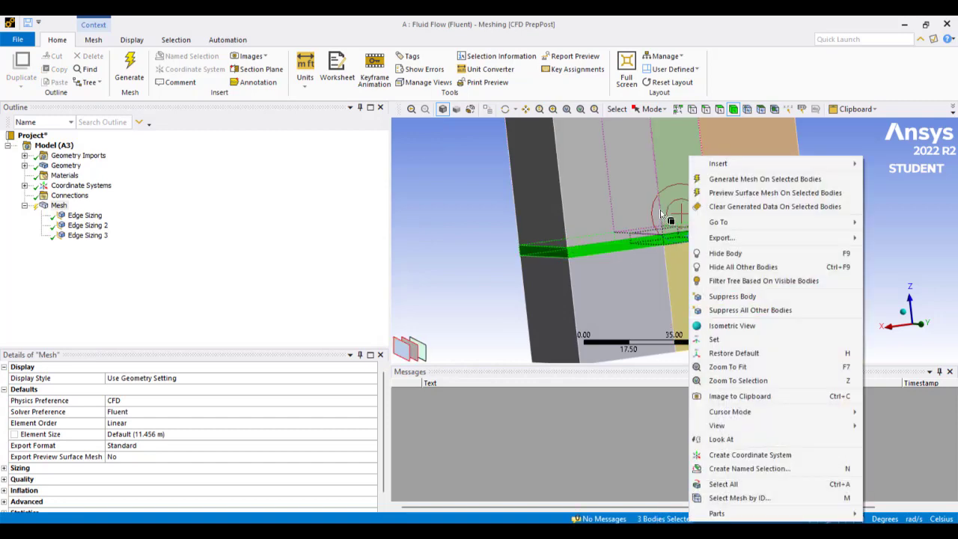
{"action": "left_click", "coordinate": [744, 267]}
{"action": "middle_click_drag", "start_coordinate": [583, 281], "coordinate": [677, 223]}
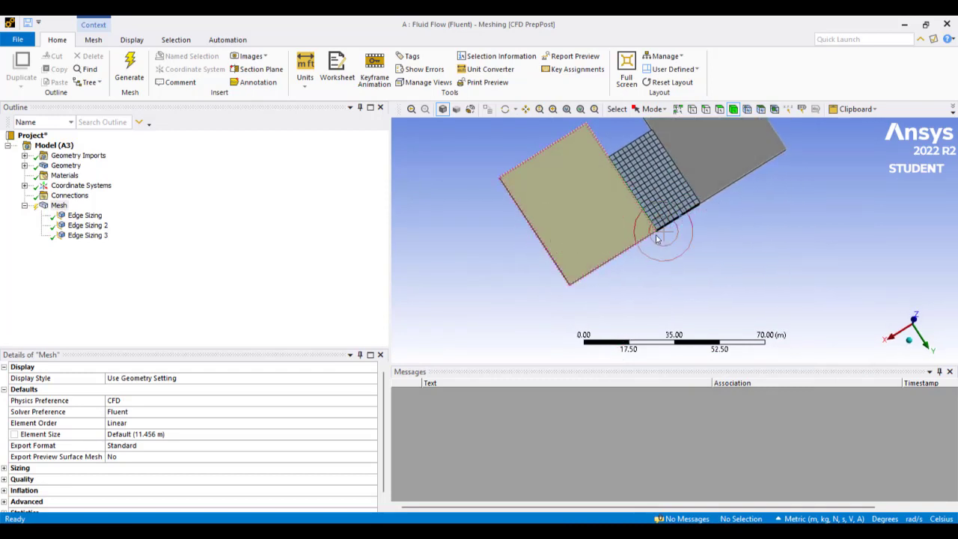
Insert an edge sizing on the four long edges of the strips' outer end faces, away from the meshed block
{"action": "left_click", "coordinate": [706, 110]}
{"action": "left_click", "coordinate": [540, 240]}
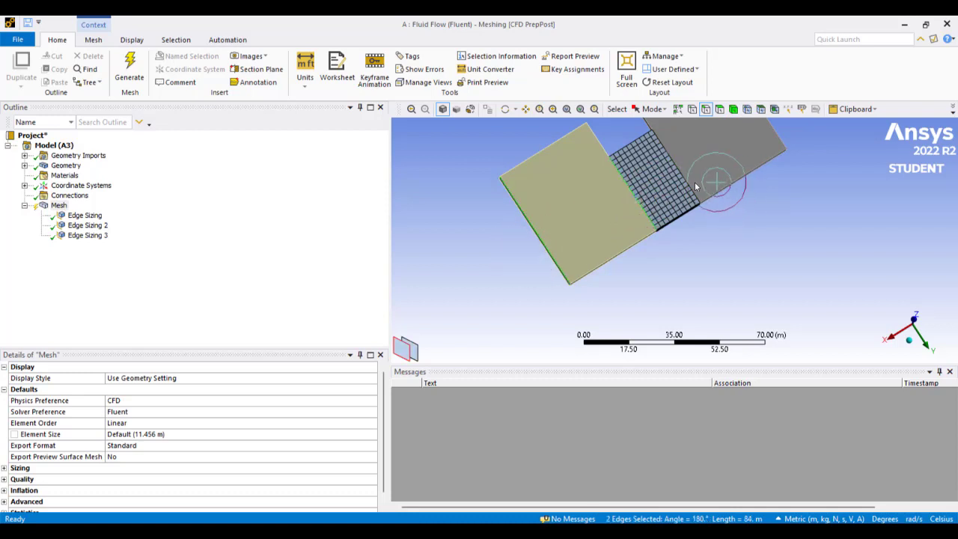
{"action": "left_click", "coordinate": [603, 157]}
{"action": "middle_click_drag", "start_coordinate": [658, 217], "coordinate": [693, 249], "text": "ctrl"}
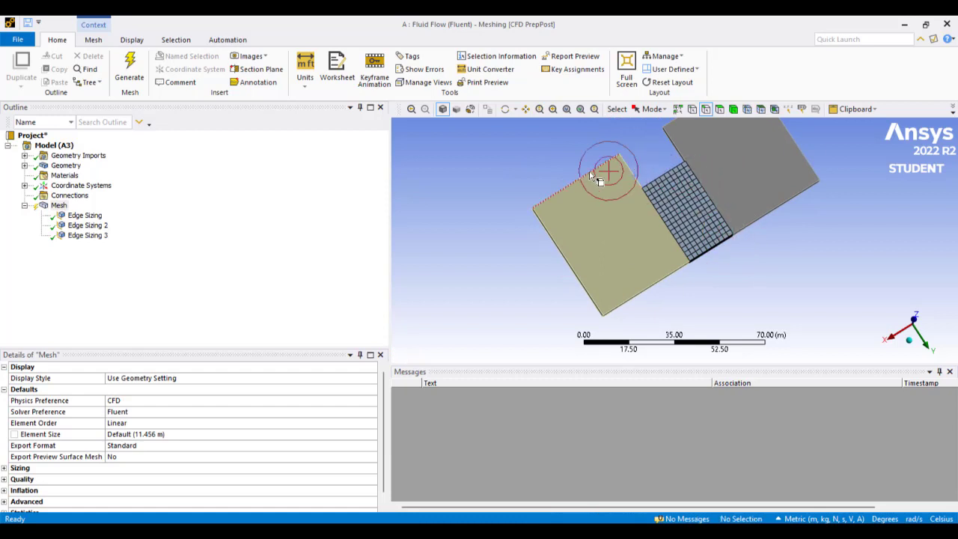
{"action": "left_click", "coordinate": [567, 257]}
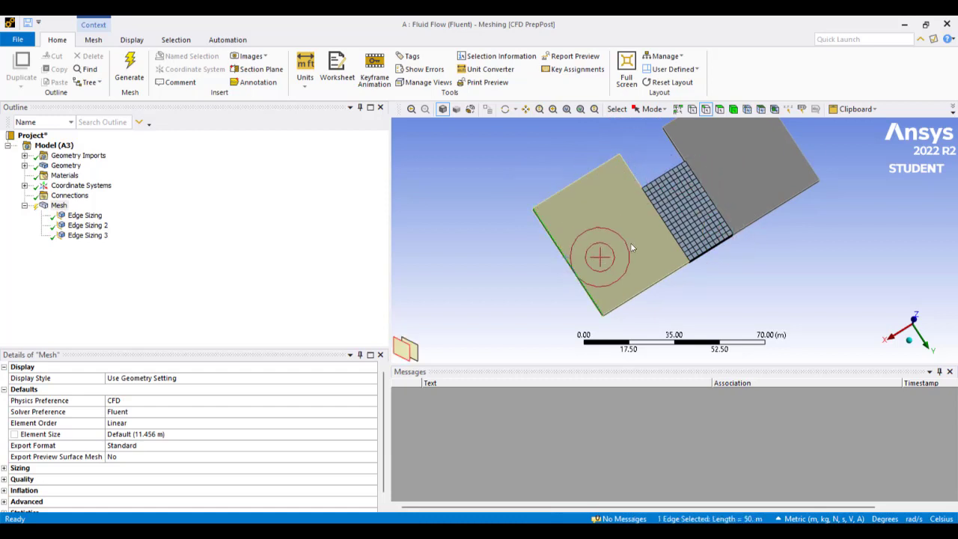
{"action": "left_click", "coordinate": [801, 156], "text": "ctrl"}
{"action": "middle_click_drag", "start_coordinate": [801, 157], "coordinate": [766, 266]}
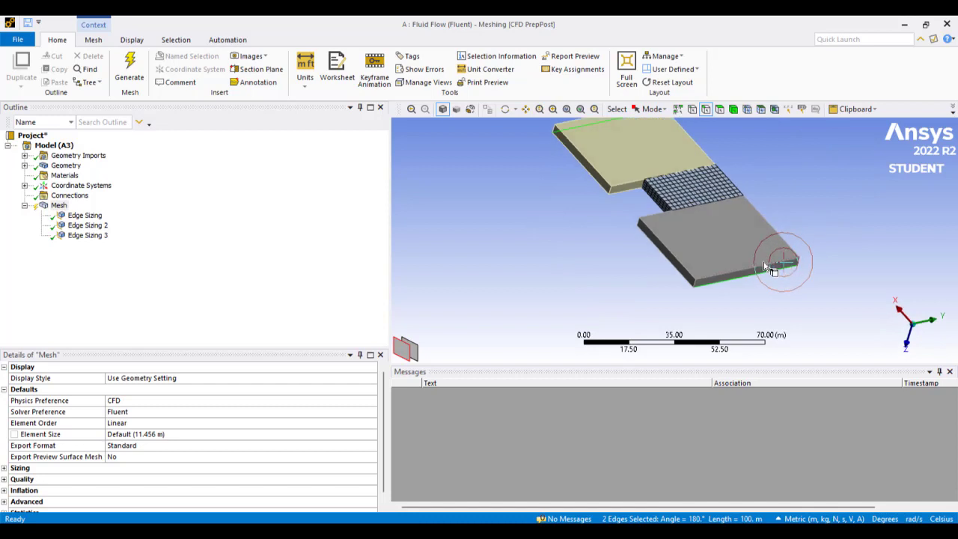
{"action": "left_click", "coordinate": [613, 157], "text": "ctrl"}
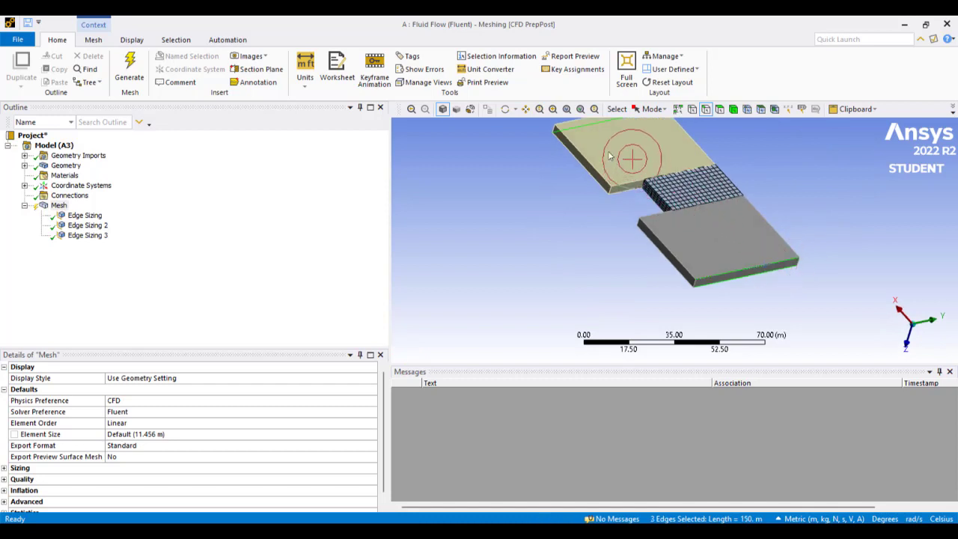
{"action": "left_click", "coordinate": [566, 125], "text": "ctrl"}
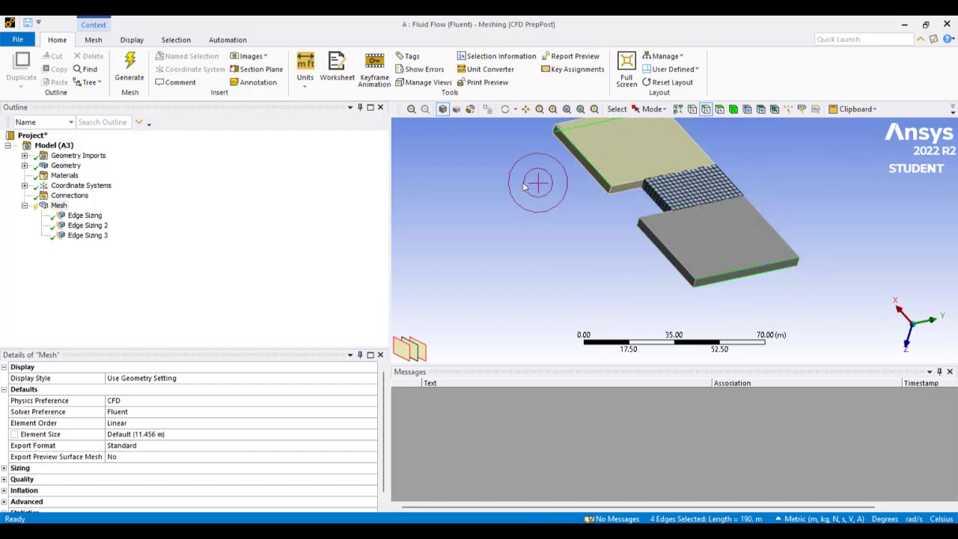
{"action": "middle_click_drag", "start_coordinate": [520, 183], "coordinate": [573, 229]}
{"action": "scroll", "coordinate": [597, 235], "scroll_direction": "up", "scroll_amount": 4}
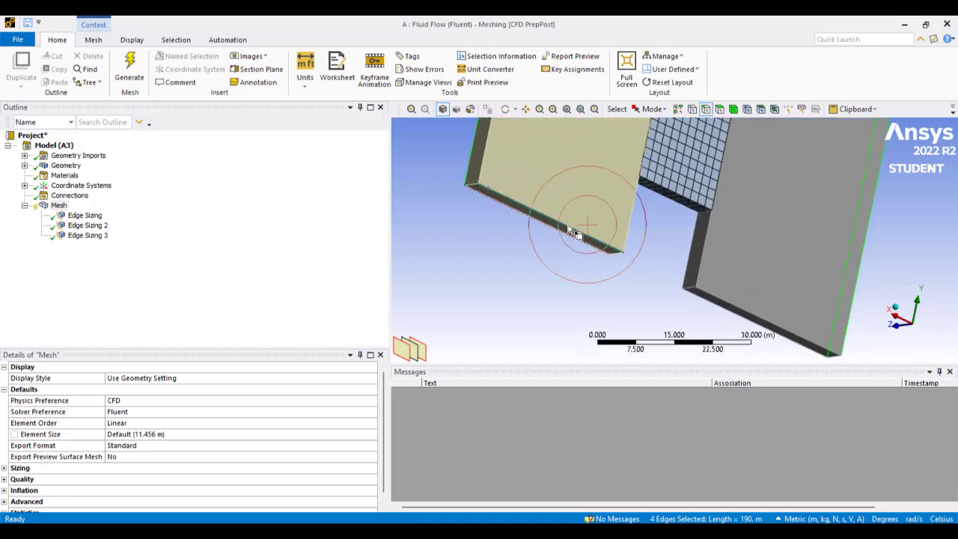
{"action": "left_click", "coordinate": [571, 230], "text": "ctrl"}
{"action": "scroll", "coordinate": [582, 248], "scroll_direction": "up", "scroll_amount": 1}
{"action": "scroll", "coordinate": [582, 248], "scroll_direction": "up", "scroll_amount": 1}
{"action": "scroll", "coordinate": [581, 245], "scroll_direction": "down", "scroll_amount": 1}
{"action": "middle_click_drag", "start_coordinate": [582, 246], "coordinate": [619, 222]}
{"action": "left_click", "coordinate": [614, 214], "text": "ctrl"}
{"action": "right_click", "coordinate": [614, 214]}
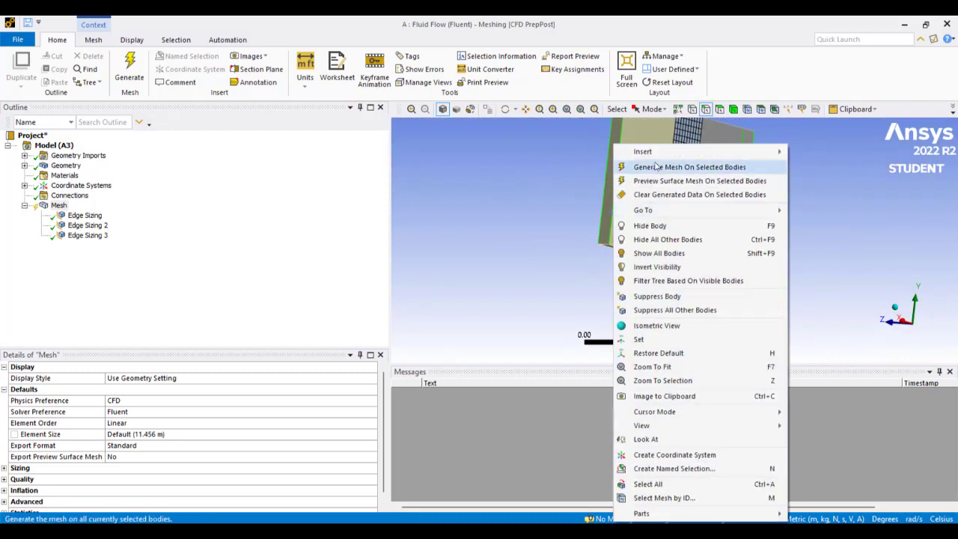
{"action": "mouse_move", "coordinate": [659, 160]}
{"action": "left_click", "coordinate": [822, 161]}
Define the new edge sizing by number of divisions and set it to 25
{"action": "left_click", "coordinate": [161, 432]}
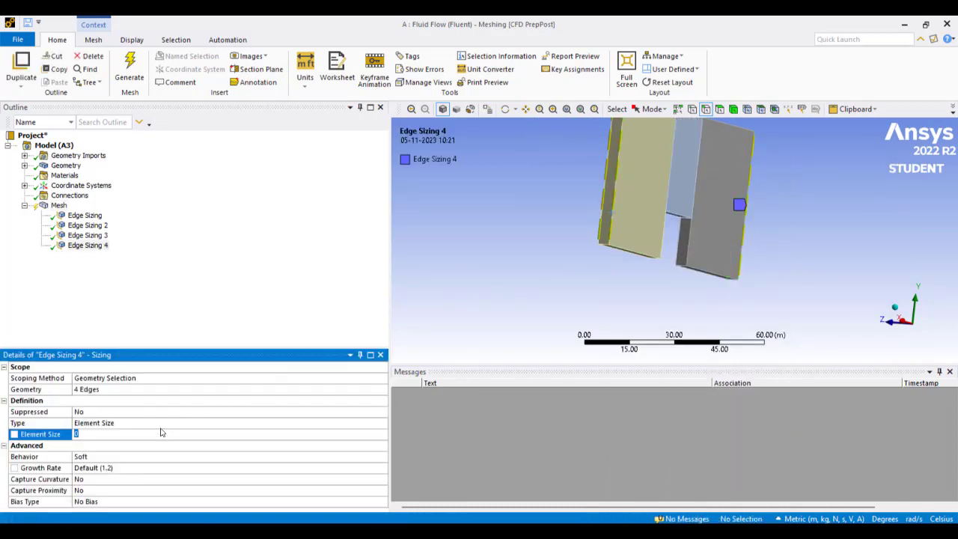
{"action": "left_click", "coordinate": [216, 424]}
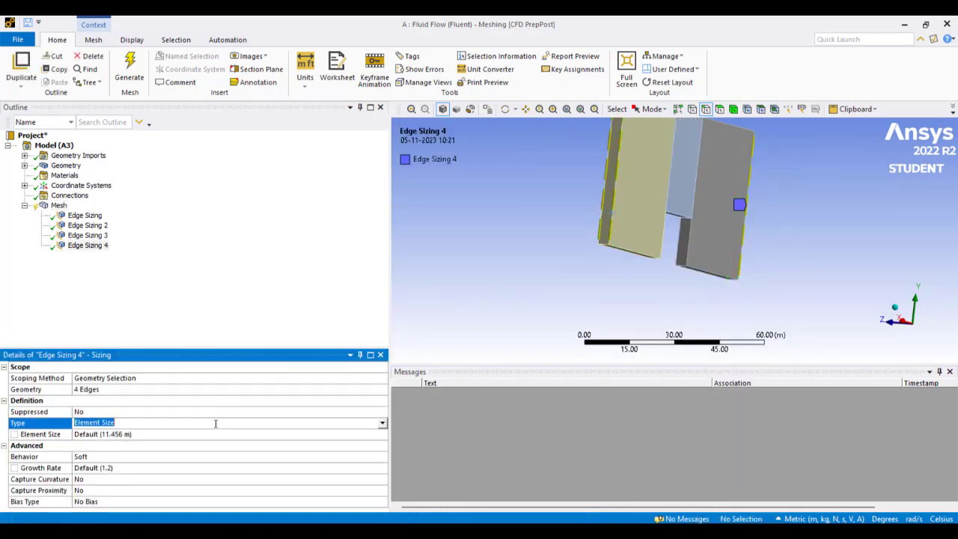
{"action": "left_click", "coordinate": [380, 423]}
{"action": "left_click", "coordinate": [113, 440]}
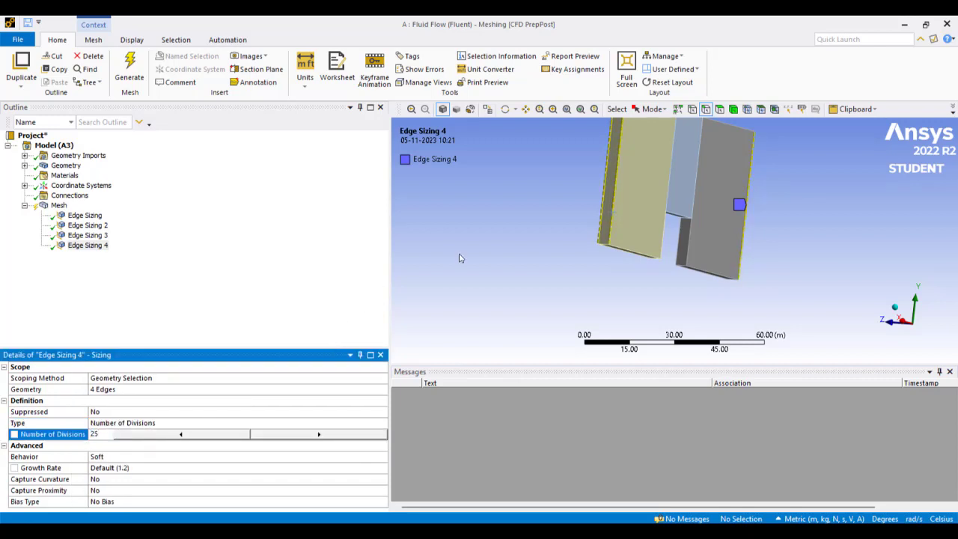
{"action": "key", "text": "Return"}
{"action": "middle_click_drag", "start_coordinate": [500, 214], "coordinate": [484, 286], "text": "ctrl"}
{"action": "middle_click_drag", "start_coordinate": [585, 196], "coordinate": [566, 249]}
{"action": "left_click", "coordinate": [621, 171]}
{"action": "middle_click_drag", "start_coordinate": [661, 190], "coordinate": [575, 374], "text": "ctrl"}
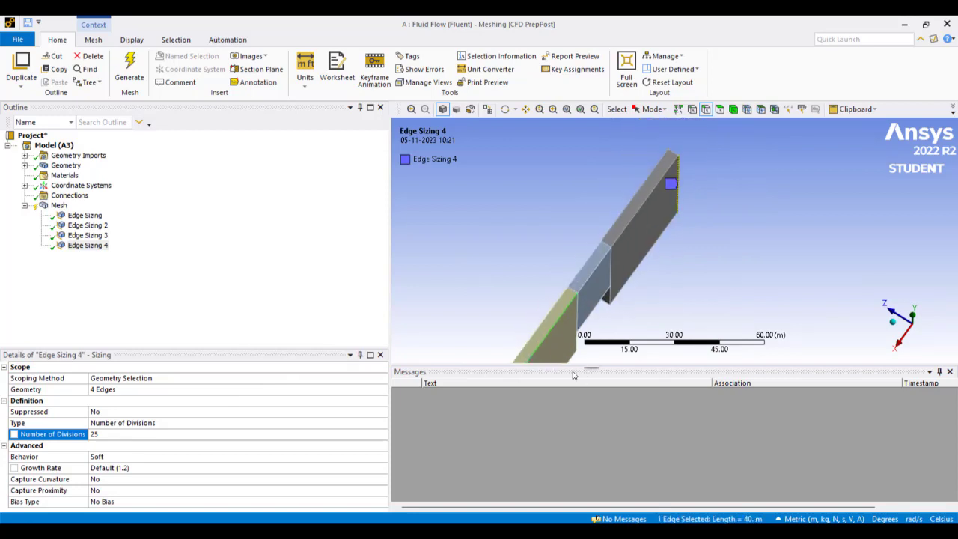
{"action": "left_click", "coordinate": [552, 322], "text": "ctrl"}
{"action": "left_click", "coordinate": [620, 222], "text": "ctrl"}
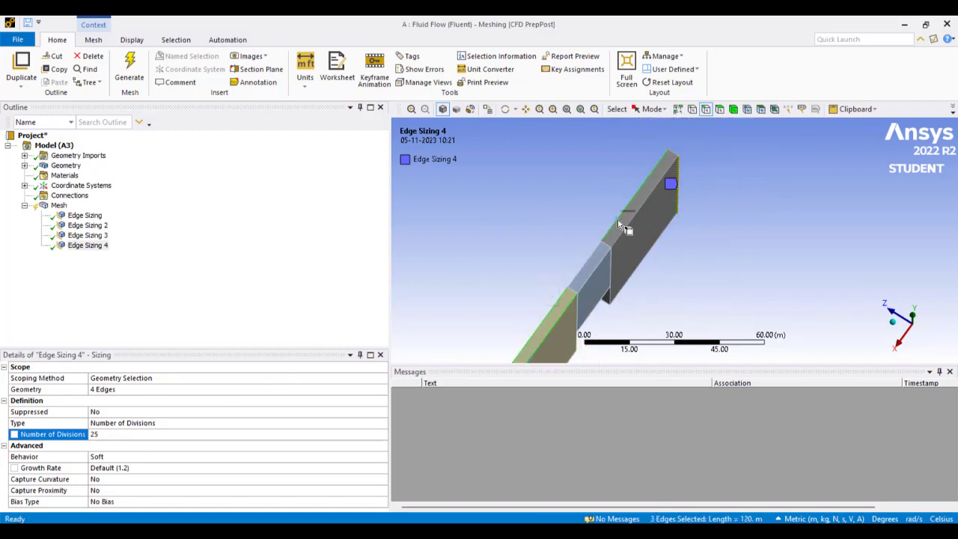
{"action": "left_click", "coordinate": [625, 228], "text": "ctrl"}
{"action": "middle_click_drag", "start_coordinate": [736, 315], "coordinate": [710, 263]}
{"action": "middle_click_drag", "start_coordinate": [693, 187], "coordinate": [681, 81], "text": "ctrl"}
{"action": "left_click", "coordinate": [628, 279], "text": "ctrl"}
{"action": "left_click", "coordinate": [540, 305], "text": "ctrl"}
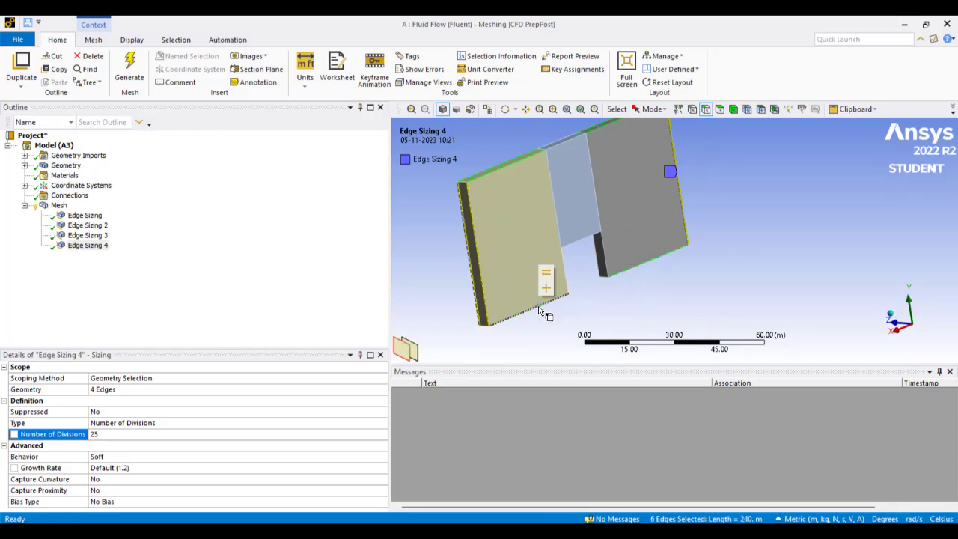
{"action": "middle_click_drag", "start_coordinate": [689, 300], "coordinate": [543, 259]}
{"action": "left_click", "coordinate": [567, 305]}
Insert an edge sizing on the eight upper and lower lengthwise edges of the two outer strips
{"action": "left_click", "coordinate": [545, 322]}
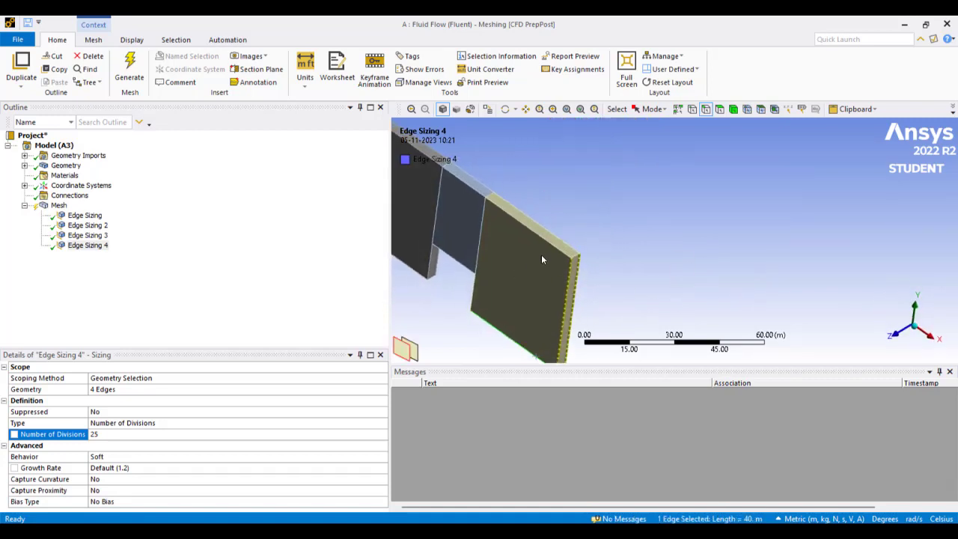
{"action": "left_click", "coordinate": [563, 253], "text": "ctrl"}
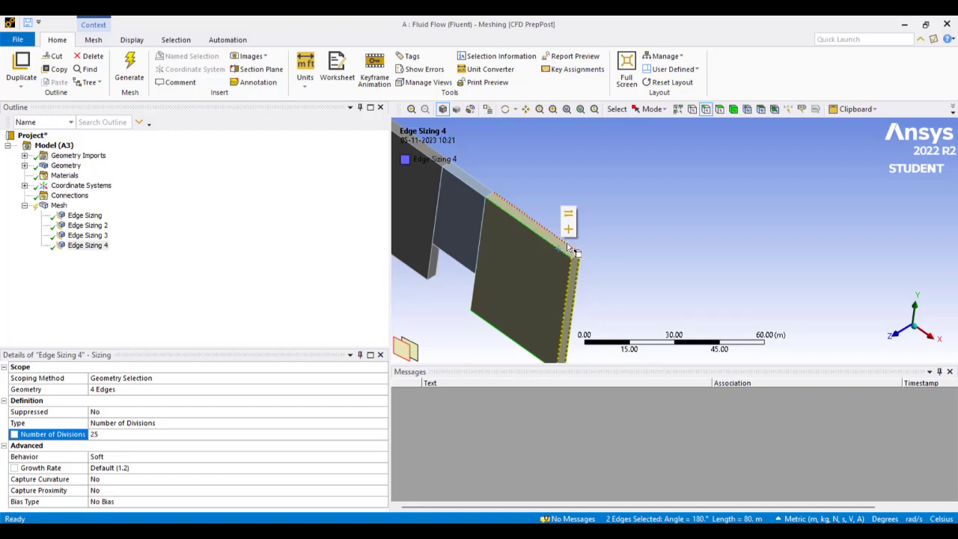
{"action": "left_click", "coordinate": [566, 247], "text": "ctrl"}
{"action": "middle_click_drag", "start_coordinate": [663, 251], "coordinate": [860, 298], "text": "ctrl"}
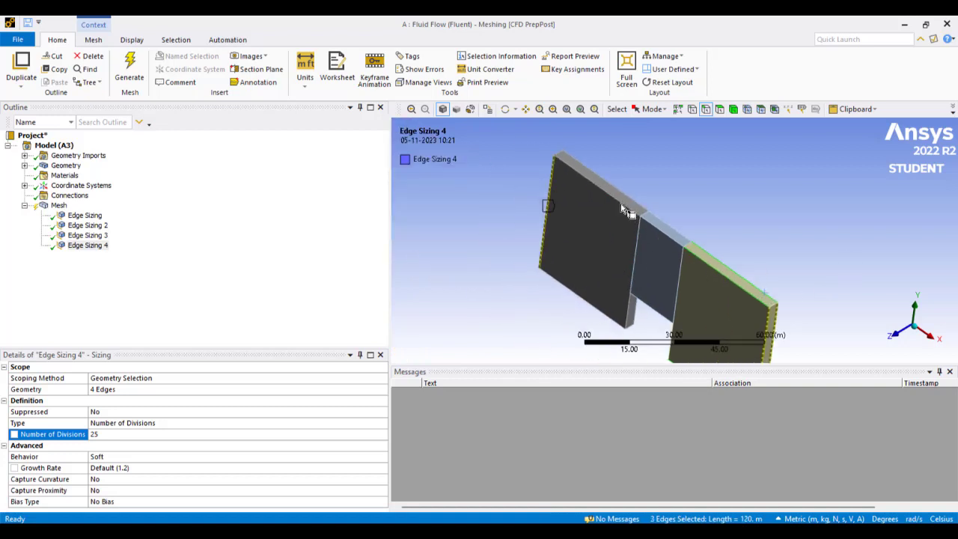
{"action": "left_click", "coordinate": [635, 205], "text": "ctrl"}
{"action": "left_click", "coordinate": [532, 253], "text": "ctrl"}
{"action": "middle_click_drag", "start_coordinate": [532, 253], "coordinate": [567, 229]}
{"action": "left_click", "coordinate": [723, 205], "text": "ctrl"}
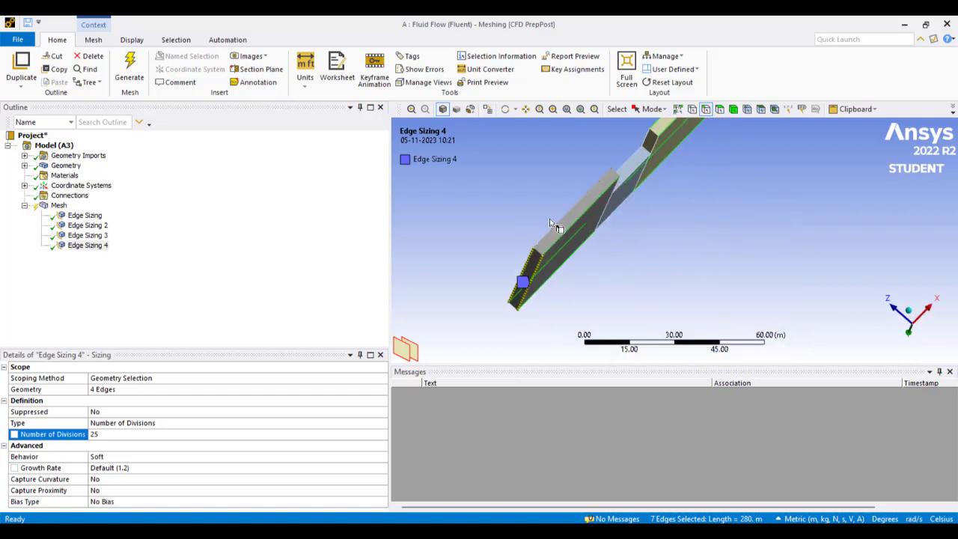
{"action": "right_click", "coordinate": [552, 223]}
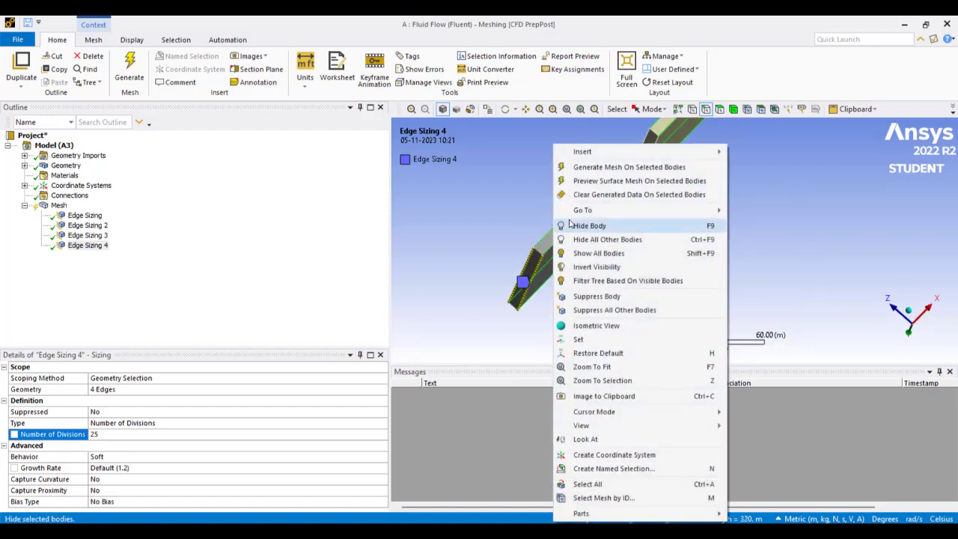
{"action": "mouse_move", "coordinate": [644, 152]}
{"action": "left_click", "coordinate": [758, 153]}
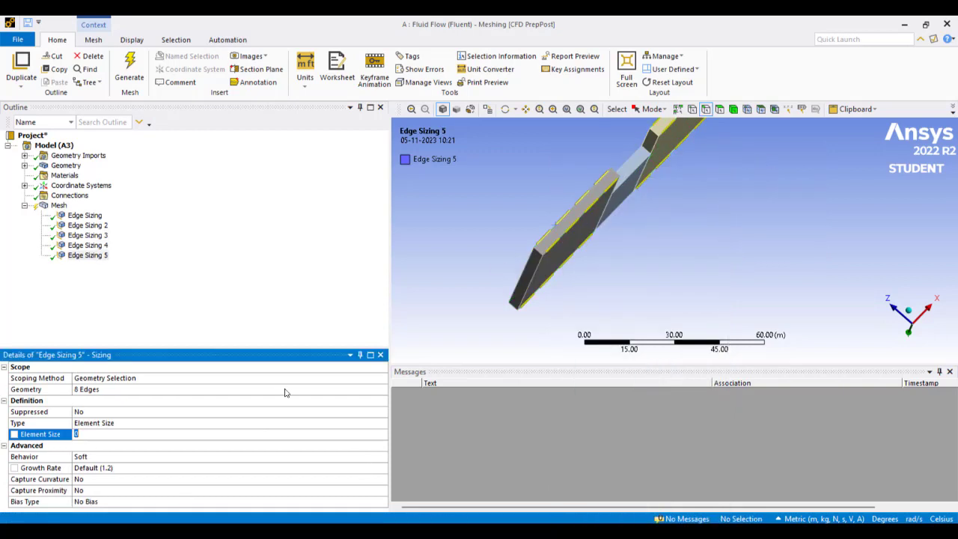
Define the new edge sizing by number of divisions and set it to 15
{"action": "left_click", "coordinate": [371, 423]}
{"action": "left_click", "coordinate": [382, 423]}
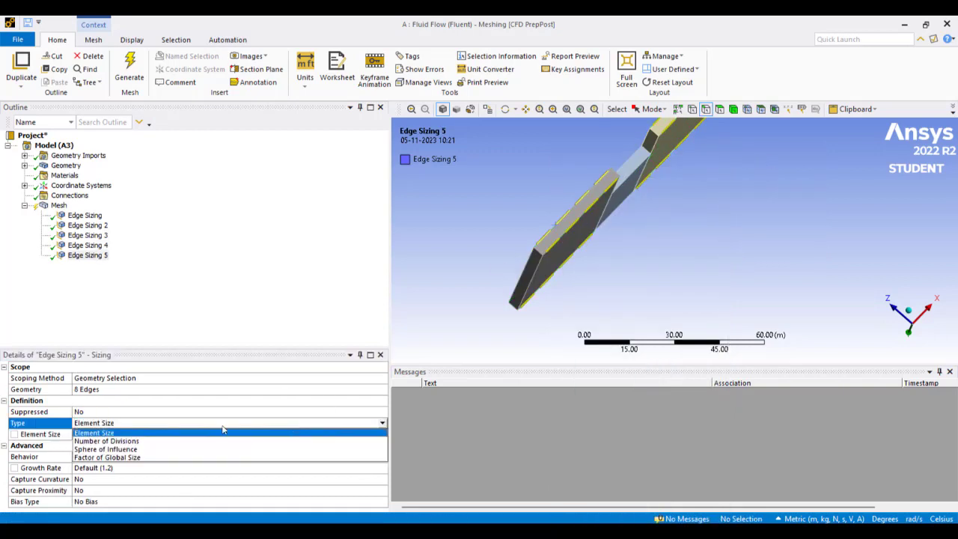
{"action": "left_click", "coordinate": [124, 442]}
{"action": "left_click", "coordinate": [124, 440]}
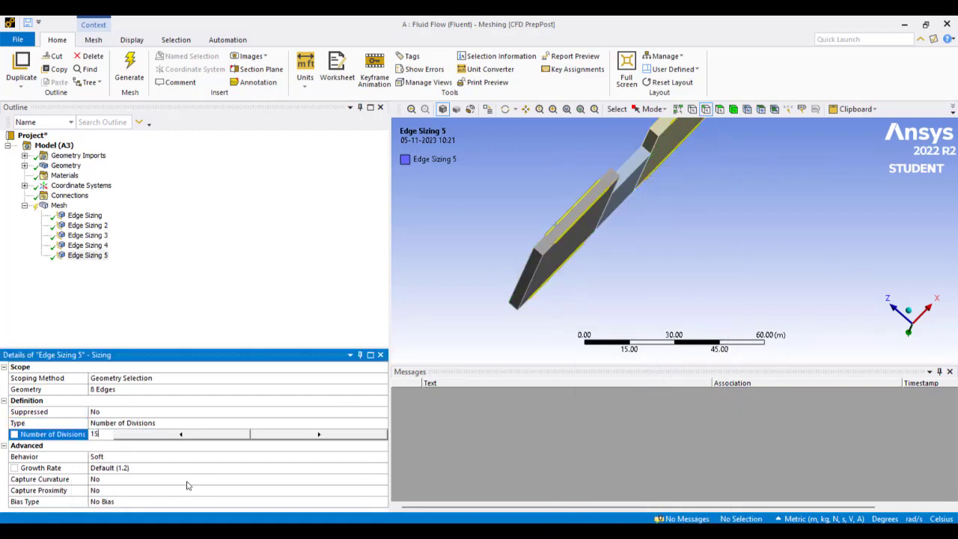
{"action": "key", "text": "Return"}
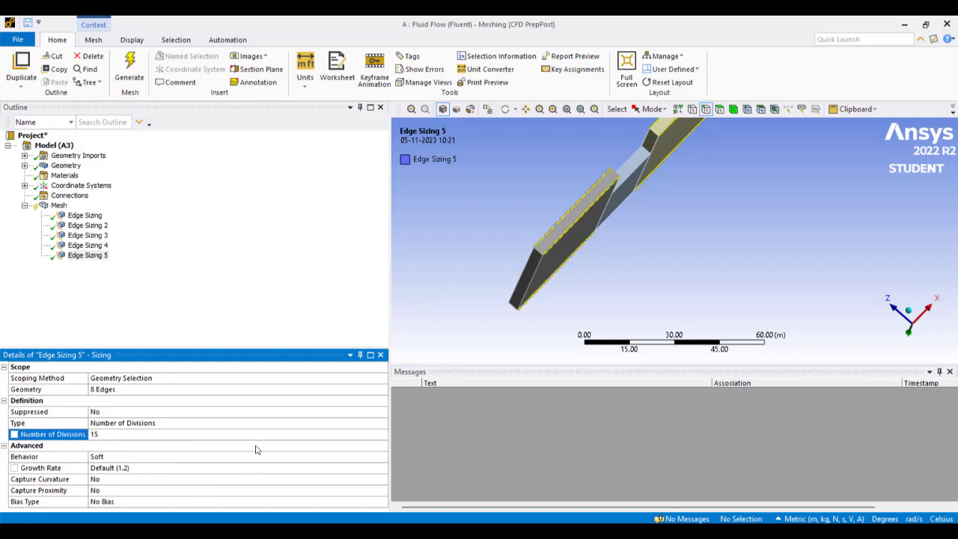
Apply a one-directional bias with increasing element length to the strips' edge sizing and set the bias factor to 1.5
{"action": "left_click", "coordinate": [232, 501]}
{"action": "left_click", "coordinate": [382, 502]}
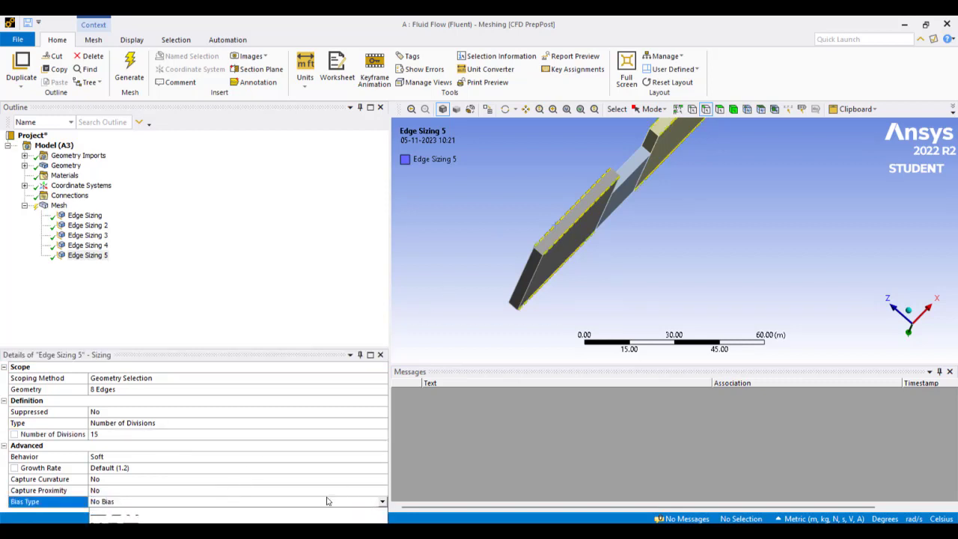
{"action": "left_click", "coordinate": [224, 523]}
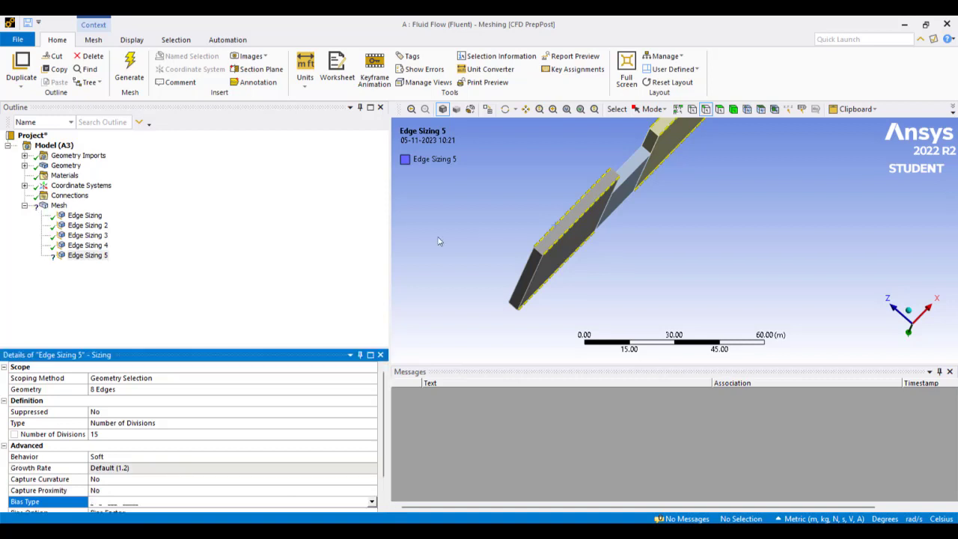
{"action": "scroll", "coordinate": [254, 509], "scroll_direction": "down", "scroll_amount": 1}
{"action": "left_click", "coordinate": [148, 488]}
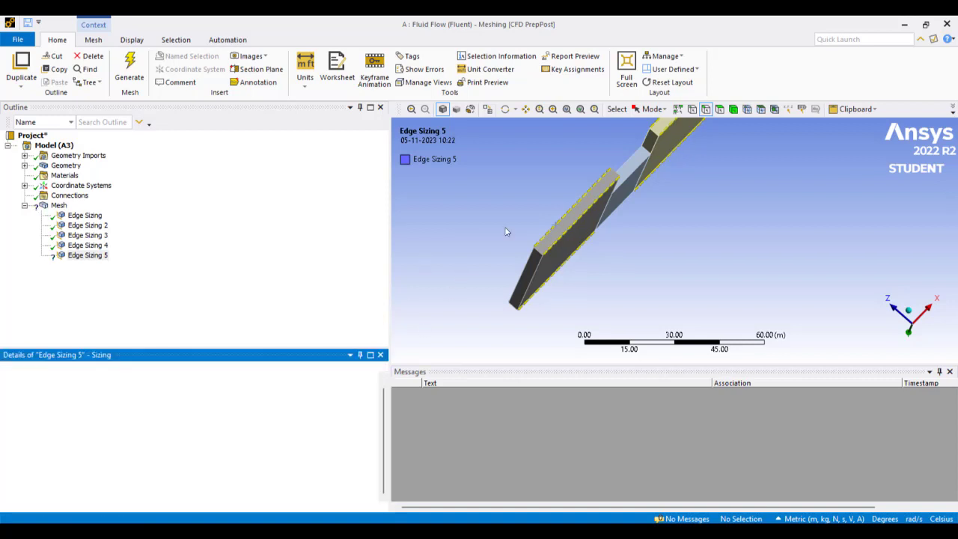
{"action": "scroll", "coordinate": [596, 247], "scroll_direction": "up", "scroll_amount": 3}
{"action": "middle_click_drag", "start_coordinate": [597, 252], "coordinate": [588, 253]}
{"action": "left_click", "coordinate": [126, 503]}
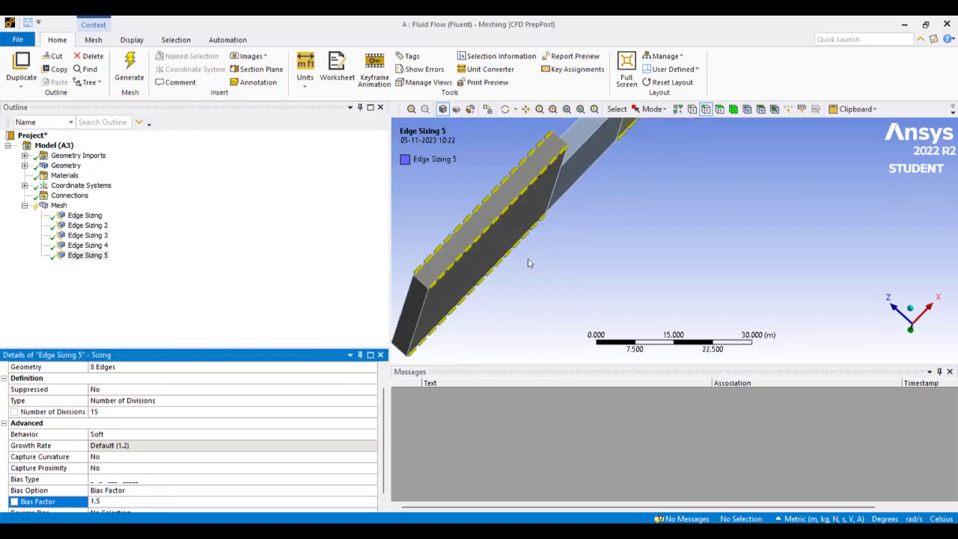
{"action": "key", "text": "Return"}
Raise the number of divisions on the strips' lengthwise edge sizing to 40
{"action": "middle_click_drag", "start_coordinate": [604, 254], "coordinate": [649, 326]}
{"action": "middle_click_drag", "start_coordinate": [573, 295], "coordinate": [483, 309]}
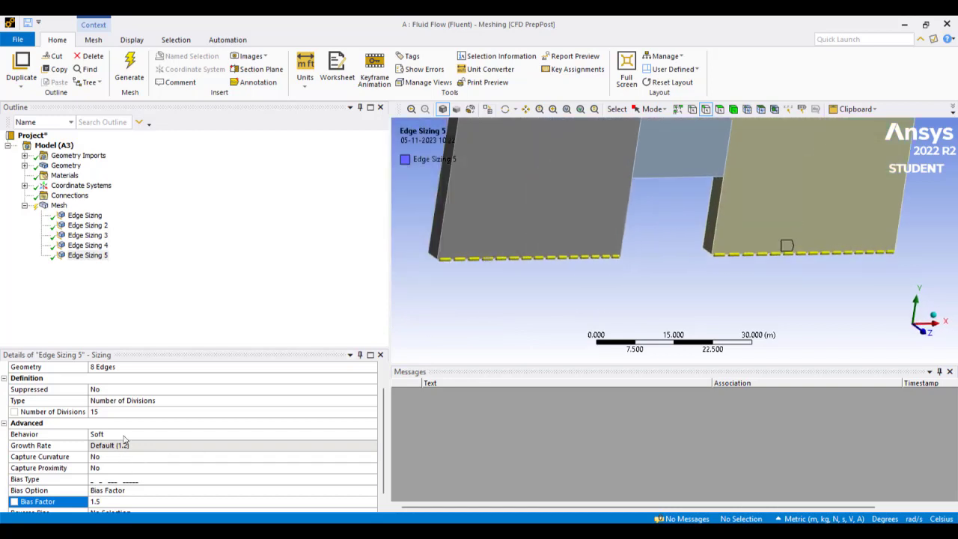
{"action": "left_click", "coordinate": [116, 412]}
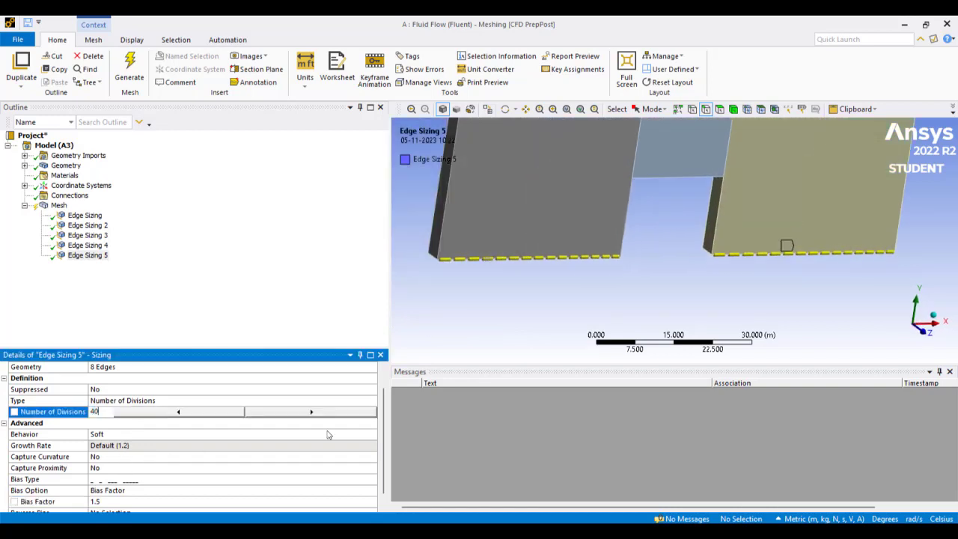
{"action": "type", "text": "40"}
{"action": "key", "text": "Return"}
{"action": "middle_click_drag", "start_coordinate": [537, 290], "coordinate": [519, 287]}
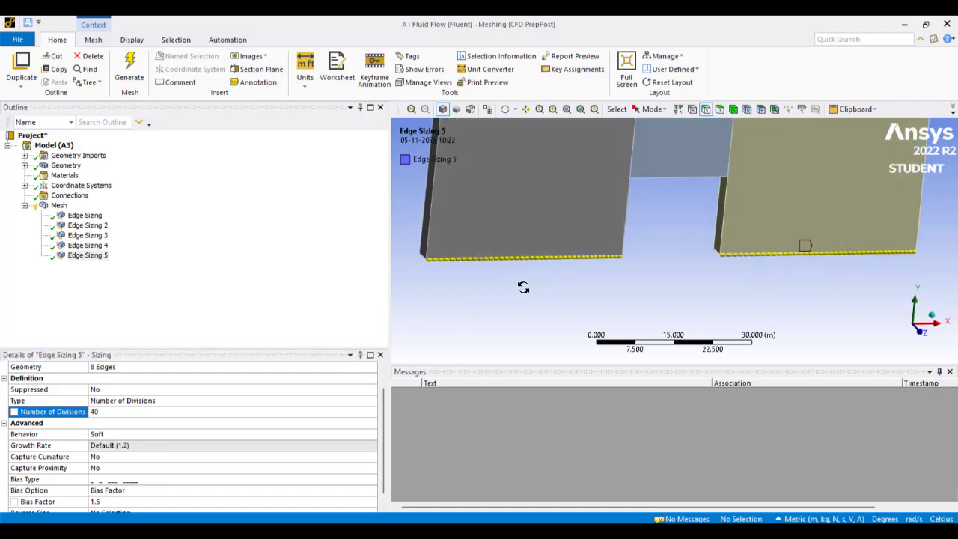
{"action": "middle_click_drag", "start_coordinate": [524, 287], "coordinate": [434, 337]}
Rescope the biased edge sizing to three edges: one lower lengthwise edge of each strip and one upper lengthwise edge of the grey strip
{"action": "left_click", "coordinate": [102, 369]}
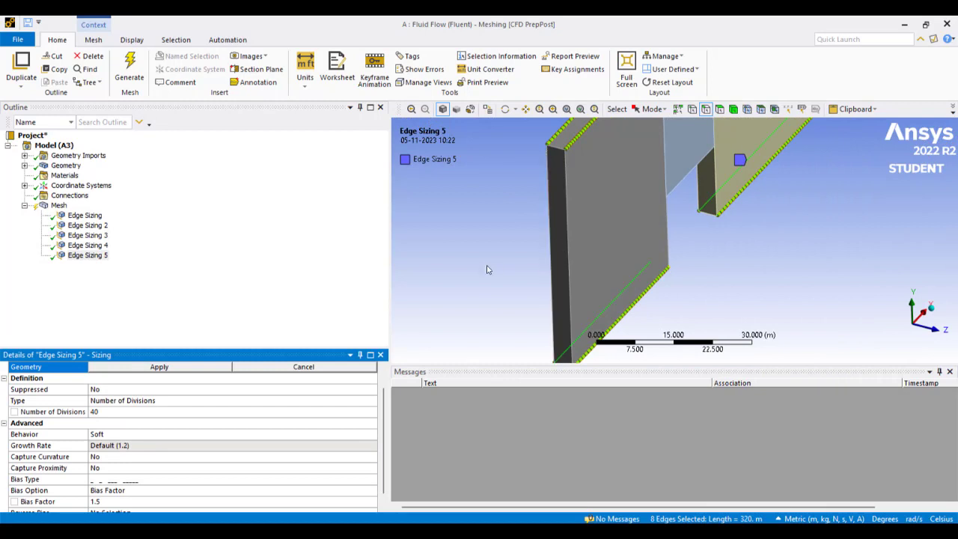
{"action": "middle_click_drag", "start_coordinate": [503, 335], "coordinate": [387, 363], "text": "ctrl"}
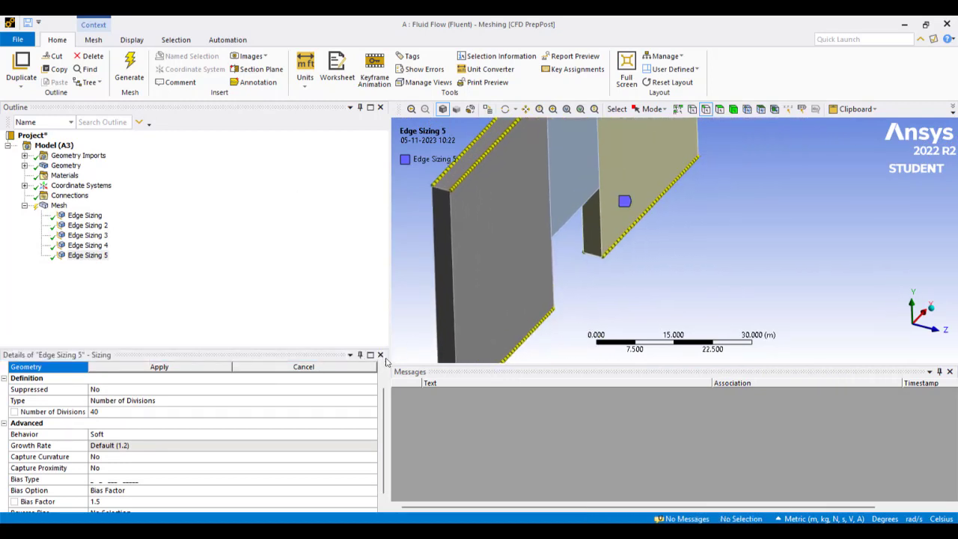
{"action": "left_click", "coordinate": [541, 334]}
{"action": "left_click", "coordinate": [640, 222], "text": "ctrl"}
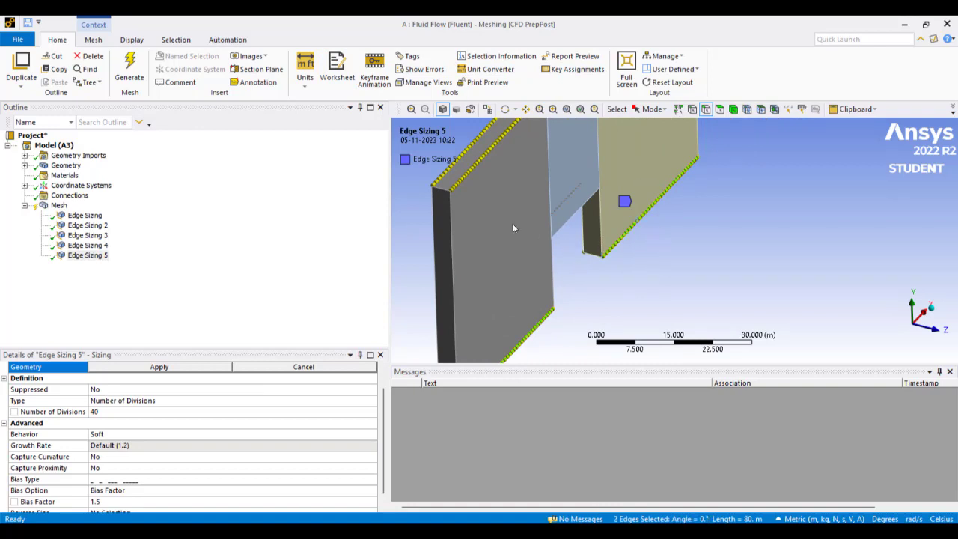
{"action": "middle_click_drag", "start_coordinate": [744, 227], "coordinate": [779, 334], "text": "ctrl"}
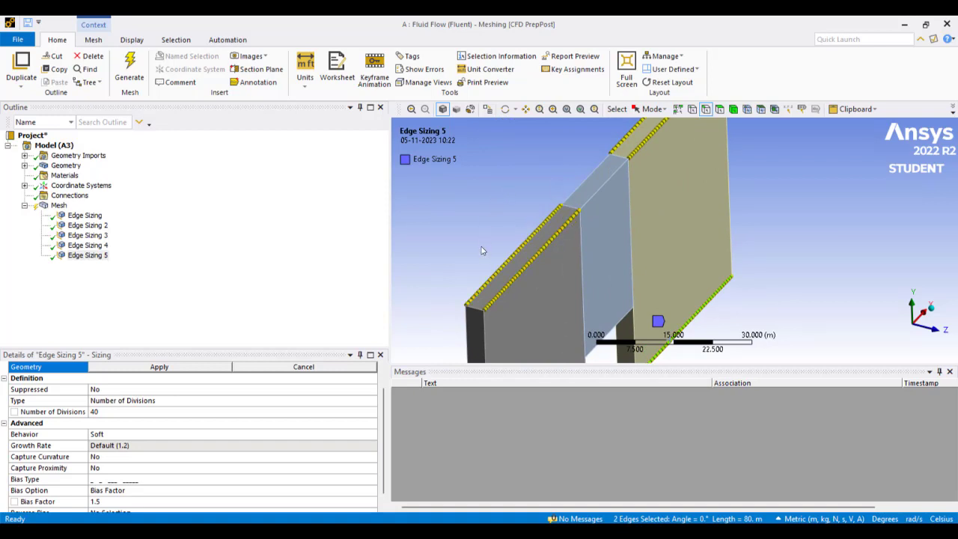
{"action": "left_click", "coordinate": [516, 247], "text": "ctrl"}
{"action": "middle_click_drag", "start_coordinate": [582, 239], "coordinate": [643, 176]}
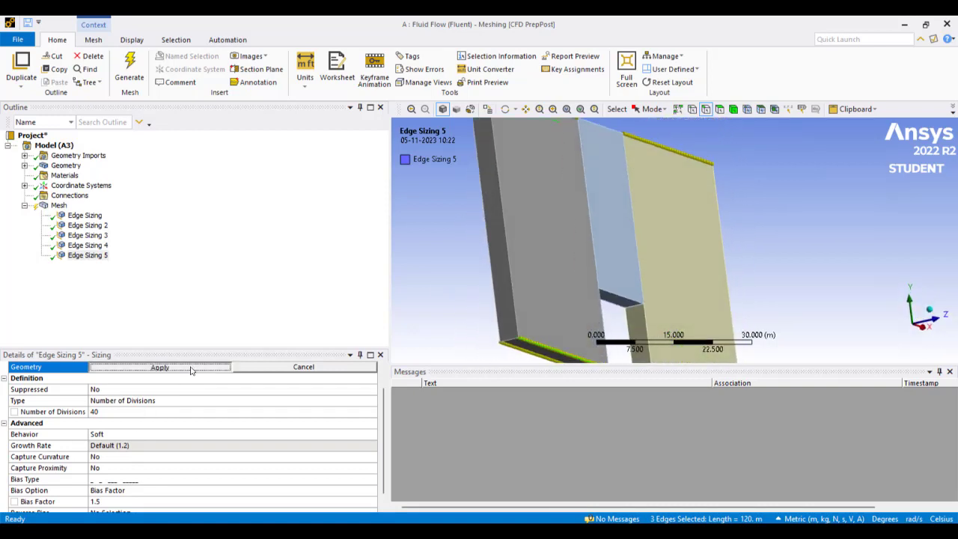
{"action": "left_click", "coordinate": [159, 367]}
{"action": "middle_click_drag", "start_coordinate": [649, 233], "coordinate": [603, 271]}
{"action": "scroll", "coordinate": [649, 282], "scroll_direction": "down", "scroll_amount": 3}
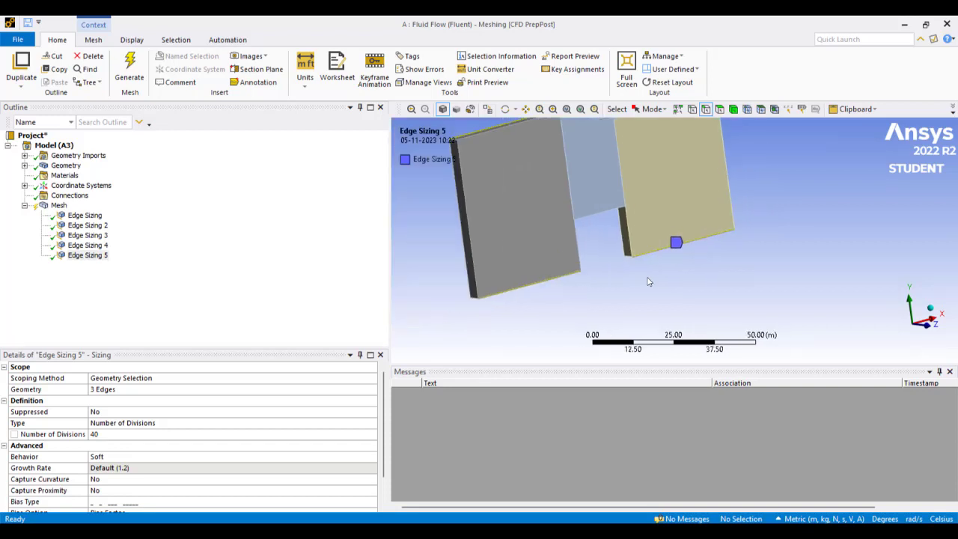
{"action": "scroll", "coordinate": [649, 282], "scroll_direction": "up", "scroll_amount": 7}
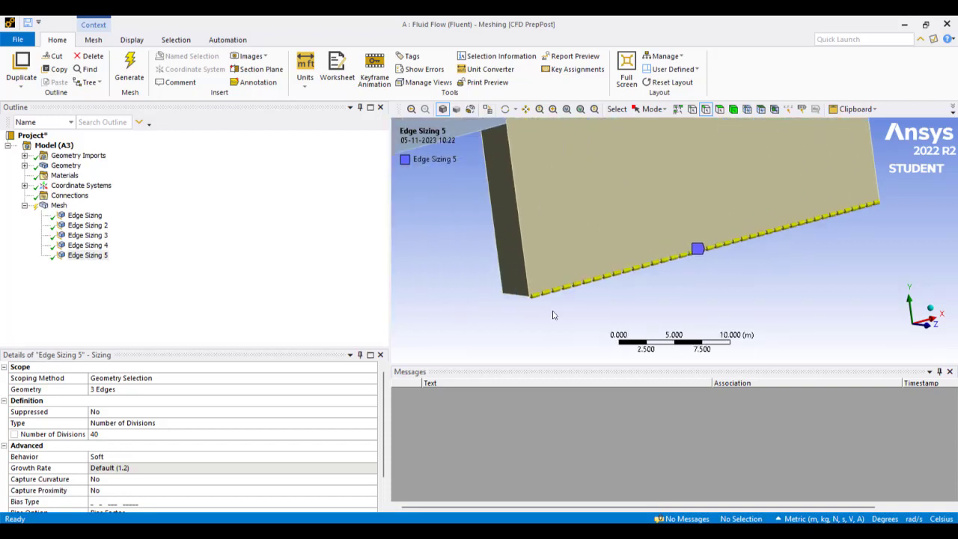
{"action": "scroll", "coordinate": [554, 315], "scroll_direction": "down", "scroll_amount": 5}
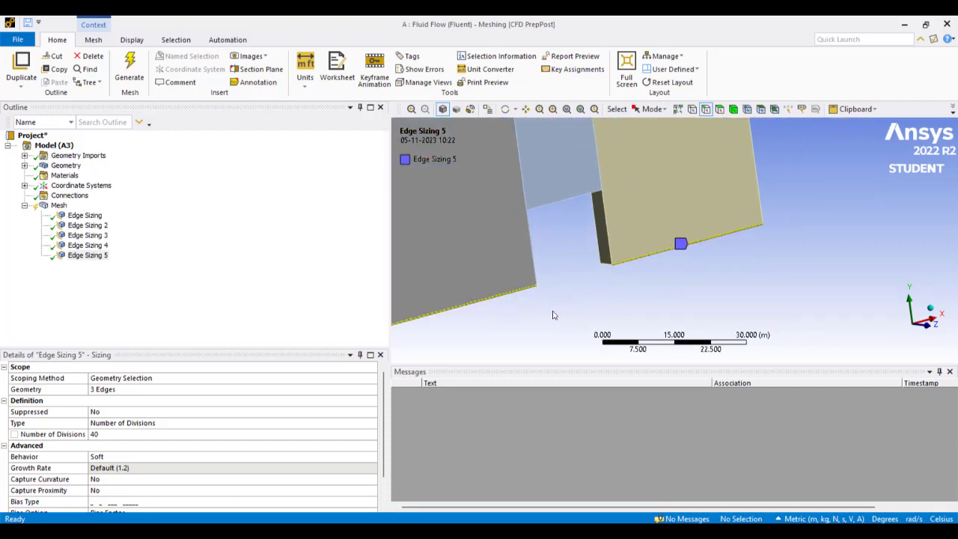
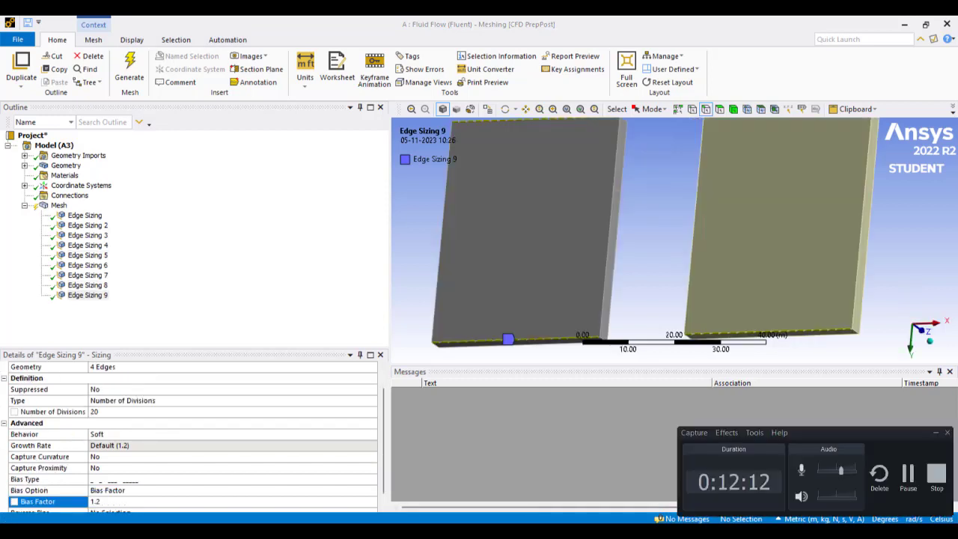
{"action": "left_click", "coordinate": [909, 474]}
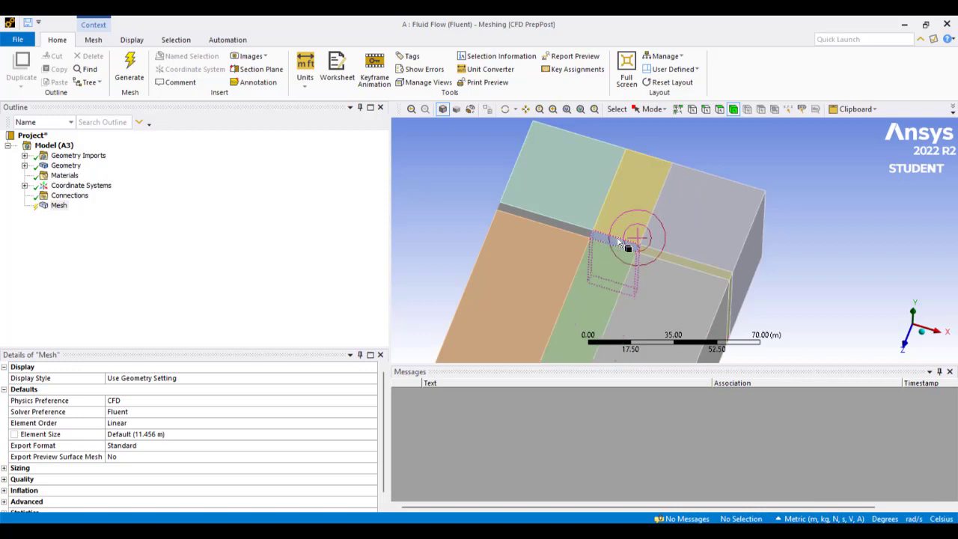
Isolate the thin block in the middle of the multi-body domain by hiding all other bodies, and set selection to edges
{"action": "left_click", "coordinate": [620, 240]}
{"action": "right_click", "coordinate": [618, 171]}
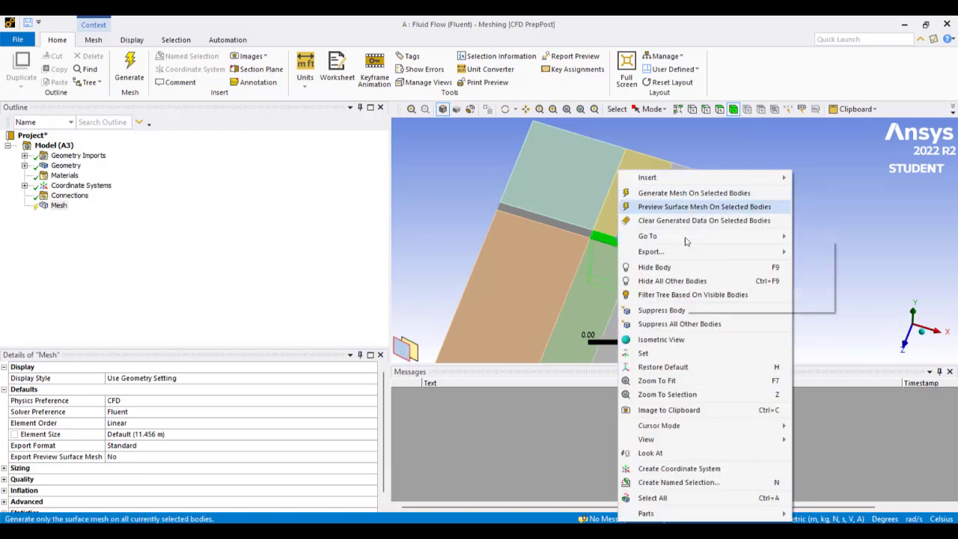
{"action": "left_click", "coordinate": [689, 281]}
{"action": "left_click", "coordinate": [652, 276]}
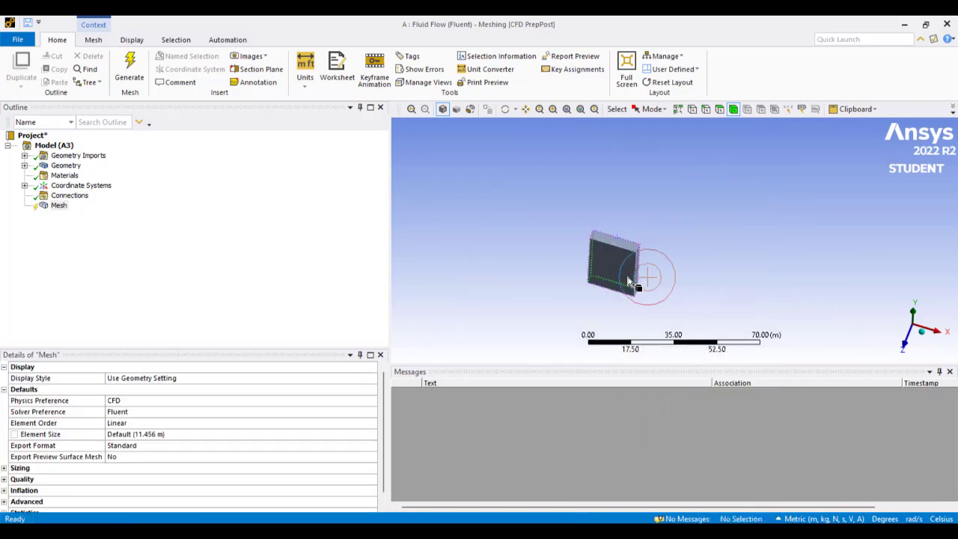
{"action": "middle_click_drag", "start_coordinate": [627, 259], "coordinate": [651, 168], "text": "ctrl"}
{"action": "scroll", "coordinate": [656, 192], "scroll_direction": "up", "scroll_amount": 3}
{"action": "middle_click_drag", "start_coordinate": [655, 225], "coordinate": [654, 315], "text": "ctrl"}
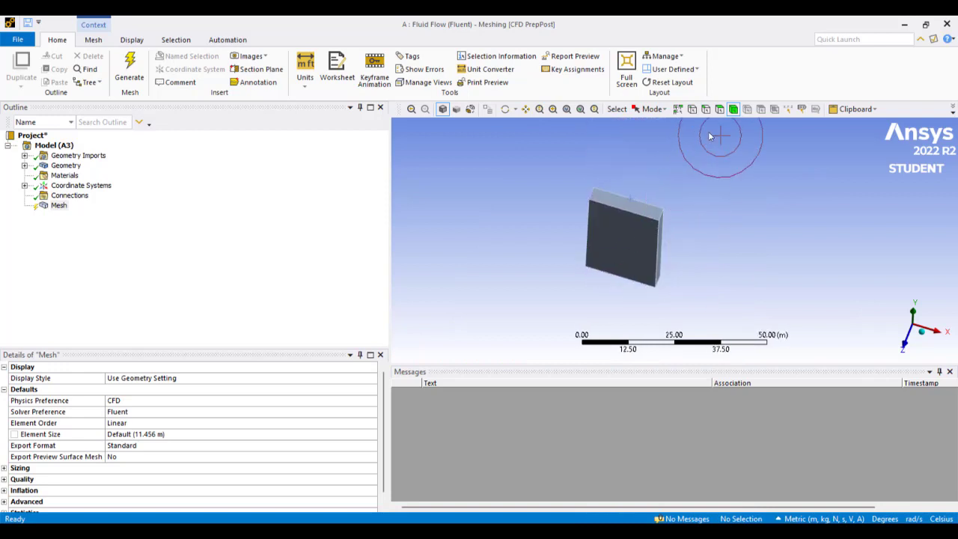
{"action": "left_click", "coordinate": [706, 110]}
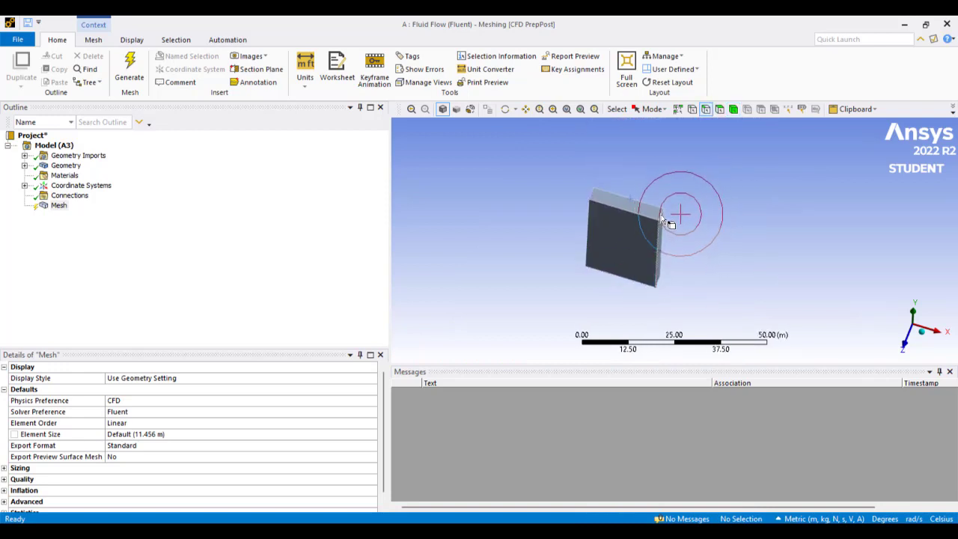
{"action": "scroll", "coordinate": [665, 235], "scroll_direction": "up", "scroll_amount": 3}
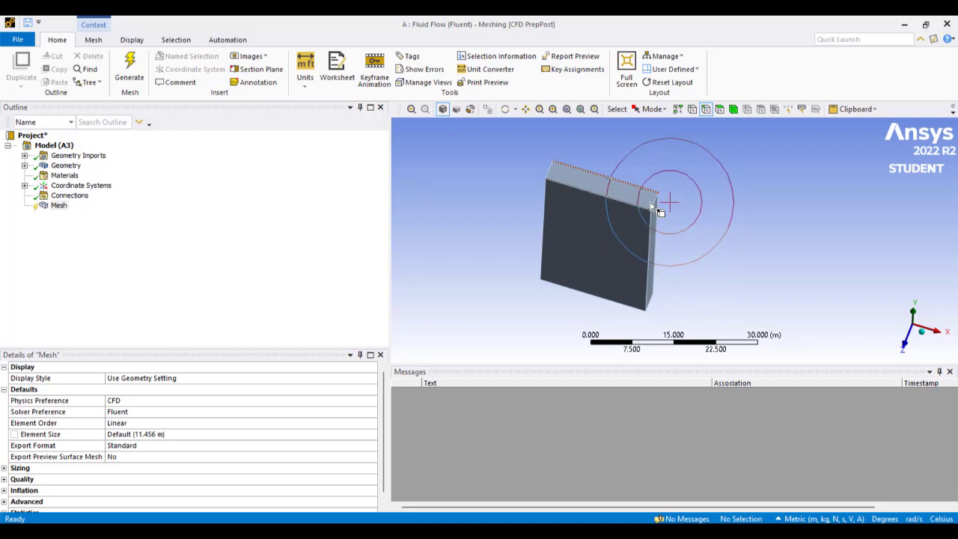
{"action": "left_click", "coordinate": [655, 204]}
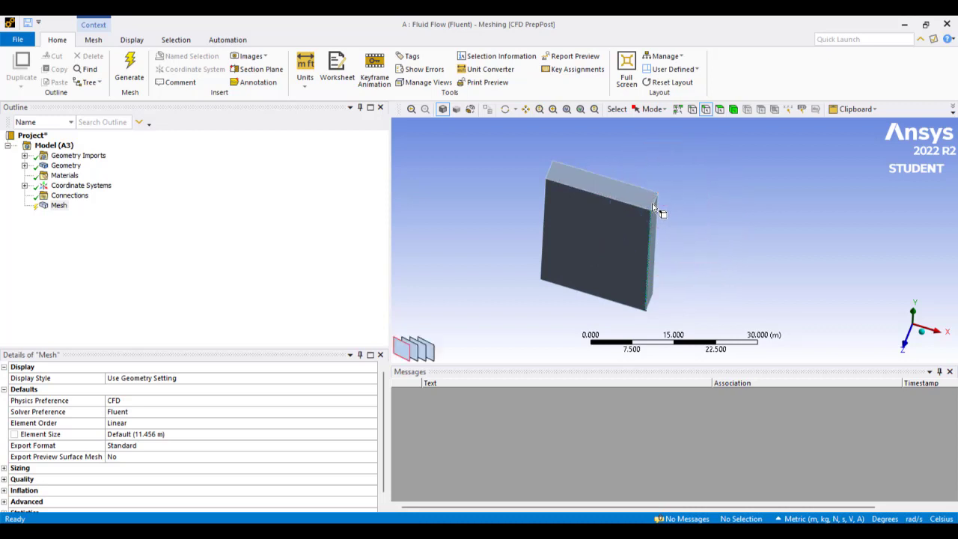
{"action": "left_click", "coordinate": [551, 170], "text": "ctrl"}
{"action": "middle_click_drag", "start_coordinate": [723, 243], "coordinate": [744, 169]}
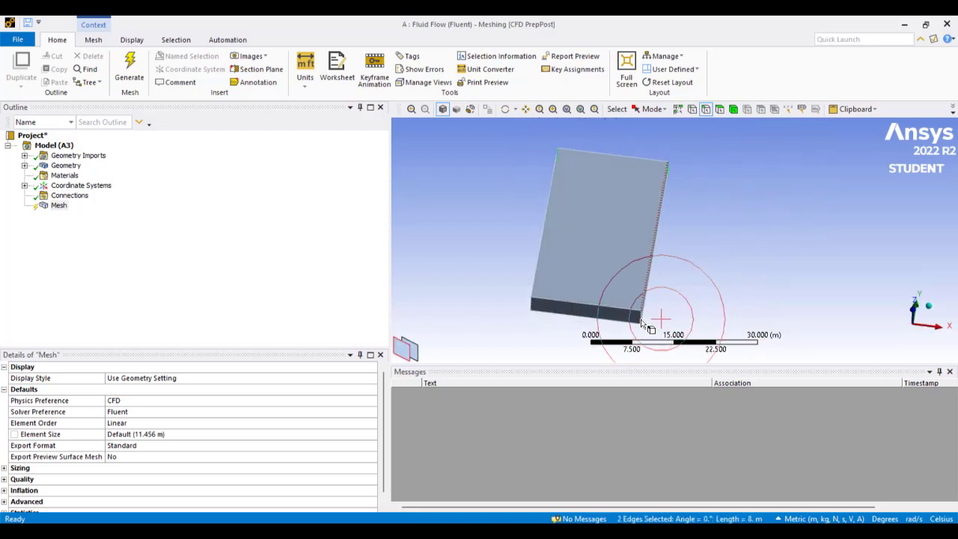
{"action": "scroll", "coordinate": [715, 262], "scroll_direction": "up", "scroll_amount": 5}
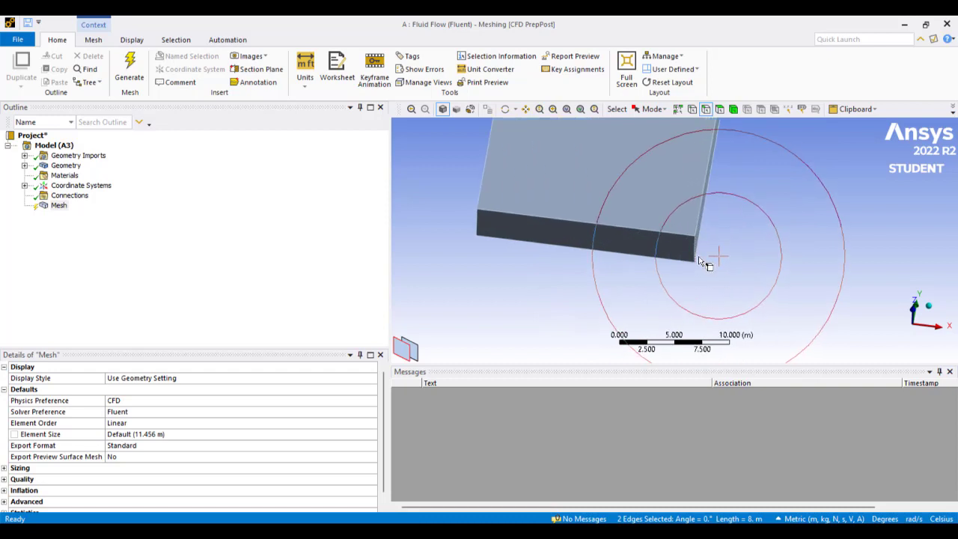
Insert a mesh sizing on the block's four shortest edges, which run through its thickness
{"action": "left_click", "coordinate": [695, 256]}
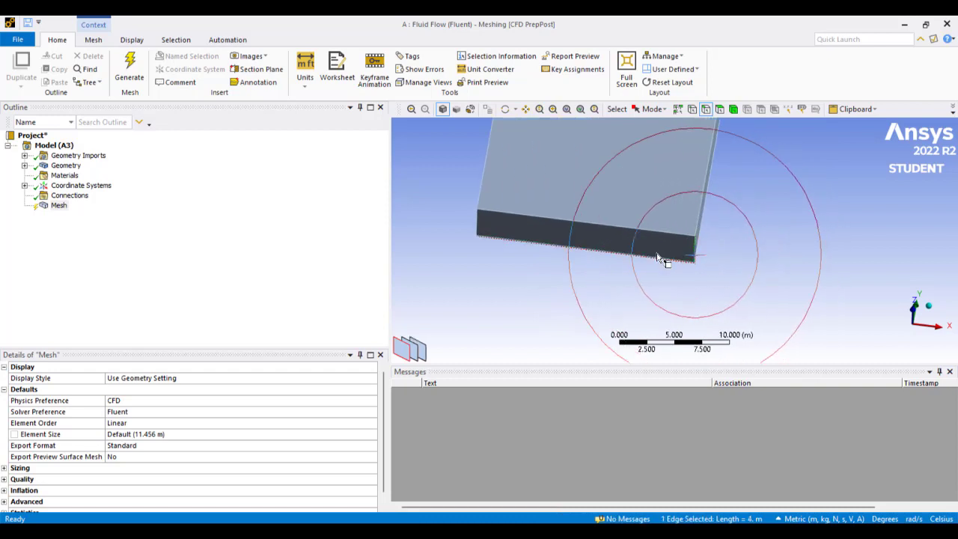
{"action": "left_click", "coordinate": [479, 234], "text": "ctrl"}
{"action": "middle_click_drag", "start_coordinate": [787, 207], "coordinate": [751, 283]}
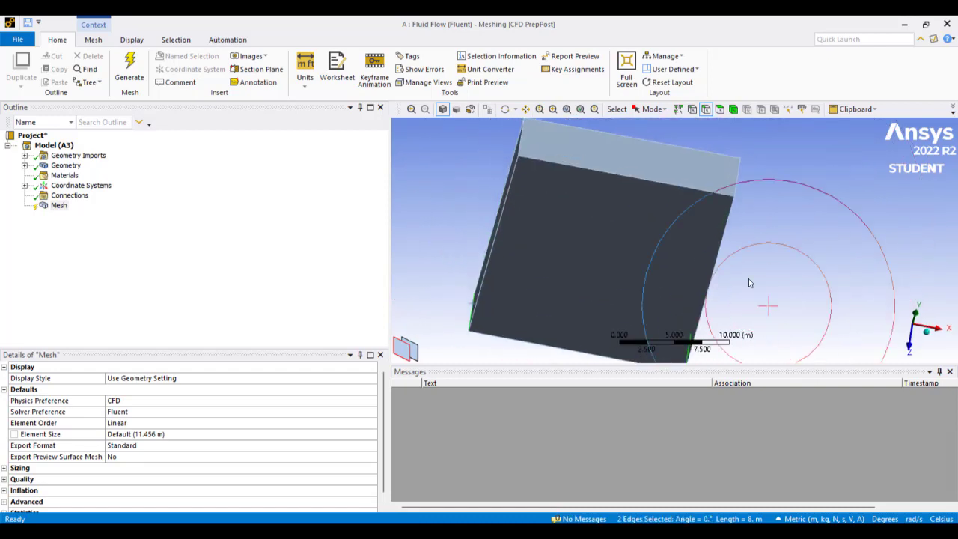
{"action": "left_click", "coordinate": [737, 186], "text": "ctrl"}
{"action": "left_click", "coordinate": [521, 143], "text": "ctrl"}
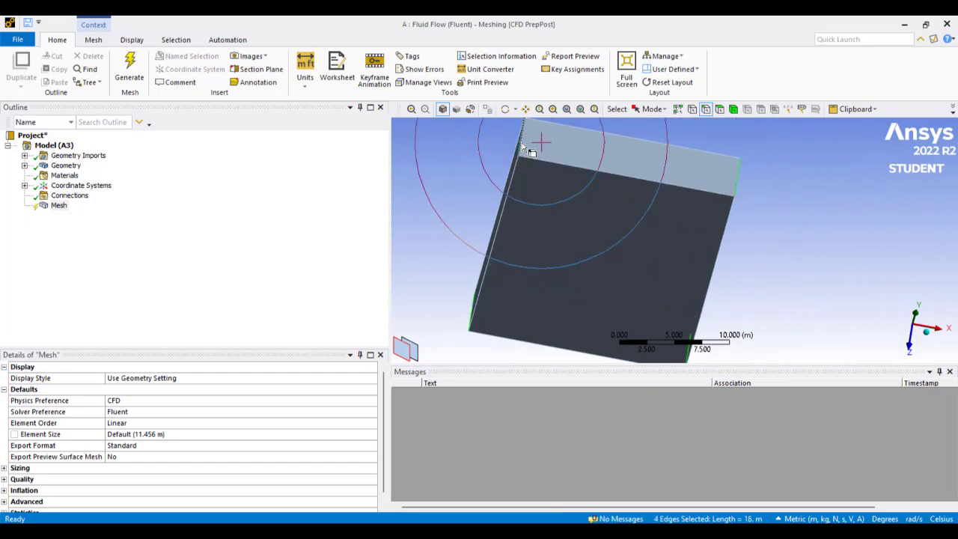
{"action": "right_click", "coordinate": [528, 150]}
{"action": "mouse_move", "coordinate": [565, 150]}
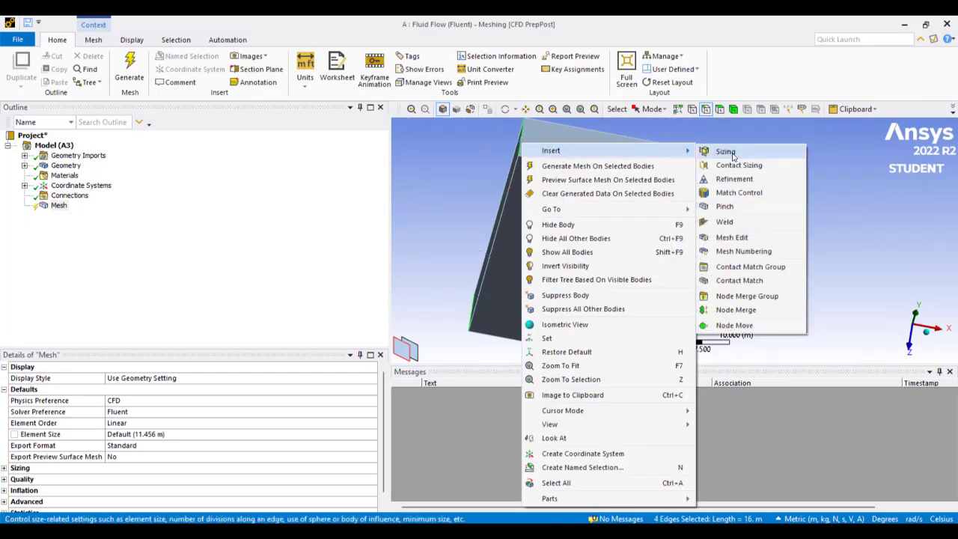
{"action": "left_click", "coordinate": [719, 150]}
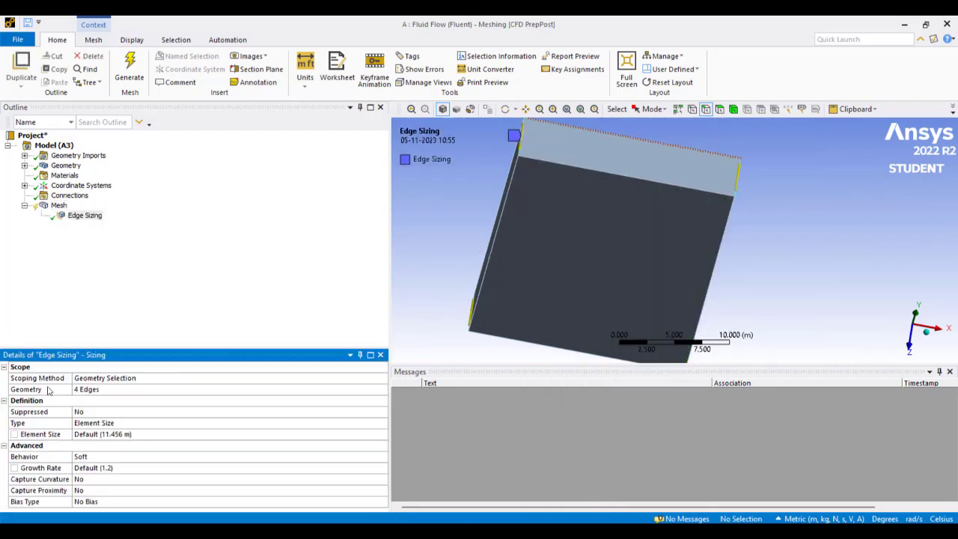
Define the thickness-edge sizing by Number of Divisions with 8 divisions and Hard behavior
{"action": "left_click", "coordinate": [234, 424]}
{"action": "left_click", "coordinate": [383, 425]}
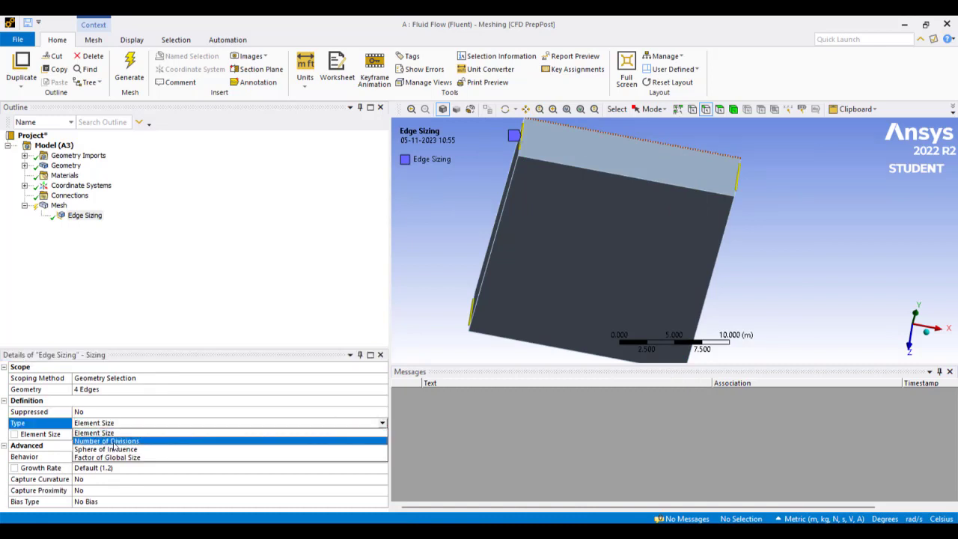
{"action": "left_click", "coordinate": [112, 436]}
{"action": "left_click", "coordinate": [112, 435]}
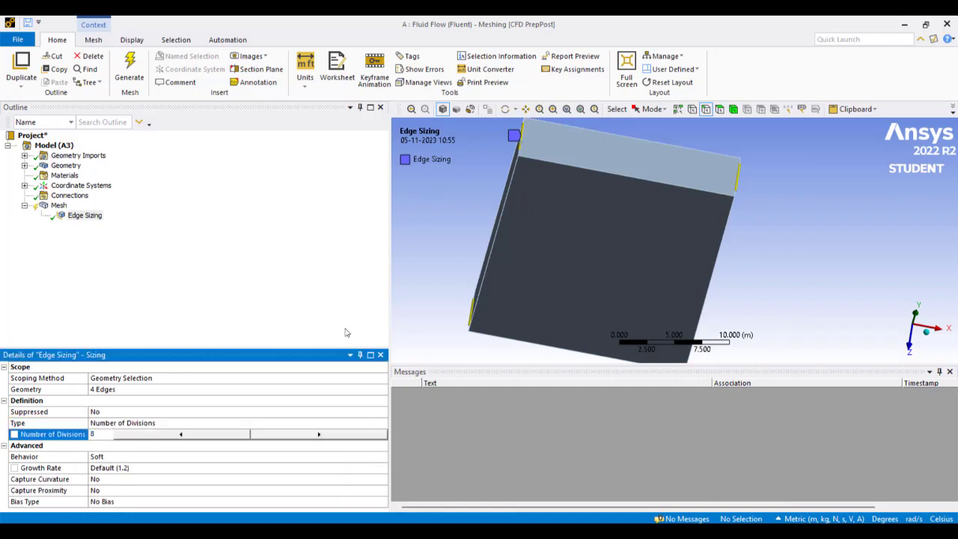
{"action": "left_click", "coordinate": [416, 296]}
{"action": "double_click", "coordinate": [118, 459]}
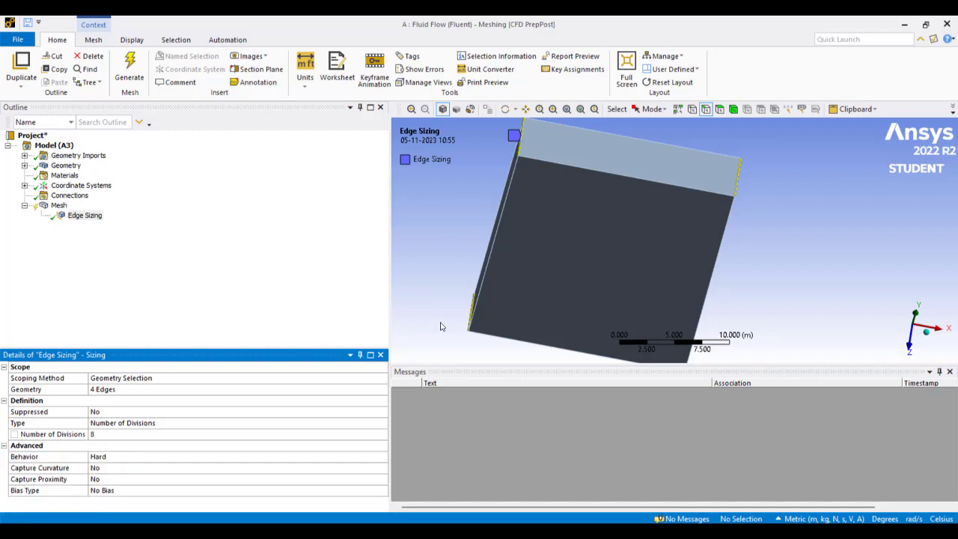
Insert a second mesh sizing on the block's four width edges, parallel to the X axis
{"action": "left_click", "coordinate": [601, 174]}
{"action": "left_click", "coordinate": [634, 140], "text": "ctrl"}
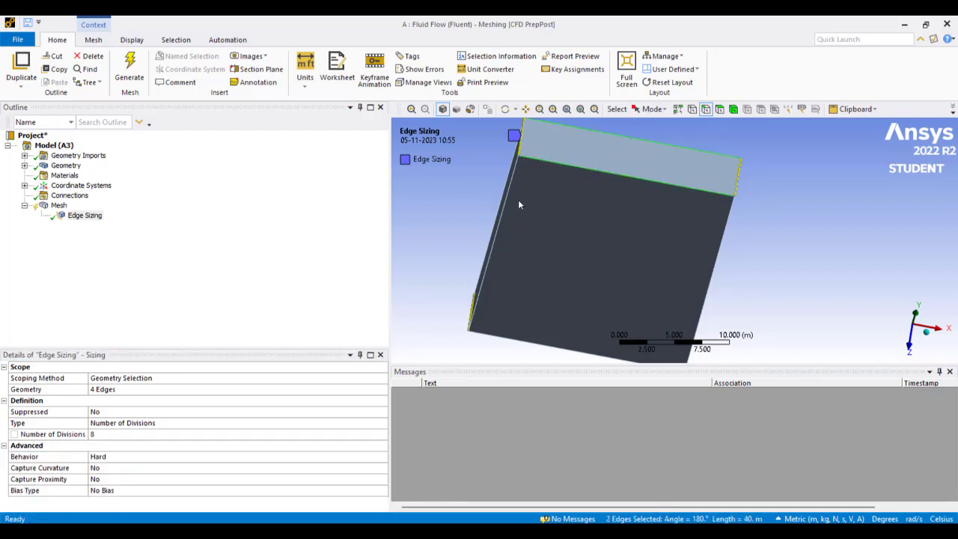
{"action": "left_click", "coordinate": [528, 345], "text": "ctrl"}
{"action": "mouse_move", "coordinate": [453, 231]}
{"action": "middle_mouse_down"}
{"action": "mouse_move", "coordinate": [565, 246]}
{"action": "mouse_move", "coordinate": [452, 216]}
{"action": "middle_mouse_up"}
{"action": "left_click", "coordinate": [425, 203], "text": "ctrl"}
{"action": "right_click", "coordinate": [425, 203]}
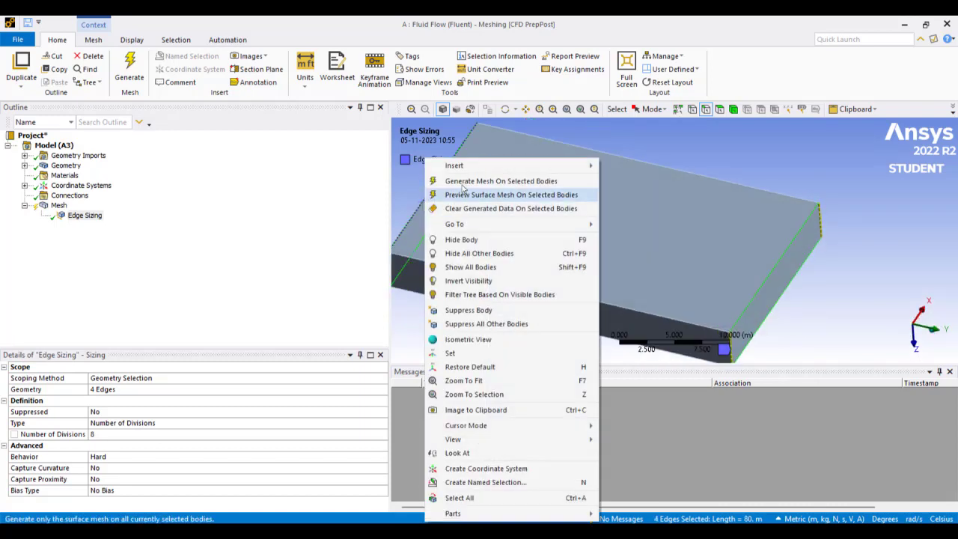
{"action": "mouse_move", "coordinate": [524, 166]}
{"action": "left_click", "coordinate": [608, 168]}
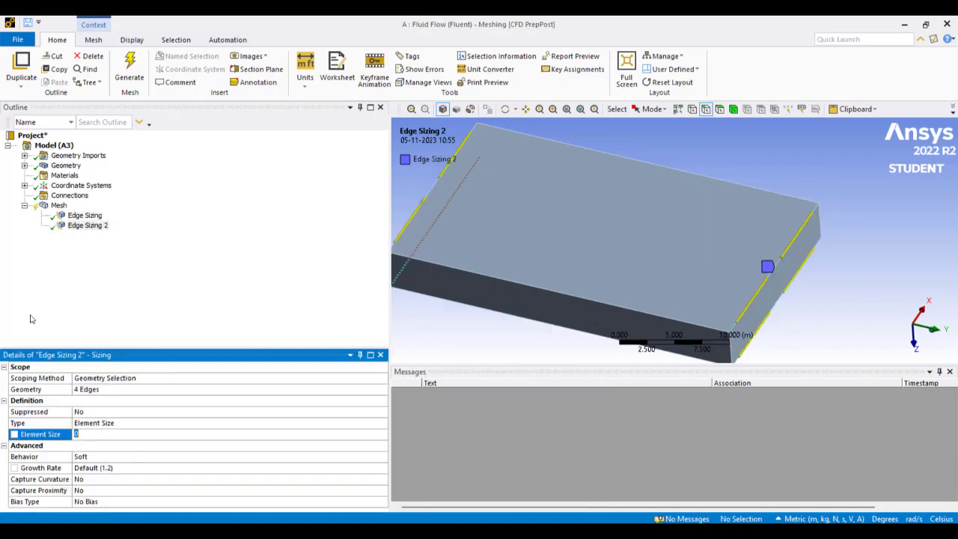
Define the width-edge sizing by Number of Divisions with 40 divisions
{"action": "left_click", "coordinate": [97, 423]}
{"action": "left_click", "coordinate": [109, 452]}
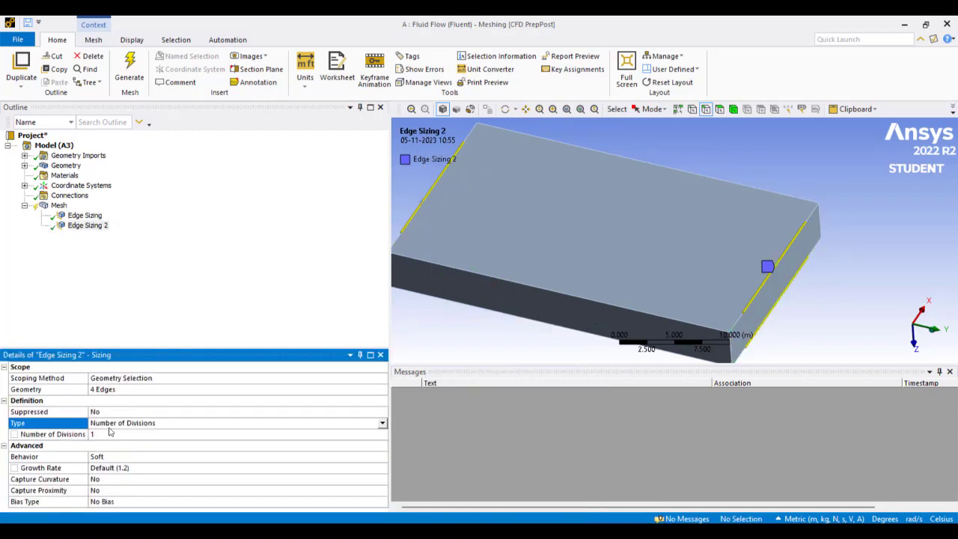
{"action": "left_click", "coordinate": [109, 433]}
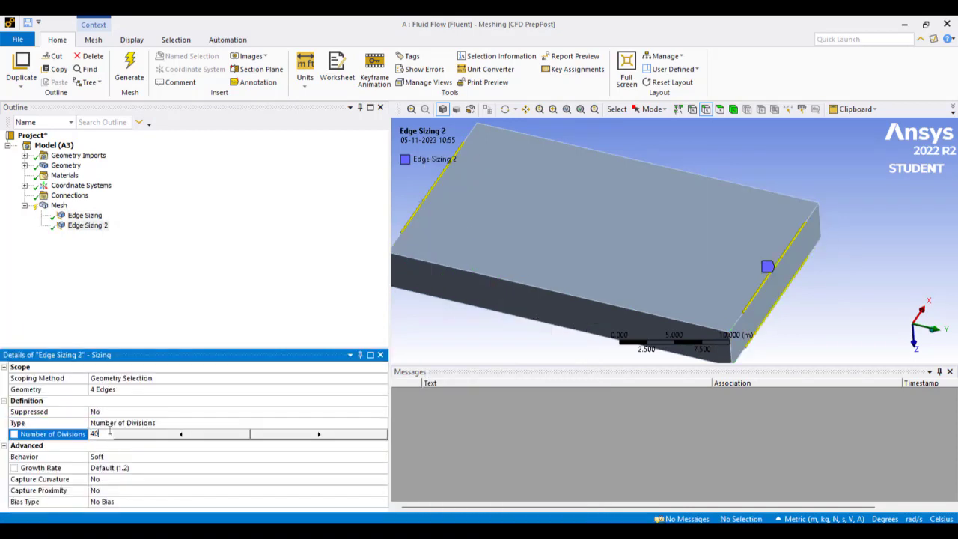
{"action": "key", "text": "Return"}
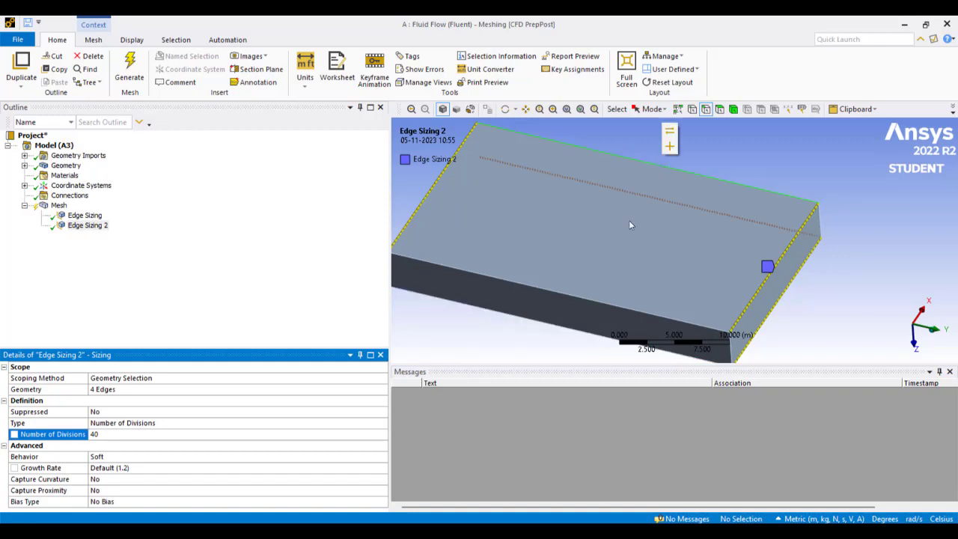
{"action": "left_click", "coordinate": [587, 297]}
{"action": "middle_click_drag", "start_coordinate": [761, 288], "coordinate": [644, 241]}
{"action": "middle_click_drag", "start_coordinate": [644, 241], "coordinate": [450, 71], "text": "ctrl"}
{"action": "left_click", "coordinate": [451, 242], "text": "ctrl"}
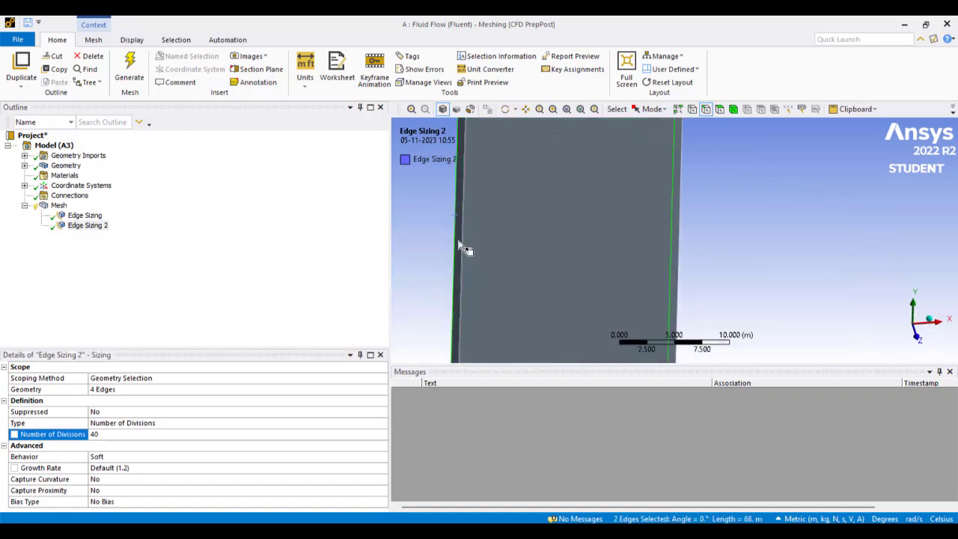
{"action": "left_click", "coordinate": [679, 251], "text": "ctrl"}
{"action": "middle_click_drag", "start_coordinate": [684, 207], "coordinate": [814, 226]}
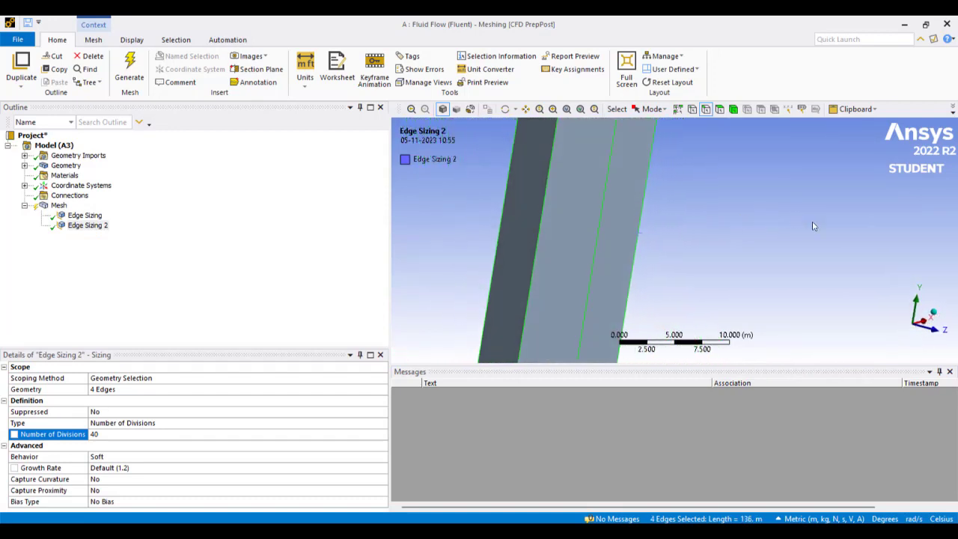
Insert a third mesh sizing on the block's four longest edges, parallel to the Y axis
{"action": "left_click", "coordinate": [536, 251]}
{"action": "left_click", "coordinate": [499, 251], "text": "ctrl"}
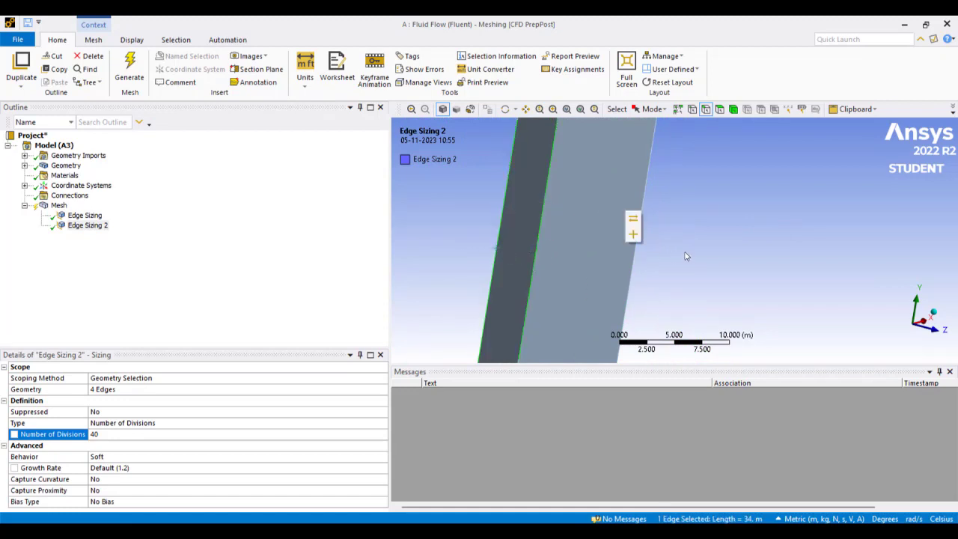
{"action": "middle_click_drag", "start_coordinate": [689, 256], "coordinate": [604, 260]}
{"action": "left_click", "coordinate": [681, 244], "text": "ctrl"}
{"action": "middle_click_drag", "start_coordinate": [734, 246], "coordinate": [685, 245]}
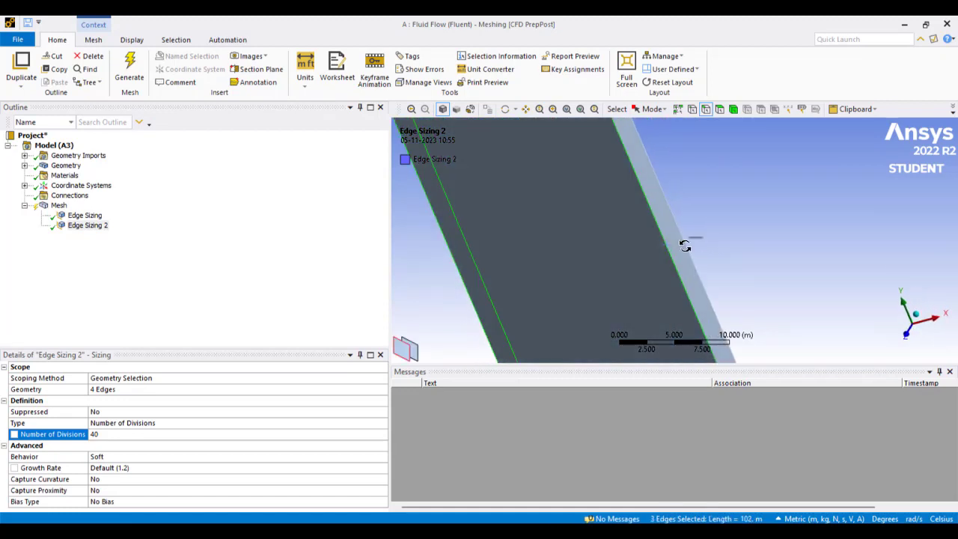
{"action": "left_click", "coordinate": [683, 239], "text": "ctrl"}
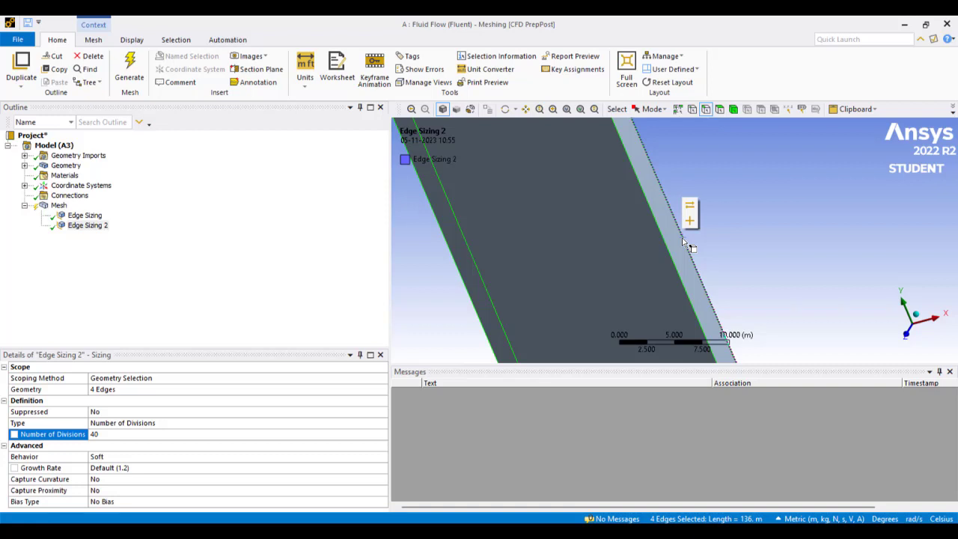
{"action": "right_click", "coordinate": [683, 241]}
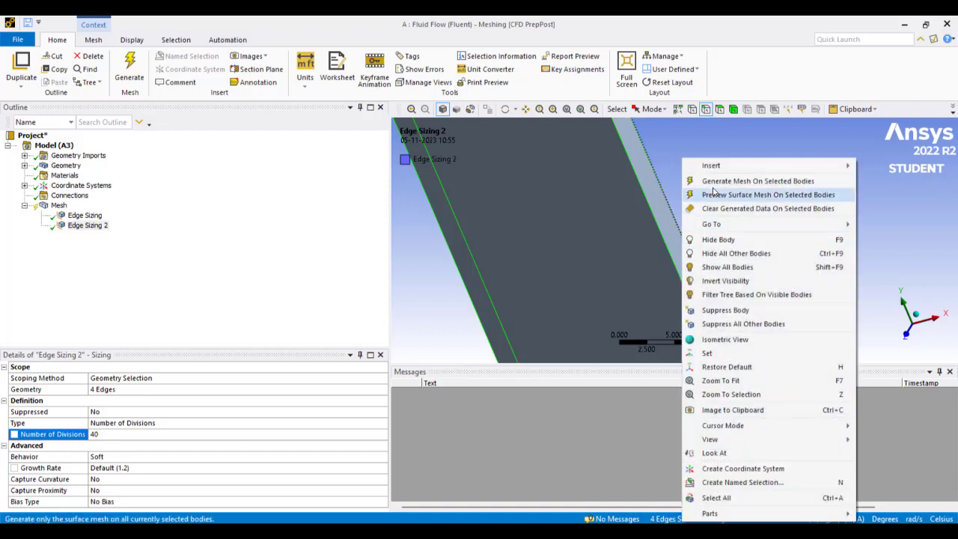
{"action": "mouse_move", "coordinate": [727, 165]}
{"action": "left_click", "coordinate": [891, 182]}
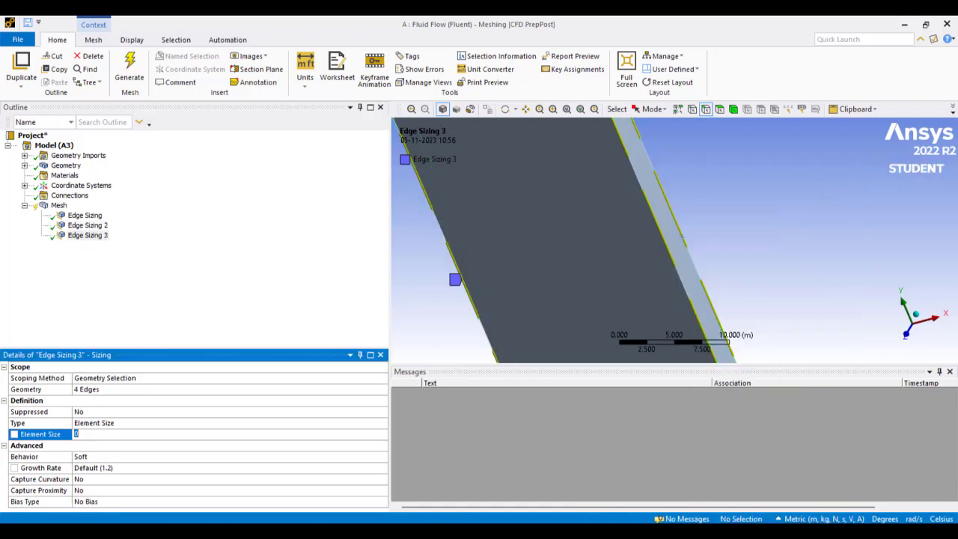
Define the long-edge sizing by Number of Divisions with 68 divisions
{"action": "left_click", "coordinate": [178, 424]}
{"action": "left_click", "coordinate": [156, 442]}
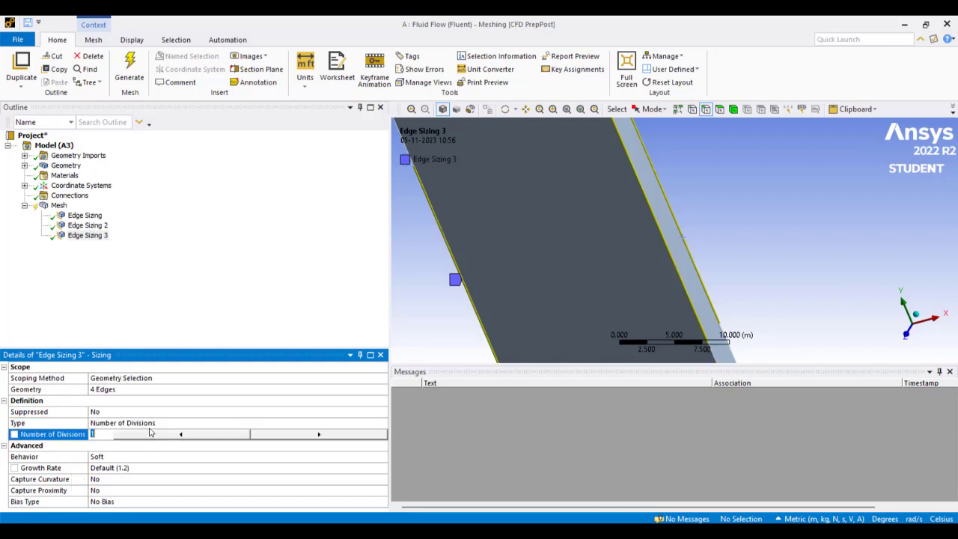
{"action": "left_click", "coordinate": [221, 275]}
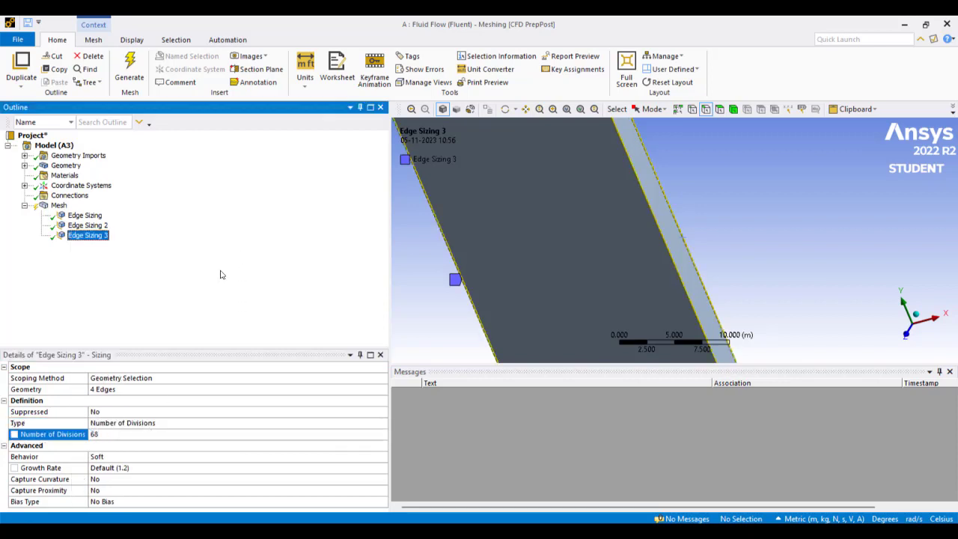
{"action": "right_click", "coordinate": [560, 254]}
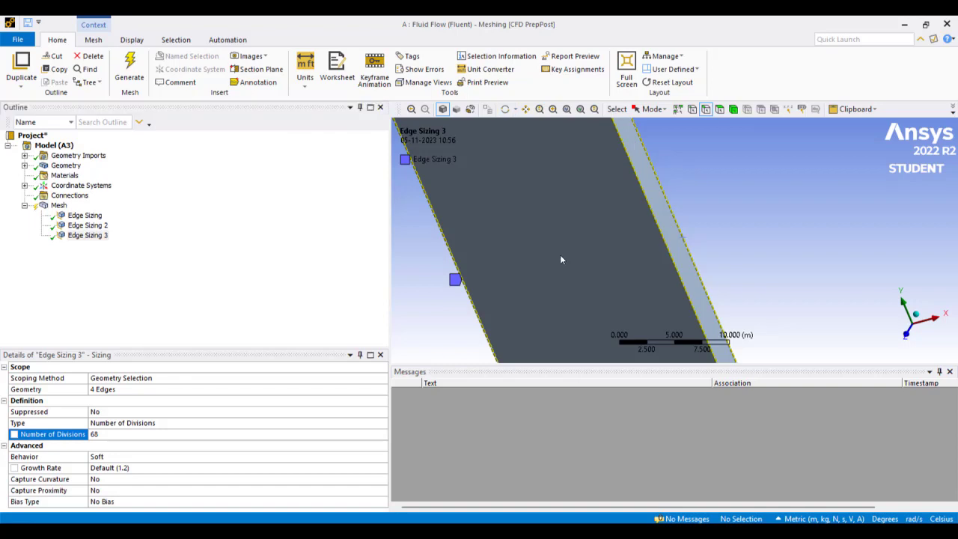
Generate the mesh on the block body alone and display the result
{"action": "left_click", "coordinate": [732, 110]}
{"action": "left_click", "coordinate": [631, 179]}
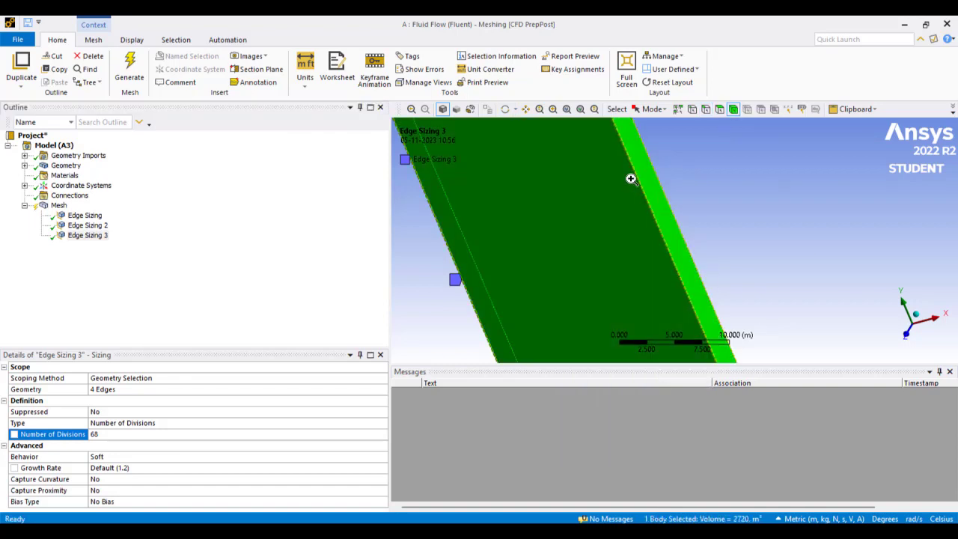
{"action": "right_click", "coordinate": [631, 179]}
{"action": "key", "text": "Escape"}
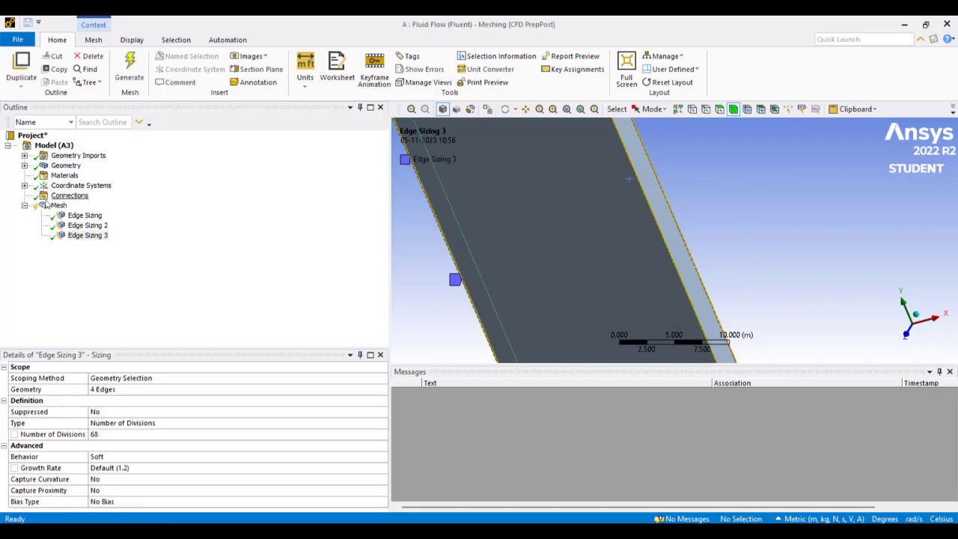
{"action": "left_click", "coordinate": [59, 205]}
{"action": "middle_click_drag", "start_coordinate": [571, 207], "coordinate": [492, 182]}
{"action": "scroll", "coordinate": [642, 177], "scroll_direction": "down", "scroll_amount": 4}
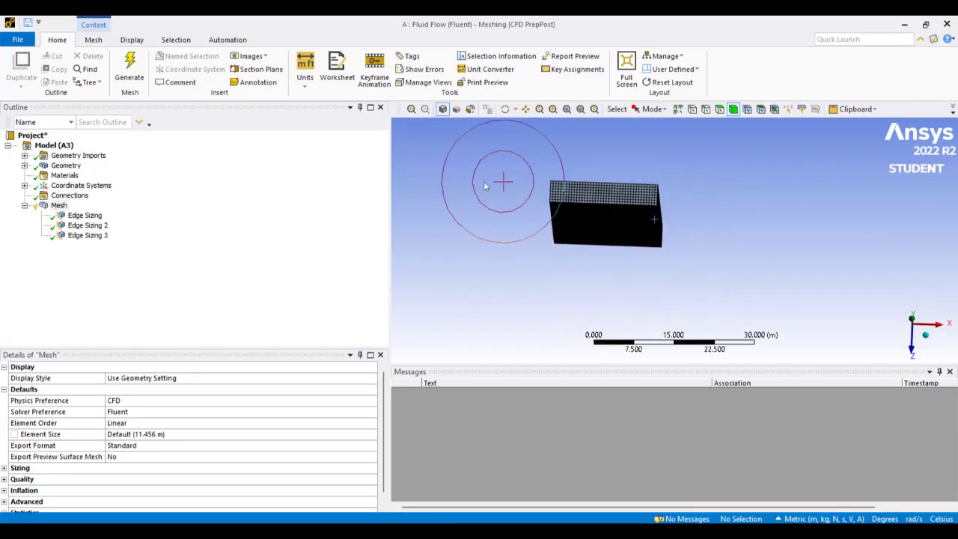
Show all bodies, then isolate the meshed block and its neighbour on the positive X side by hiding the others
{"action": "right_click", "coordinate": [486, 185]}
{"action": "left_click", "coordinate": [524, 219]}
{"action": "left_click", "coordinate": [701, 208]}
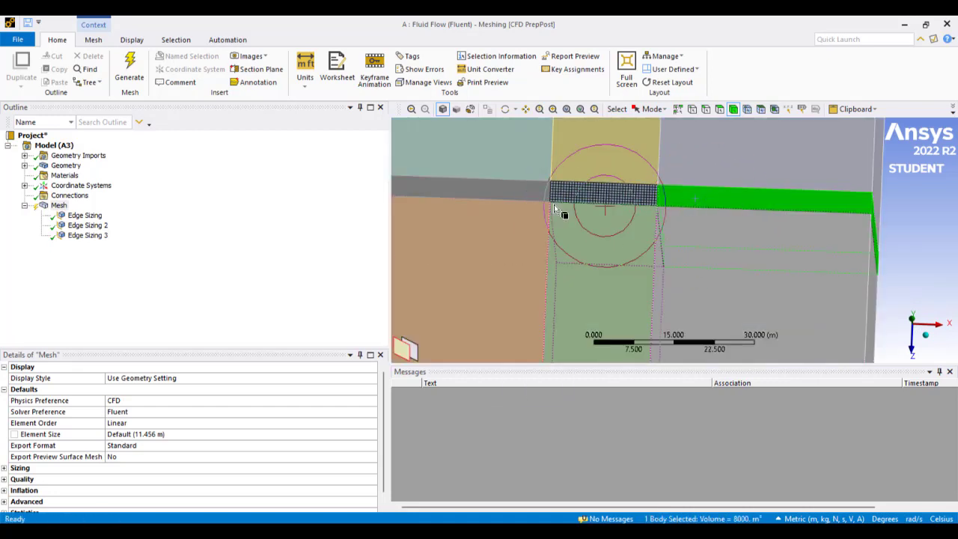
{"action": "right_click", "coordinate": [698, 195]}
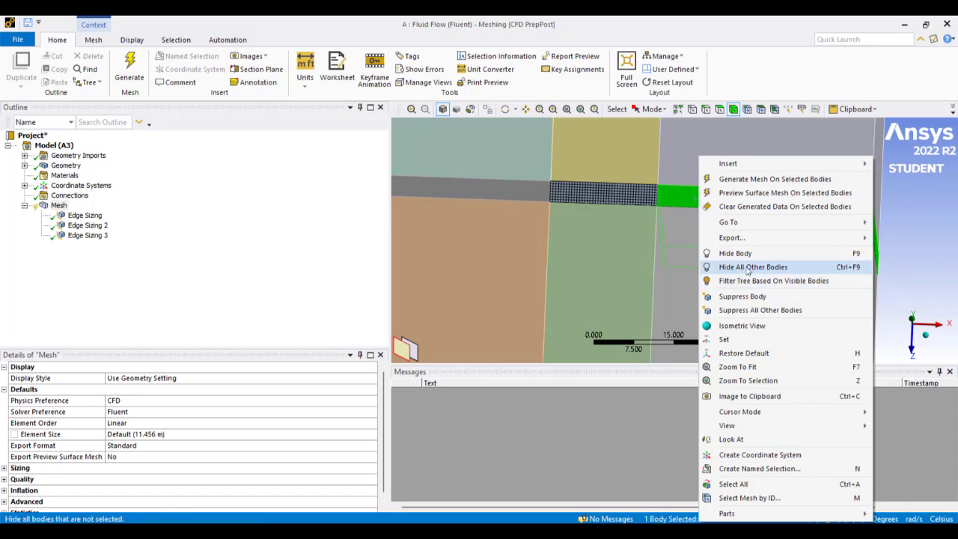
{"action": "left_click", "coordinate": [607, 193], "text": "ctrl"}
{"action": "right_click", "coordinate": [606, 193]}
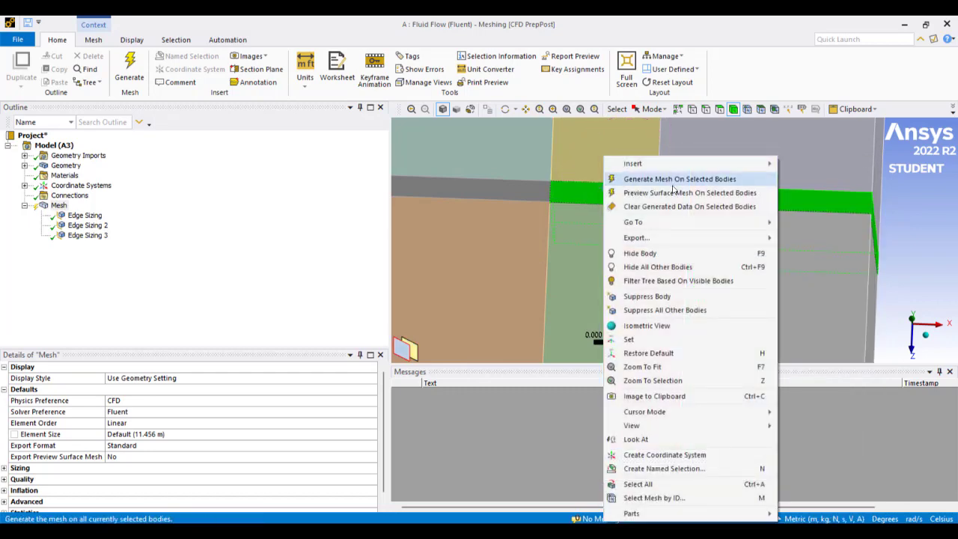
{"action": "left_click", "coordinate": [680, 267]}
{"action": "left_click", "coordinate": [644, 298]}
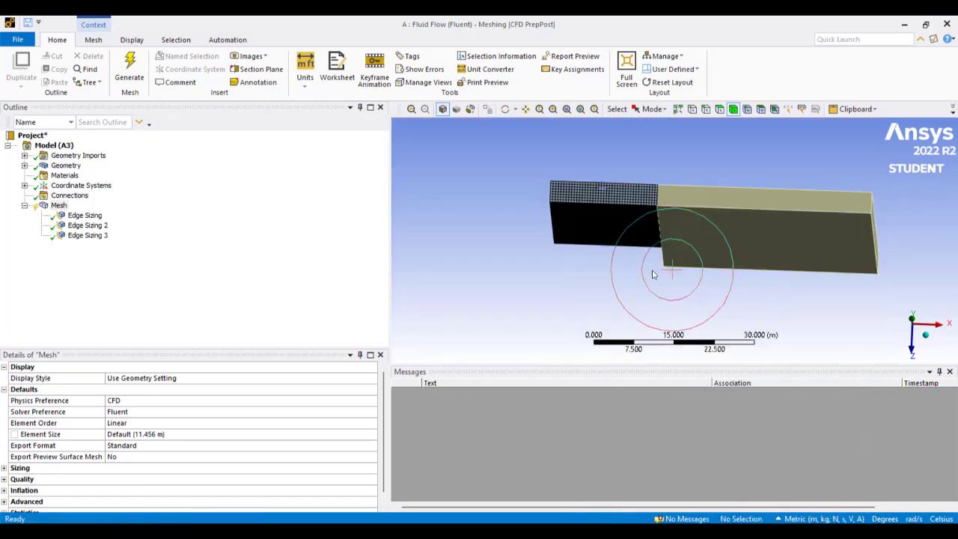
Insert a fourth mesh sizing on the neighbouring block's four thickness edges, parallel to the Z axis
{"action": "middle_click_drag", "start_coordinate": [656, 280], "coordinate": [495, 329]}
{"action": "mouse_move", "coordinate": [703, 133]}
{"action": "middle_mouse_down"}
{"action": "mouse_move", "coordinate": [691, 145]}
{"action": "mouse_move", "coordinate": [704, 126]}
{"action": "middle_mouse_up"}
{"action": "left_click", "coordinate": [711, 114]}
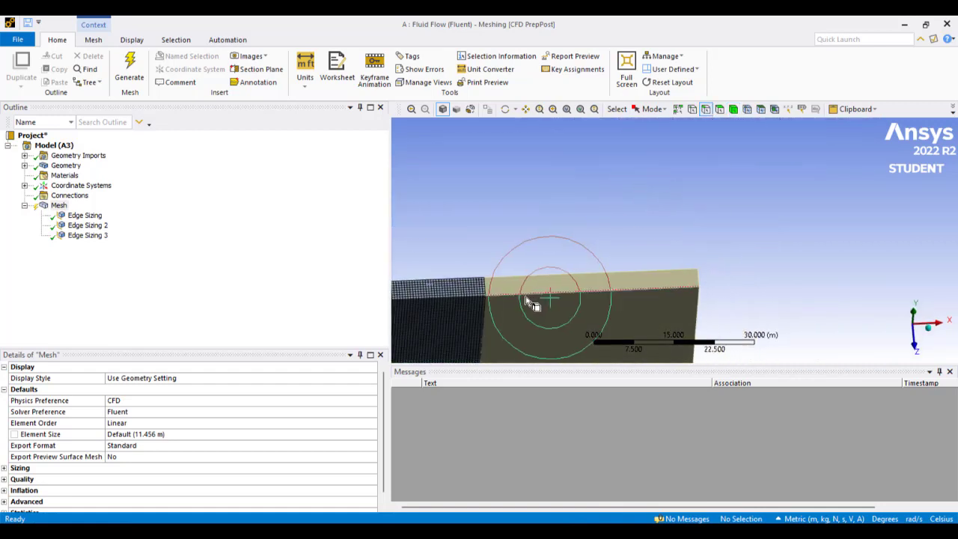
{"action": "left_click", "coordinate": [699, 277]}
{"action": "scroll", "coordinate": [490, 287], "scroll_direction": "up", "scroll_amount": 3}
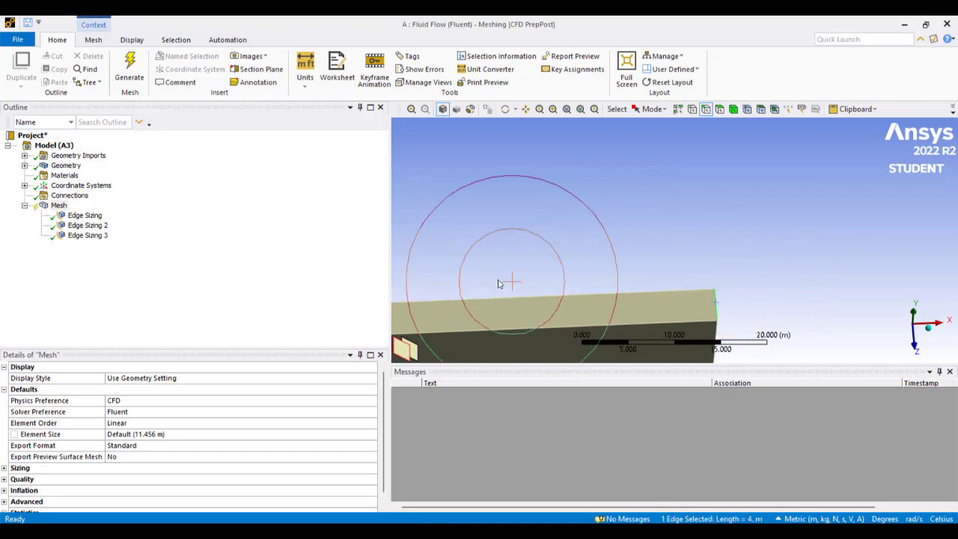
{"action": "middle_click_drag", "start_coordinate": [496, 284], "coordinate": [798, 198], "text": "ctrl"}
{"action": "left_click", "coordinate": [650, 241], "text": "ctrl"}
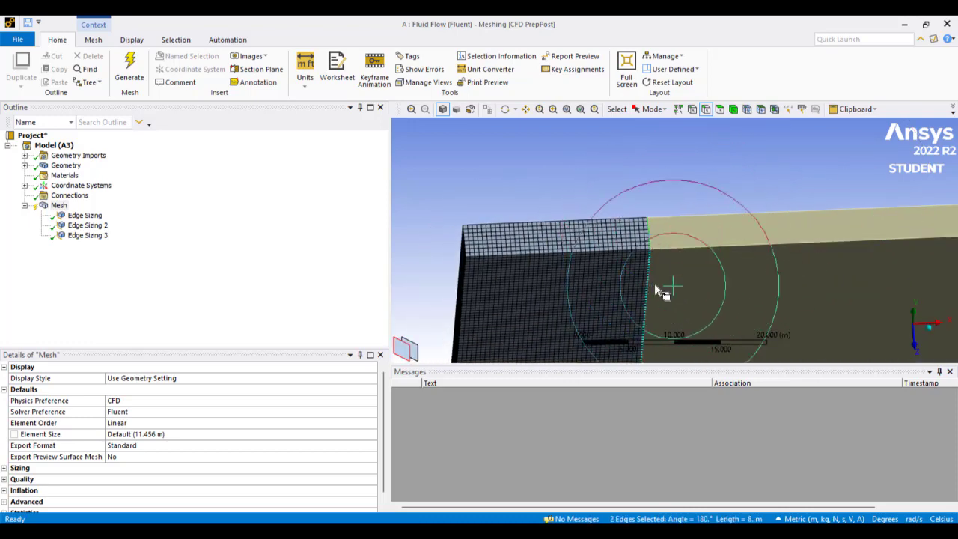
{"action": "middle_click_drag", "start_coordinate": [669, 280], "coordinate": [664, 346]}
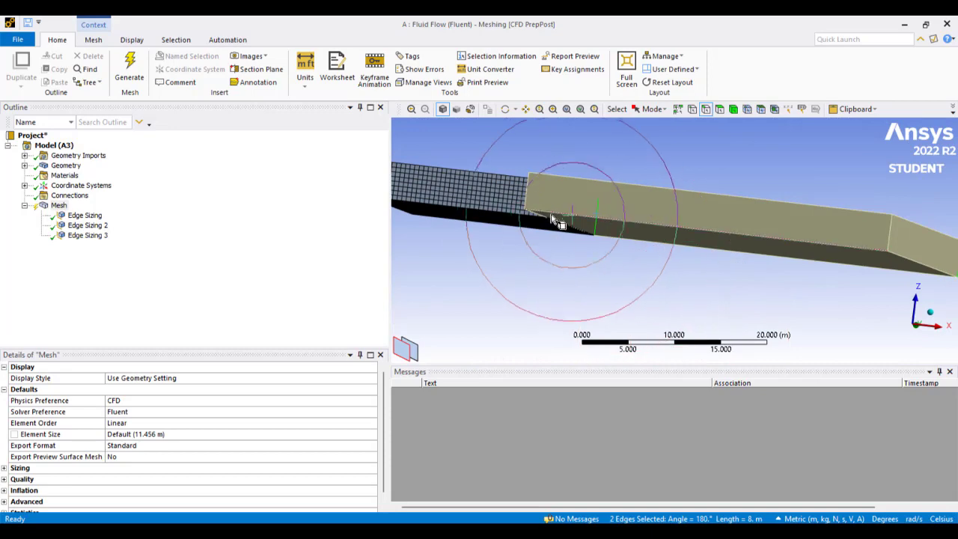
{"action": "left_click", "coordinate": [528, 199], "text": "ctrl"}
{"action": "left_click", "coordinate": [897, 225], "text": "ctrl"}
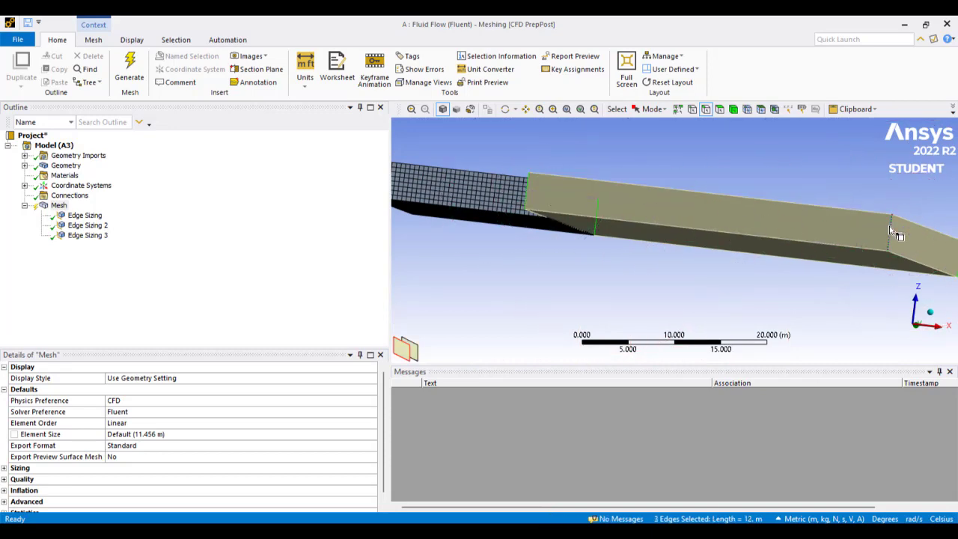
{"action": "right_click", "coordinate": [897, 225]}
{"action": "mouse_move", "coordinate": [880, 161]}
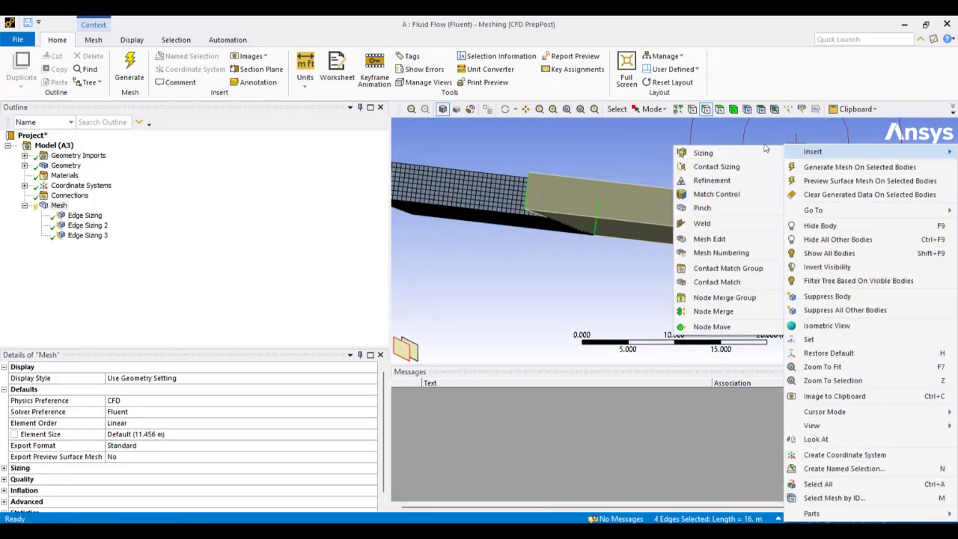
{"action": "left_click", "coordinate": [704, 154]}
Define the neighbouring block's thickness-edge sizing by Number of Divisions with 8 divisions
{"action": "left_click", "coordinate": [305, 421]}
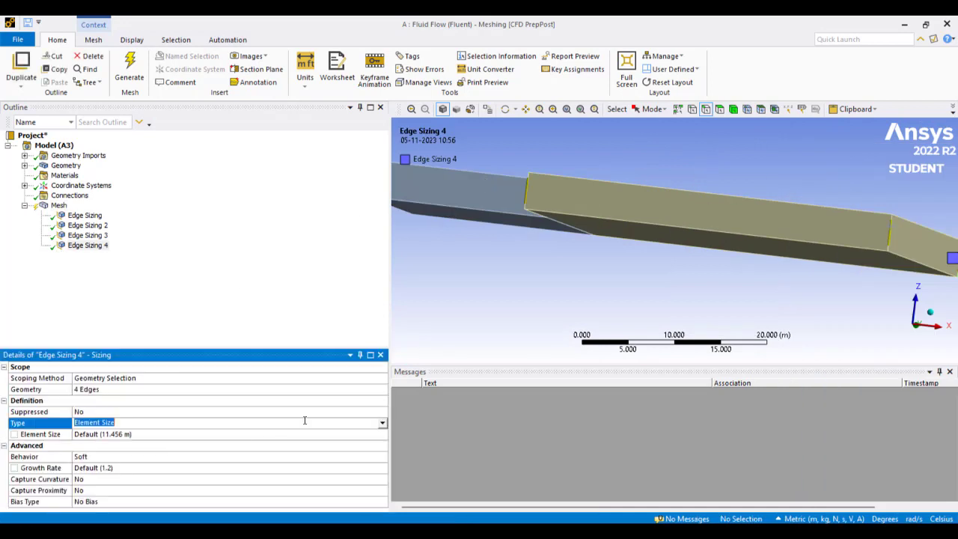
{"action": "left_click", "coordinate": [384, 425]}
{"action": "left_click", "coordinate": [102, 441]}
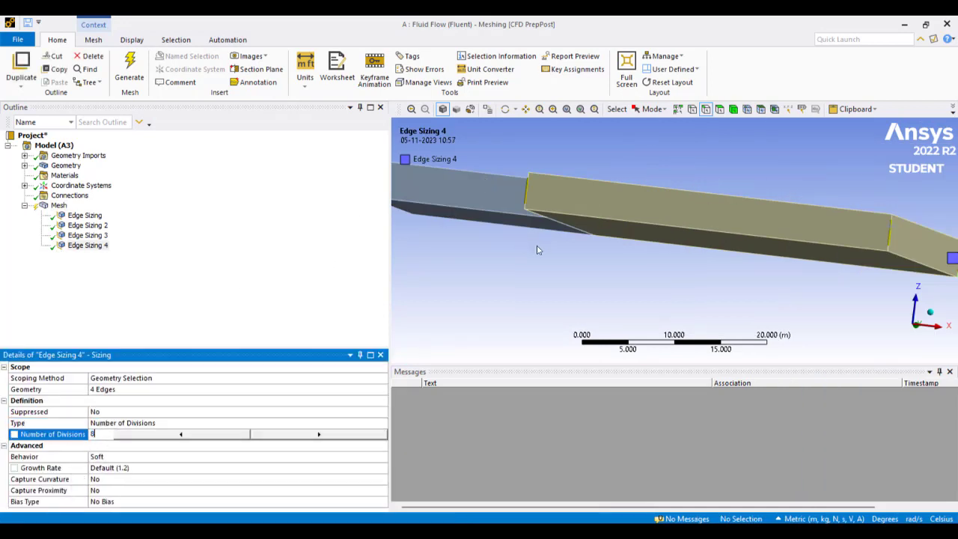
{"action": "key", "text": "Return"}
Insert a fifth mesh sizing on the neighbouring block's two short Y-parallel edges extending below the meshed block
{"action": "middle_click_drag", "start_coordinate": [557, 288], "coordinate": [567, 335]}
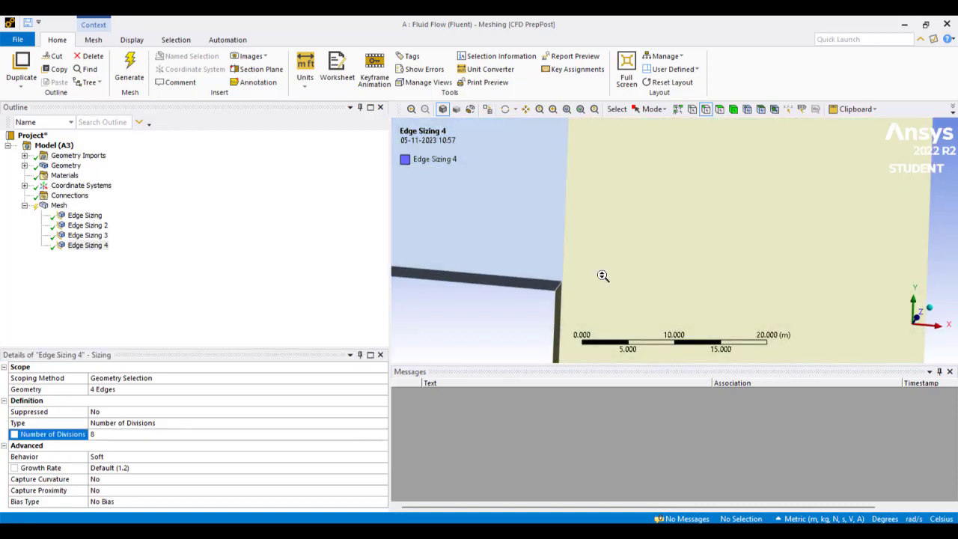
{"action": "scroll", "coordinate": [631, 252], "scroll_direction": "up", "scroll_amount": 4}
{"action": "scroll", "coordinate": [632, 253], "scroll_direction": "down", "scroll_amount": 7}
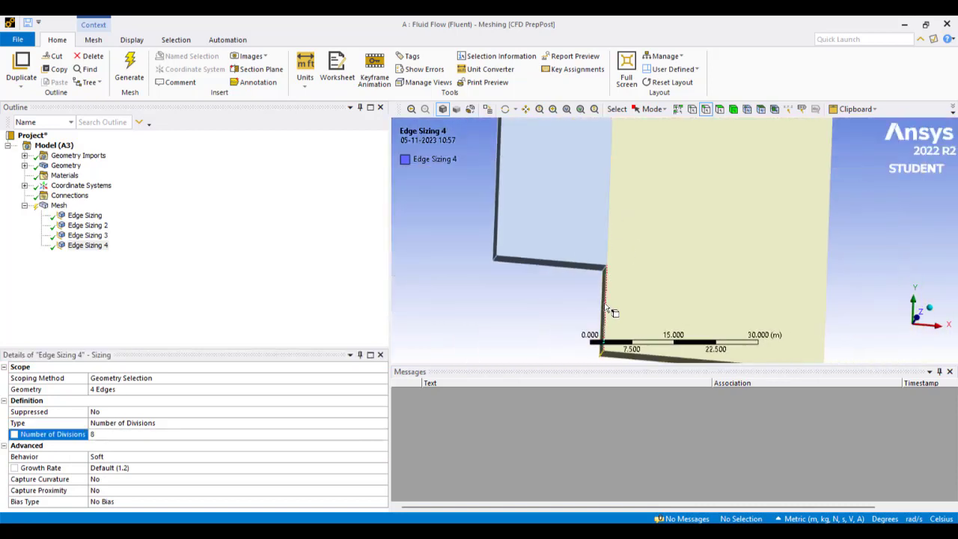
{"action": "left_click", "coordinate": [607, 307]}
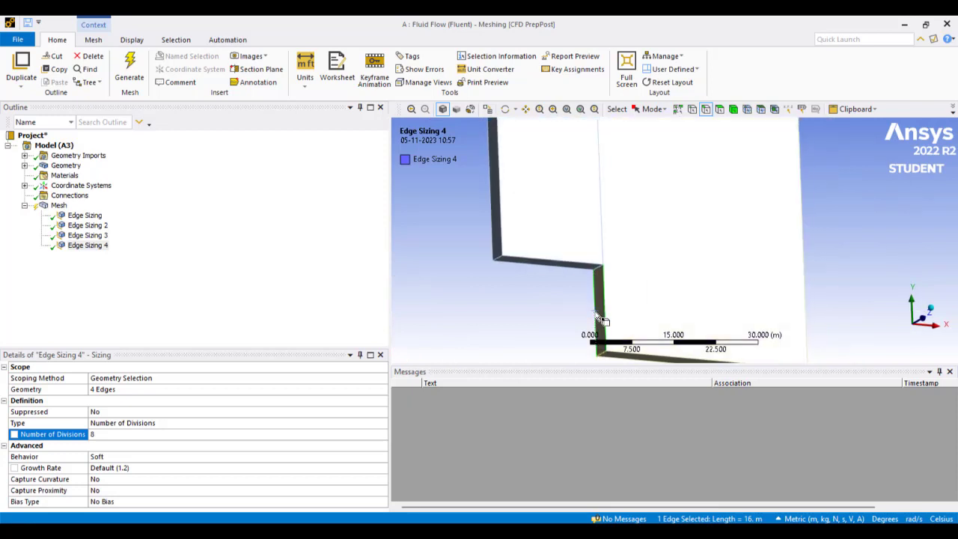
{"action": "left_click", "coordinate": [596, 333], "text": "ctrl"}
{"action": "right_click", "coordinate": [596, 333]}
{"action": "mouse_move", "coordinate": [661, 26]}
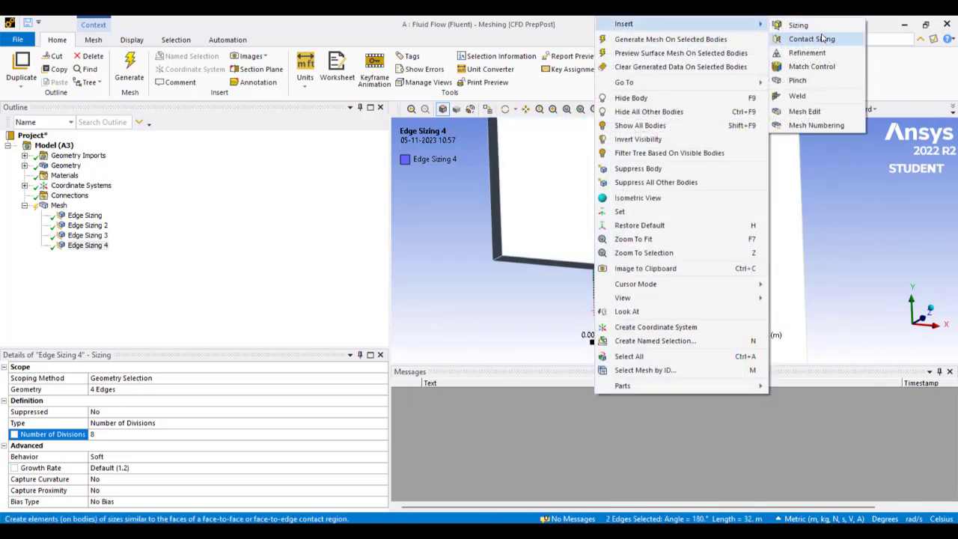
{"action": "left_click", "coordinate": [798, 25]}
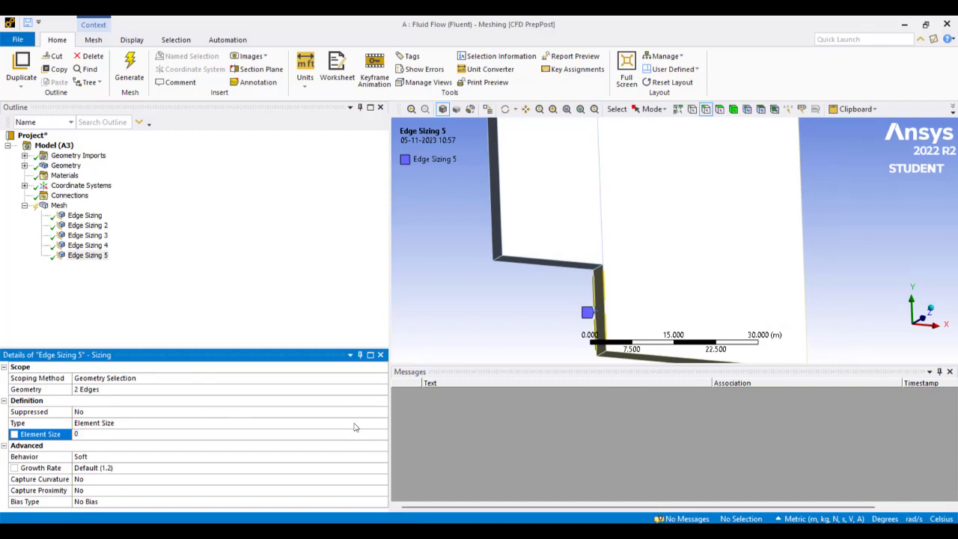
Define the short Y-parallel edge sizing by Number of Divisions with 32 divisions
{"action": "left_click", "coordinate": [387, 423]}
{"action": "left_click", "coordinate": [172, 439]}
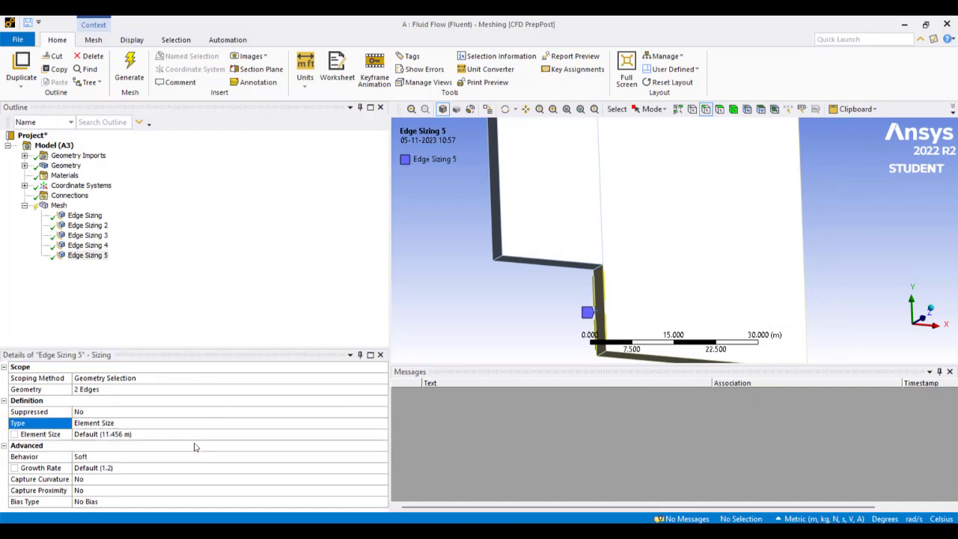
{"action": "left_click", "coordinate": [109, 435]}
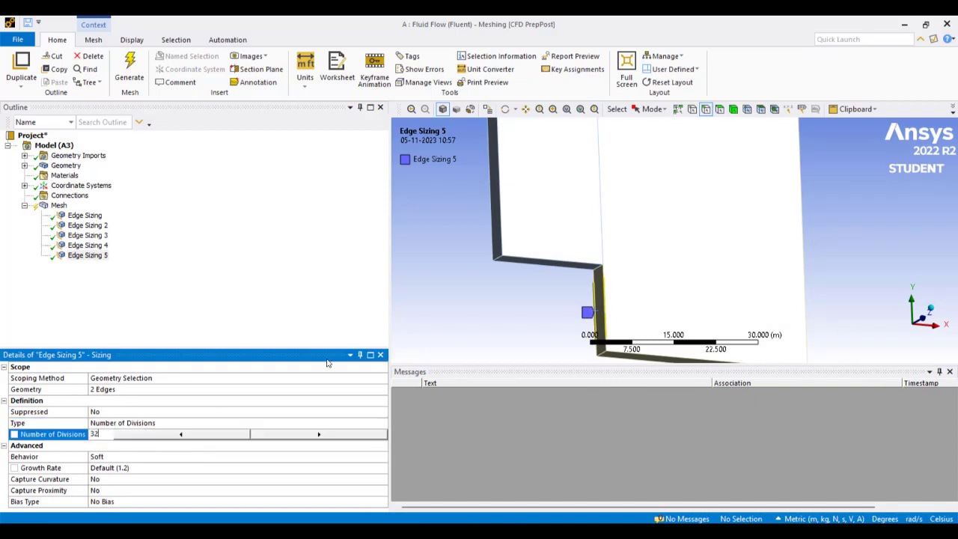
{"action": "type", "text": "32"}
{"action": "key", "text": "Return"}
Insert a sixth mesh sizing on the two long Y-parallel edges where the two blocks meet
{"action": "left_click", "coordinate": [599, 263]}
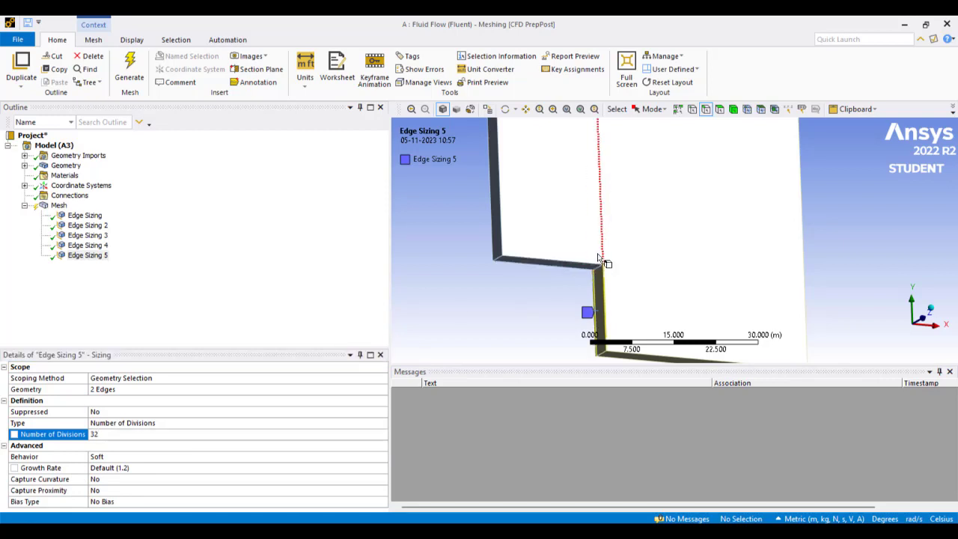
{"action": "left_click", "coordinate": [504, 228]}
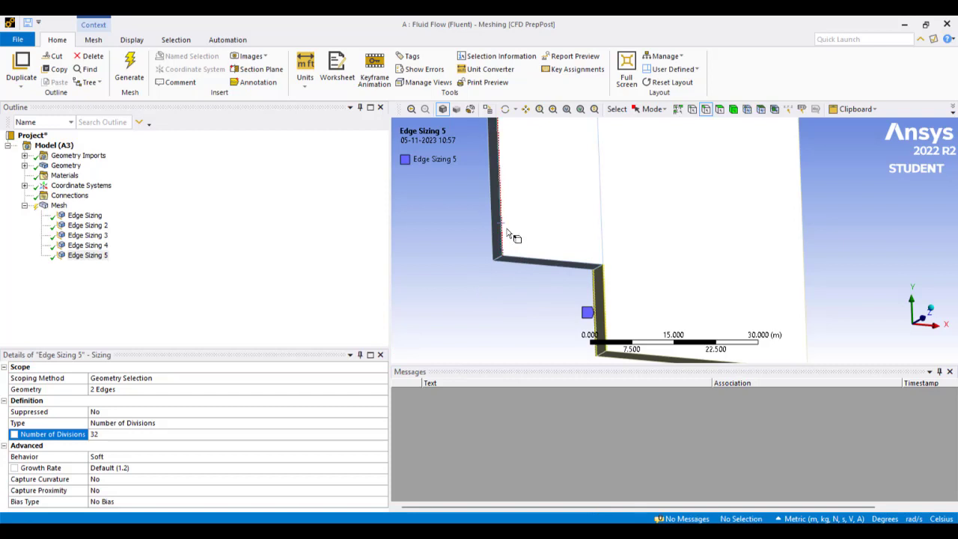
{"action": "left_click", "coordinate": [88, 225]}
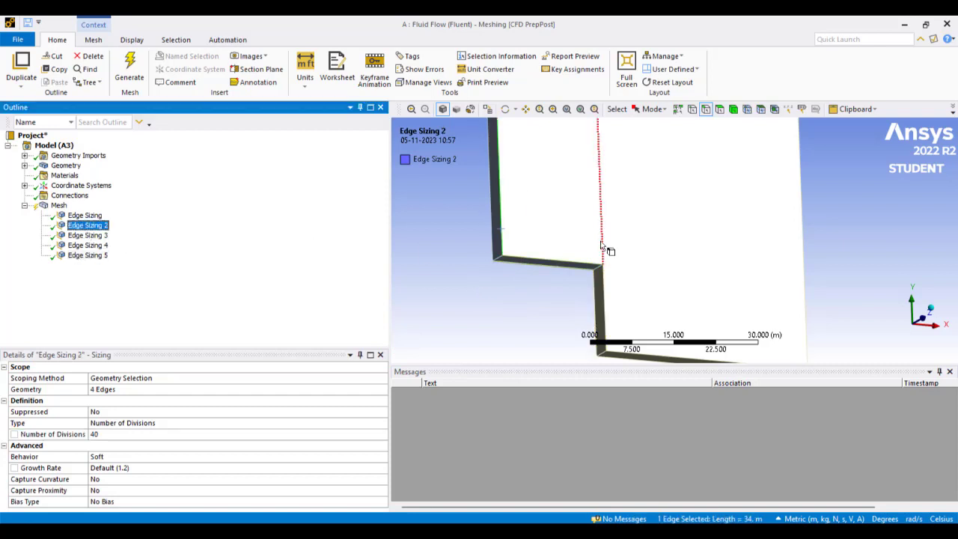
{"action": "middle_click_drag", "start_coordinate": [561, 307], "coordinate": [658, 280]}
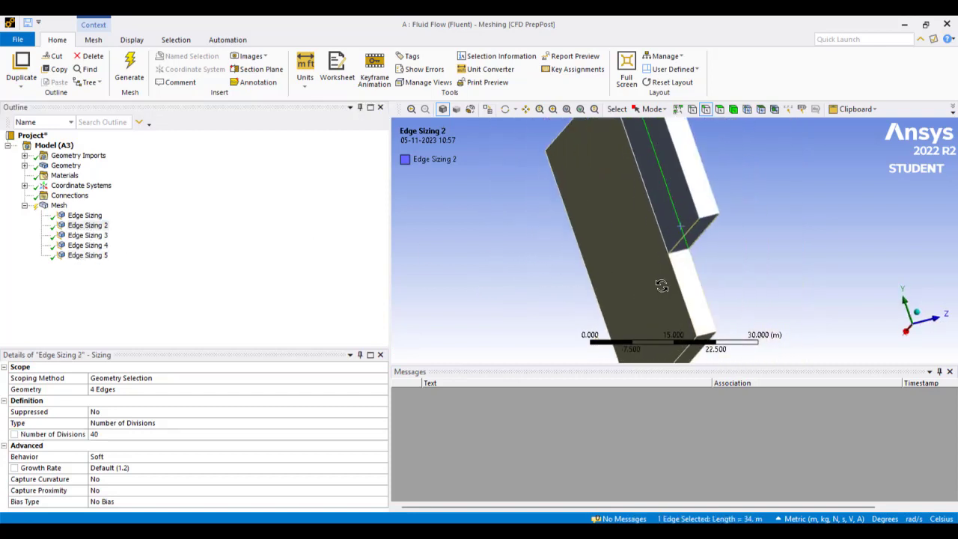
{"action": "right_click", "coordinate": [662, 244]}
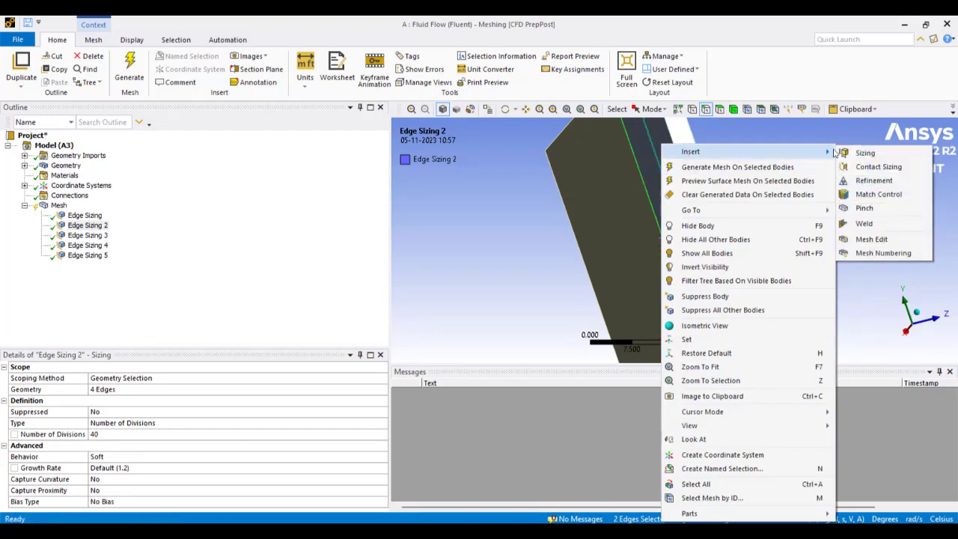
{"action": "left_click", "coordinate": [871, 166]}
Define the shared long-edge sizing by Number of Divisions with 68 divisions
{"action": "double_click", "coordinate": [114, 424]}
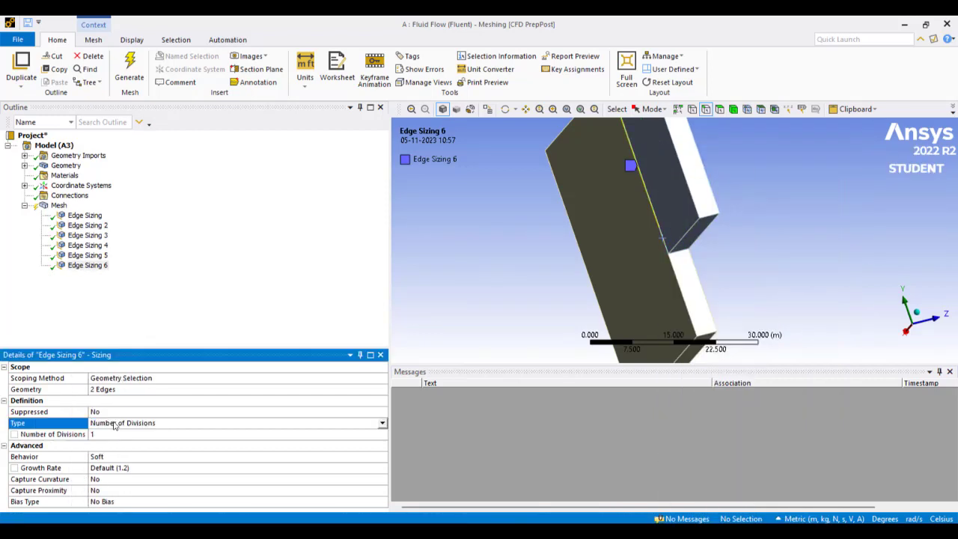
{"action": "left_click", "coordinate": [109, 433]}
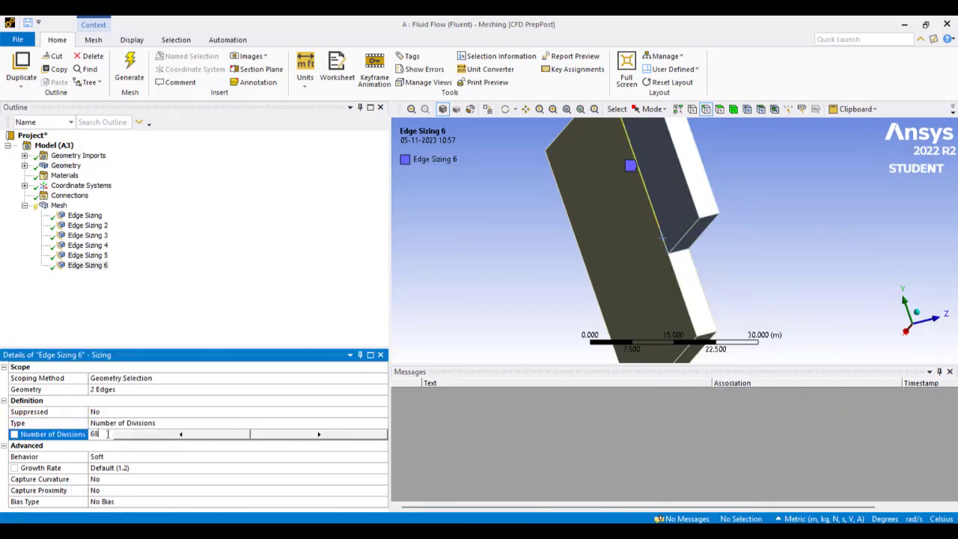
{"action": "key", "text": "Return"}
Insert a seventh mesh sizing on two of the neighbouring block's width edges, parallel to the X axis
{"action": "middle_click_drag", "start_coordinate": [707, 261], "coordinate": [597, 234]}
{"action": "left_click", "coordinate": [591, 182]}
{"action": "middle_click_drag", "start_coordinate": [592, 181], "coordinate": [575, 303]}
{"action": "left_click", "coordinate": [738, 293], "text": "ctrl"}
{"action": "right_click", "coordinate": [575, 302]}
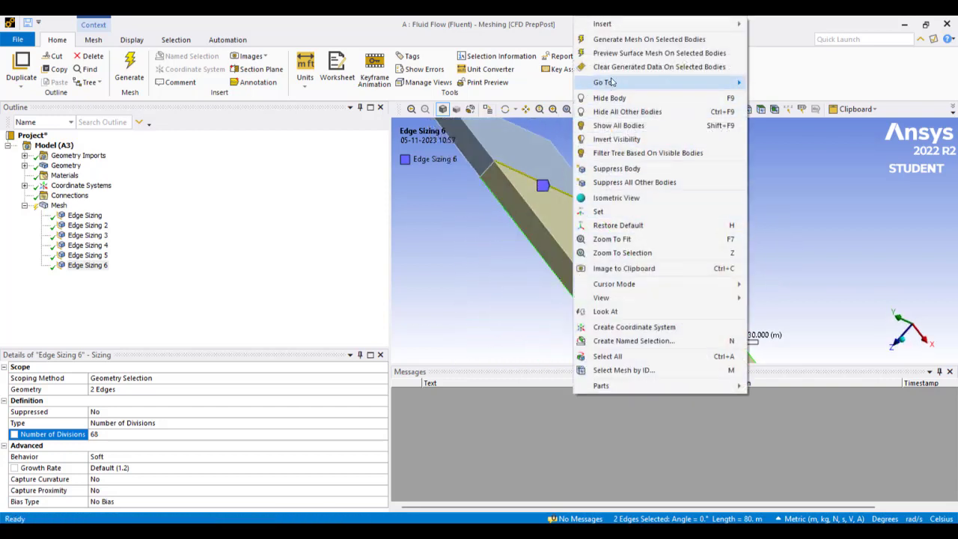
{"action": "mouse_move", "coordinate": [719, 24]}
{"action": "left_click", "coordinate": [811, 27]}
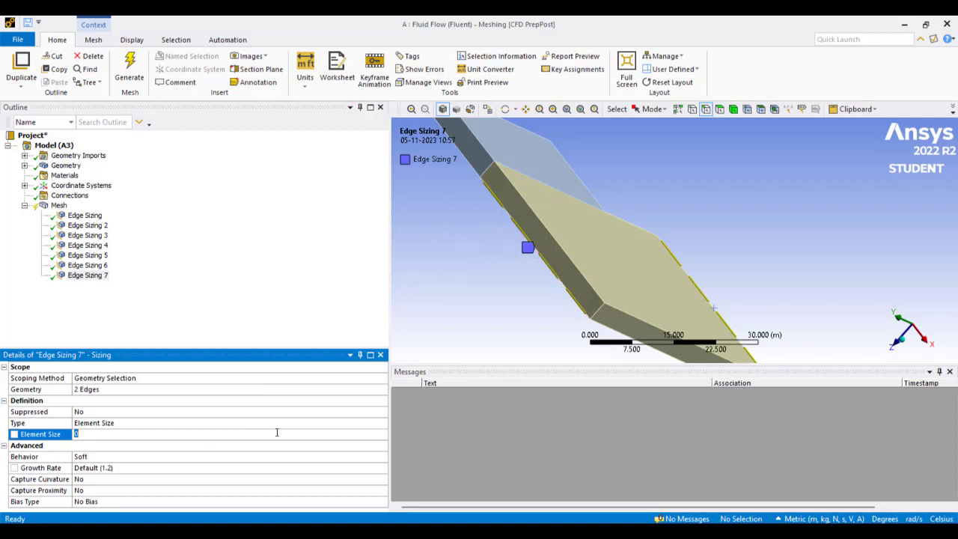
Define the seventh edge sizing by Number of Divisions with 80 divisions
{"action": "left_click", "coordinate": [378, 425]}
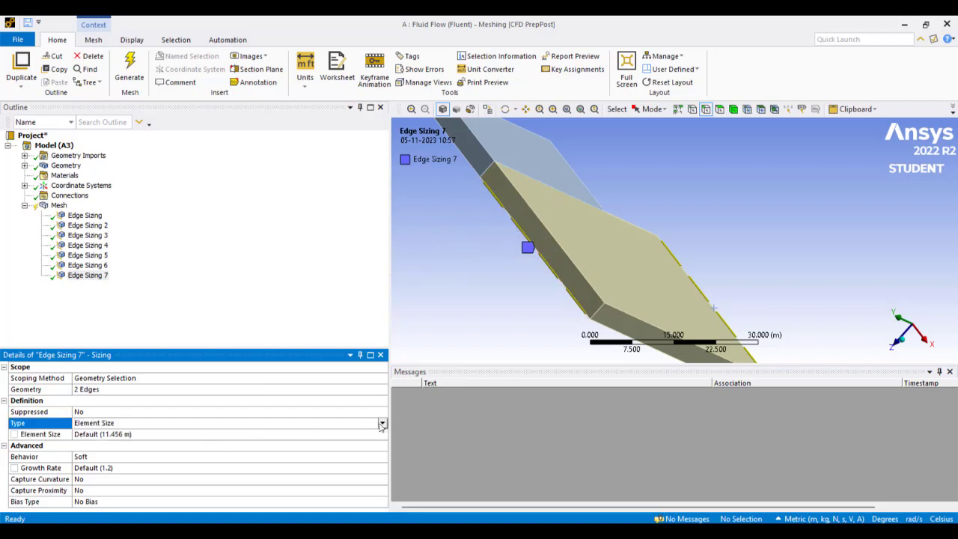
{"action": "left_click", "coordinate": [382, 425]}
{"action": "left_click", "coordinate": [150, 446]}
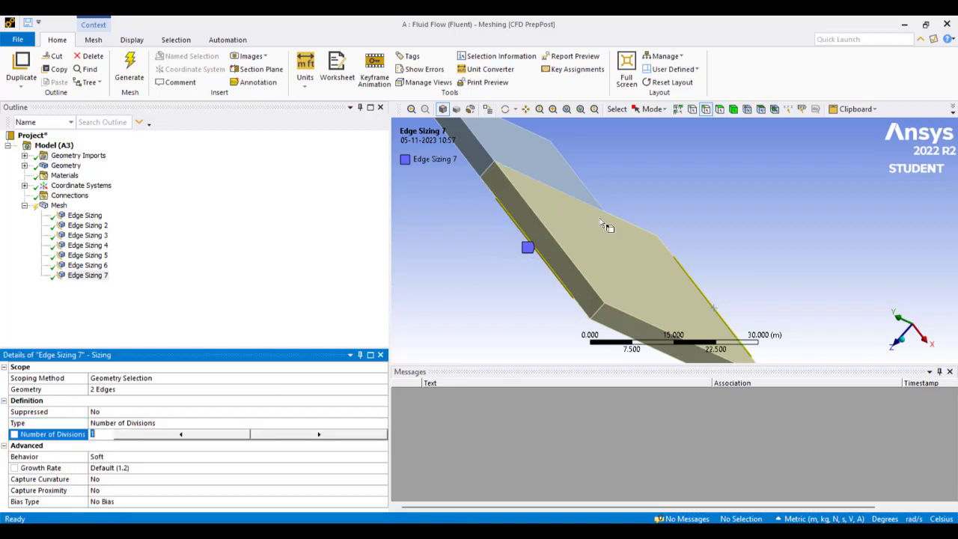
{"action": "left_click", "coordinate": [552, 237]}
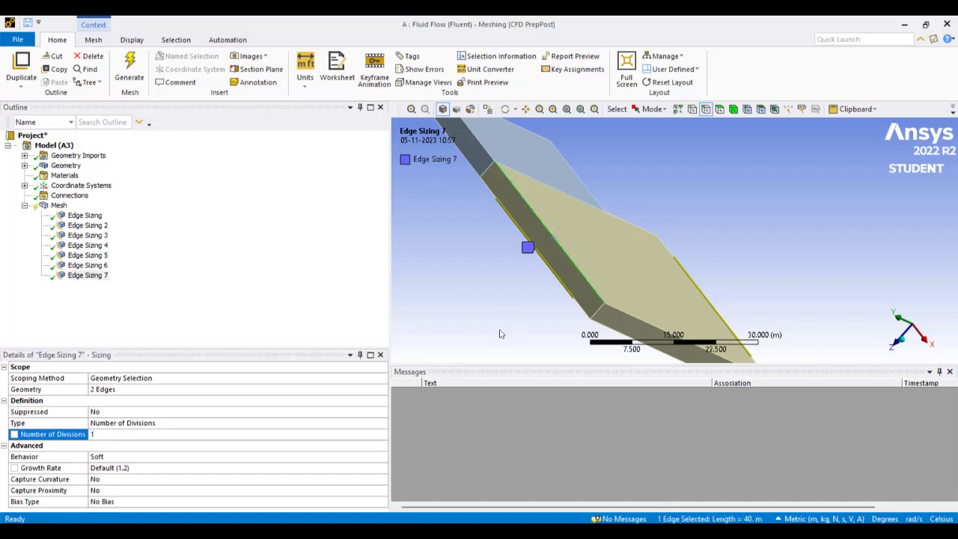
{"action": "left_click", "coordinate": [166, 437]}
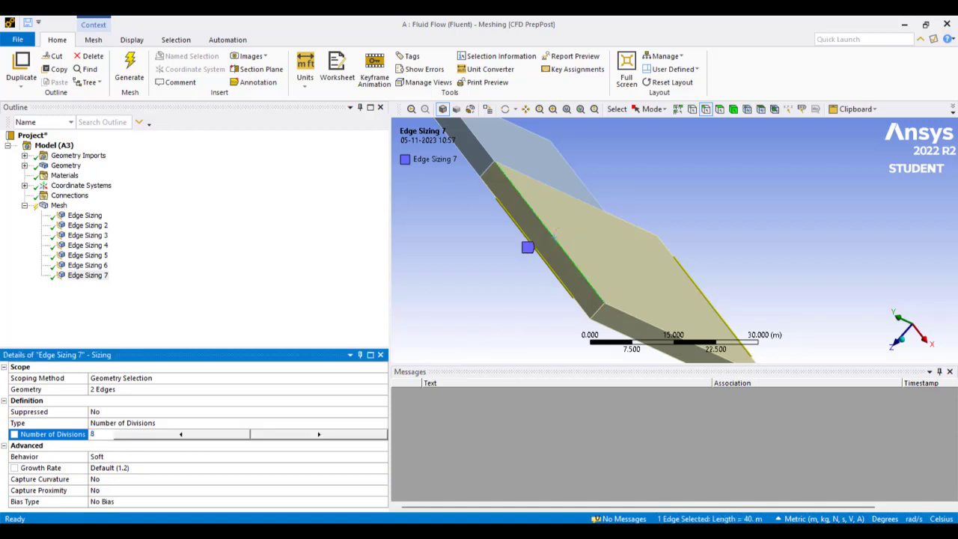
{"action": "left_click", "coordinate": [502, 266]}
Set the seventh edge sizing's number of divisions to 40
{"action": "middle_click_drag", "start_coordinate": [496, 270], "coordinate": [606, 278]}
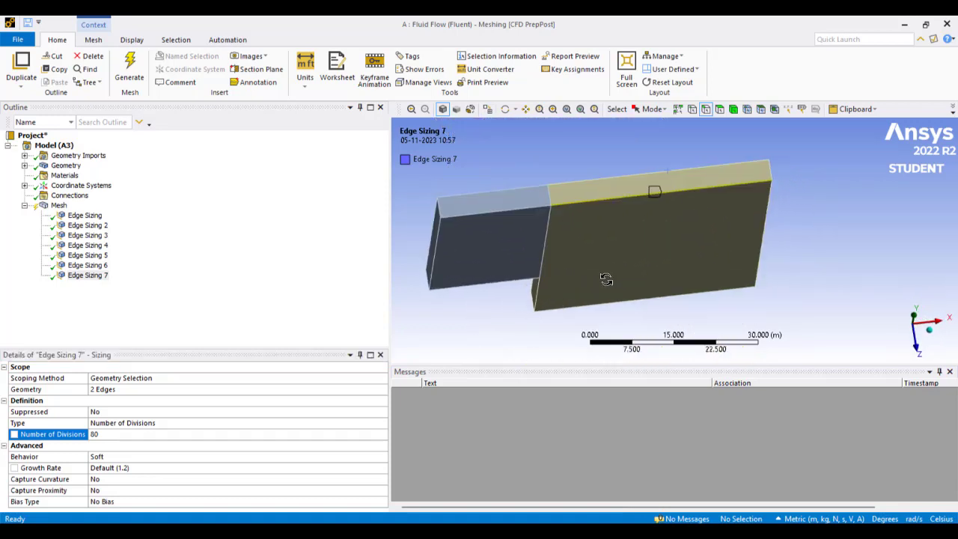
{"action": "left_click", "coordinate": [108, 439]}
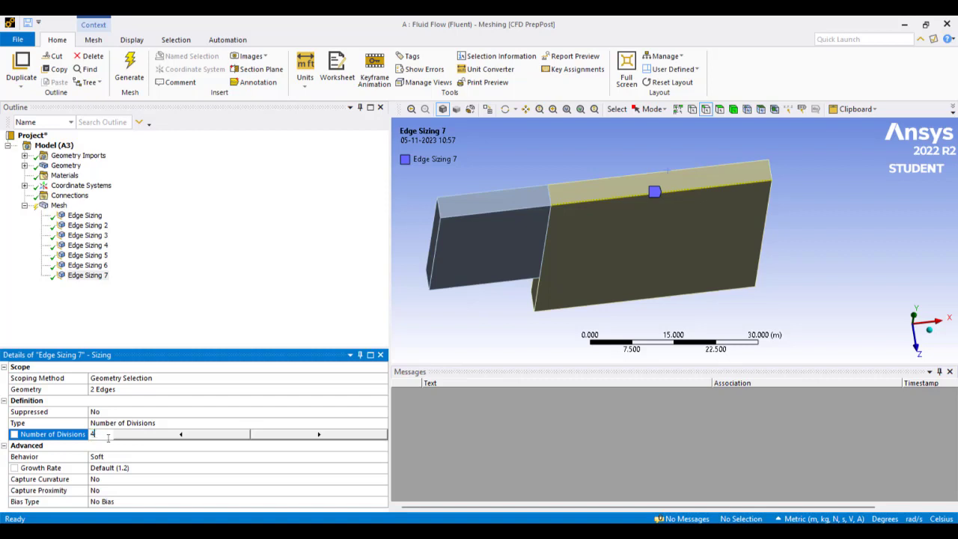
{"action": "key", "text": "Return"}
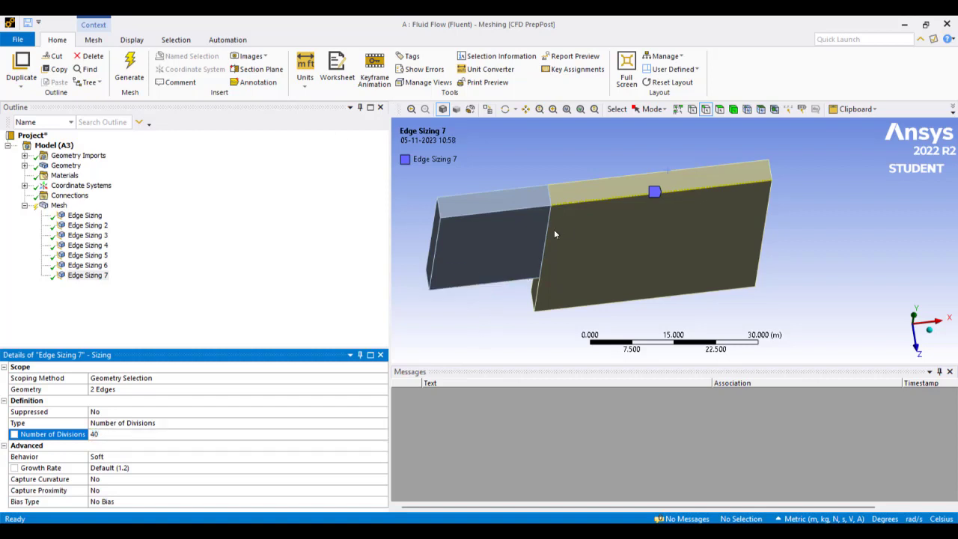
Give the seventh edge sizing the short-to-long bias type with a bias factor of 2
{"action": "scroll", "coordinate": [541, 244], "scroll_direction": "up", "scroll_amount": 3}
{"action": "middle_click_drag", "start_coordinate": [517, 195], "coordinate": [614, 181], "text": "ctrl"}
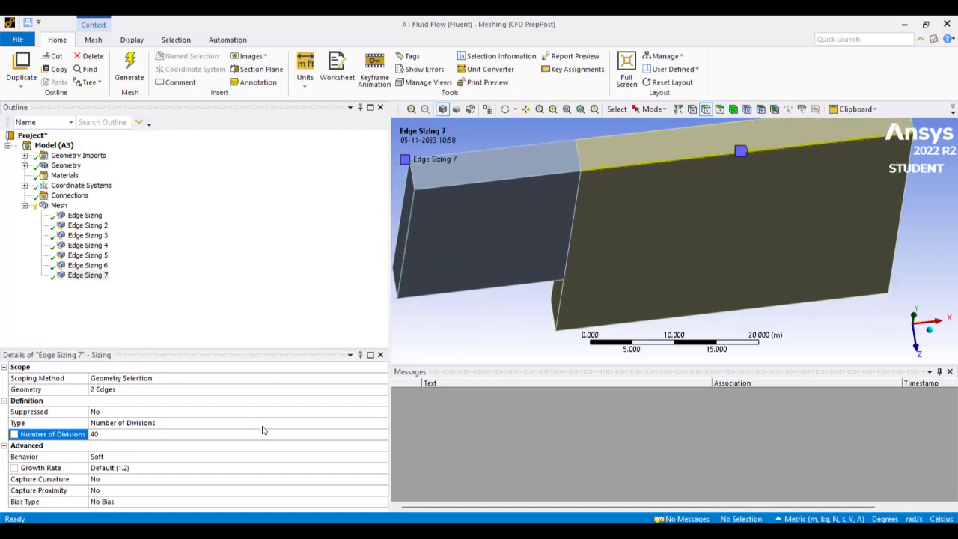
{"action": "left_click", "coordinate": [182, 502]}
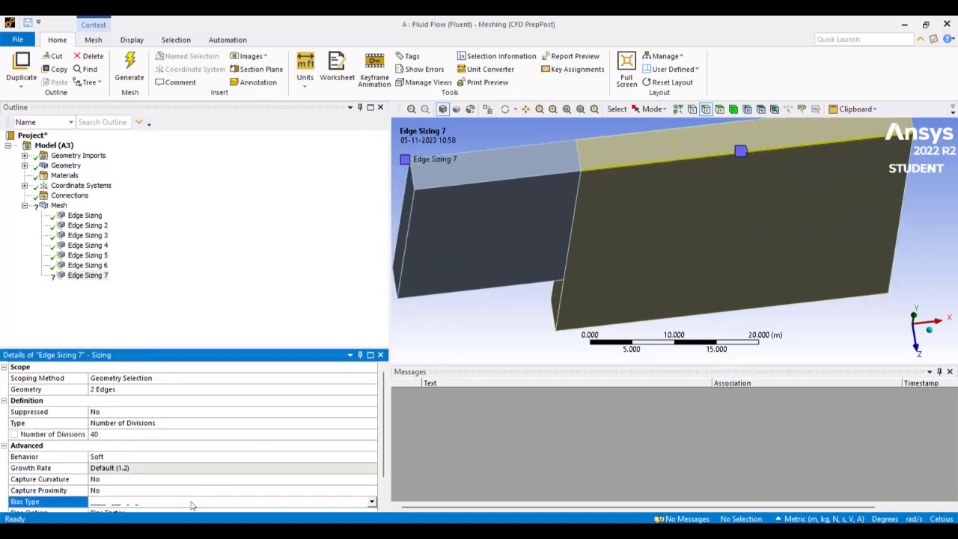
{"action": "left_click", "coordinate": [202, 497]}
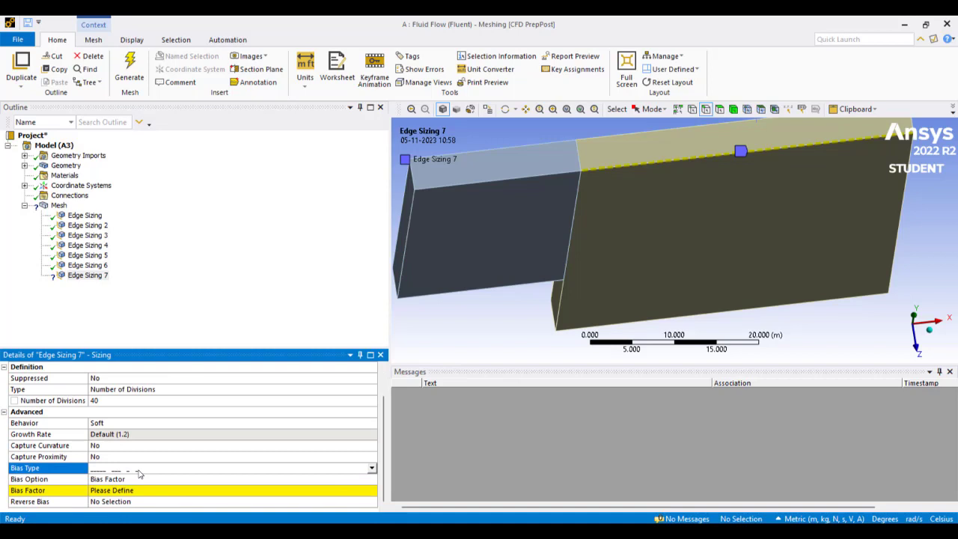
{"action": "scroll", "coordinate": [146, 474], "scroll_direction": "down", "scroll_amount": 1}
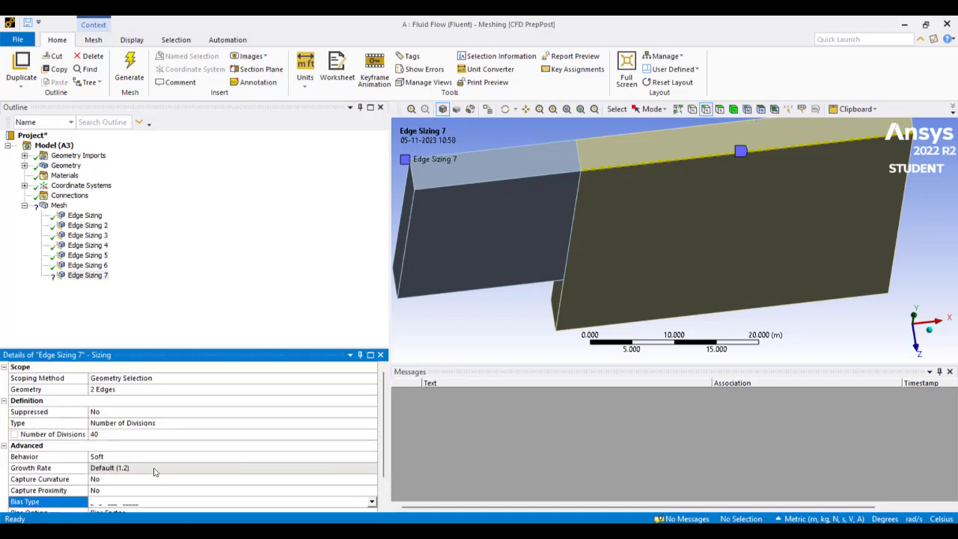
{"action": "middle_click_drag", "start_coordinate": [688, 211], "coordinate": [572, 267]}
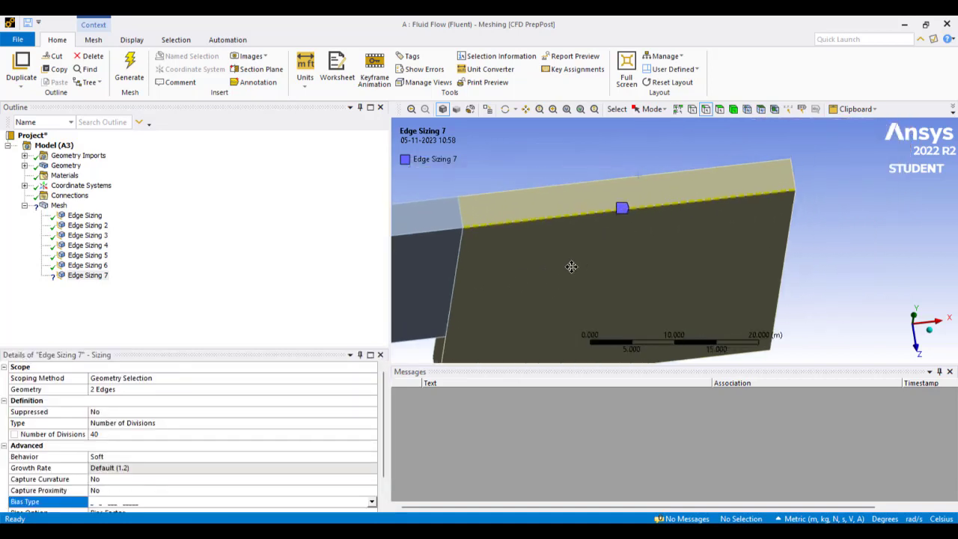
{"action": "scroll", "coordinate": [193, 506], "scroll_direction": "down", "scroll_amount": 1}
{"action": "left_click", "coordinate": [167, 491]}
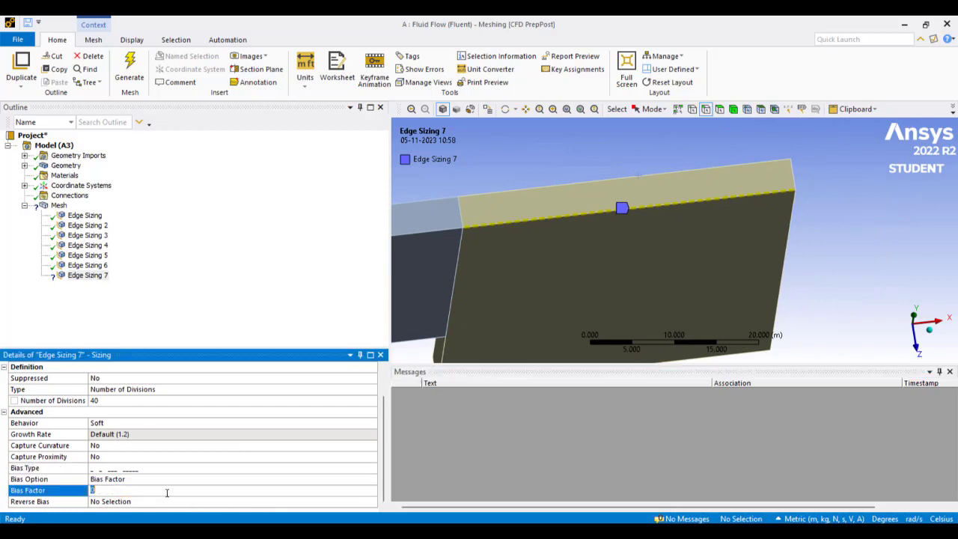
{"action": "key", "text": "Return"}
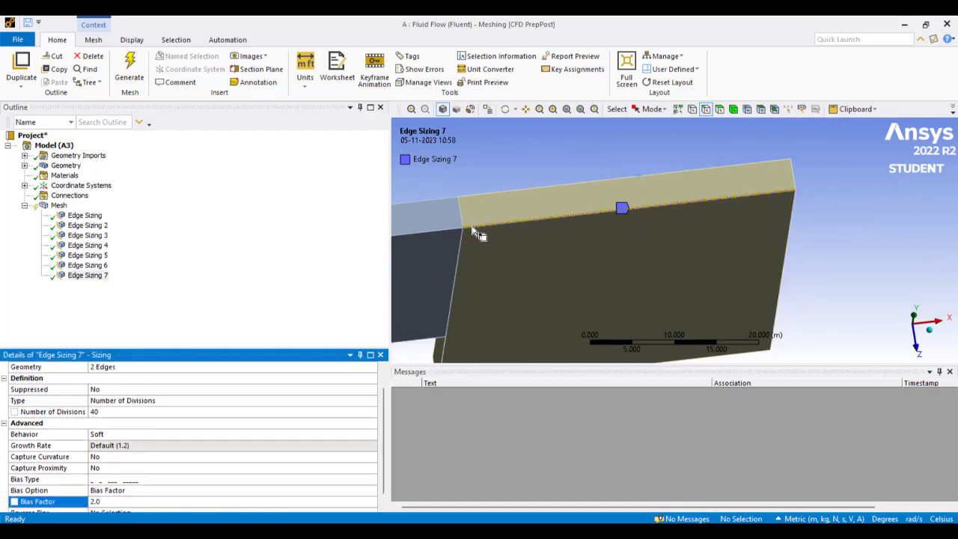
Insert an eighth mesh sizing on the larger block's other two width edges, parallel to the X axis
{"action": "middle_click_drag", "start_coordinate": [550, 246], "coordinate": [561, 338], "text": "ctrl"}
{"action": "scroll", "coordinate": [509, 228], "scroll_direction": "up", "scroll_amount": 4}
{"action": "scroll", "coordinate": [594, 182], "scroll_direction": "down", "scroll_amount": 7}
{"action": "middle_click_drag", "start_coordinate": [569, 137], "coordinate": [619, 313], "text": "ctrl"}
{"action": "scroll", "coordinate": [619, 313], "scroll_direction": "up", "scroll_amount": 4}
{"action": "middle_click_drag", "start_coordinate": [426, 308], "coordinate": [621, 242], "text": "ctrl"}
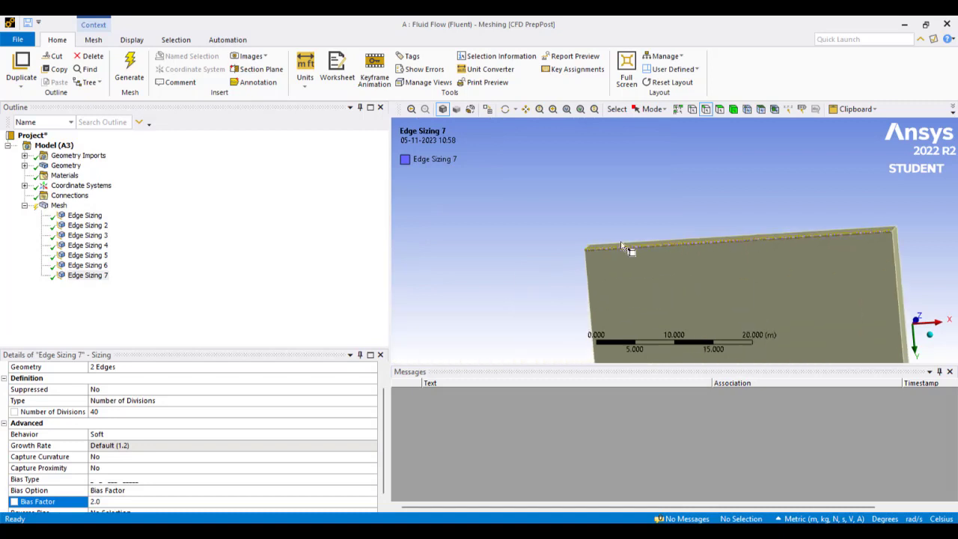
{"action": "middle_click_drag", "start_coordinate": [871, 193], "coordinate": [866, 324]}
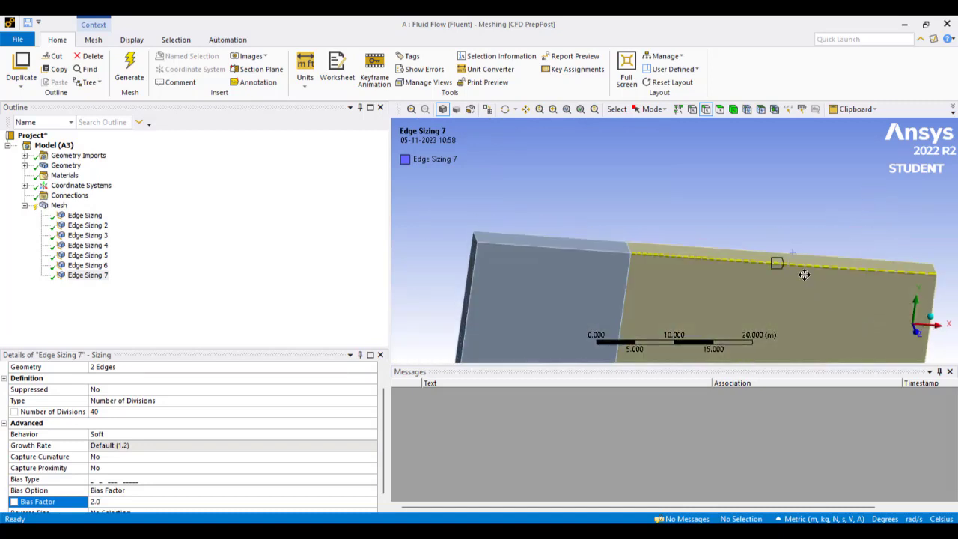
{"action": "middle_click_drag", "start_coordinate": [806, 275], "coordinate": [751, 299], "text": "ctrl"}
{"action": "left_click", "coordinate": [737, 206]}
{"action": "left_click", "coordinate": [750, 297], "text": "ctrl"}
{"action": "right_click", "coordinate": [751, 298]}
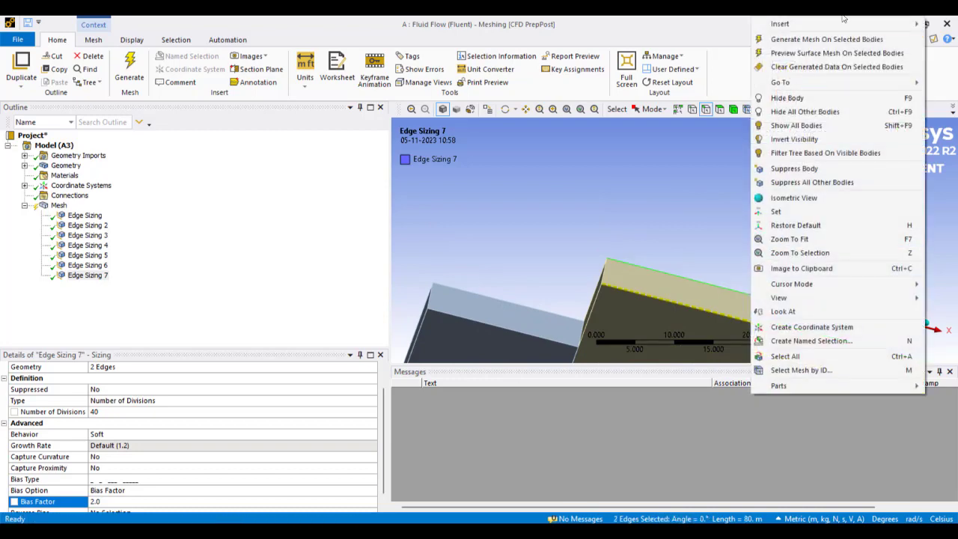
{"action": "left_click", "coordinate": [685, 25]}
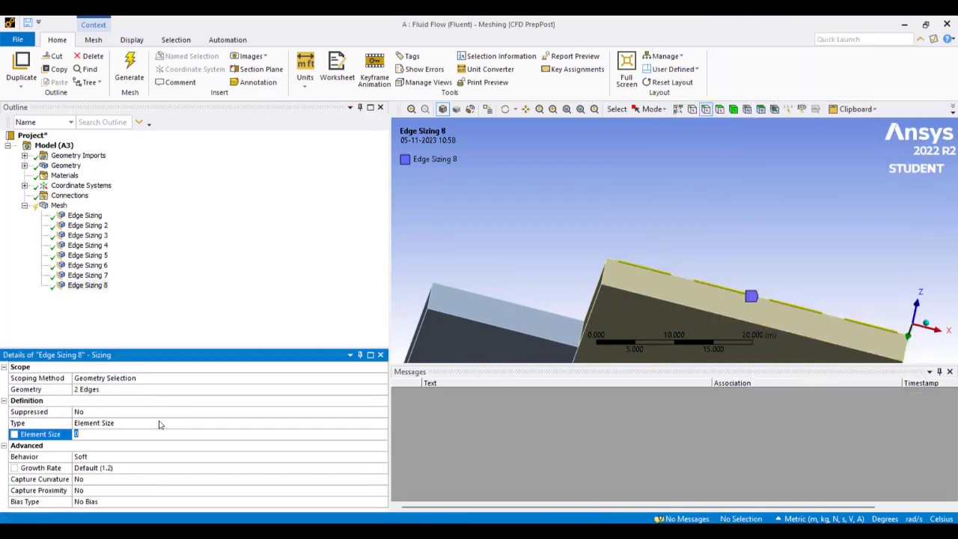
Define the eighth edge sizing with 40 divisions and the long-to-short bias type with a bias factor of 2
{"action": "double_click", "coordinate": [204, 425]}
{"action": "left_click", "coordinate": [146, 437]}
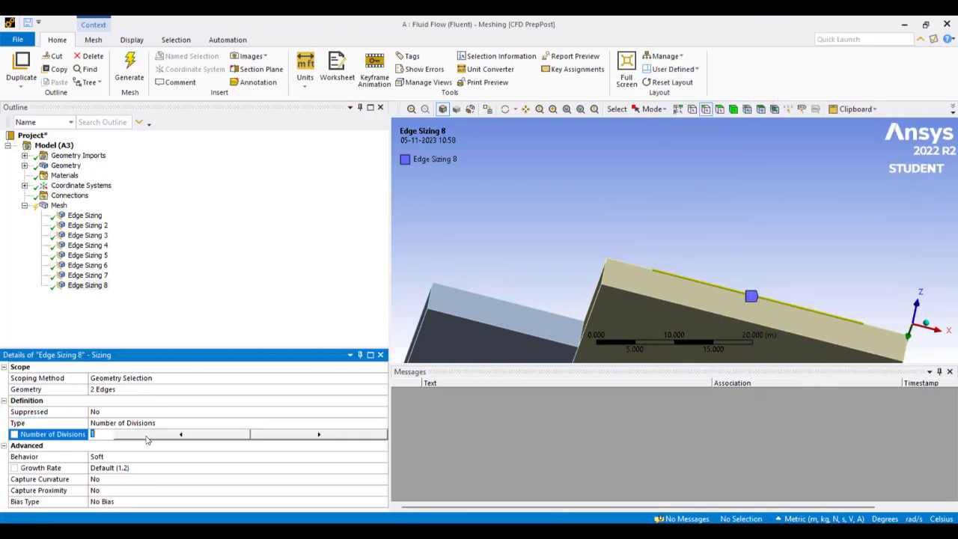
{"action": "double_click", "coordinate": [171, 504]}
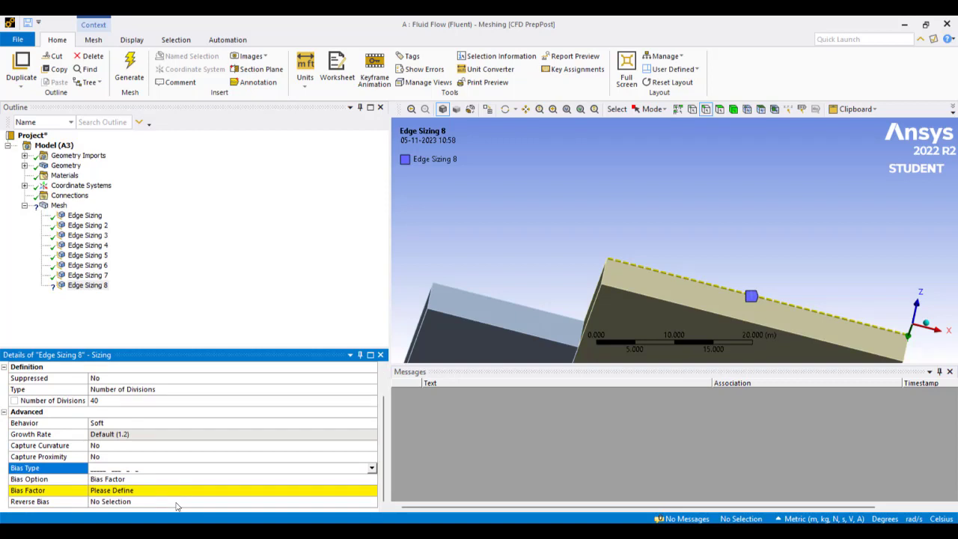
{"action": "left_click", "coordinate": [203, 491]}
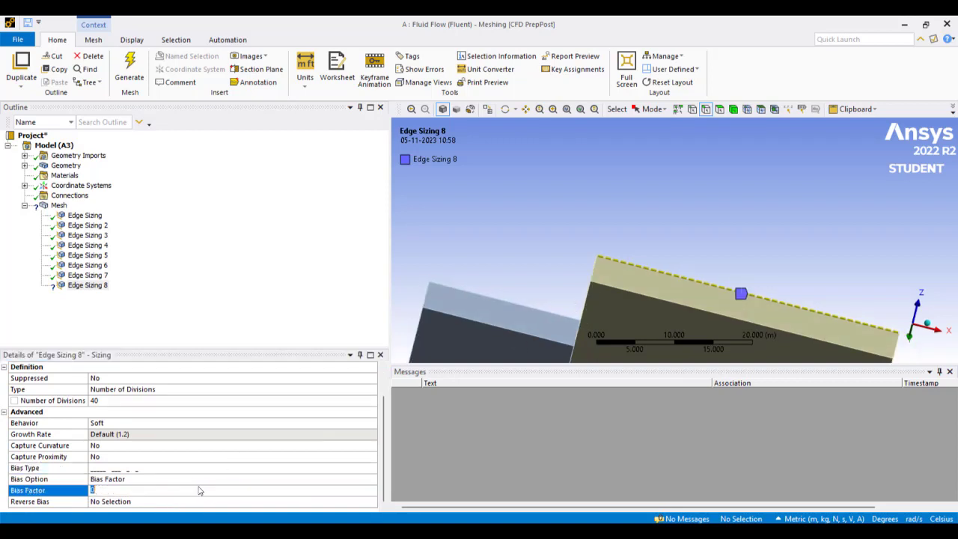
{"action": "type", "text": "2"}
{"action": "key", "text": "Return"}
Generate the mesh on the larger block's body only and display it
{"action": "middle_click_drag", "start_coordinate": [730, 203], "coordinate": [506, 183]}
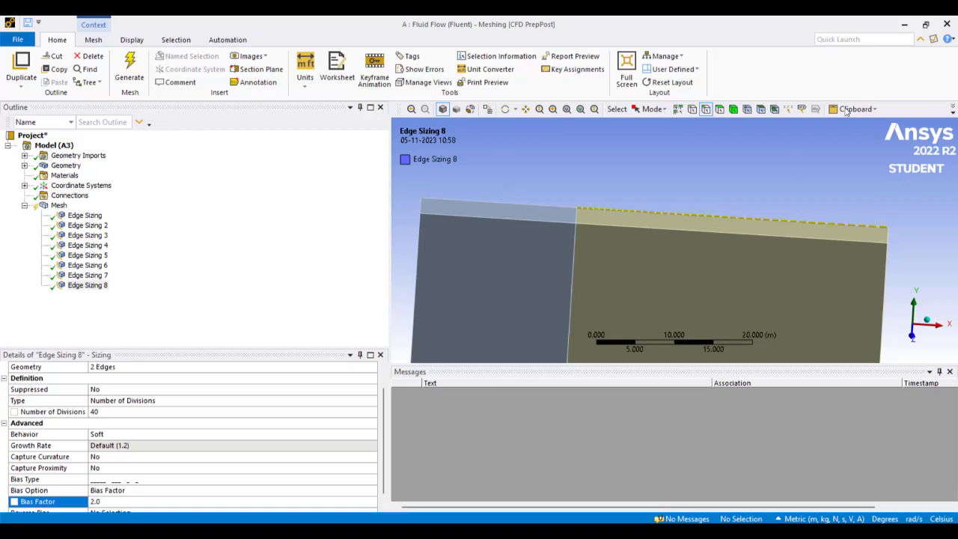
{"action": "left_click", "coordinate": [734, 110]}
{"action": "left_click", "coordinate": [698, 247]}
{"action": "right_click", "coordinate": [698, 247]}
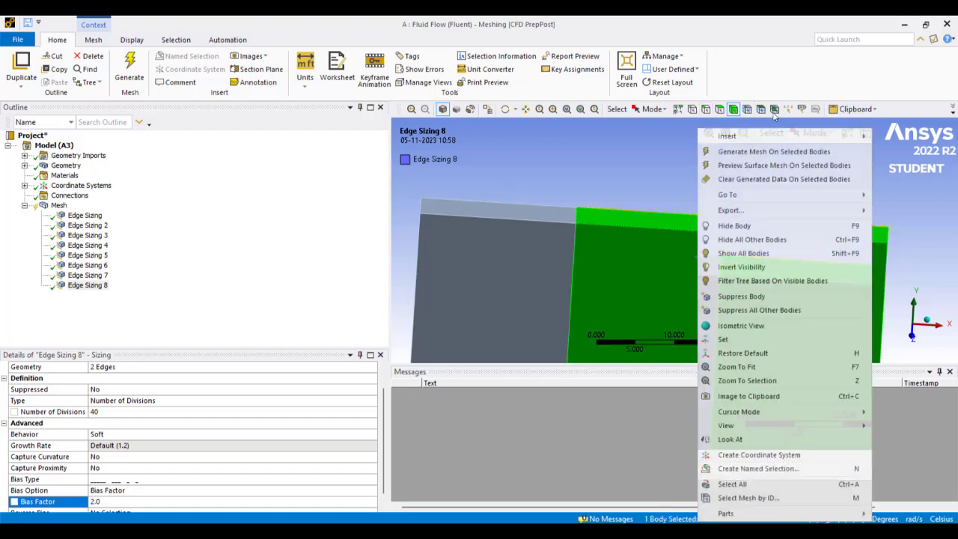
{"action": "left_click", "coordinate": [775, 152]}
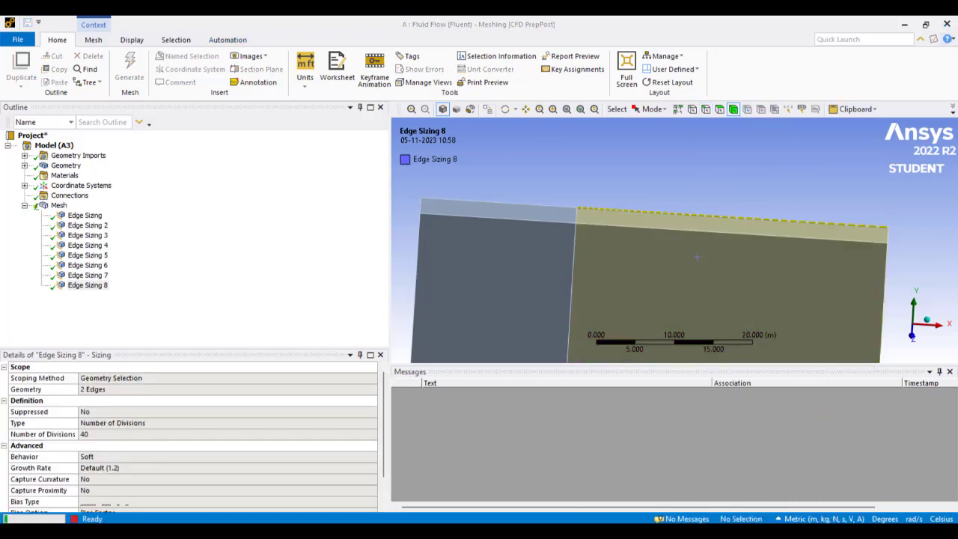
{"action": "left_click", "coordinate": [58, 205]}
{"action": "middle_click_drag", "start_coordinate": [570, 255], "coordinate": [755, 229]}
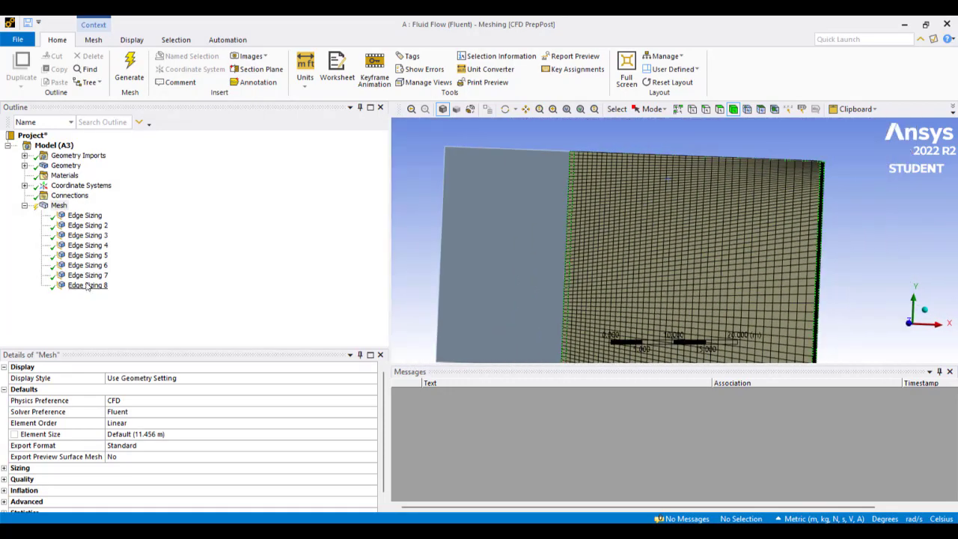
Review Edge Sizings 5 to 8 to check which edges they cover and their numbers of divisions
{"action": "left_click", "coordinate": [86, 265]}
{"action": "middle_click_drag", "start_coordinate": [503, 221], "coordinate": [532, 142]}
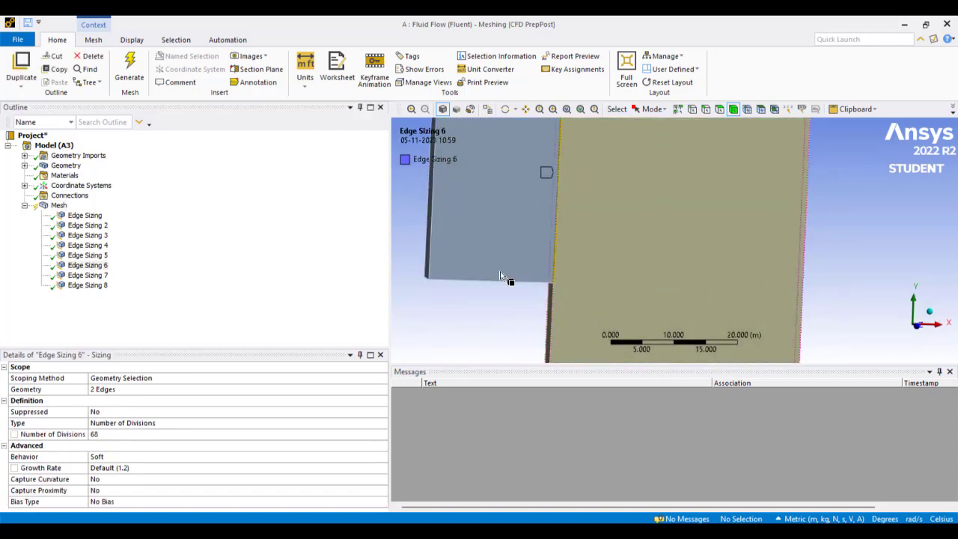
{"action": "left_click", "coordinate": [78, 267]}
{"action": "left_click", "coordinate": [83, 286]}
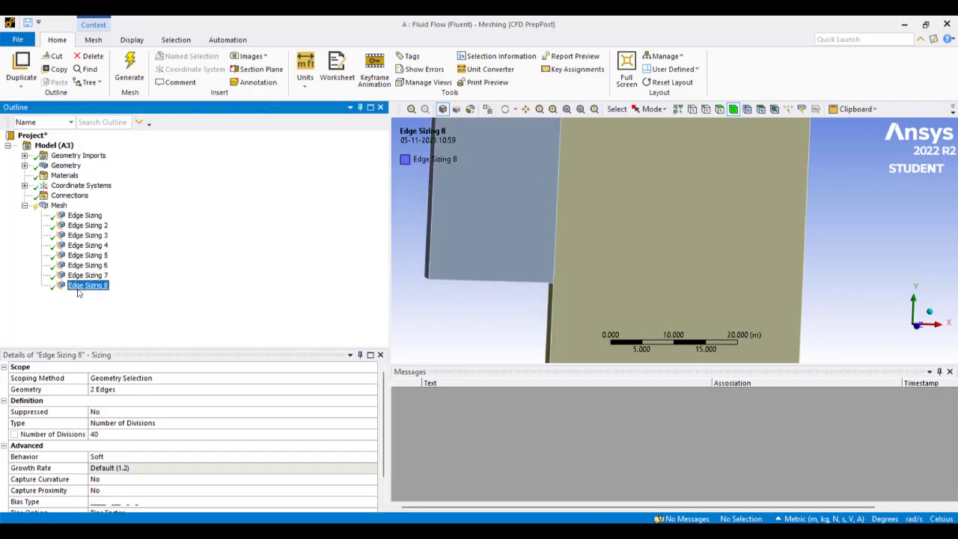
{"action": "left_click", "coordinate": [84, 275]}
{"action": "left_click", "coordinate": [86, 265]}
{"action": "left_click", "coordinate": [87, 256]}
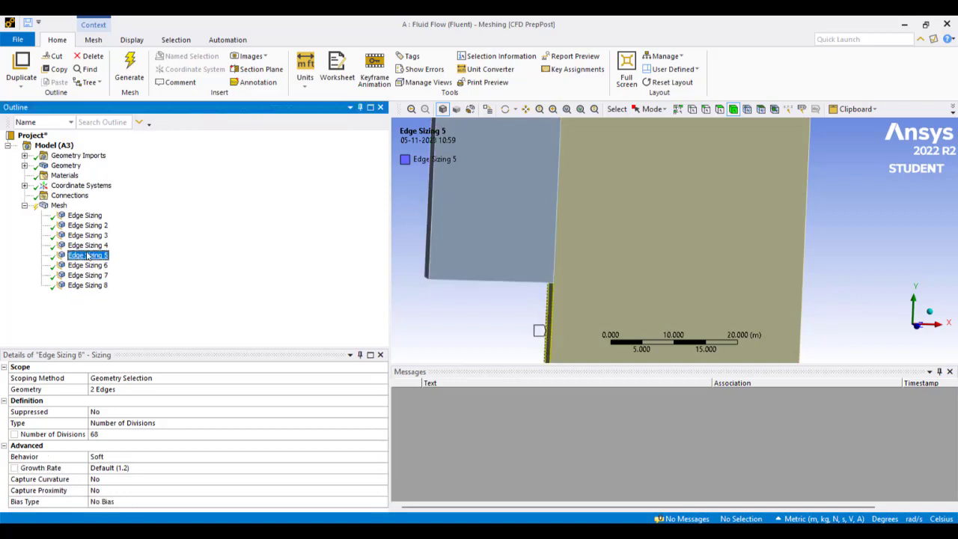
Insert a ninth mesh sizing on the larger block's two Y-parallel edges on the side away from the smaller block
{"action": "middle_click_drag", "start_coordinate": [854, 279], "coordinate": [790, 274]}
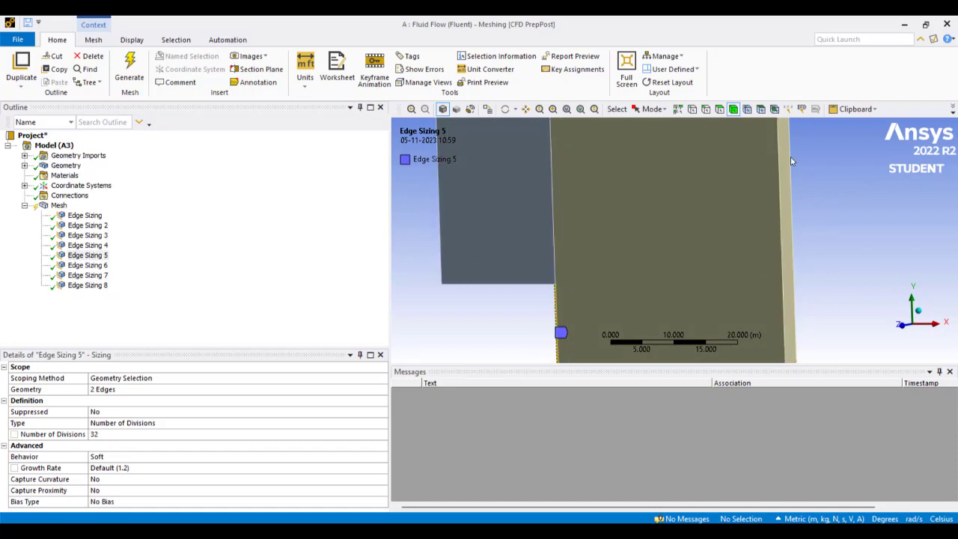
{"action": "left_click", "coordinate": [707, 109]}
{"action": "left_click", "coordinate": [780, 212]}
{"action": "left_click", "coordinate": [792, 232], "text": "ctrl"}
{"action": "right_click", "coordinate": [794, 228]}
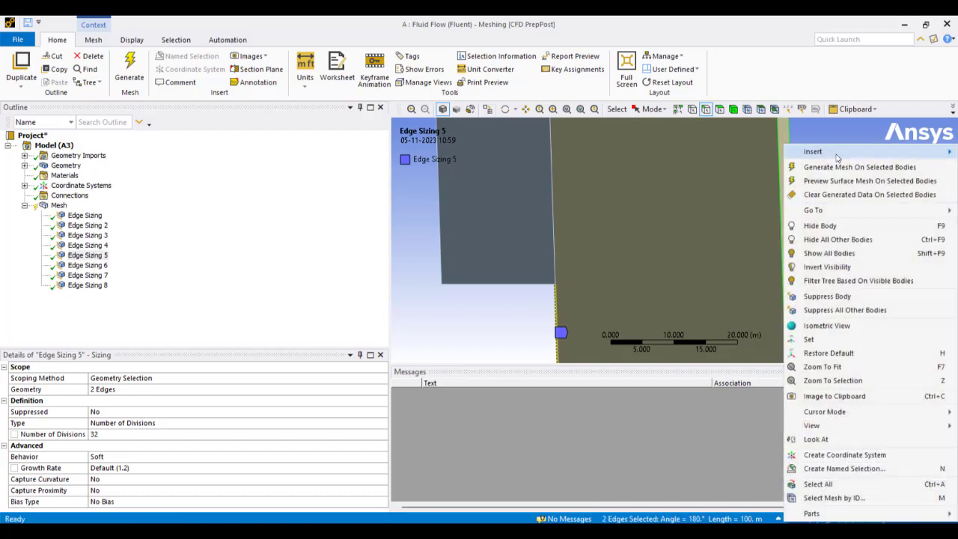
{"action": "mouse_move", "coordinate": [813, 152]}
{"action": "left_click", "coordinate": [713, 152]}
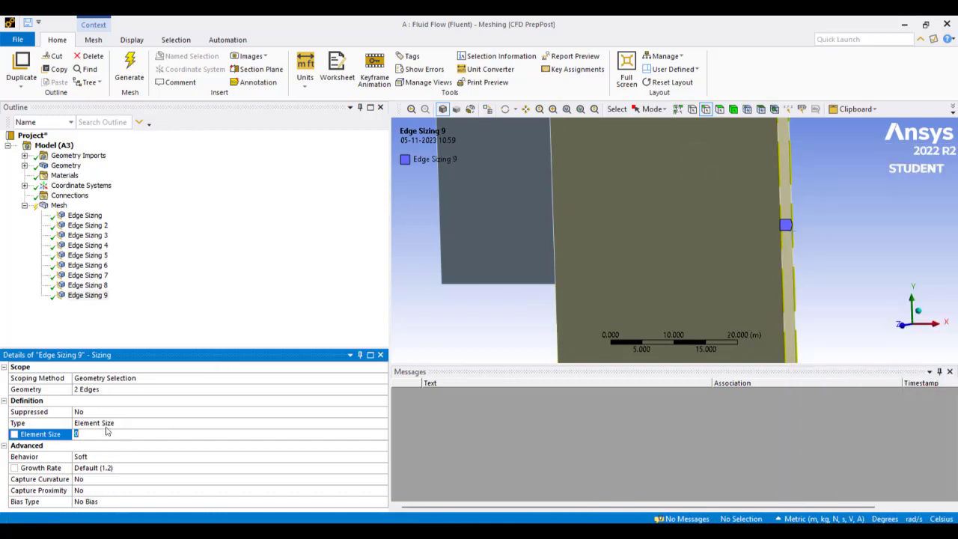
Define the ninth edge sizing by Number of Divisions with 100 divisions
{"action": "left_click", "coordinate": [107, 424]}
{"action": "left_click", "coordinate": [108, 444]}
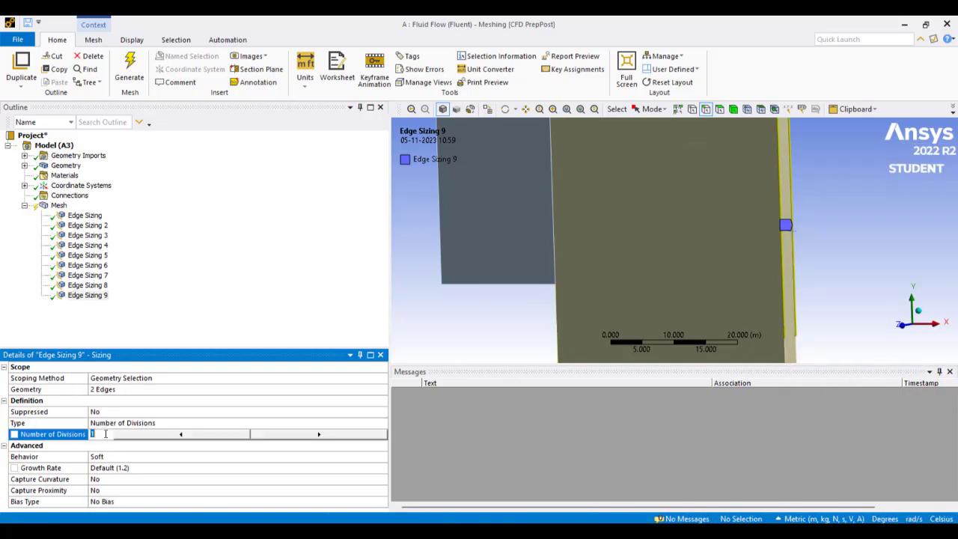
{"action": "key", "text": "Return"}
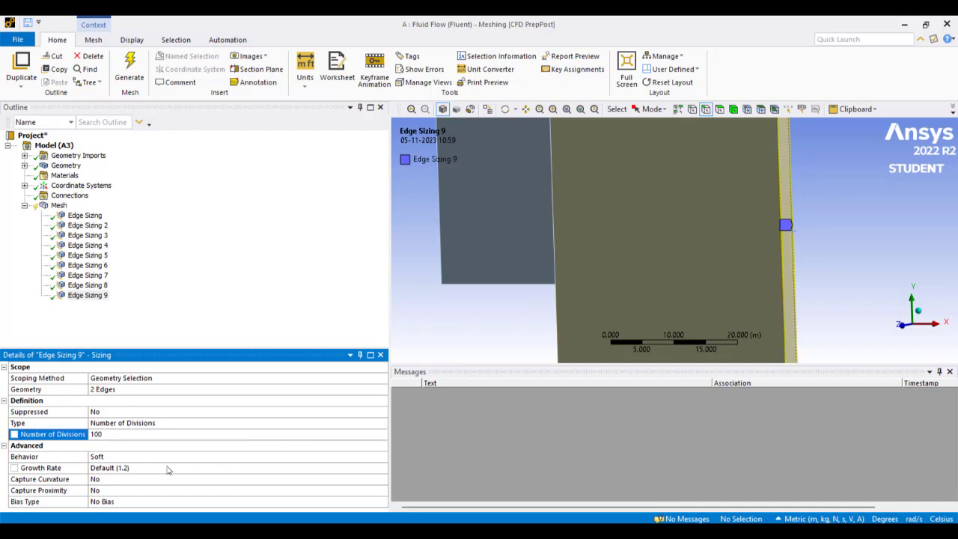
Set the behavior of Edge Sizings 9, 8, 7, 6 and 5 to Hard
{"action": "double_click", "coordinate": [150, 458]}
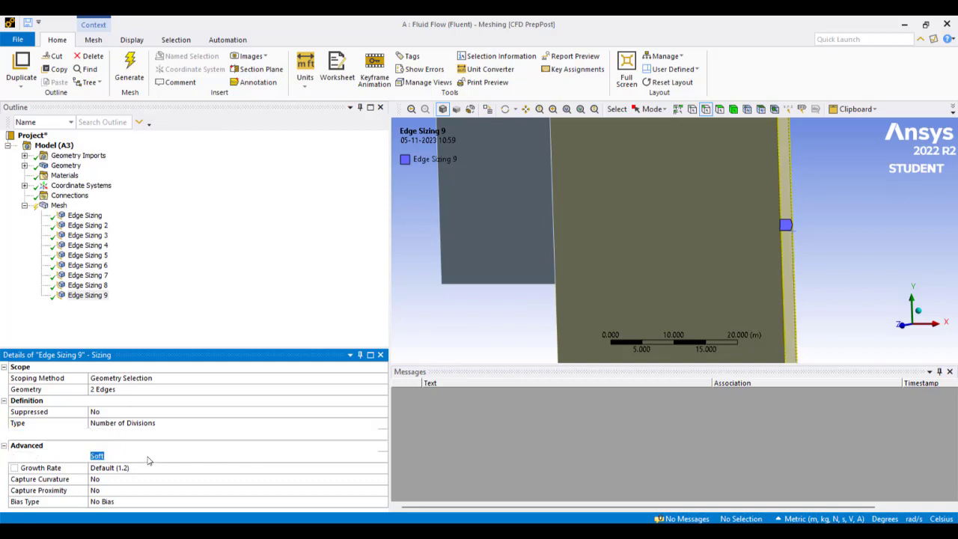
{"action": "left_click", "coordinate": [94, 285]}
{"action": "double_click", "coordinate": [113, 457]}
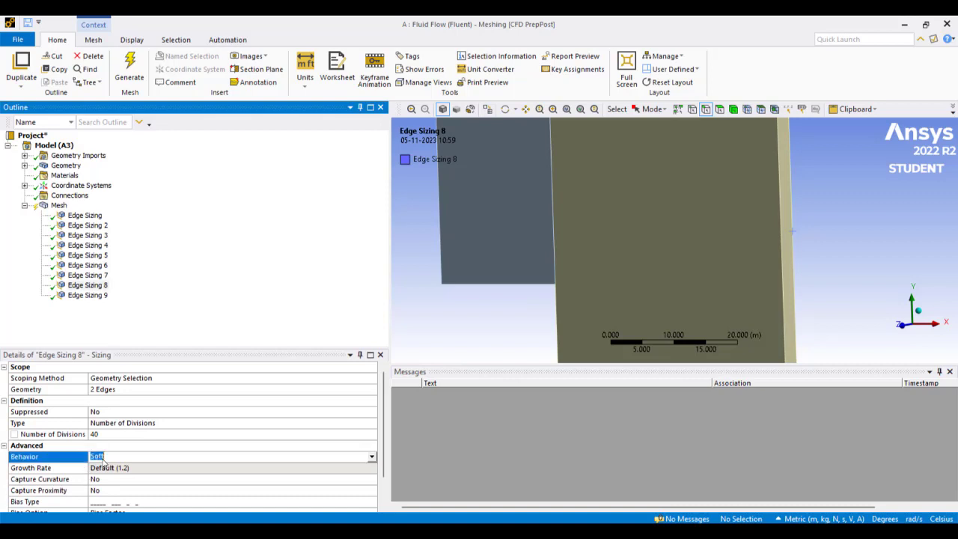
{"action": "left_click", "coordinate": [106, 276]}
{"action": "double_click", "coordinate": [124, 457]}
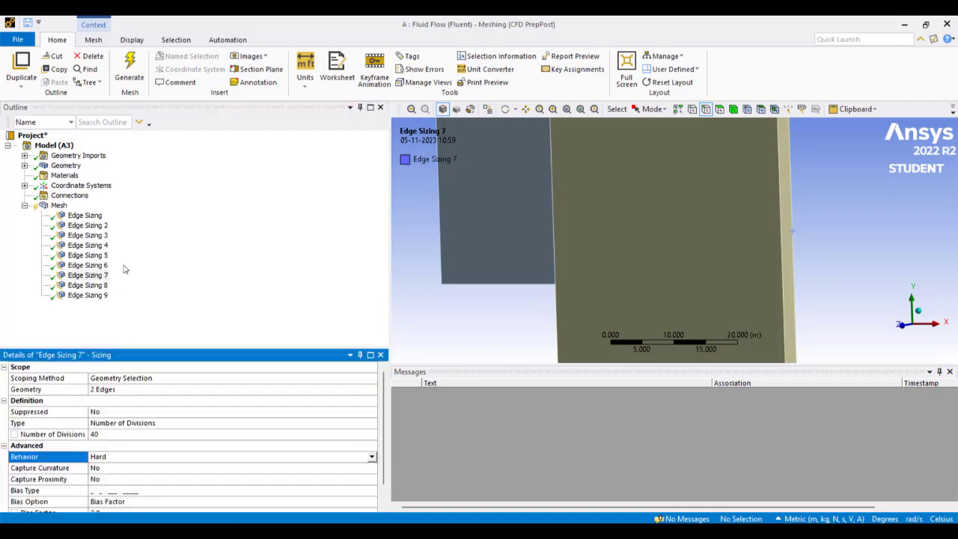
{"action": "left_click", "coordinate": [88, 265]}
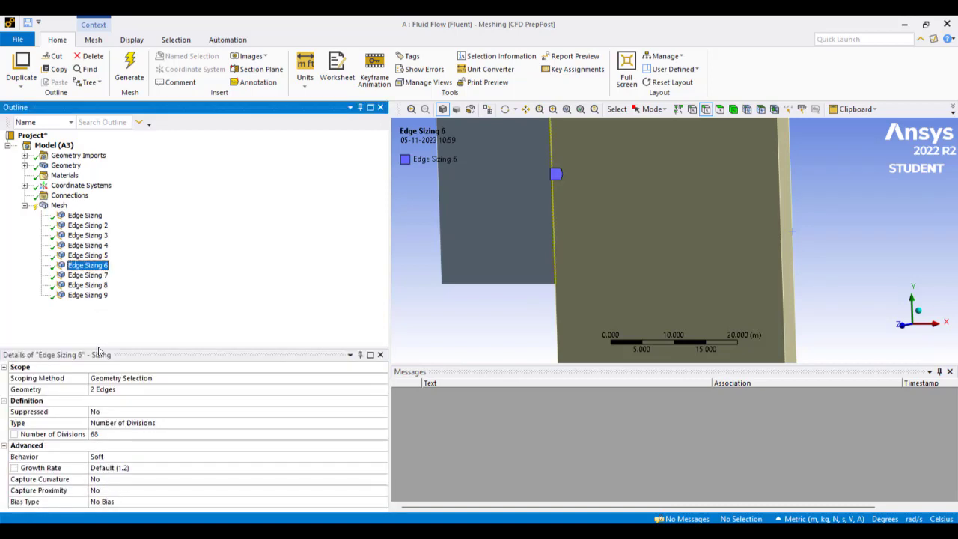
{"action": "double_click", "coordinate": [109, 456]}
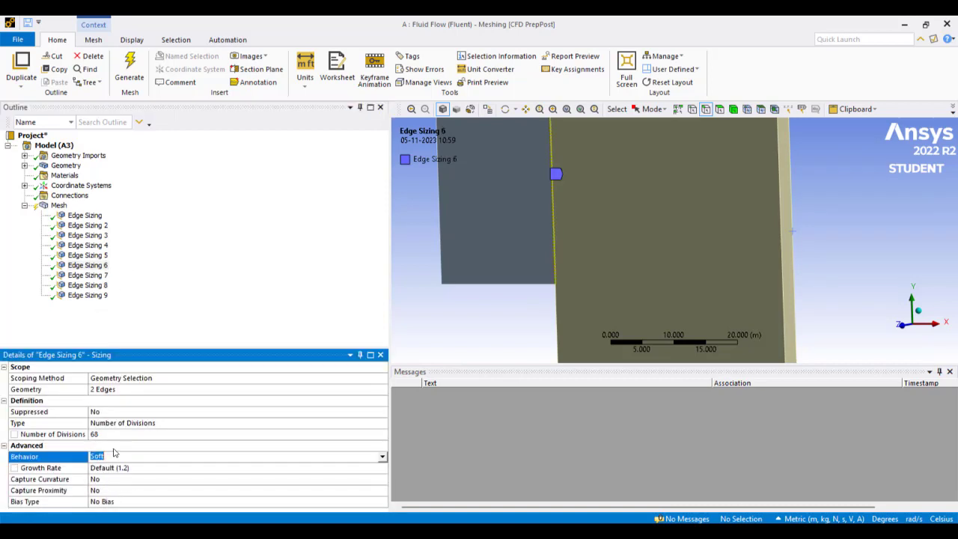
{"action": "left_click", "coordinate": [103, 256]}
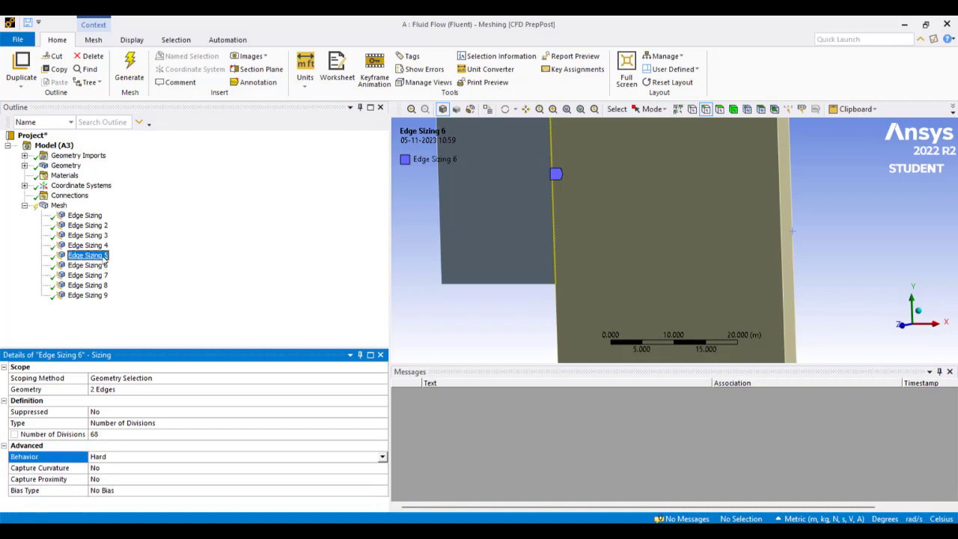
{"action": "double_click", "coordinate": [113, 457]}
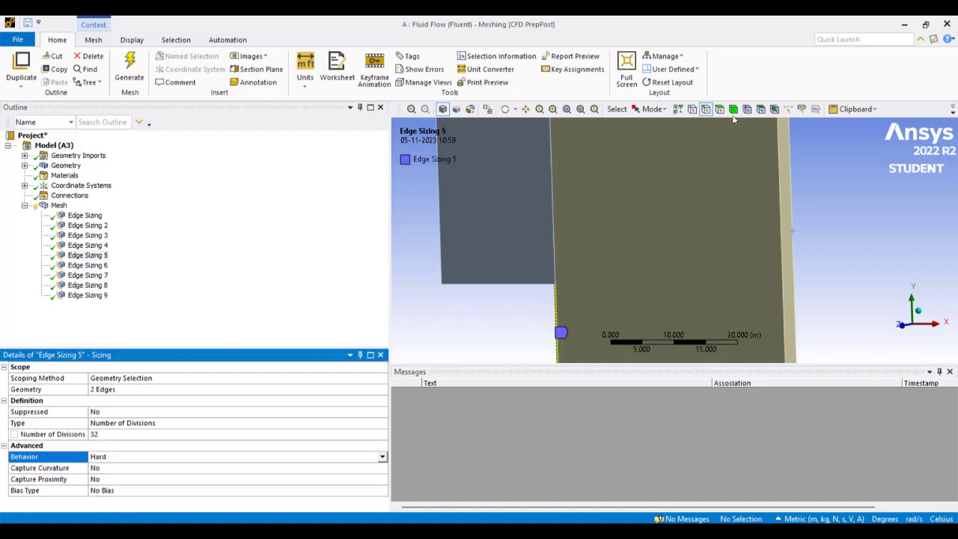
Generate the mesh on the larger block's body and on the adjoining smaller block's body
{"action": "right_click", "coordinate": [690, 169]}
{"action": "left_click", "coordinate": [749, 149]}
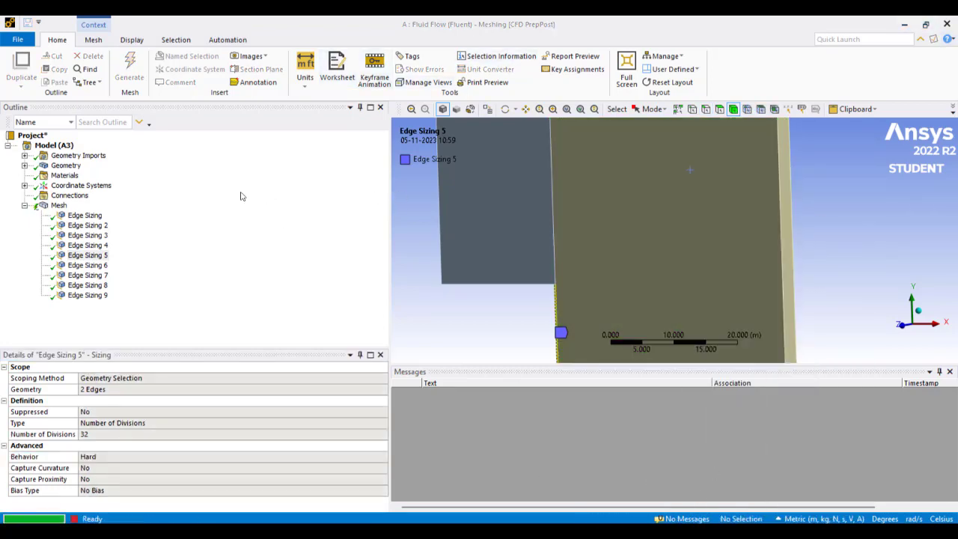
{"action": "middle_click_drag", "start_coordinate": [554, 224], "coordinate": [442, 164]}
{"action": "right_click", "coordinate": [483, 224]}
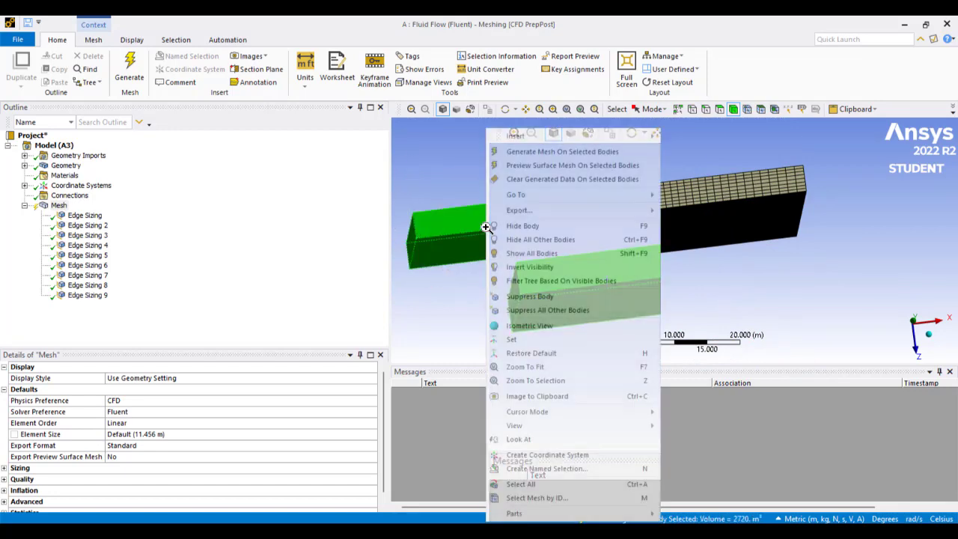
{"action": "key", "text": "Escape"}
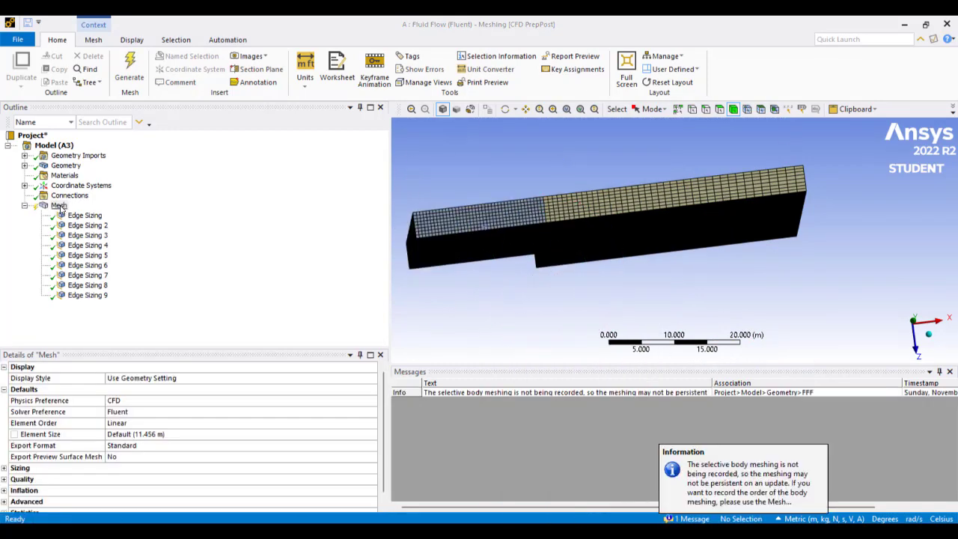
Inspect the mesh where the two blocks join and show all bodies of the fluid domain
{"action": "middle_click_drag", "start_coordinate": [480, 250], "coordinate": [772, 253]}
{"action": "scroll", "coordinate": [772, 253], "scroll_direction": "up", "scroll_amount": 4}
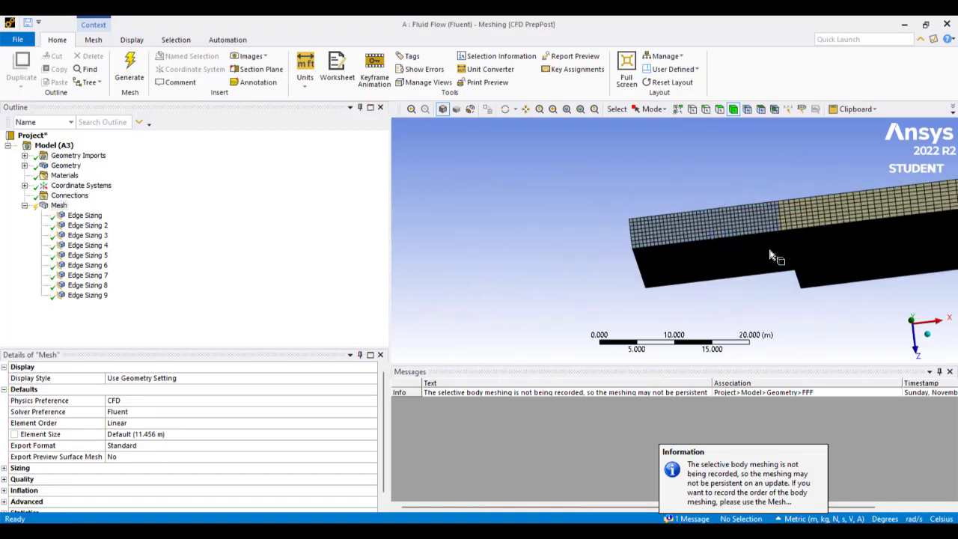
{"action": "middle_click_drag", "start_coordinate": [869, 211], "coordinate": [626, 221], "text": "ctrl"}
{"action": "scroll", "coordinate": [891, 219], "scroll_direction": "down", "scroll_amount": 3}
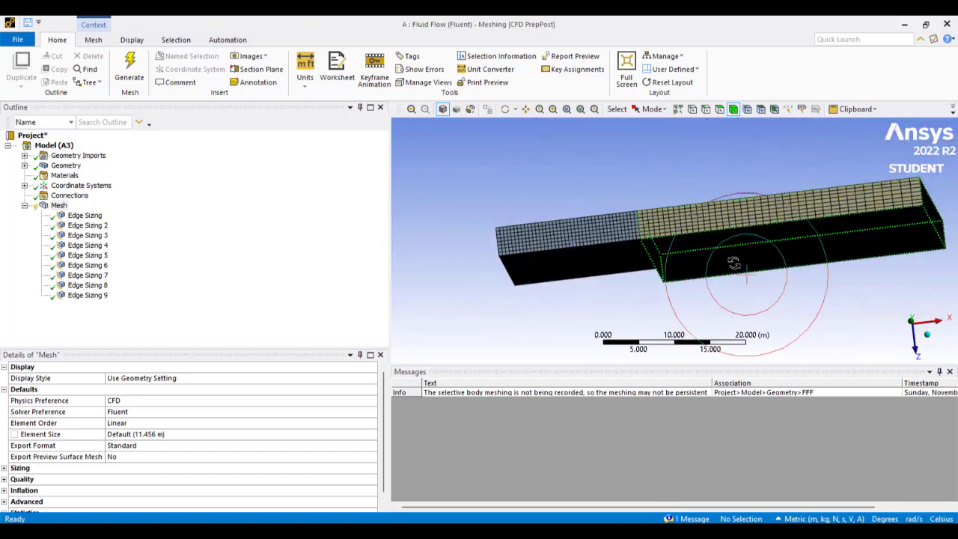
{"action": "middle_click_drag", "start_coordinate": [736, 259], "coordinate": [721, 217]}
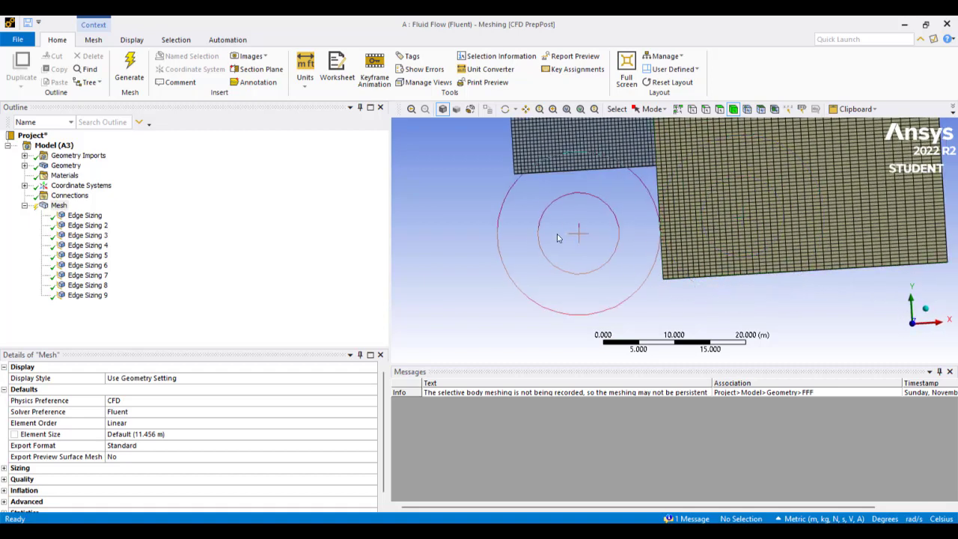
{"action": "right_click", "coordinate": [500, 234]}
{"action": "left_click", "coordinate": [542, 273]}
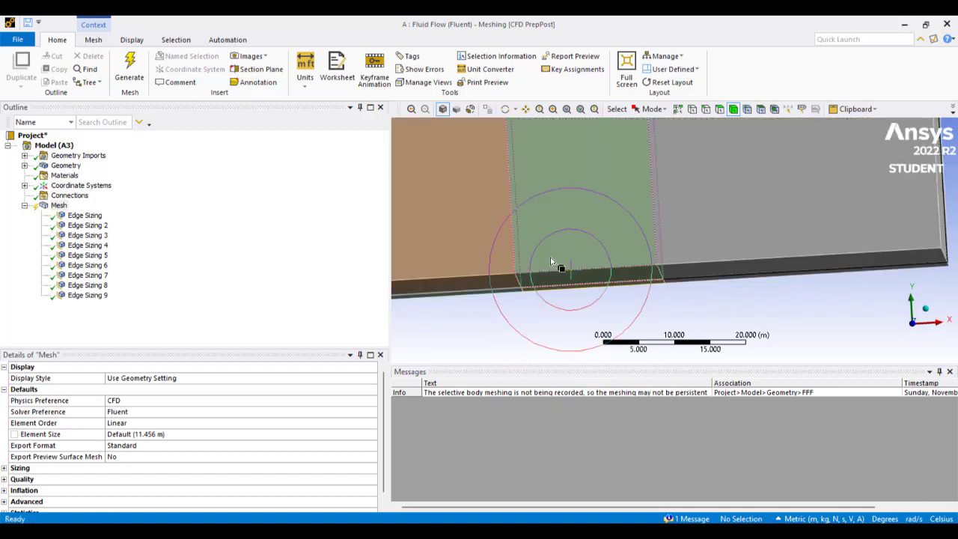
{"action": "middle_click_drag", "start_coordinate": [596, 207], "coordinate": [631, 509]}
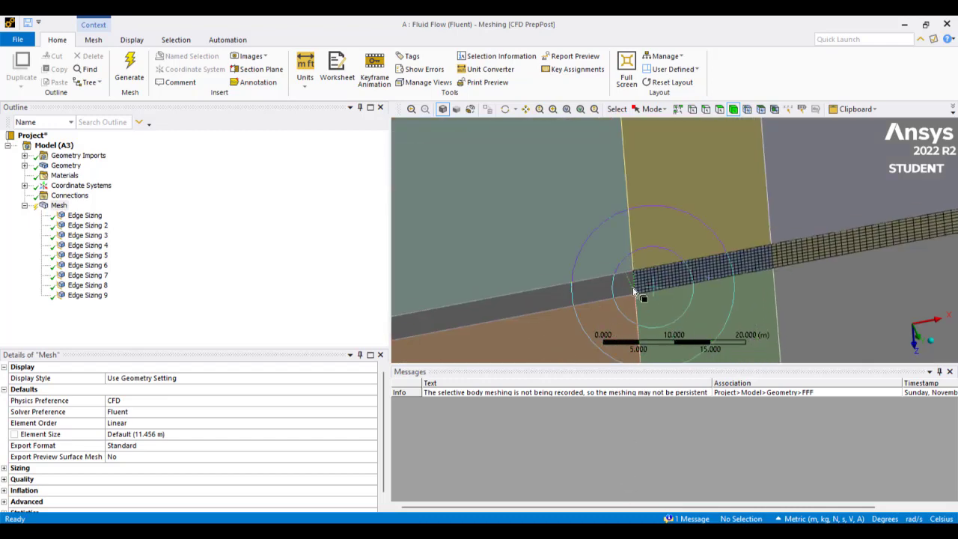
{"action": "middle_click_drag", "start_coordinate": [634, 290], "coordinate": [489, 365]}
{"action": "scroll", "coordinate": [626, 273], "scroll_direction": "down", "scroll_amount": 2}
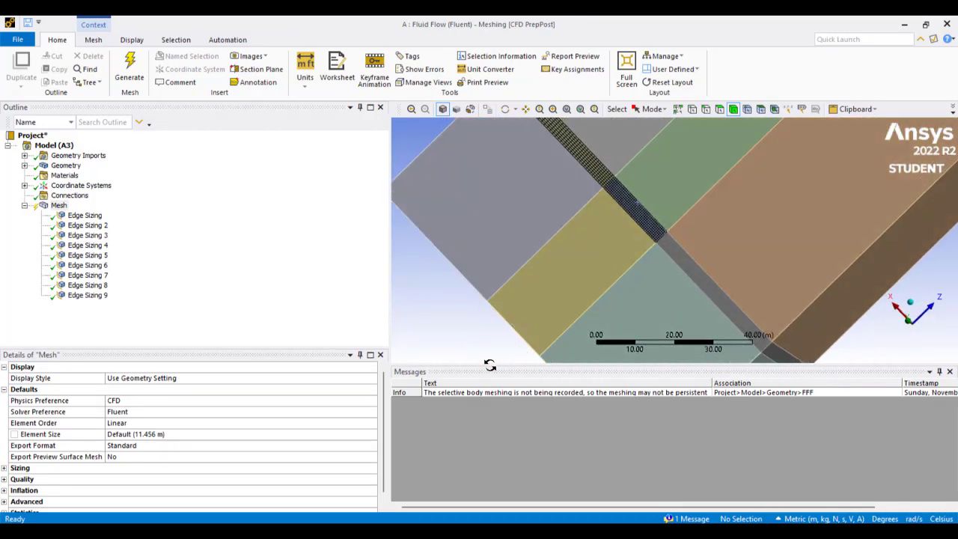
Switch to the unsaved project's Workbench window and open the Fluid Flow (Fluent) geometry in DesignModeler
{"action": "mouse_move", "coordinate": [572, 531]}
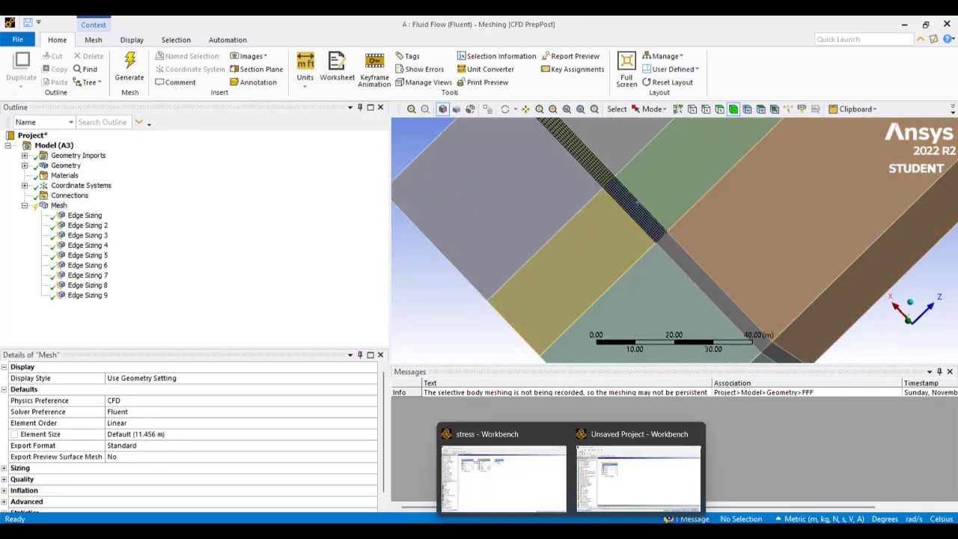
{"action": "left_click", "coordinate": [628, 473]}
{"action": "left_click", "coordinate": [196, 144]}
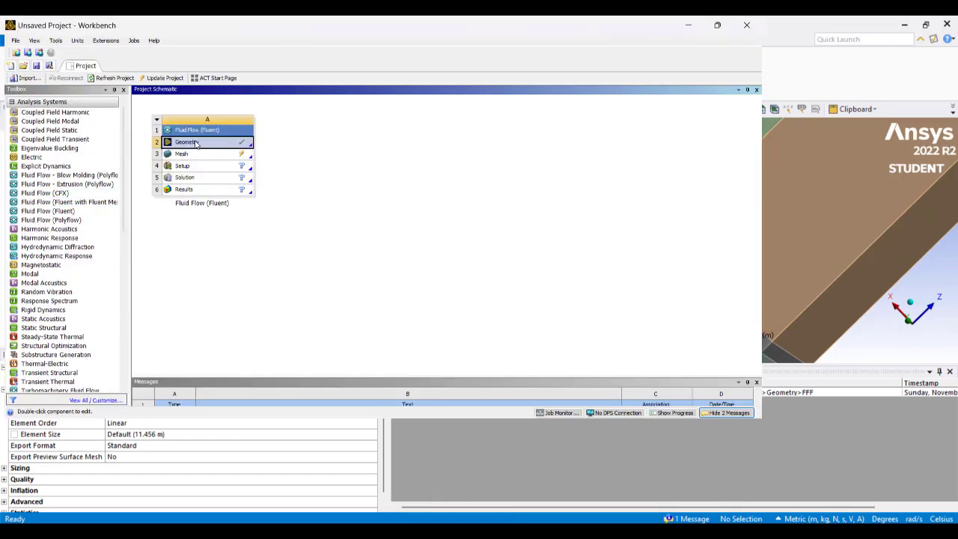
{"action": "double_click", "coordinate": [241, 146]}
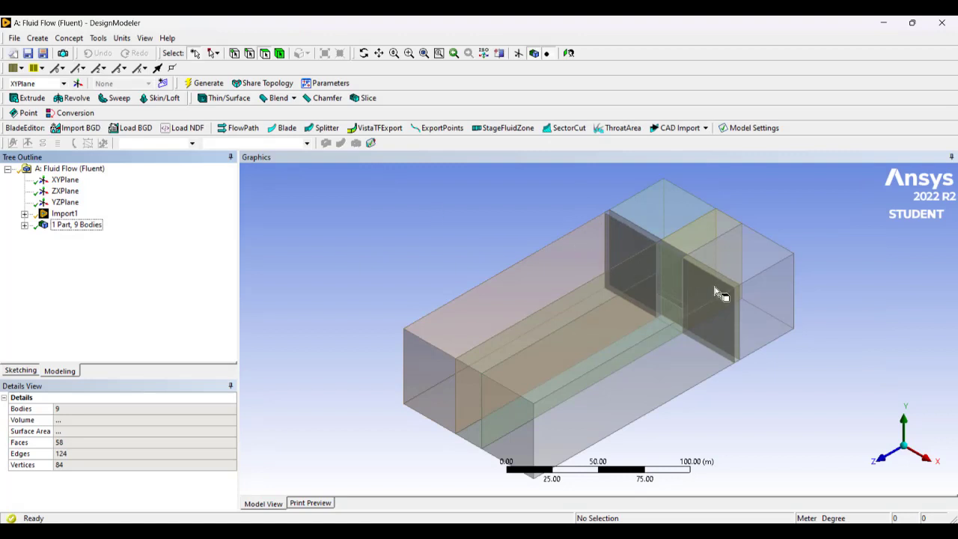
Create a Slice feature with the slice type Slice by Surface
{"action": "middle_click_drag", "start_coordinate": [716, 289], "coordinate": [645, 276]}
{"action": "scroll", "coordinate": [680, 380], "scroll_direction": "down", "scroll_amount": 3}
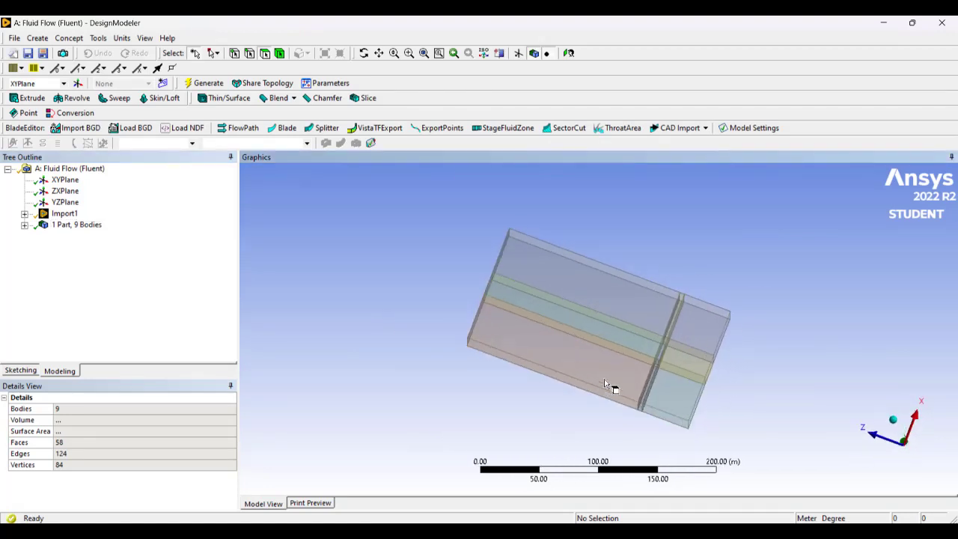
{"action": "scroll", "coordinate": [605, 378], "scroll_direction": "up", "scroll_amount": 3}
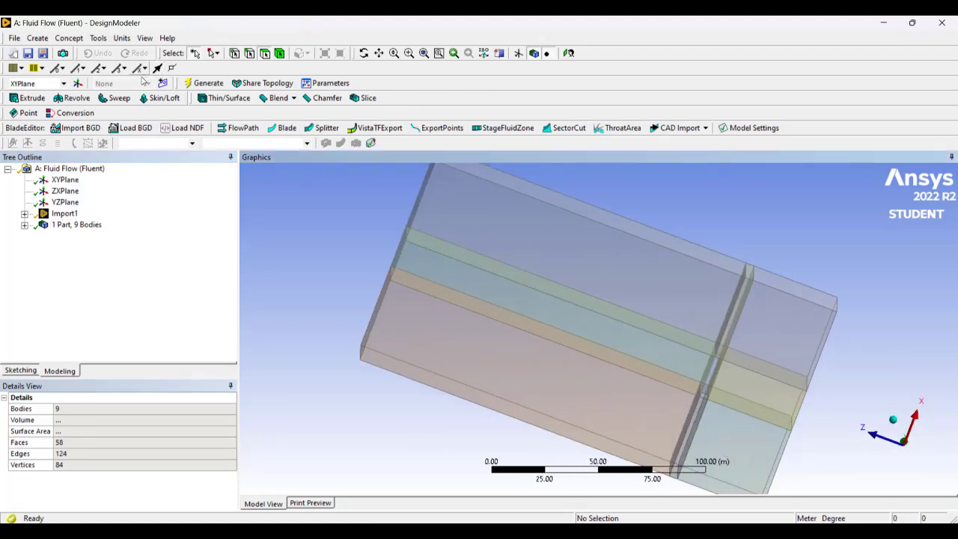
{"action": "left_click", "coordinate": [37, 39]}
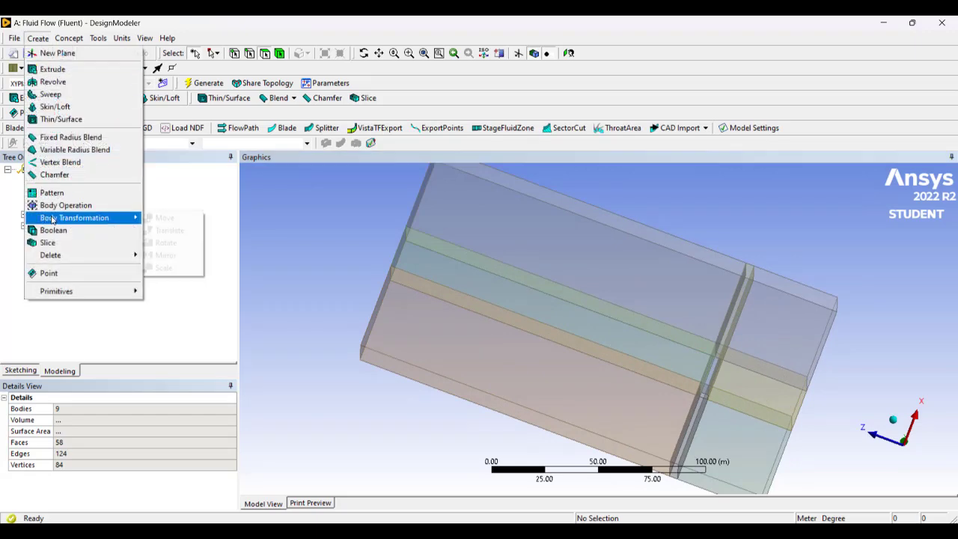
{"action": "left_click", "coordinate": [48, 243]}
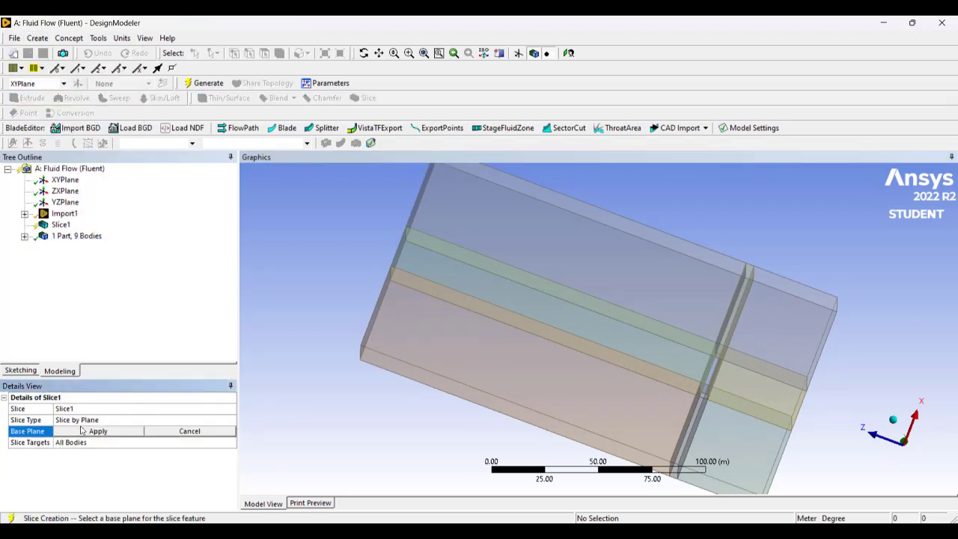
{"action": "double_click", "coordinate": [87, 423]}
{"action": "double_click", "coordinate": [88, 424]}
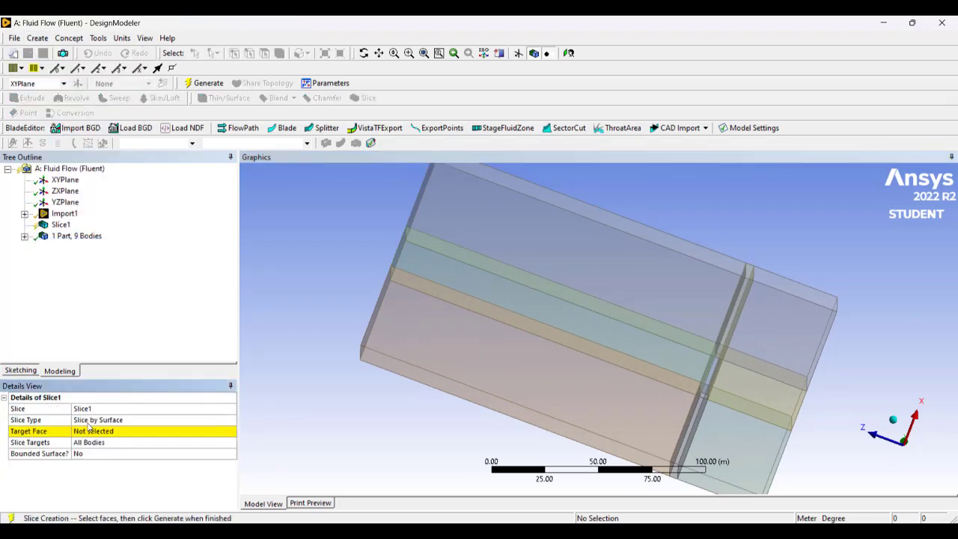
Limit the slice targets to selected bodies, choosing the two middle bodies on either side of the smaller thin block
{"action": "left_click", "coordinate": [91, 432]}
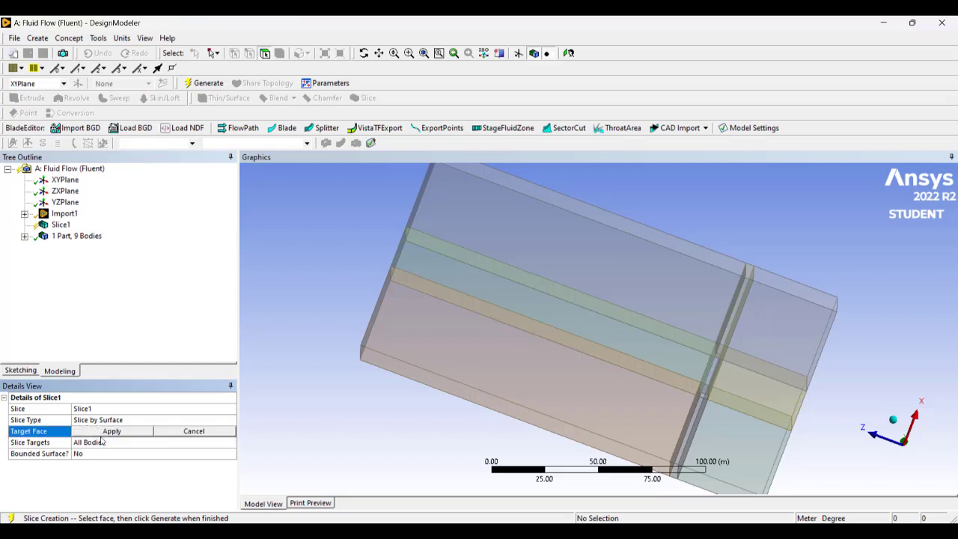
{"action": "left_click", "coordinate": [99, 443]}
{"action": "double_click", "coordinate": [153, 447]}
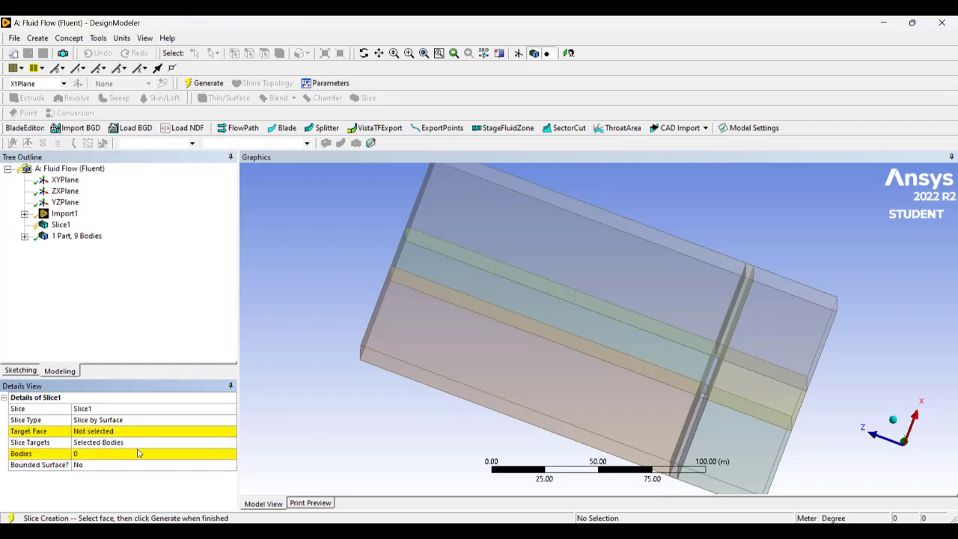
{"action": "left_click", "coordinate": [137, 454]}
{"action": "left_click", "coordinate": [642, 364]}
{"action": "left_click", "coordinate": [734, 379], "text": "ctrl"}
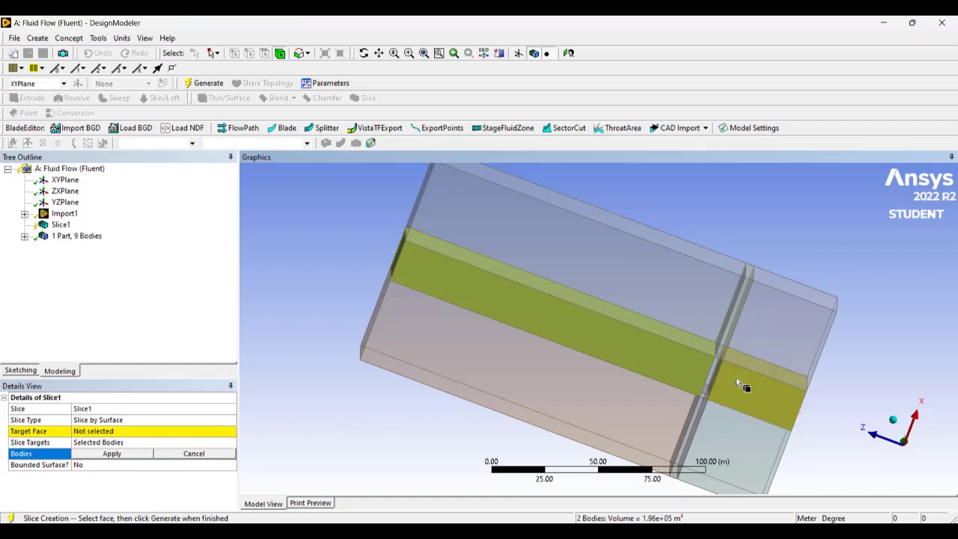
{"action": "scroll", "coordinate": [737, 376], "scroll_direction": "up", "scroll_amount": 3}
{"action": "scroll", "coordinate": [635, 346], "scroll_direction": "up", "scroll_amount": 3}
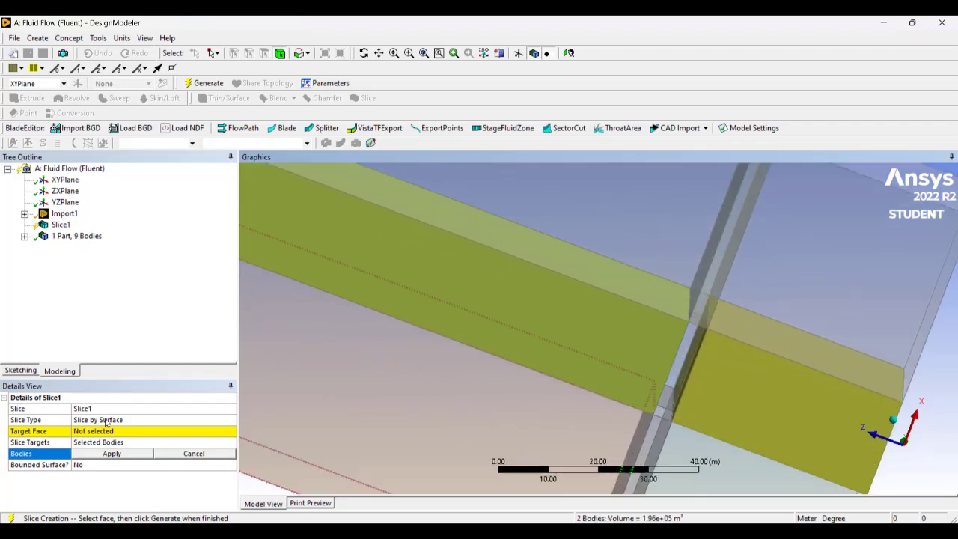
{"action": "left_click", "coordinate": [110, 454]}
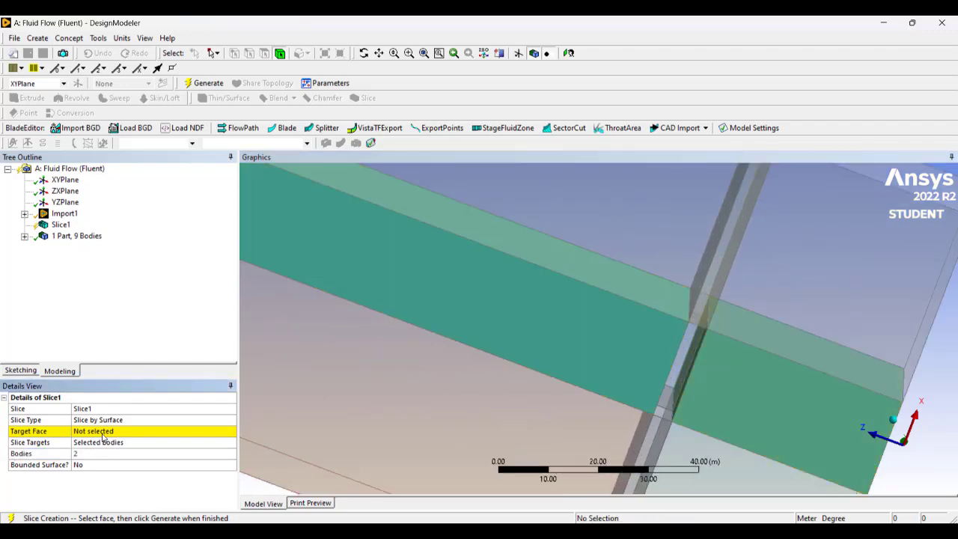
Use the smaller thin block's underside between the two middle bodies as the slice's target face and generate the slice
{"action": "left_click", "coordinate": [103, 433]}
{"action": "scroll", "coordinate": [713, 389], "scroll_direction": "up", "scroll_amount": 2}
{"action": "left_click", "coordinate": [717, 378]}
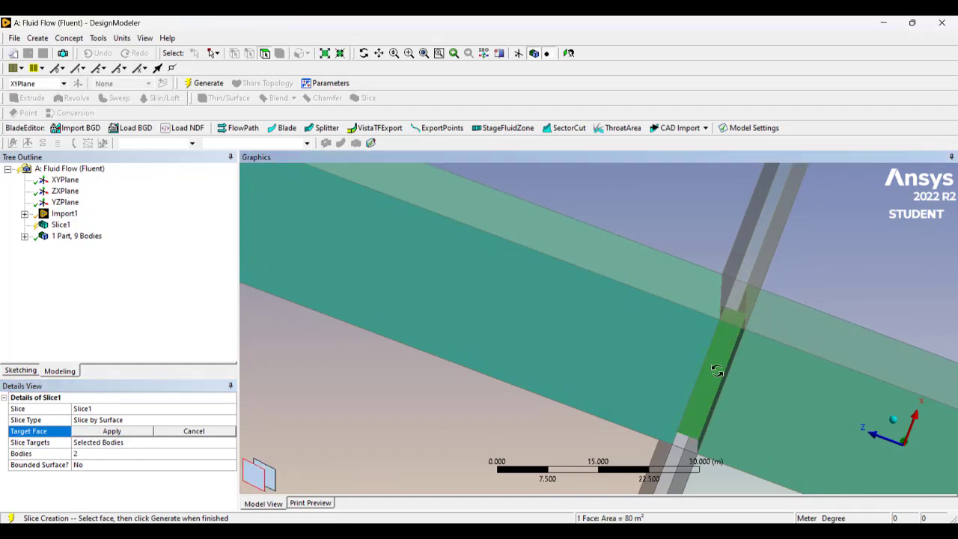
{"action": "middle_click_drag", "start_coordinate": [719, 370], "coordinate": [710, 420]}
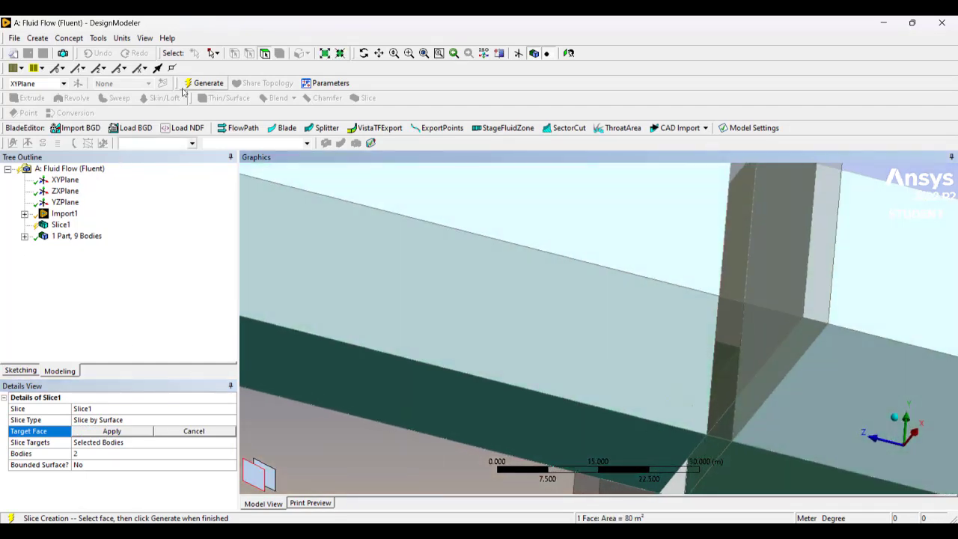
{"action": "left_click", "coordinate": [191, 83]}
{"action": "left_click", "coordinate": [25, 236]}
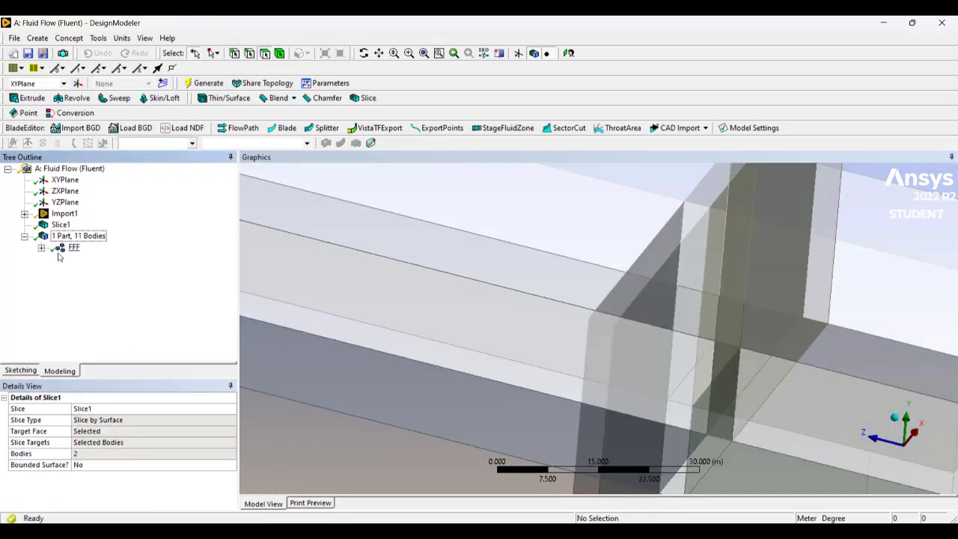
Return to the Meshing application through Workbench, reading the upstream geometry data, and view the updated bodies
{"action": "left_click", "coordinate": [888, 23]}
{"action": "double_click", "coordinate": [207, 155]}
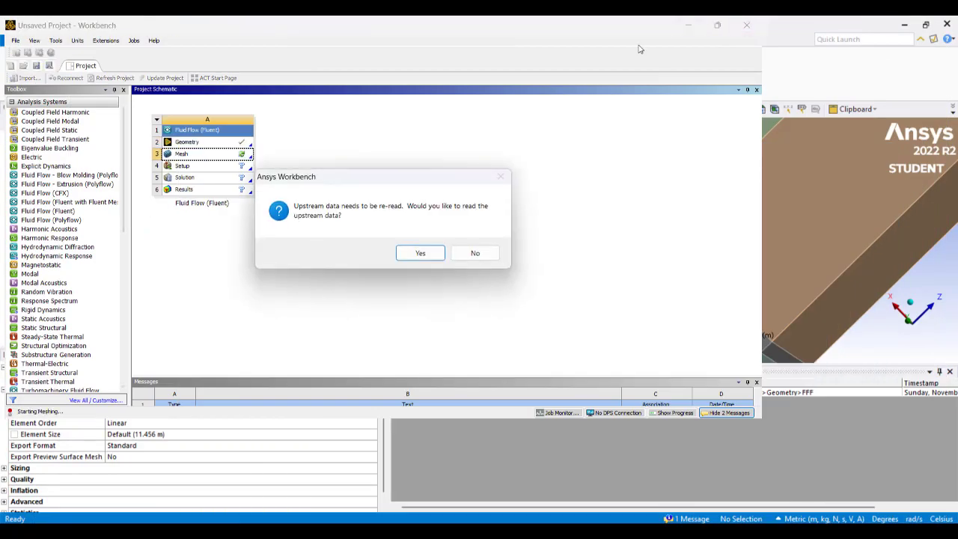
{"action": "left_click", "coordinate": [410, 252]}
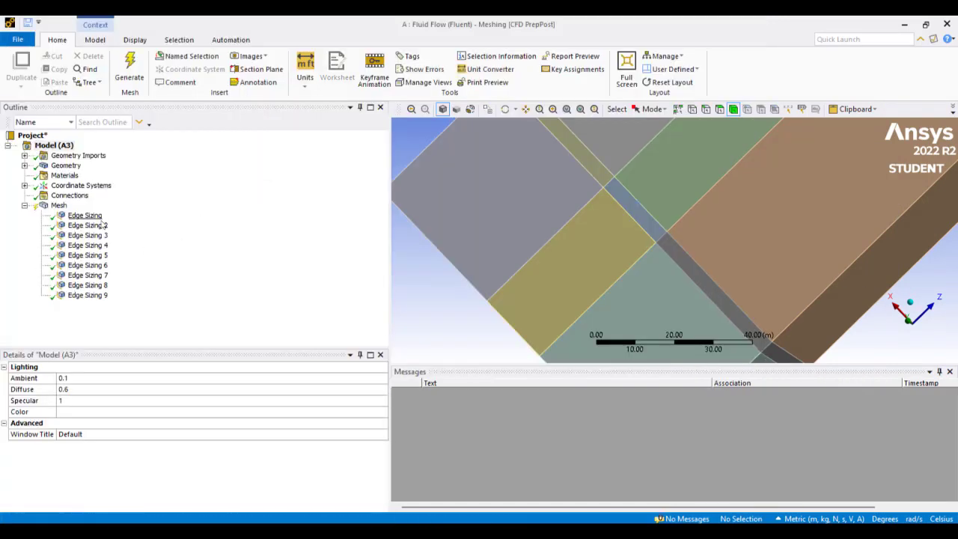
{"action": "middle_click_drag", "start_coordinate": [439, 215], "coordinate": [628, 215]}
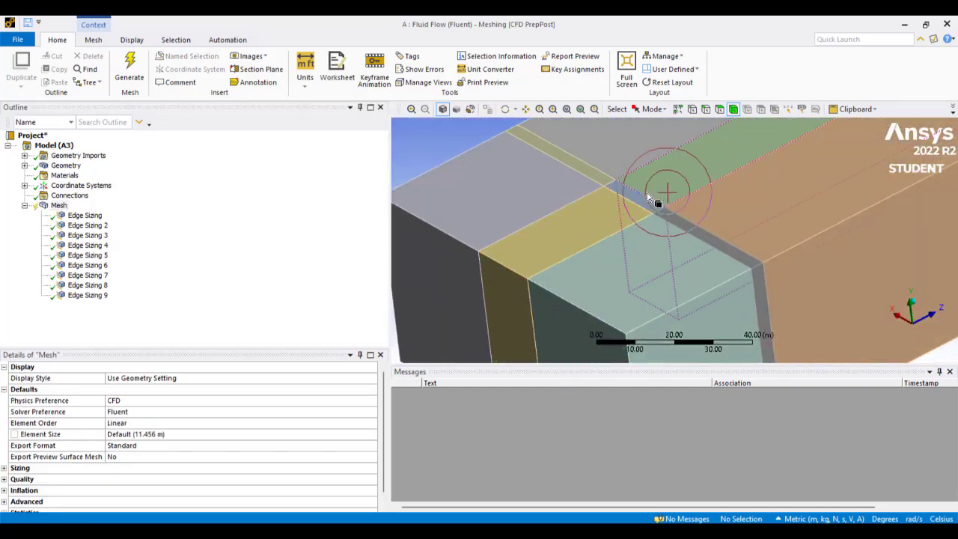
Generate the mesh on only the smaller thin block between the two middle bodies
{"action": "left_click", "coordinate": [648, 207]}
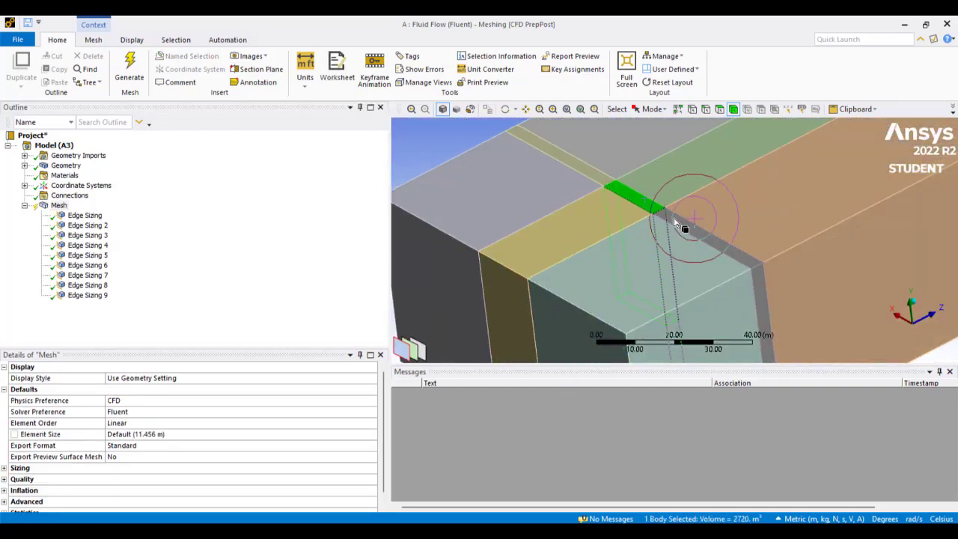
{"action": "right_click", "coordinate": [644, 192]}
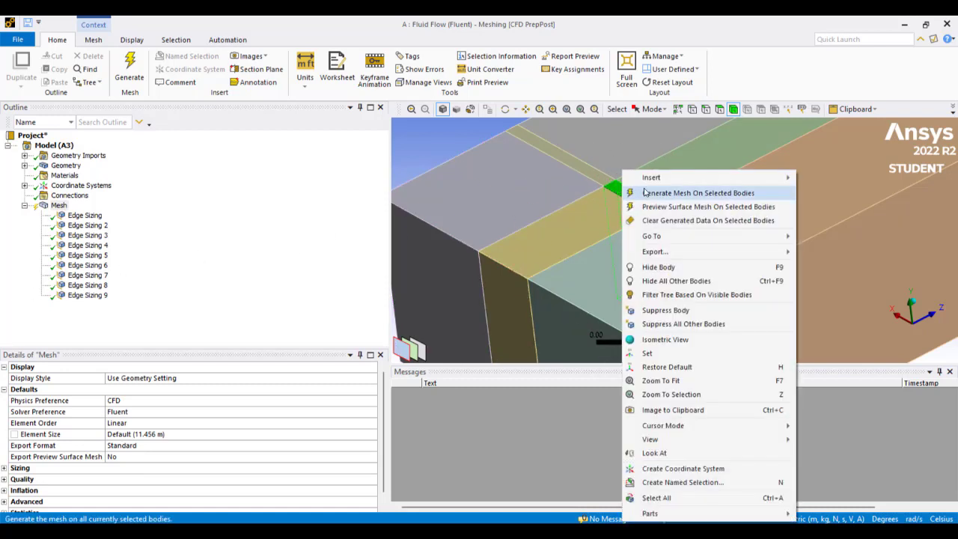
{"action": "left_click", "coordinate": [651, 194]}
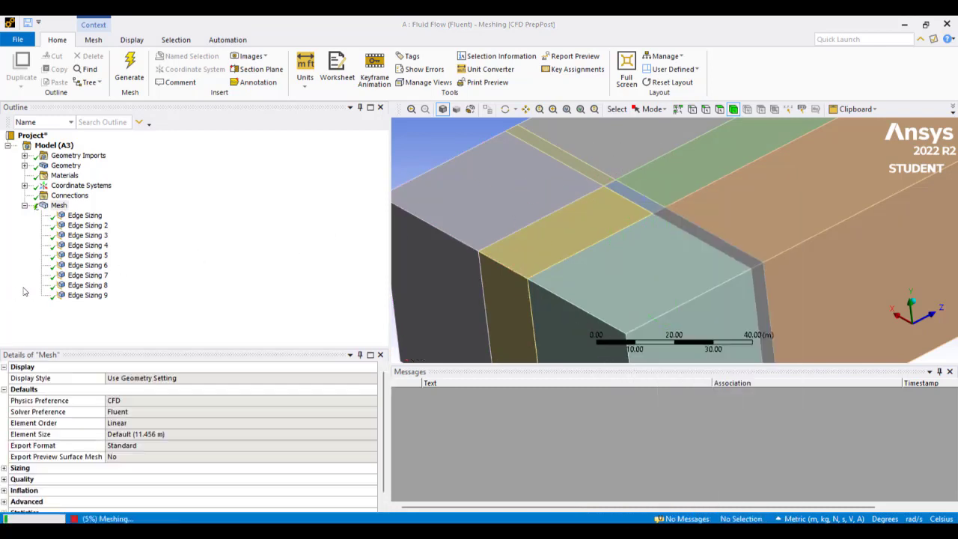
Generate the mesh on only the thin block adjoining the small block's inner side and display the resulting mesh
{"action": "left_click", "coordinate": [87, 296]}
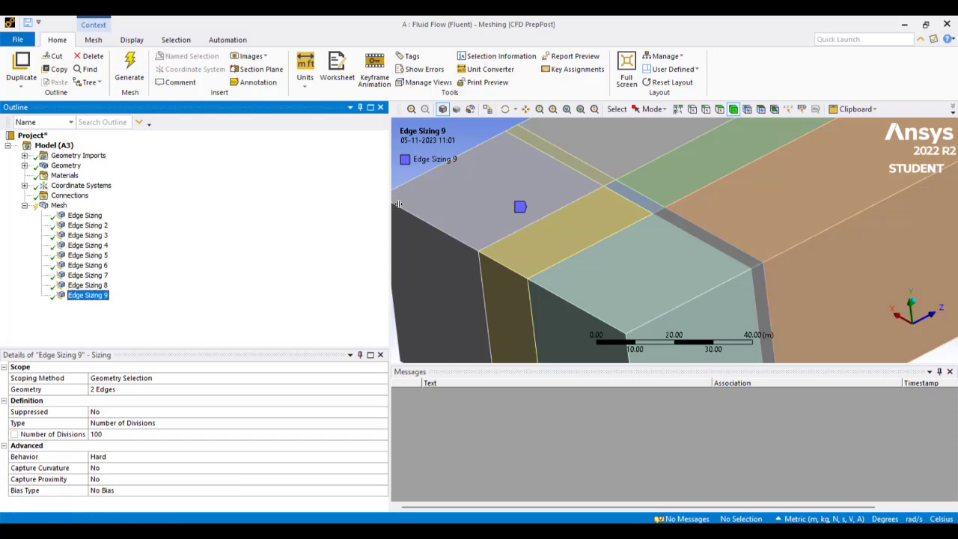
{"action": "middle_click_drag", "start_coordinate": [479, 201], "coordinate": [668, 414]}
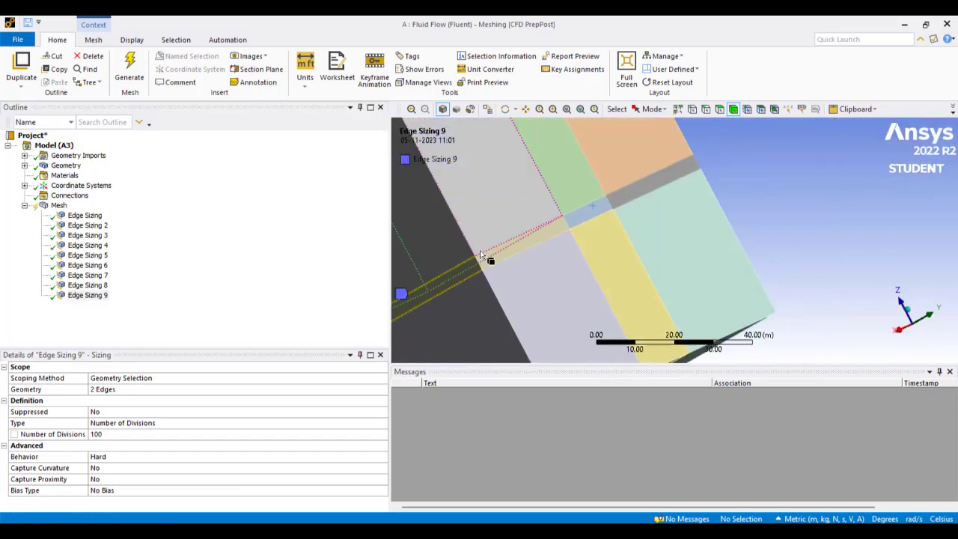
{"action": "left_click", "coordinate": [493, 249]}
{"action": "right_click", "coordinate": [493, 248]}
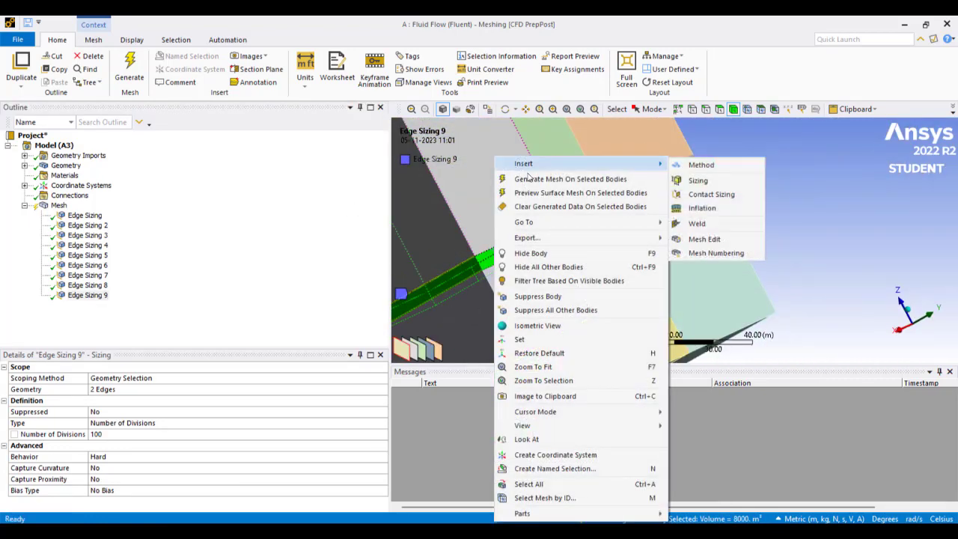
{"action": "left_click", "coordinate": [529, 179]}
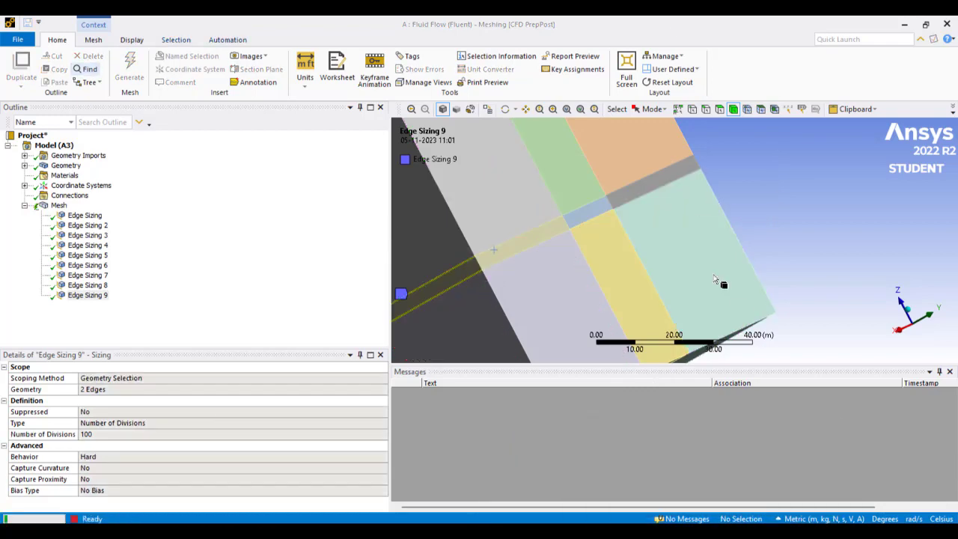
{"action": "left_click", "coordinate": [58, 206]}
Isolate the unmeshed thin block on the other side of the small block by hiding all other bodies
{"action": "left_click", "coordinate": [641, 193]}
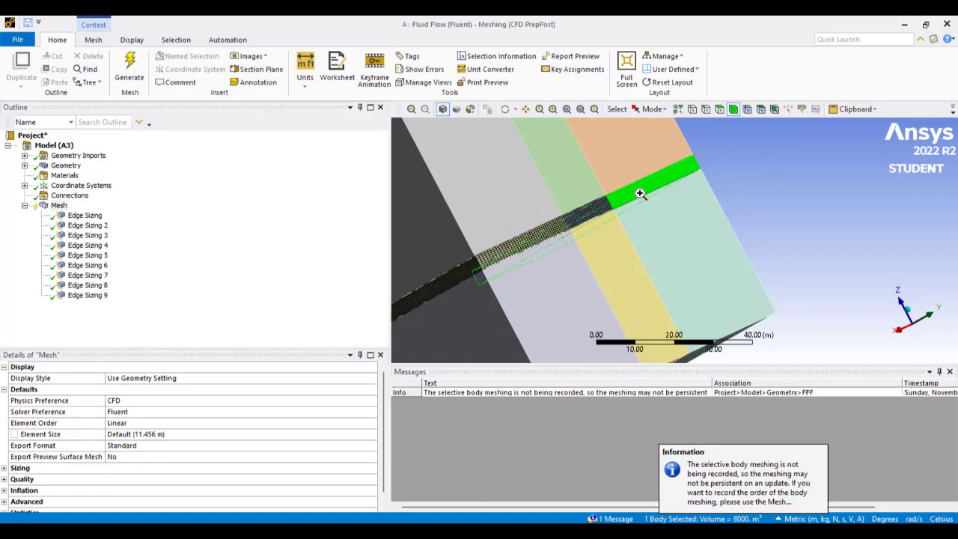
{"action": "right_click", "coordinate": [641, 193]}
{"action": "left_click", "coordinate": [717, 266]}
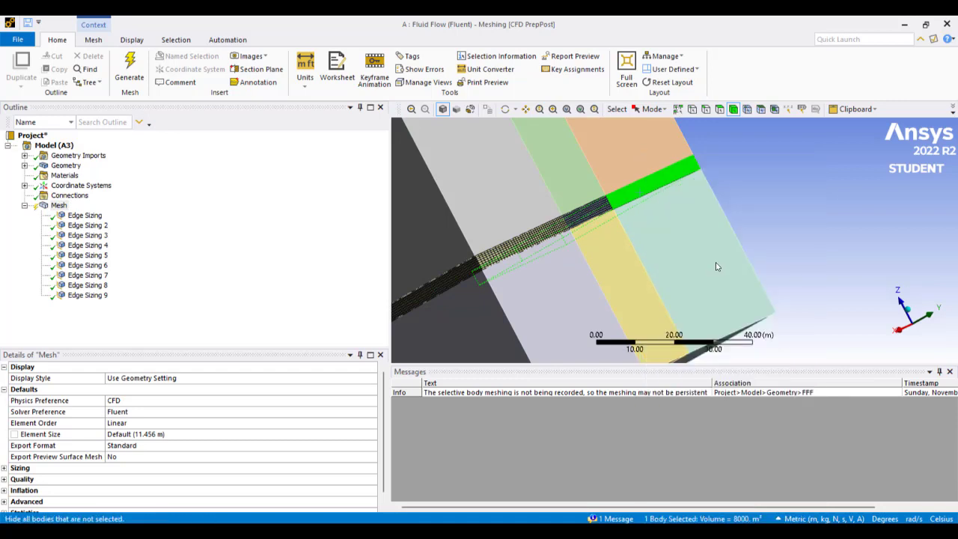
{"action": "middle_click_drag", "start_coordinate": [716, 266], "coordinate": [697, 123]}
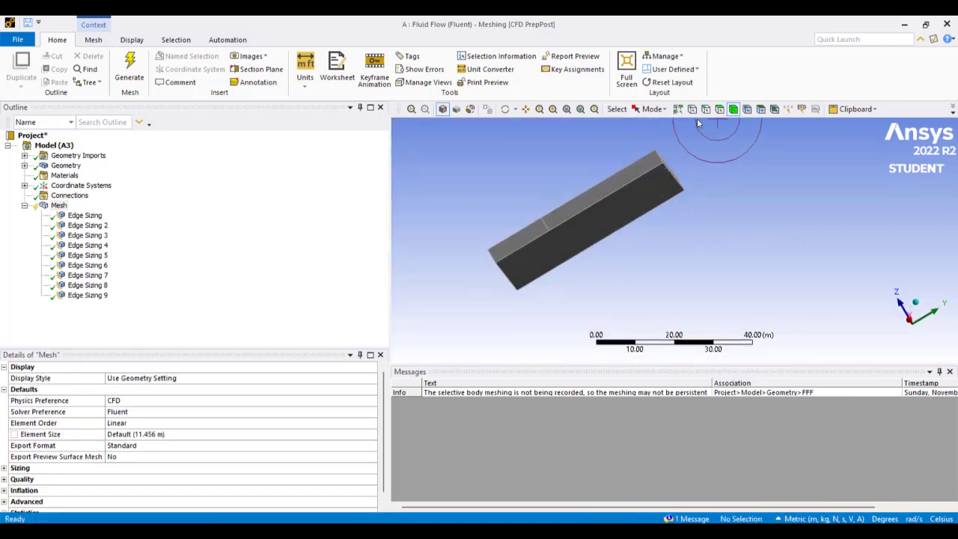
Rescope Edge Sizing 6 to the isolated block's two parallel 34 m edges
{"action": "left_click", "coordinate": [706, 109]}
{"action": "left_click", "coordinate": [591, 197]}
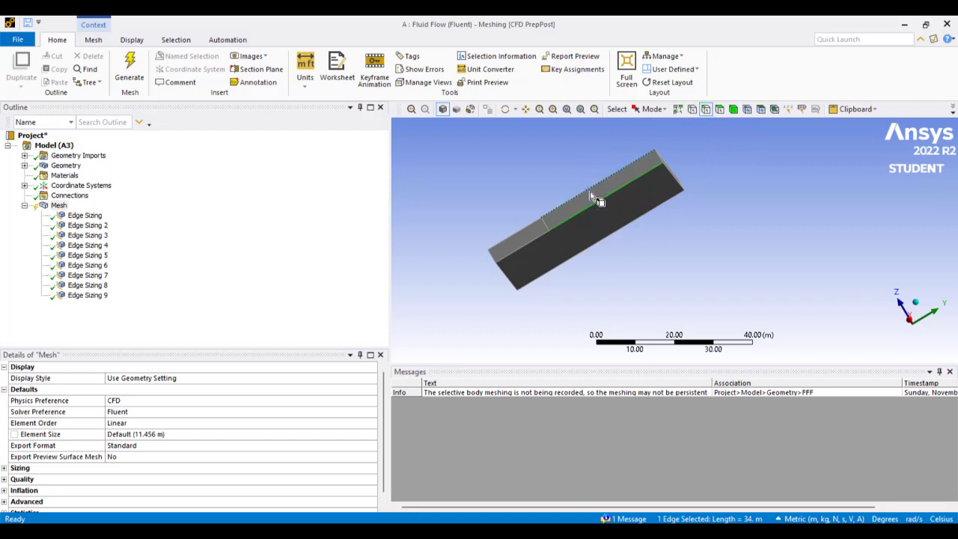
{"action": "left_click", "coordinate": [591, 192], "text": "ctrl"}
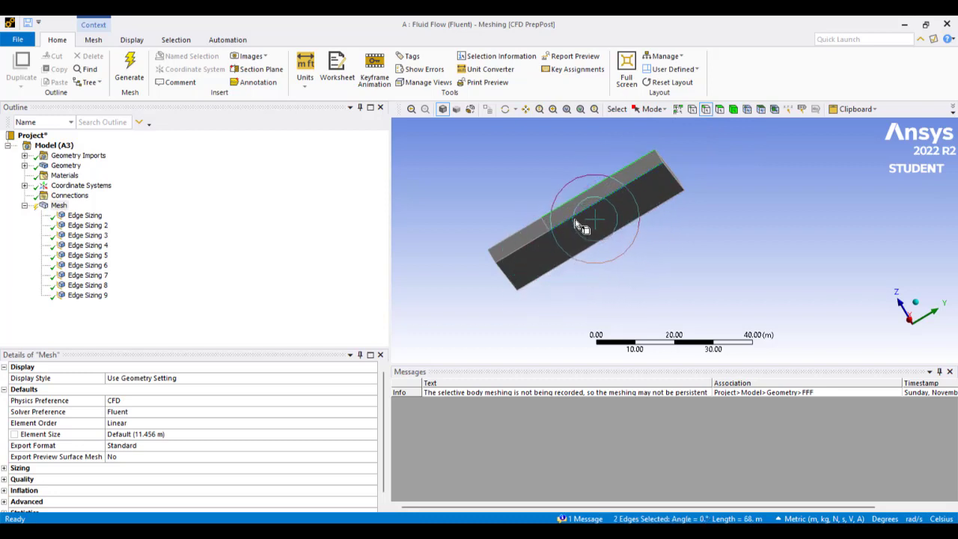
{"action": "left_click", "coordinate": [88, 266]}
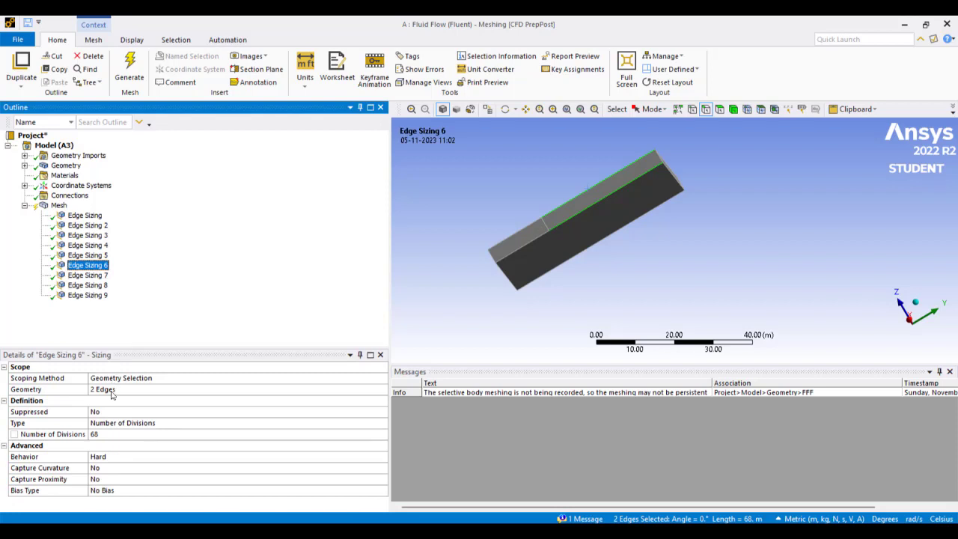
{"action": "left_click", "coordinate": [474, 292]}
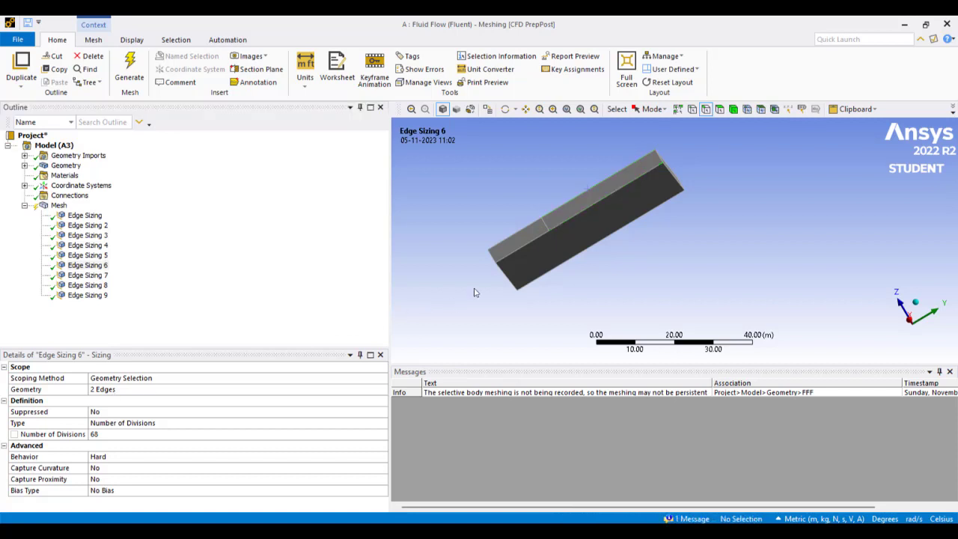
{"action": "left_click", "coordinate": [558, 233]}
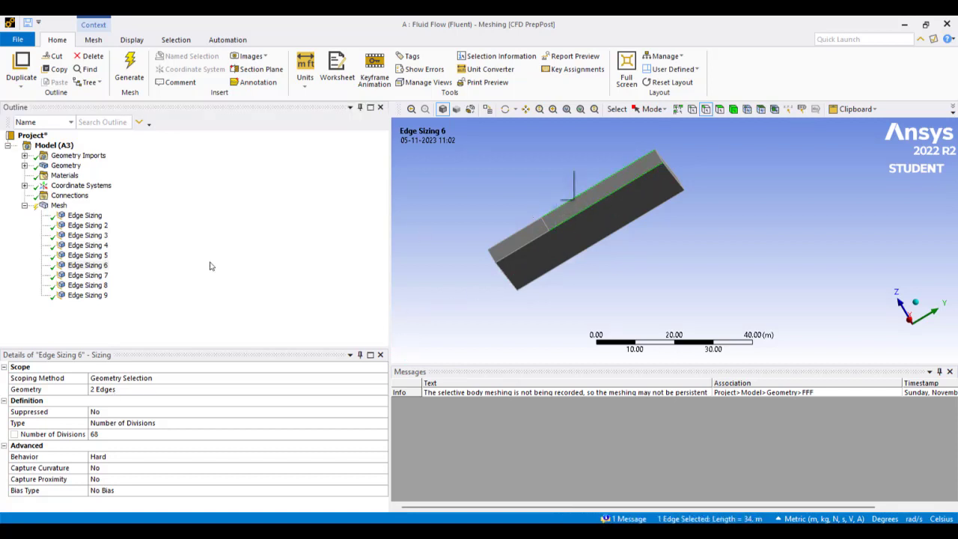
{"action": "left_click", "coordinate": [91, 267]}
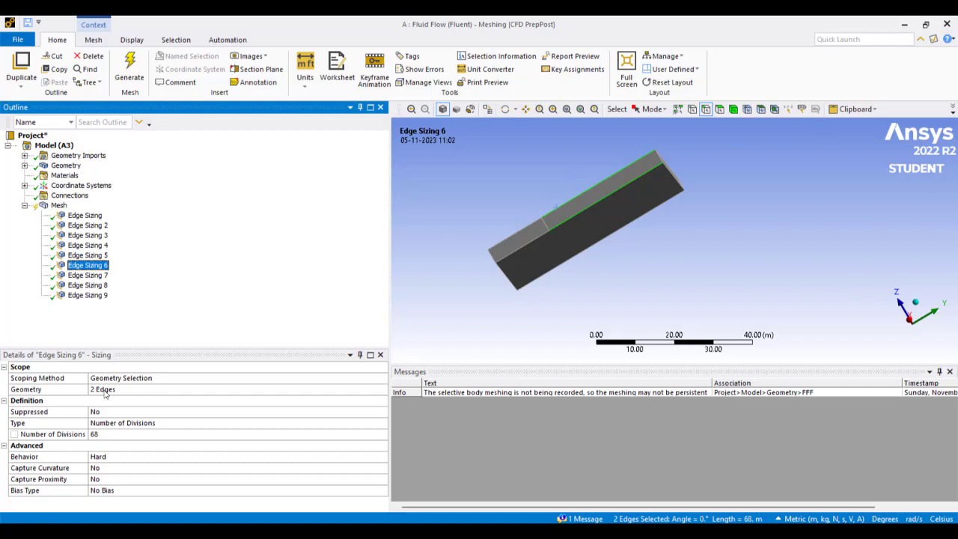
{"action": "left_click", "coordinate": [105, 390]}
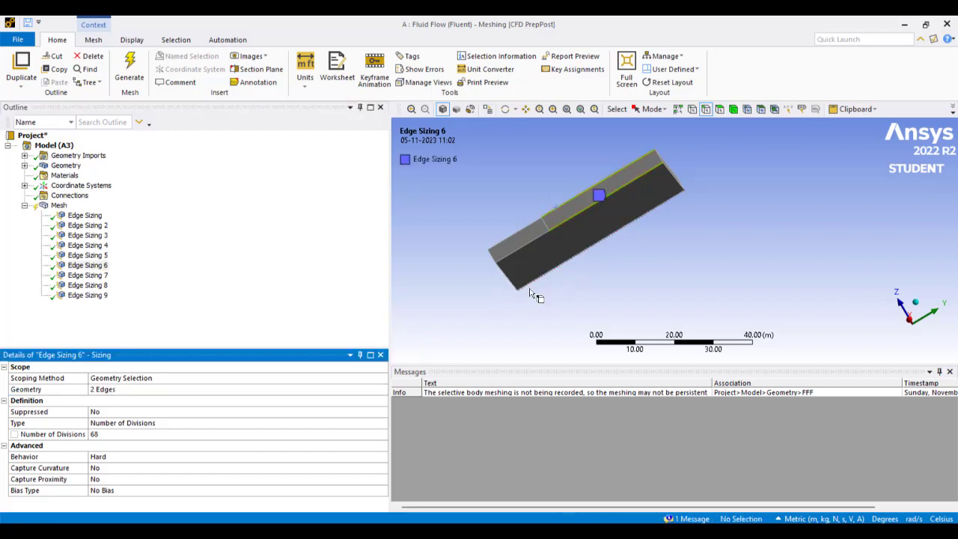
Show all bodies again and isolate the two thin blocks on either side of the small block
{"action": "right_click", "coordinate": [550, 301]}
{"action": "left_click", "coordinate": [586, 336]}
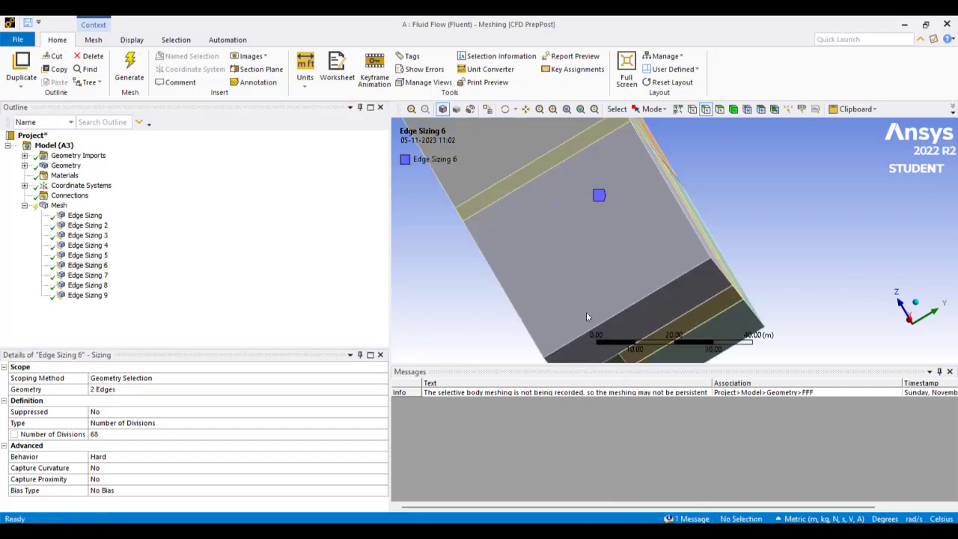
{"action": "middle_click_drag", "start_coordinate": [609, 278], "coordinate": [554, 310]}
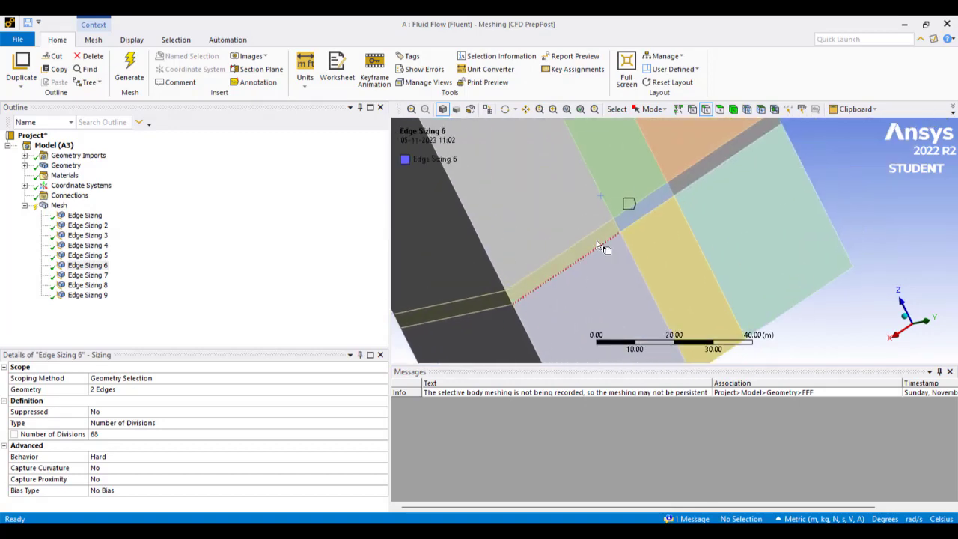
{"action": "left_click", "coordinate": [733, 110]}
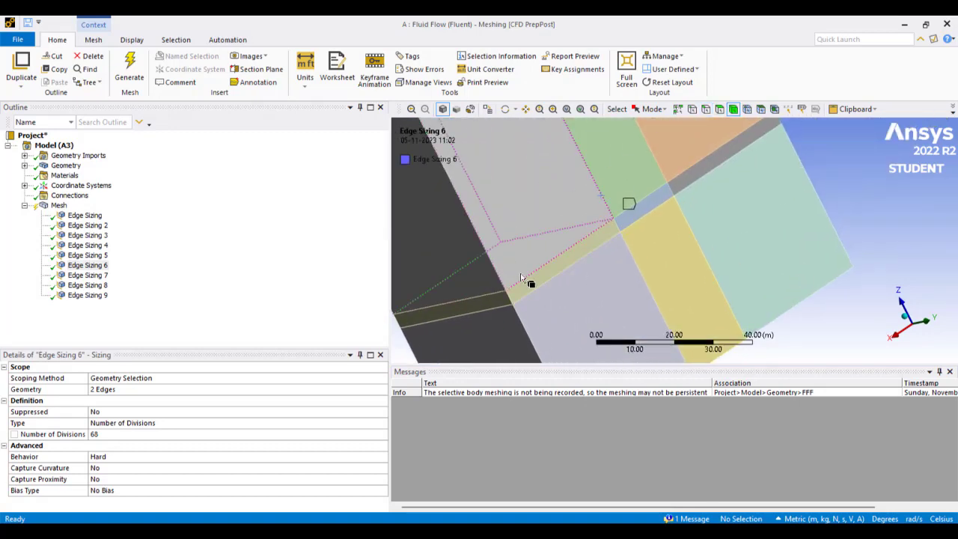
{"action": "left_click", "coordinate": [571, 268]}
{"action": "left_click", "coordinate": [692, 178], "text": "ctrl"}
{"action": "right_click", "coordinate": [692, 177]}
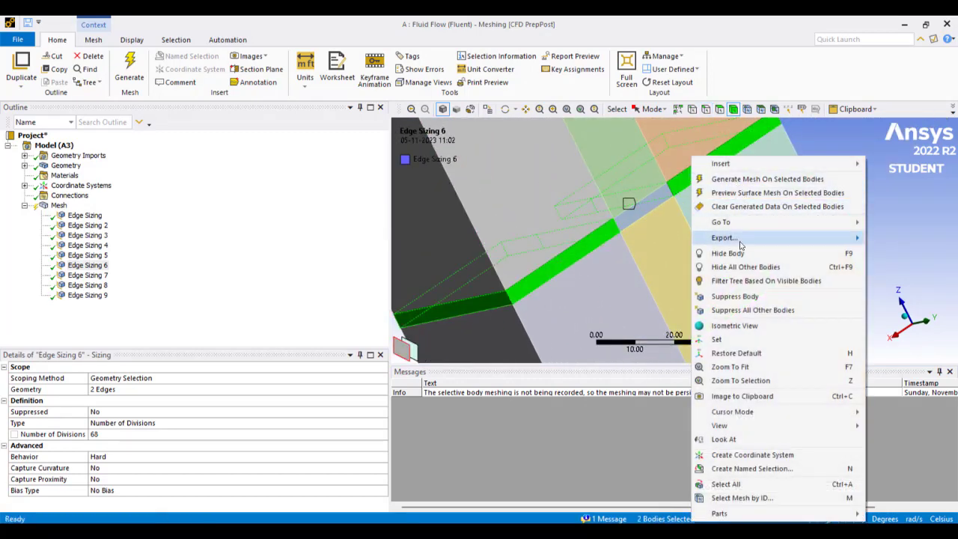
{"action": "left_click", "coordinate": [748, 267]}
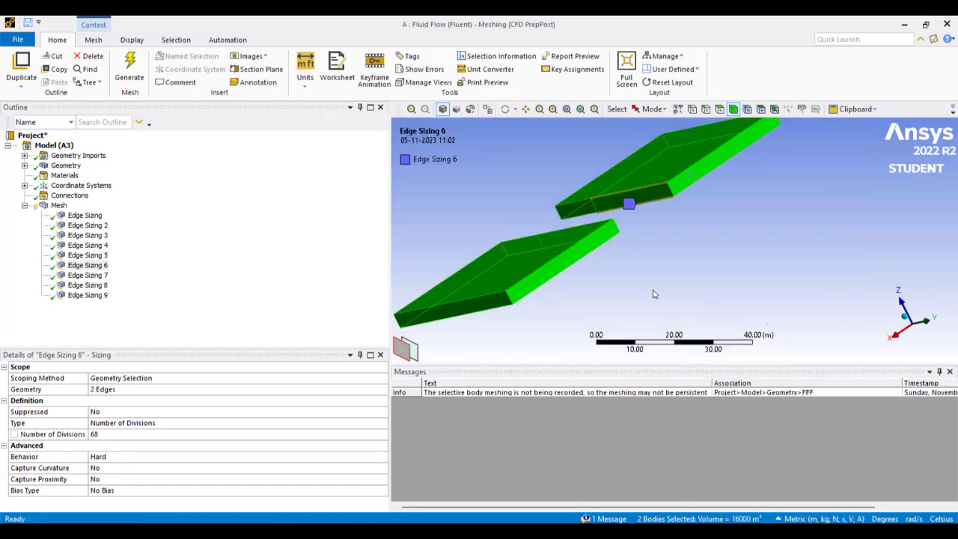
{"action": "left_click", "coordinate": [656, 294]}
Add the two matching 34 m edges of the other thin block to Edge Sizing 6's geometry scope
{"action": "middle_click_drag", "start_coordinate": [606, 256], "coordinate": [560, 307]}
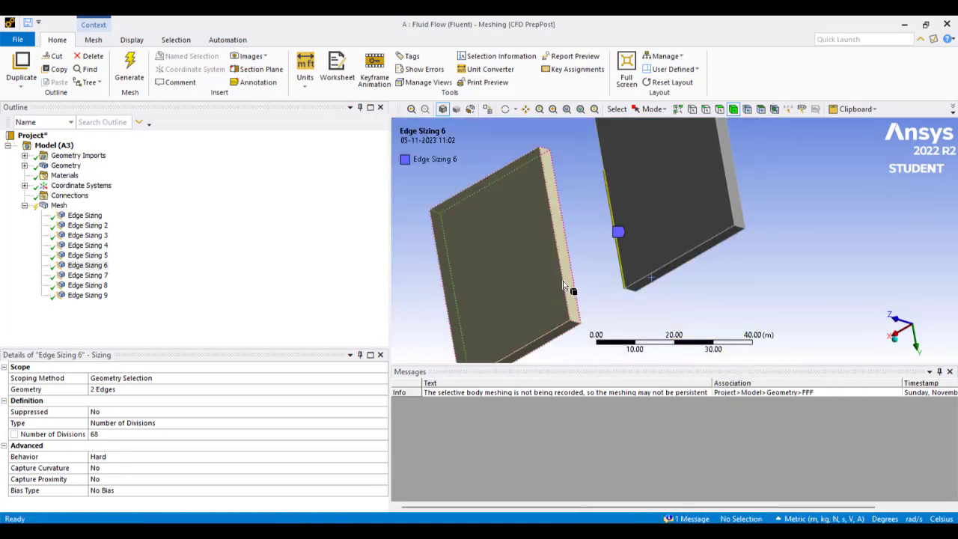
{"action": "left_click", "coordinate": [106, 391]}
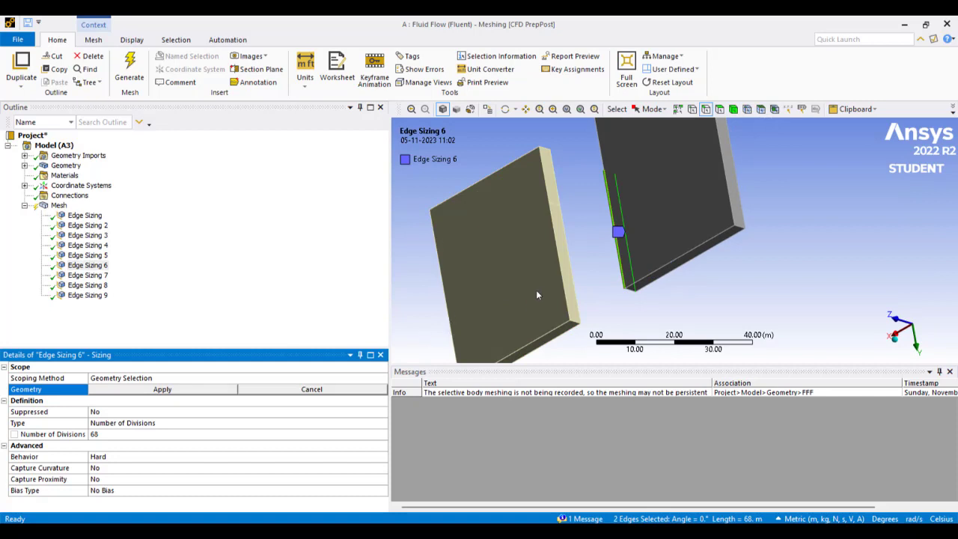
{"action": "left_click", "coordinate": [575, 285], "text": "ctrl"}
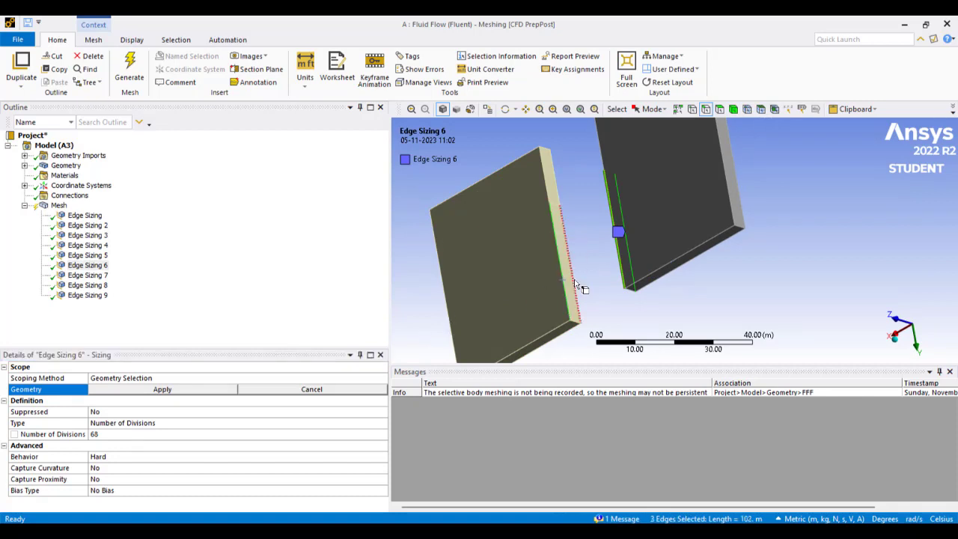
{"action": "left_click", "coordinate": [139, 390]}
Rescope Edge Sizing 7 to four 40 m edges, two on each of the isolated thin blocks
{"action": "left_click", "coordinate": [88, 275]}
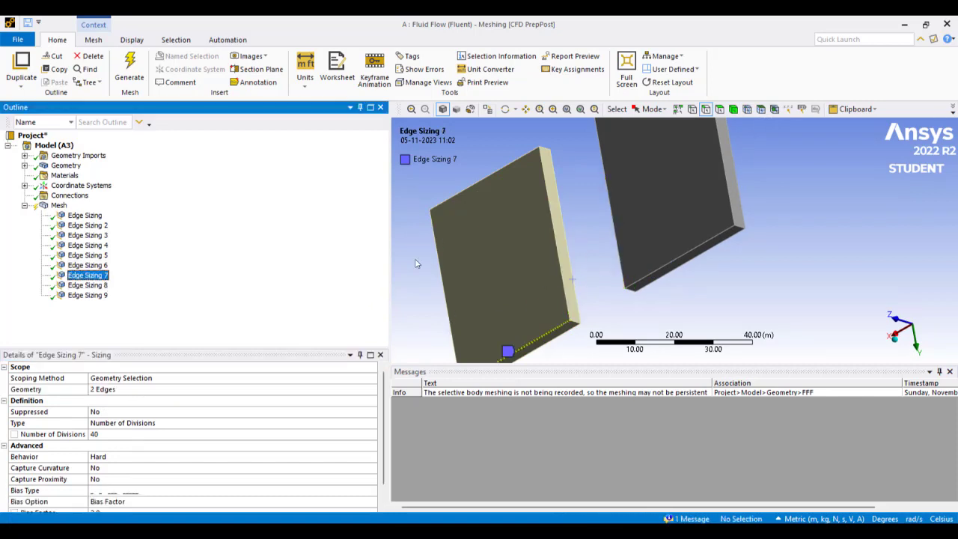
{"action": "middle_click_drag", "start_coordinate": [498, 255], "coordinate": [501, 209]}
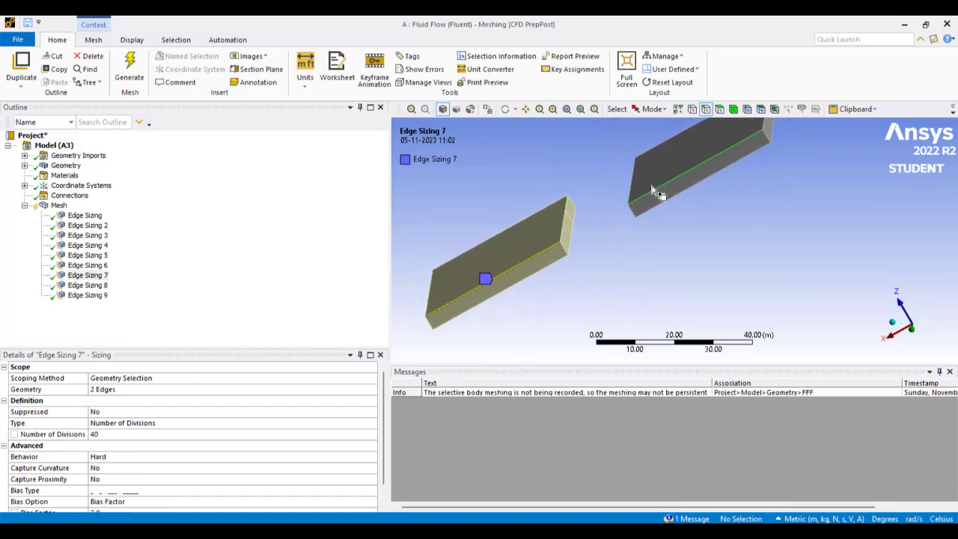
{"action": "left_click", "coordinate": [653, 191]}
{"action": "middle_click_drag", "start_coordinate": [653, 191], "coordinate": [652, 334]}
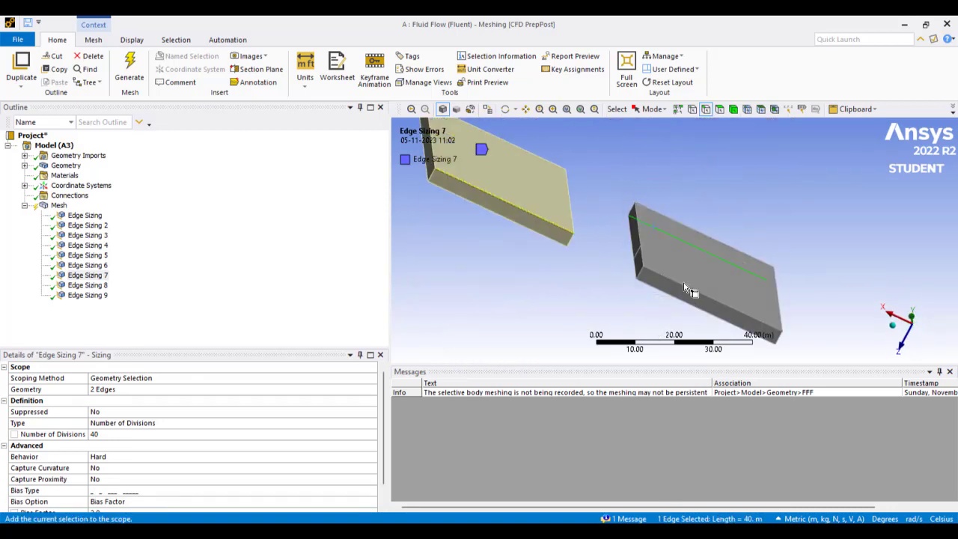
{"action": "left_click", "coordinate": [683, 285], "text": "ctrl"}
{"action": "left_click", "coordinate": [536, 212], "text": "ctrl"}
{"action": "middle_click_drag", "start_coordinate": [536, 212], "coordinate": [515, 240]}
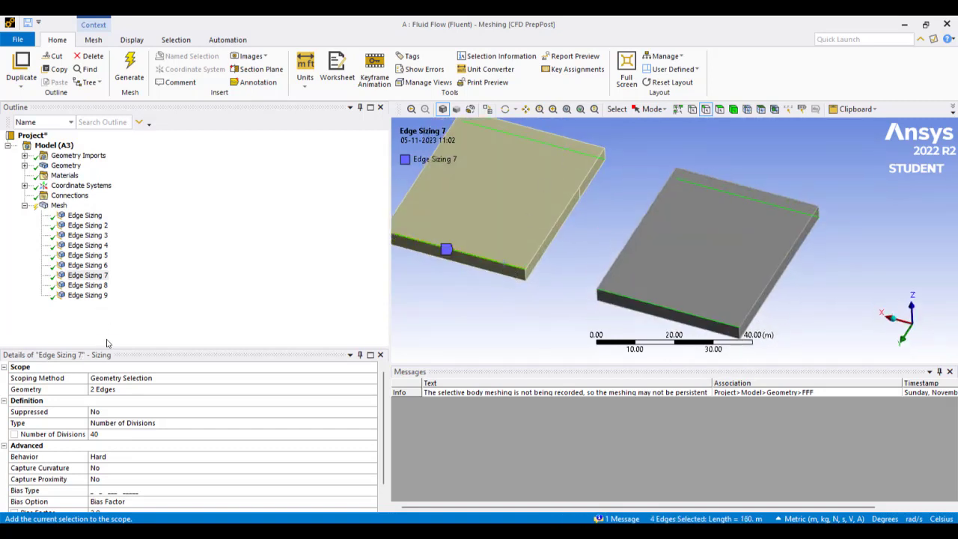
{"action": "left_click", "coordinate": [115, 389]}
{"action": "left_click", "coordinate": [161, 390]}
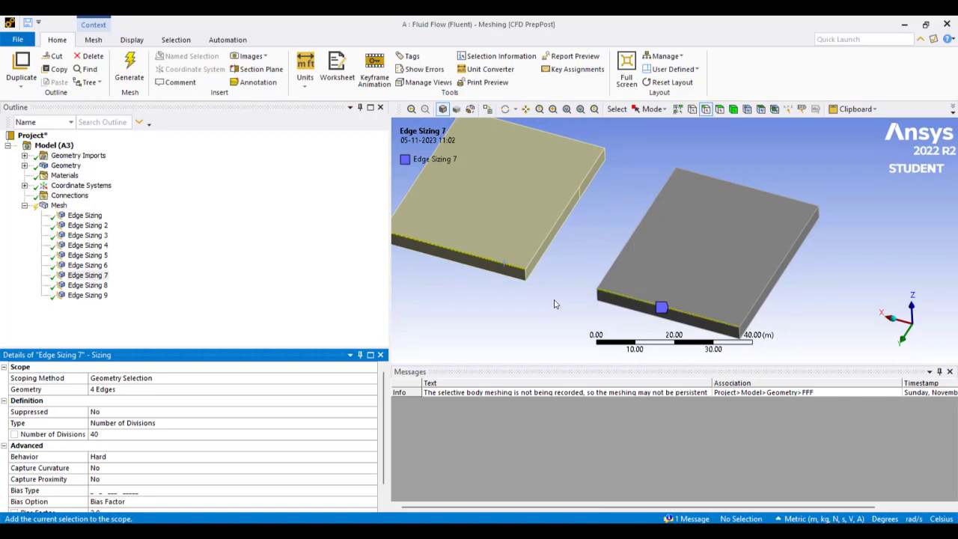
Reopen Edge Sizing 7's geometry scope and reselect the four parallel 40 m edges across the two thin blocks
{"action": "mouse_move", "coordinate": [555, 304]}
{"action": "middle_mouse_down"}
{"action": "mouse_move", "coordinate": [573, 297]}
{"action": "mouse_move", "coordinate": [573, 261]}
{"action": "middle_mouse_up"}
{"action": "scroll", "coordinate": [619, 297], "scroll_direction": "up", "scroll_amount": 3}
{"action": "left_click", "coordinate": [147, 390]}
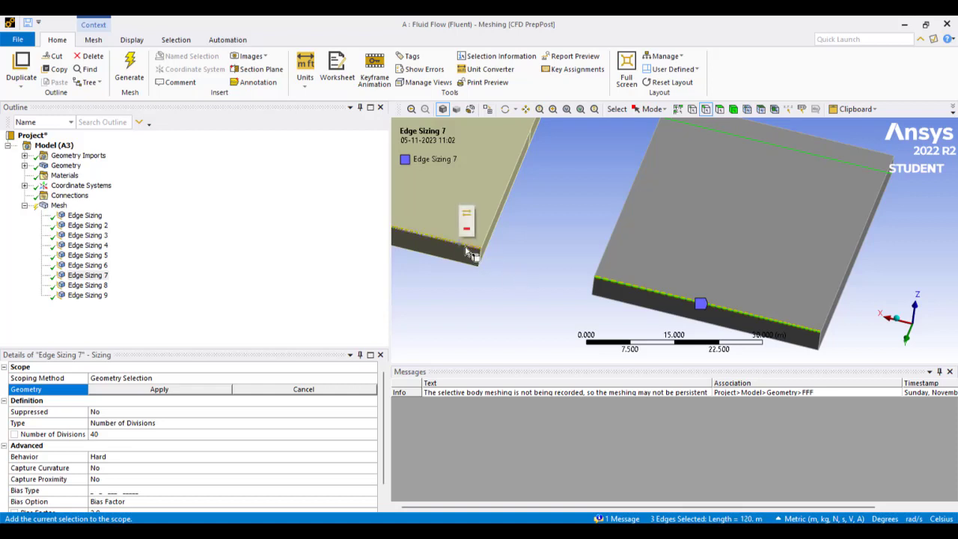
{"action": "scroll", "coordinate": [614, 251], "scroll_direction": "up", "scroll_amount": 4}
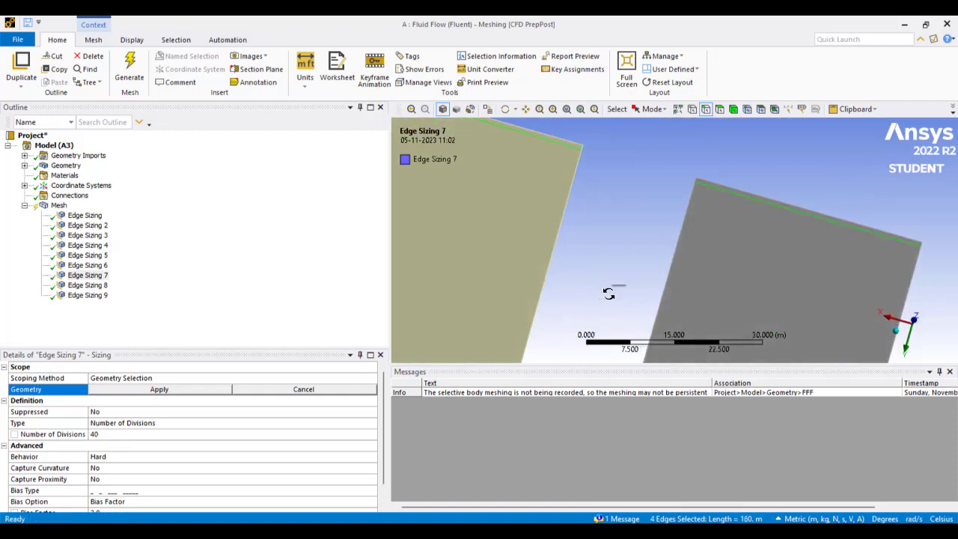
{"action": "left_click", "coordinate": [614, 249]}
{"action": "middle_click_drag", "start_coordinate": [614, 250], "coordinate": [603, 211]}
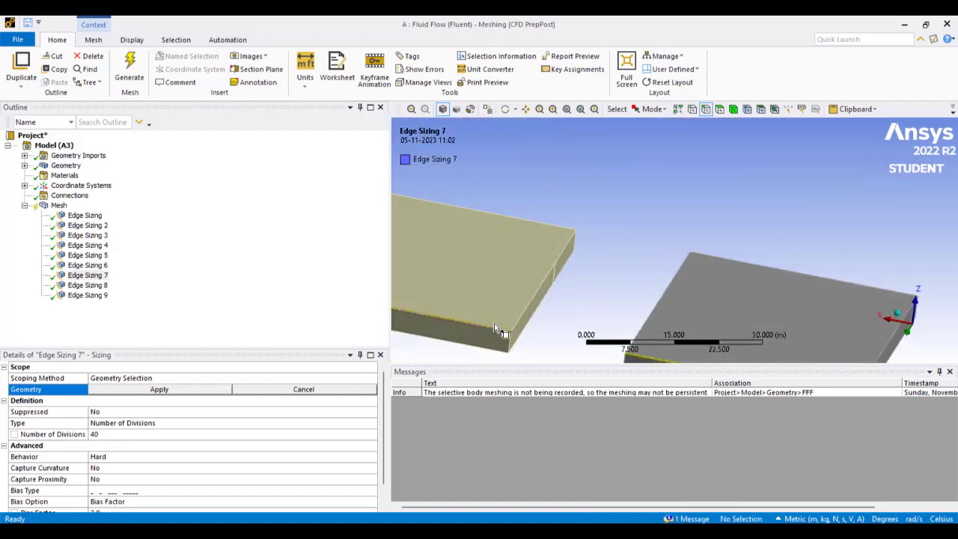
{"action": "middle_click_drag", "start_coordinate": [621, 253], "coordinate": [593, 327]}
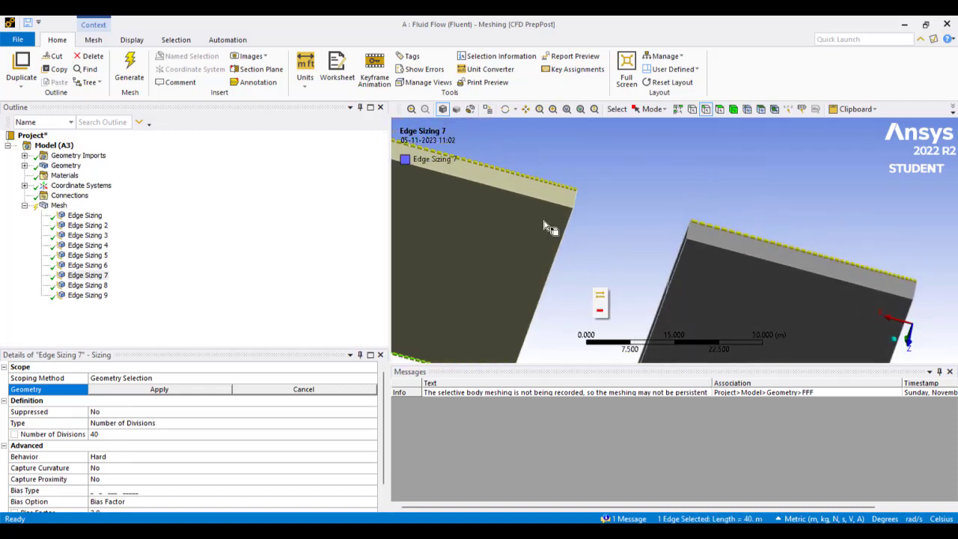
{"action": "left_click", "coordinate": [537, 180], "text": "ctrl"}
{"action": "middle_click_drag", "start_coordinate": [628, 211], "coordinate": [638, 219]}
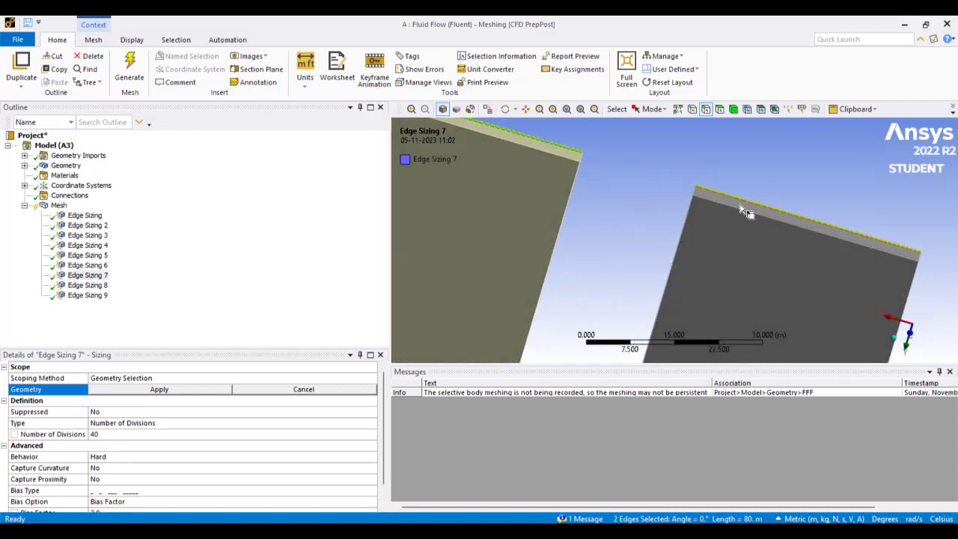
{"action": "middle_click_drag", "start_coordinate": [700, 190], "coordinate": [700, 163]}
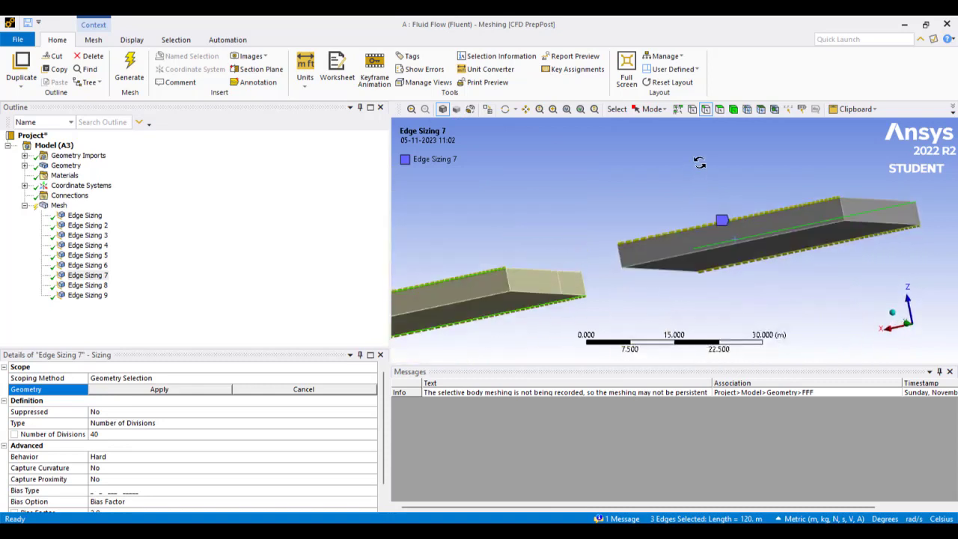
{"action": "left_click", "coordinate": [195, 389]}
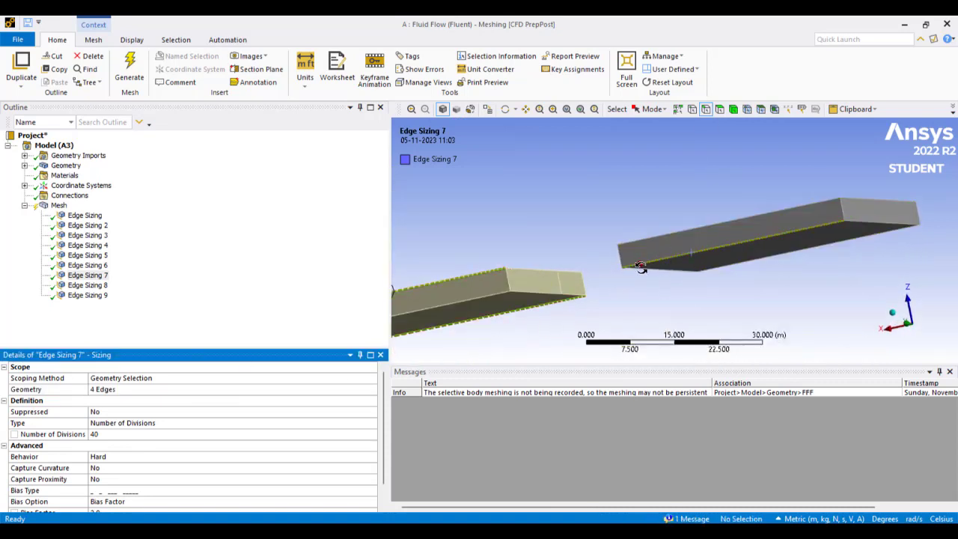
Rescope Edge Sizing 8 to four 40 m edges, two on each of the isolated thin blocks
{"action": "middle_click_drag", "start_coordinate": [641, 268], "coordinate": [663, 267]}
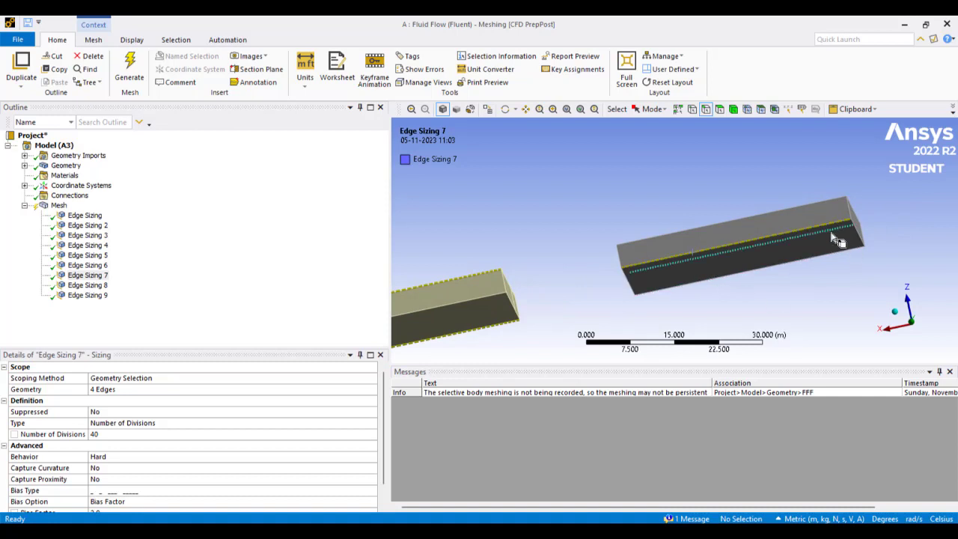
{"action": "middle_click_drag", "start_coordinate": [531, 257], "coordinate": [682, 203], "text": "ctrl"}
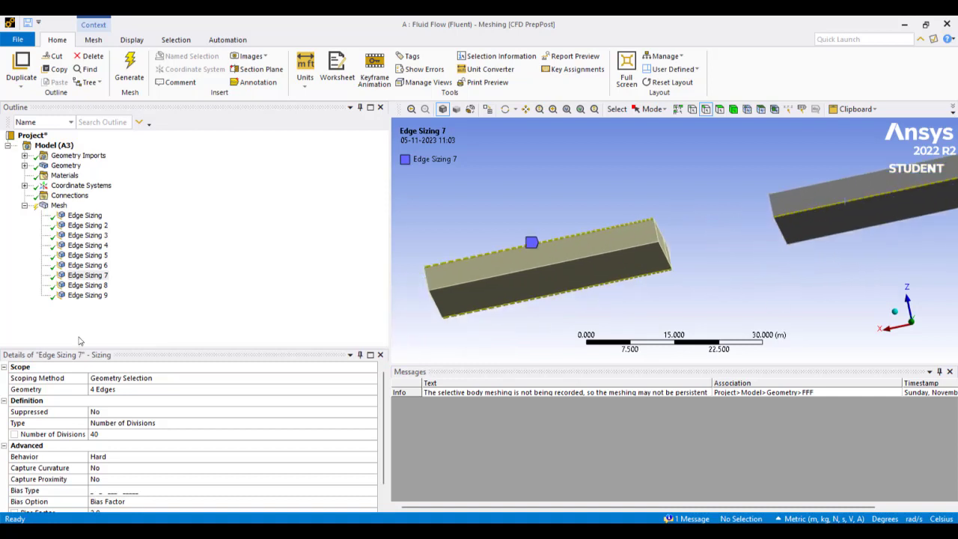
{"action": "left_click", "coordinate": [88, 285]}
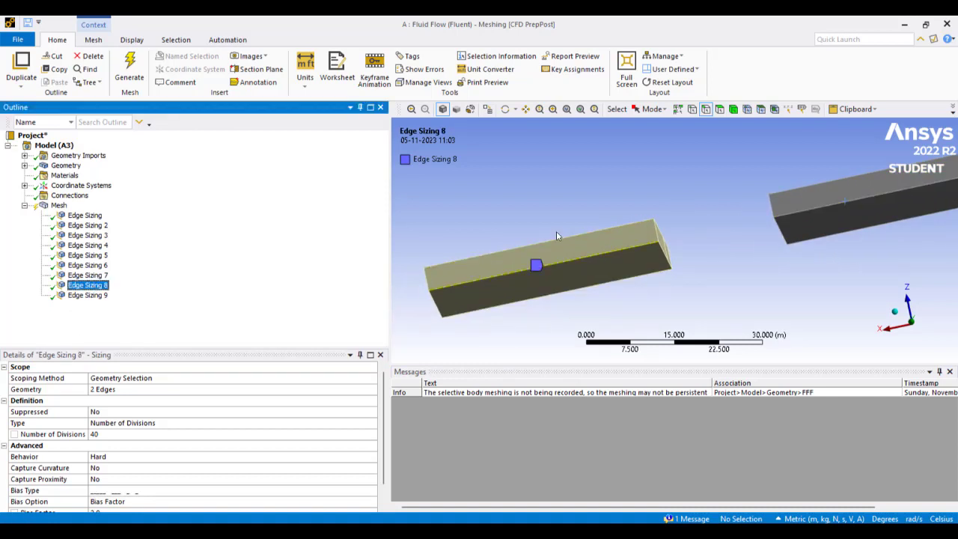
{"action": "left_click", "coordinate": [600, 256]}
{"action": "middle_click_drag", "start_coordinate": [680, 270], "coordinate": [646, 325]}
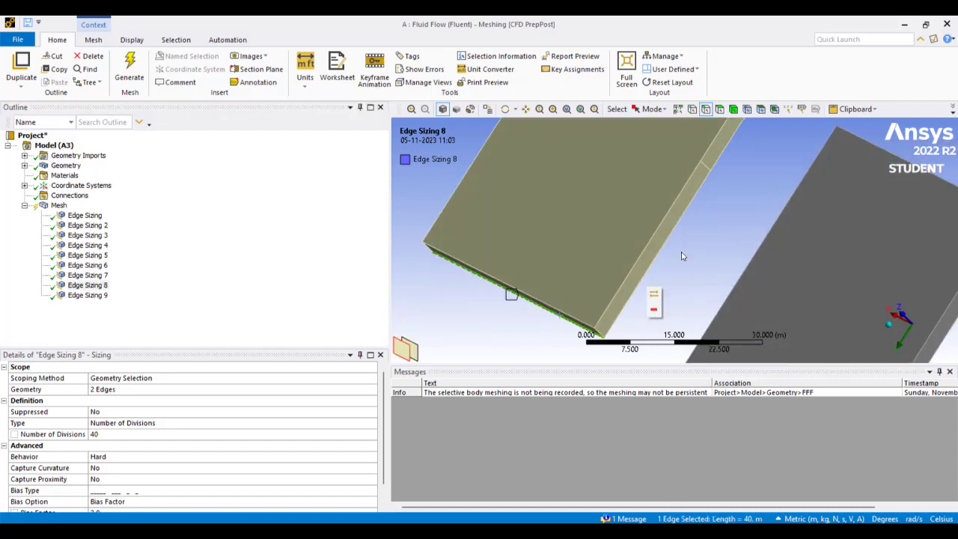
{"action": "middle_click_drag", "start_coordinate": [693, 209], "coordinate": [630, 347], "text": "ctrl"}
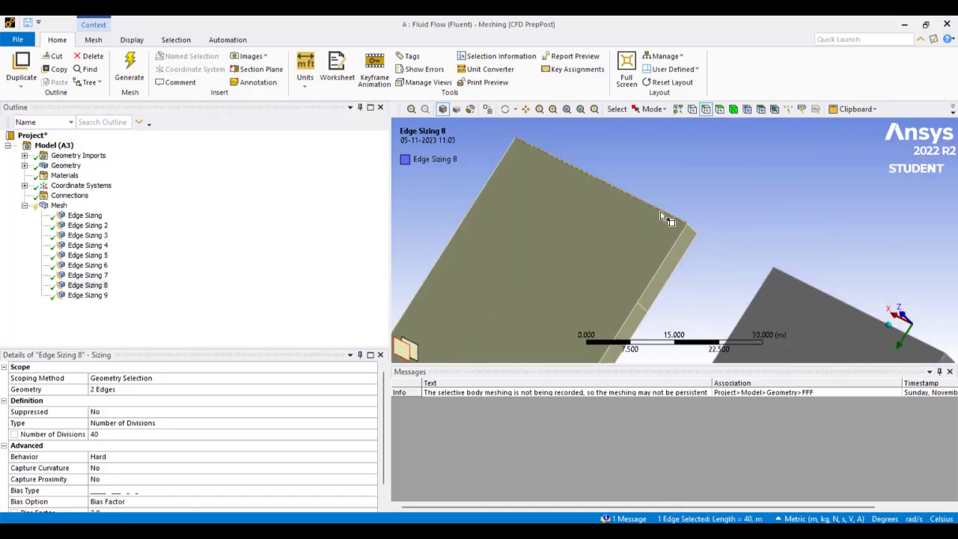
{"action": "left_click", "coordinate": [659, 212], "text": "ctrl"}
{"action": "middle_click_drag", "start_coordinate": [693, 247], "coordinate": [711, 123]}
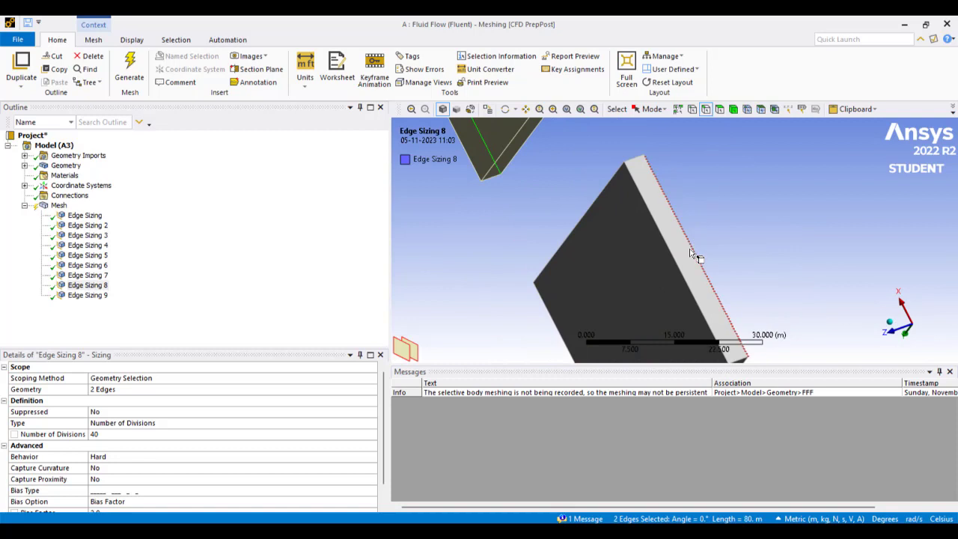
{"action": "left_click", "coordinate": [695, 254], "text": "ctrl"}
{"action": "middle_click_drag", "start_coordinate": [696, 256], "coordinate": [697, 197]}
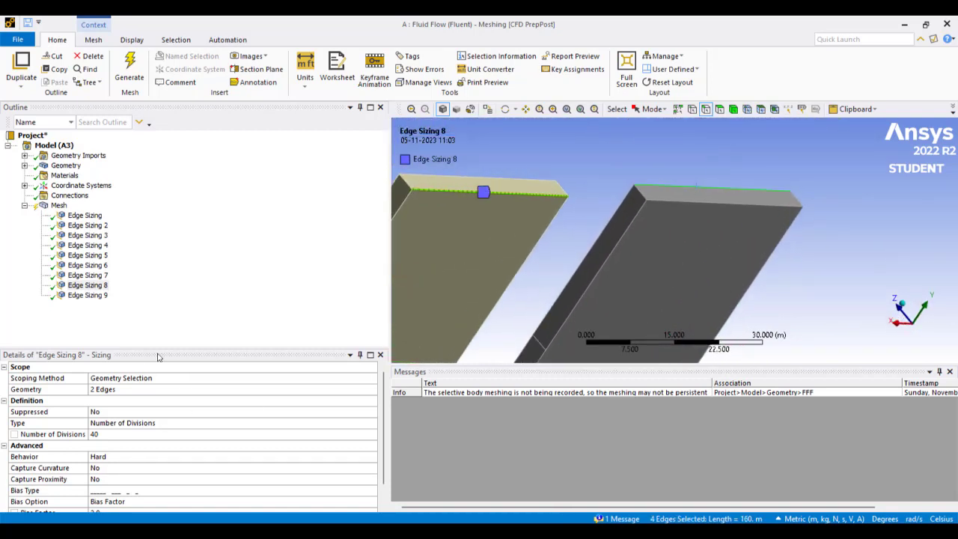
{"action": "left_click", "coordinate": [109, 389]}
{"action": "left_click", "coordinate": [110, 390]}
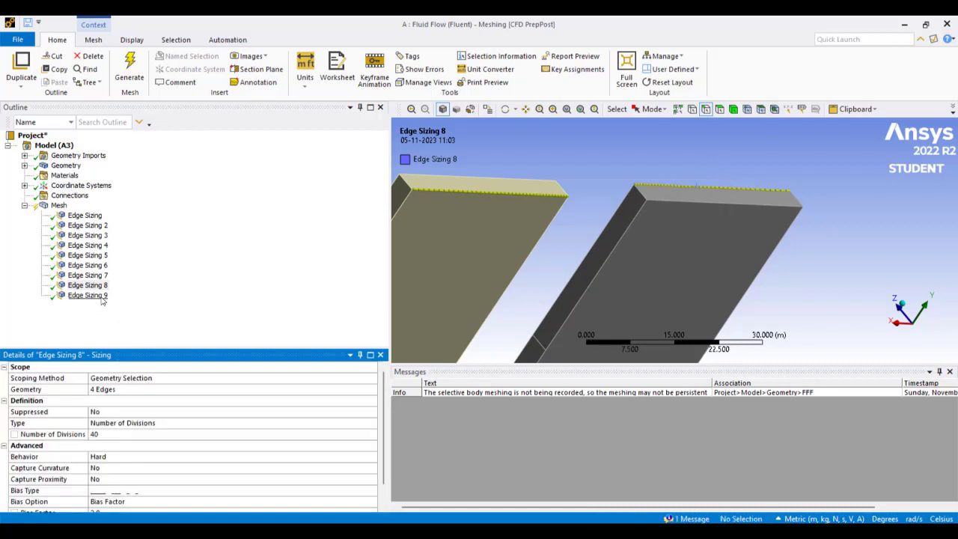
Rescope Edge Sizing 9 to four 50 m edges, two on each of the isolated thin blocks
{"action": "left_click", "coordinate": [88, 296]}
{"action": "middle_click_drag", "start_coordinate": [558, 278], "coordinate": [532, 212]}
{"action": "left_click", "coordinate": [601, 250]}
{"action": "left_click", "coordinate": [617, 251], "text": "ctrl"}
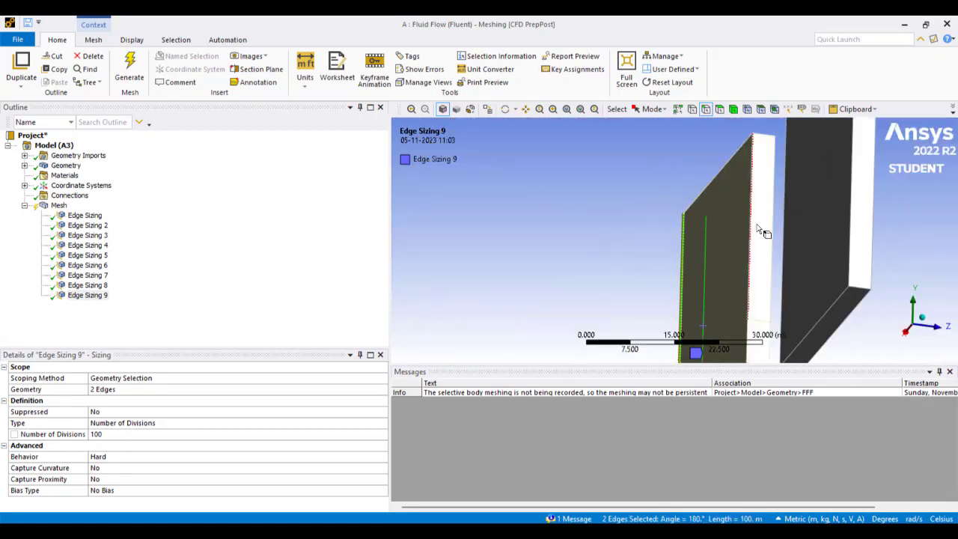
{"action": "left_click", "coordinate": [853, 233], "text": "ctrl"}
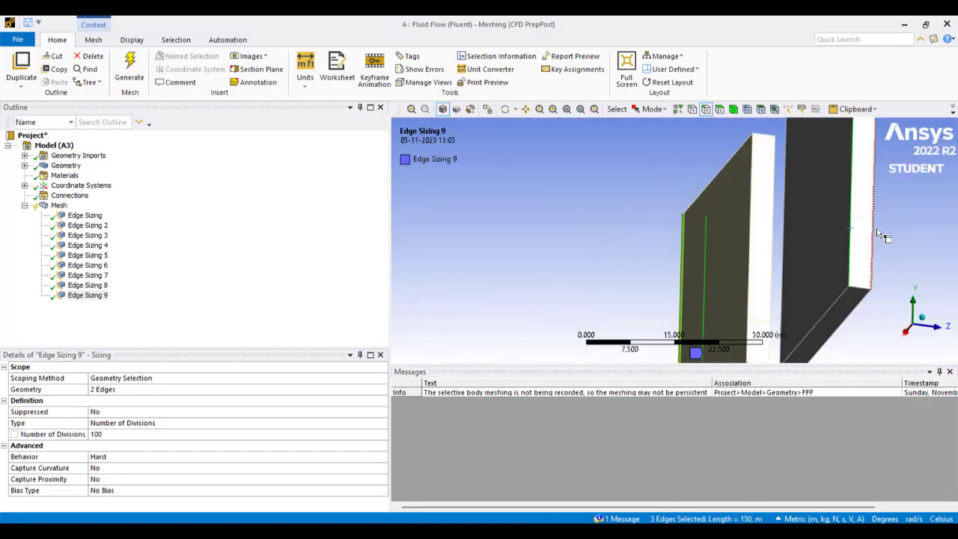
{"action": "left_click", "coordinate": [156, 390]}
{"action": "left_click", "coordinate": [156, 389]}
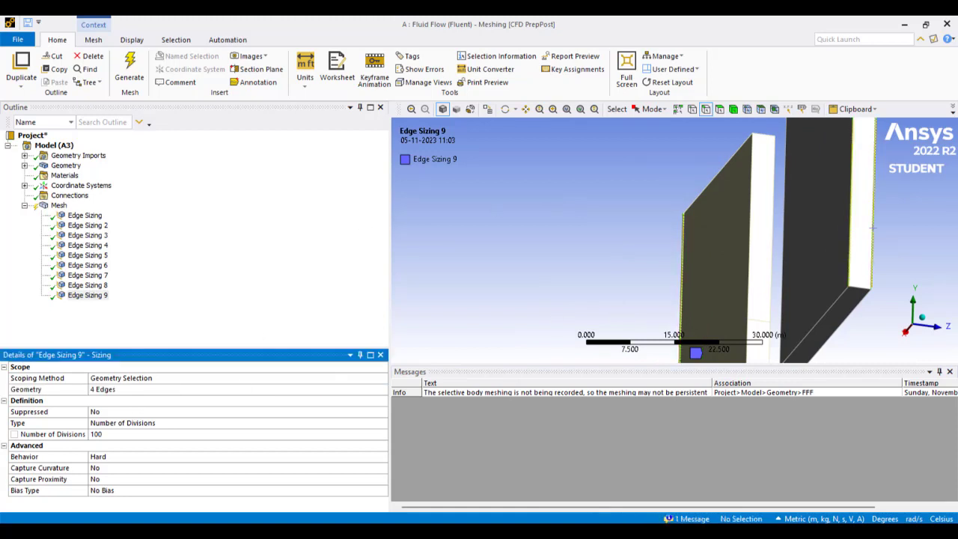
Show all bodies and generate the mesh only on the small block and its two neighbouring thin blocks
{"action": "right_click", "coordinate": [498, 154]}
{"action": "left_click", "coordinate": [538, 210]}
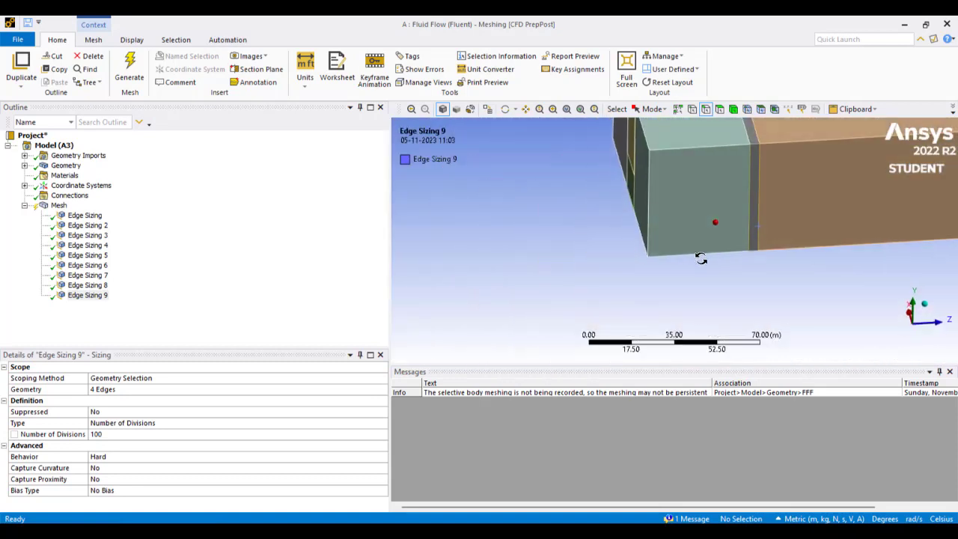
{"action": "middle_click_drag", "start_coordinate": [644, 349], "coordinate": [620, 429], "text": "ctrl"}
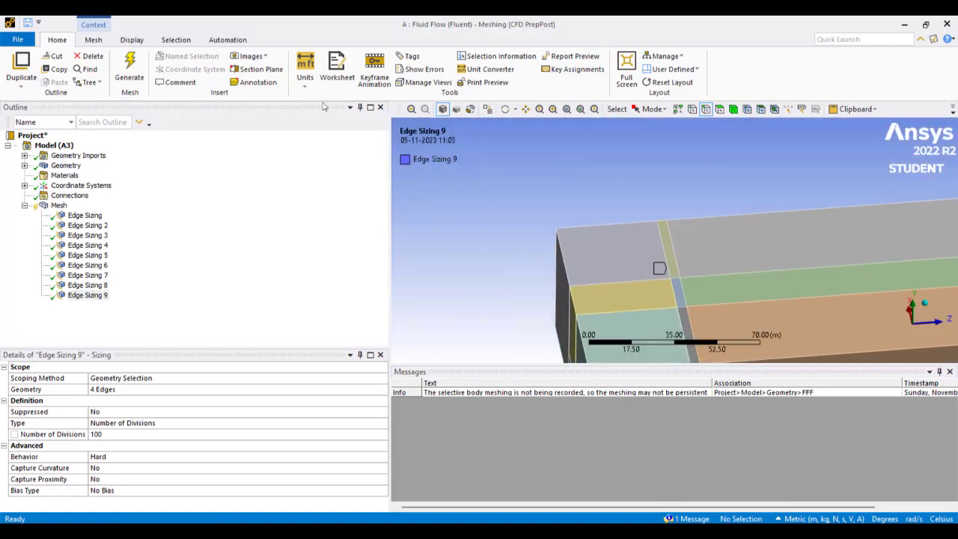
{"action": "left_click", "coordinate": [60, 205]}
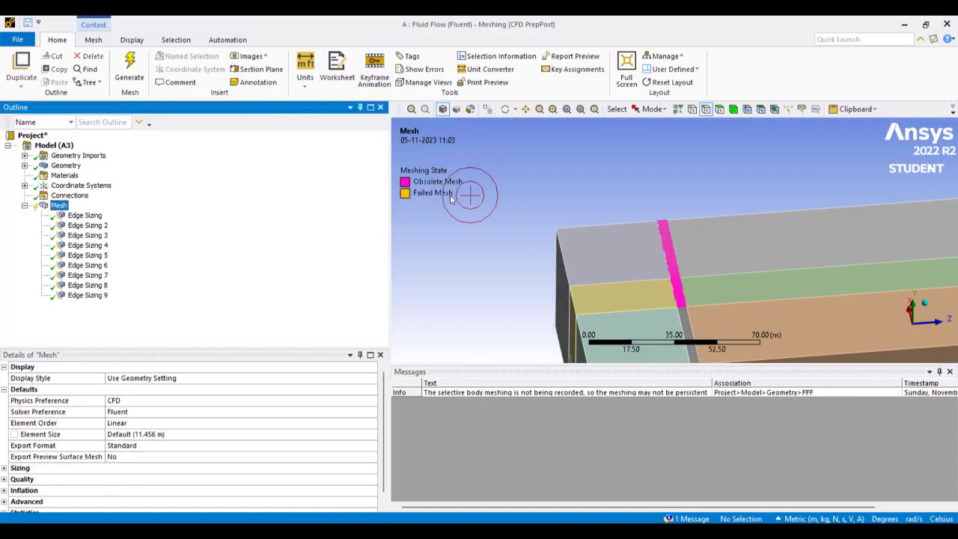
{"action": "left_click", "coordinate": [734, 109]}
{"action": "left_click", "coordinate": [673, 267]}
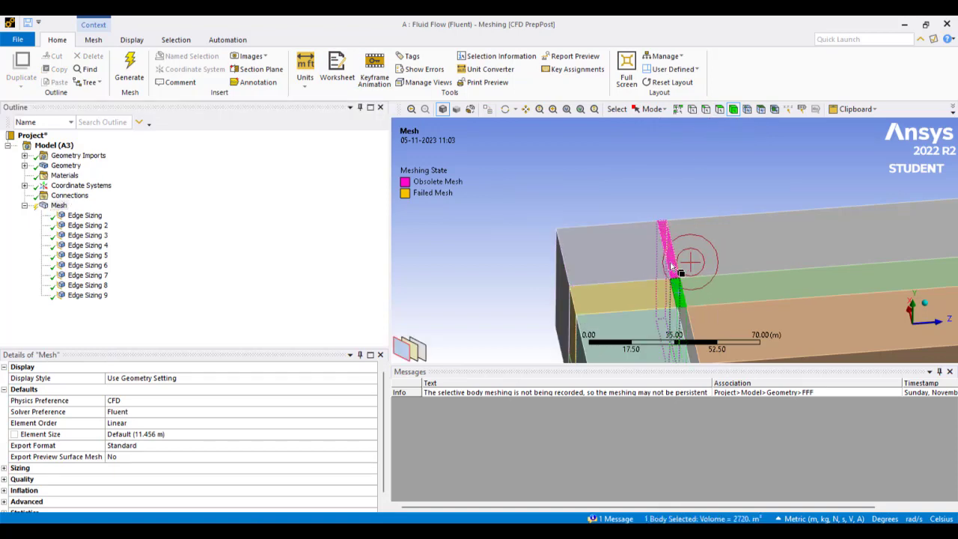
{"action": "left_click", "coordinate": [680, 329], "text": "ctrl"}
{"action": "right_click", "coordinate": [686, 329]}
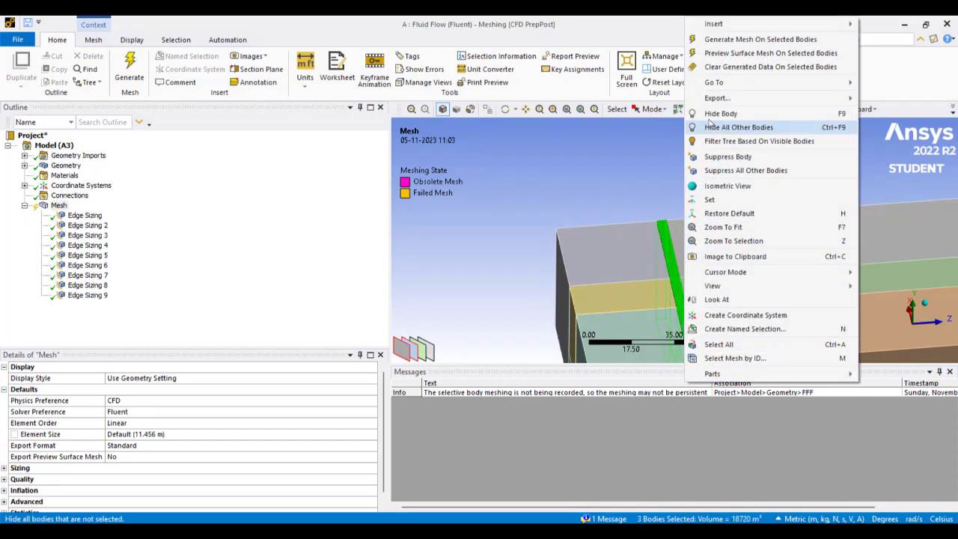
{"action": "left_click", "coordinate": [736, 37]}
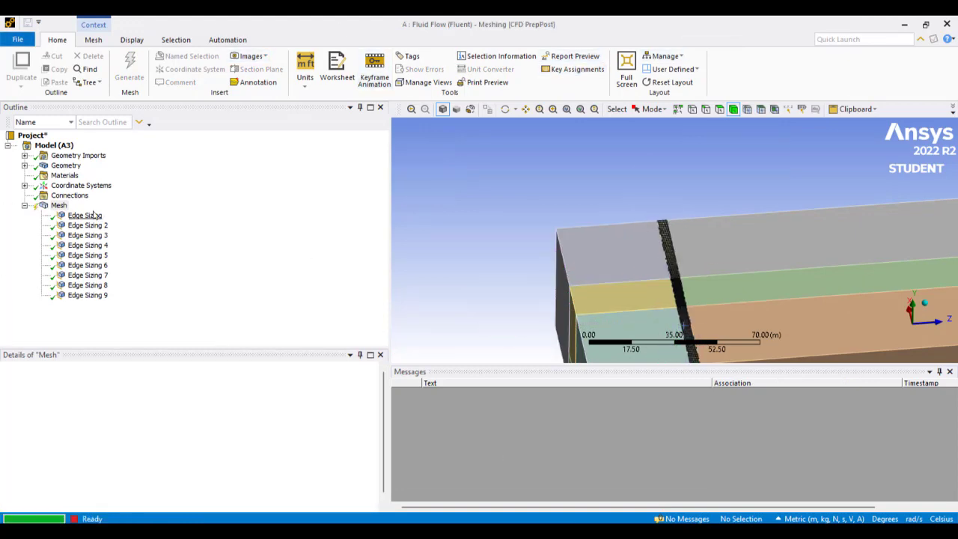
Insert a mesh method scoped to the six large unmeshed blocks on both sides of the thin meshed layer
{"action": "scroll", "coordinate": [716, 301], "scroll_direction": "up", "scroll_amount": 5}
{"action": "scroll", "coordinate": [716, 301], "scroll_direction": "up", "scroll_amount": 4}
{"action": "middle_click_drag", "start_coordinate": [691, 329], "coordinate": [575, 62], "text": "ctrl"}
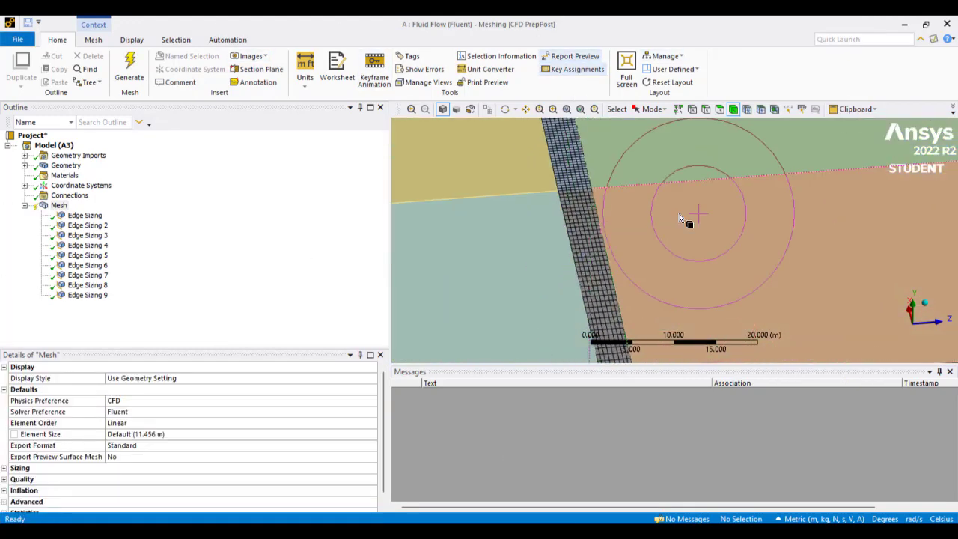
{"action": "scroll", "coordinate": [688, 221], "scroll_direction": "down", "scroll_amount": 8}
{"action": "middle_click_drag", "start_coordinate": [669, 285], "coordinate": [698, 279]}
{"action": "left_click", "coordinate": [462, 223], "text": "ctrl"}
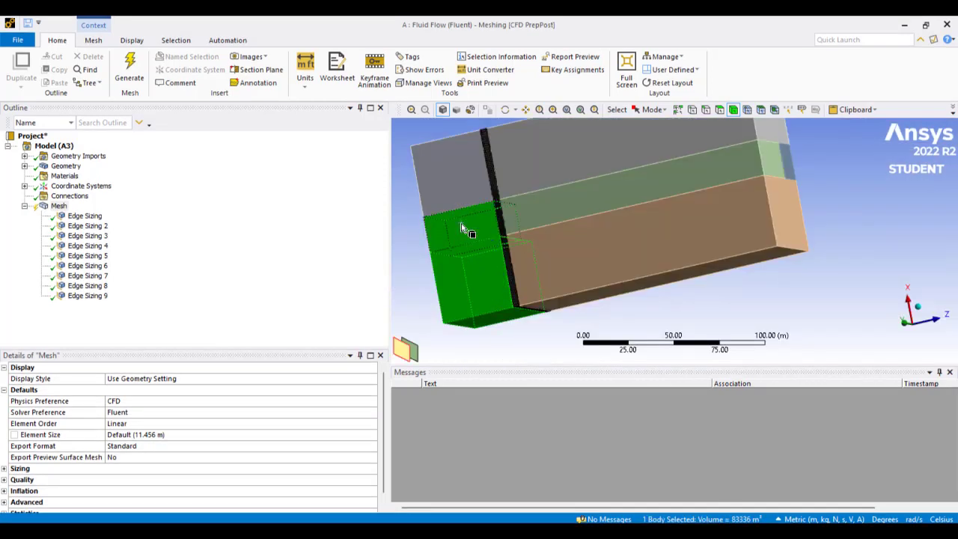
{"action": "left_click", "coordinate": [465, 180], "text": "ctrl"}
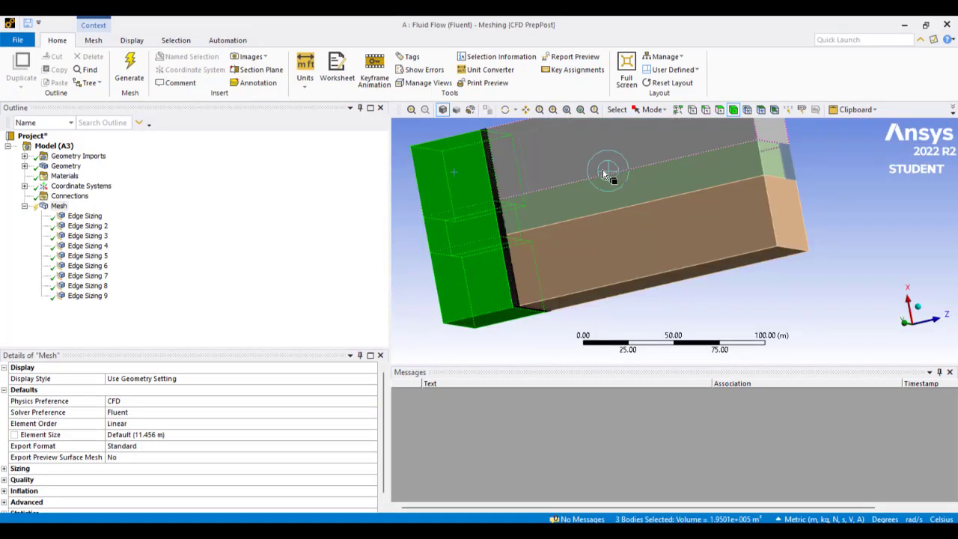
{"action": "left_click", "coordinate": [604, 169], "text": "ctrl"}
{"action": "left_click", "coordinate": [604, 207], "text": "ctrl"}
{"action": "left_click", "coordinate": [605, 240], "text": "ctrl"}
{"action": "right_click", "coordinate": [605, 244]}
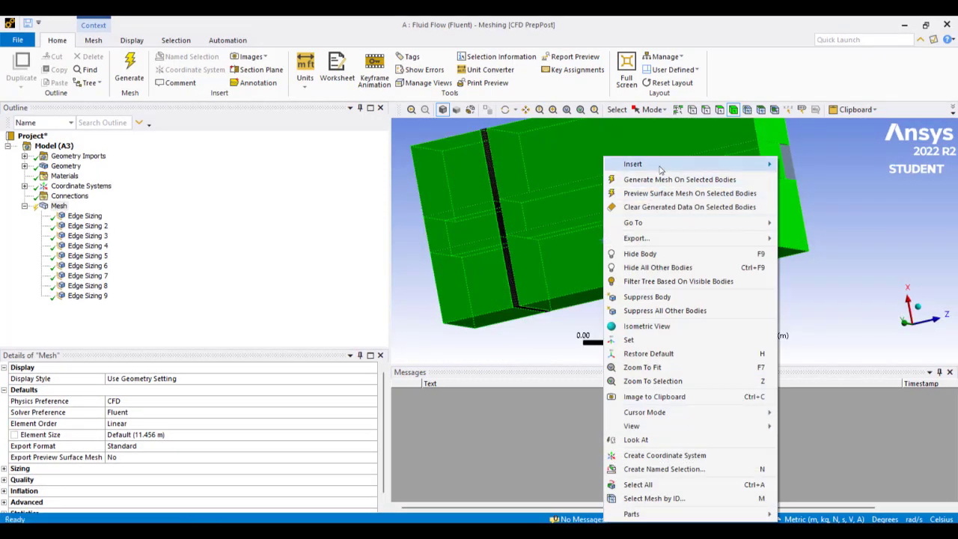
{"action": "mouse_move", "coordinate": [749, 164]}
{"action": "left_click", "coordinate": [800, 166]}
Change the method to Sweep, using the bias type with increasing dash lengths and a sweep bias of 1.2
{"action": "left_click", "coordinate": [112, 424]}
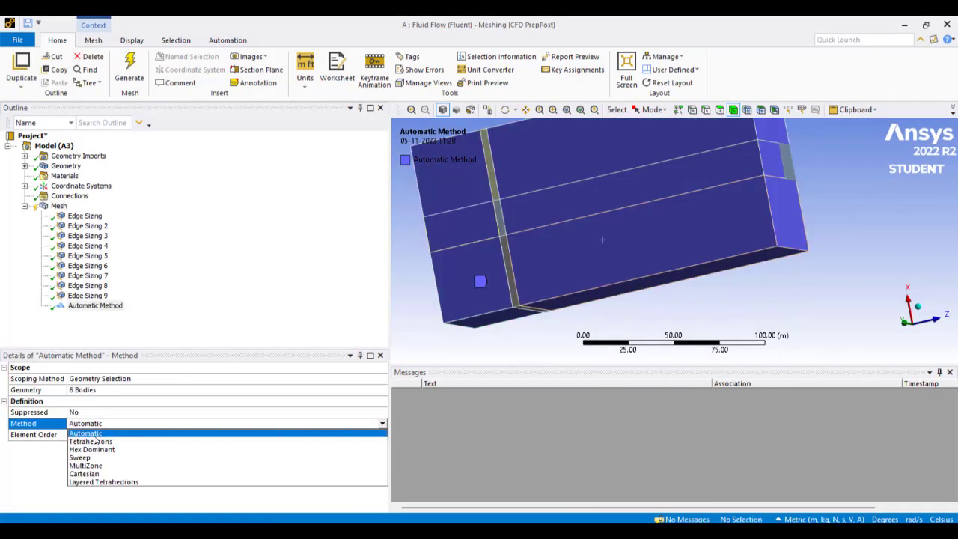
{"action": "left_click", "coordinate": [105, 460]}
{"action": "scroll", "coordinate": [113, 441], "scroll_direction": "down", "scroll_amount": 2}
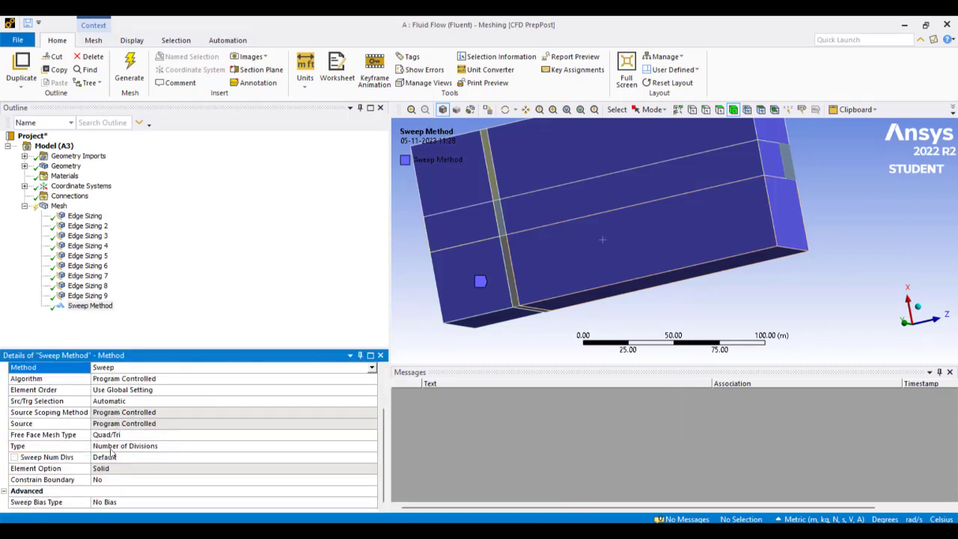
{"action": "left_click", "coordinate": [112, 457]}
{"action": "left_click", "coordinate": [122, 493]}
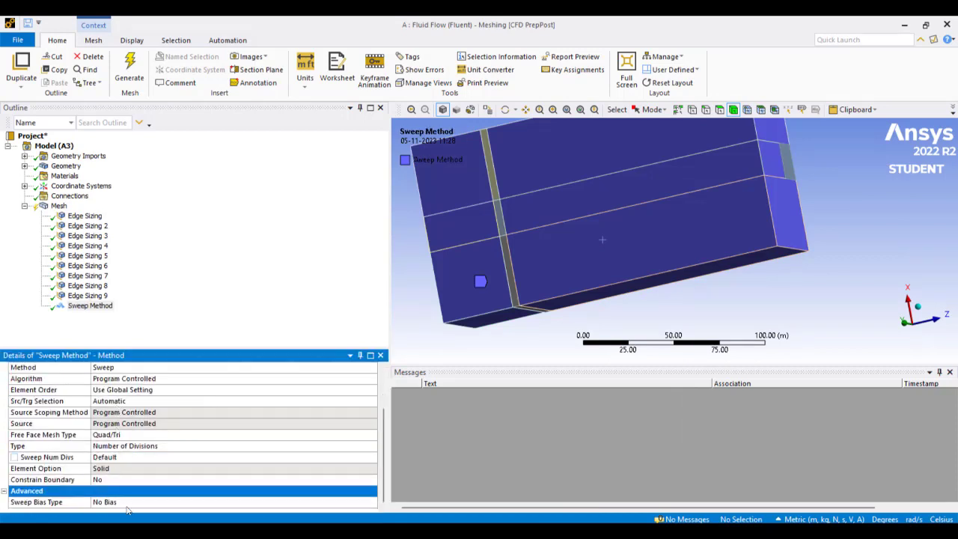
{"action": "double_click", "coordinate": [126, 503]}
{"action": "scroll", "coordinate": [128, 491], "scroll_direction": "down", "scroll_amount": 1}
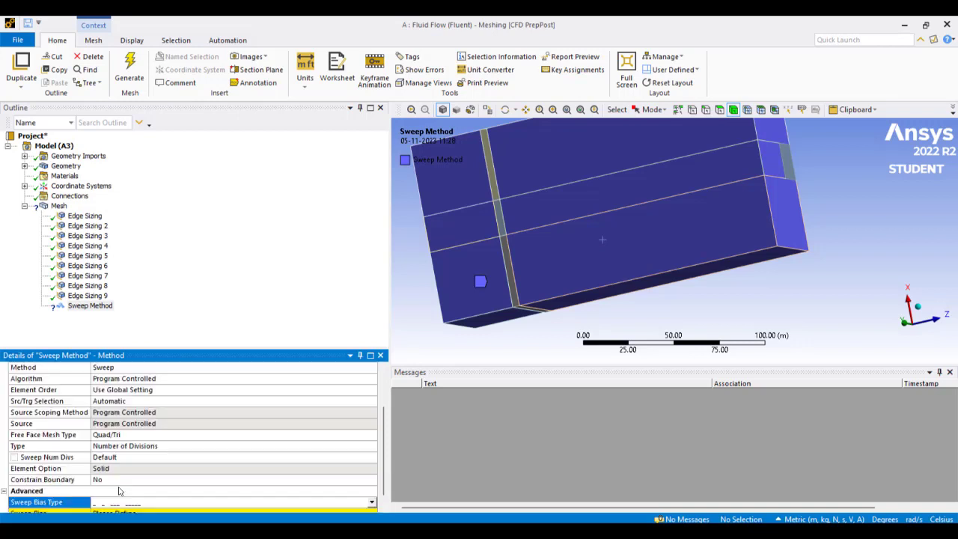
{"action": "left_click", "coordinate": [109, 501]}
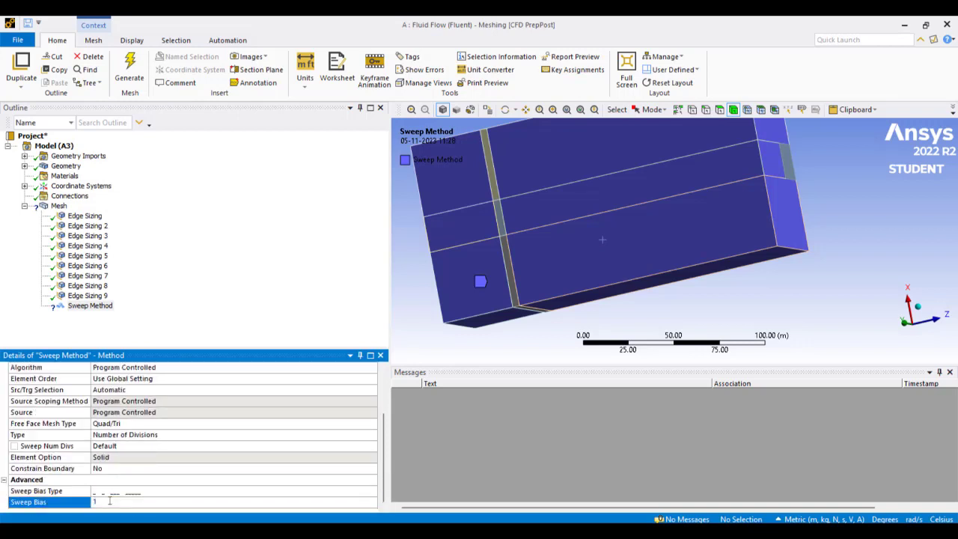
{"action": "key", "text": "Return"}
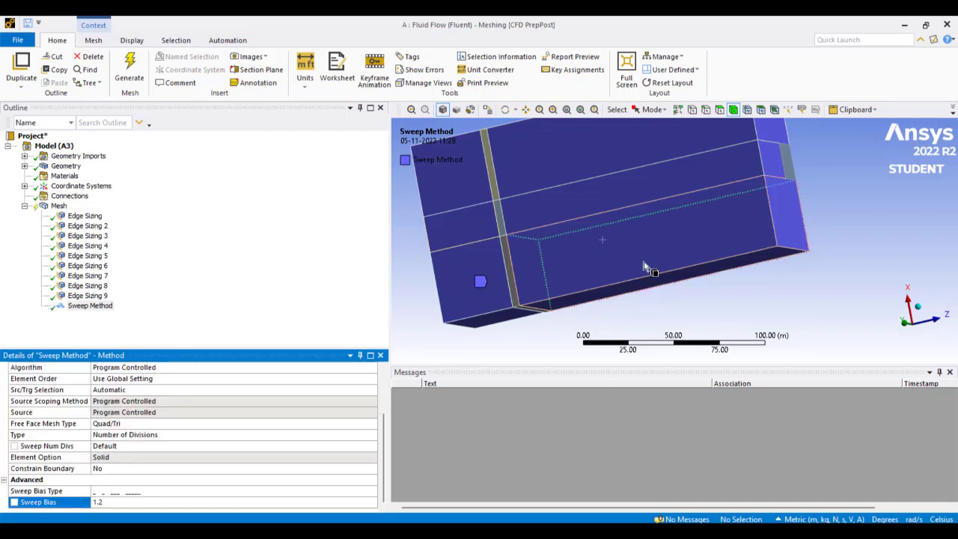
Generate the mesh only on the six large blocks on both sides of the thin layer and display it
{"action": "left_click", "coordinate": [644, 263]}
{"action": "left_click", "coordinate": [463, 264], "text": "ctrl"}
{"action": "left_click", "coordinate": [479, 207], "text": "ctrl"}
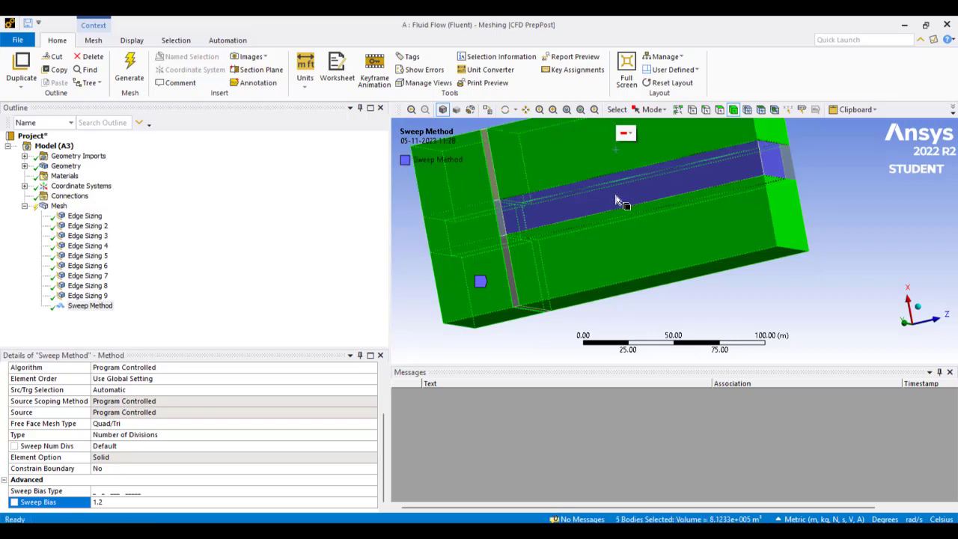
{"action": "right_click", "coordinate": [616, 158]}
{"action": "left_click", "coordinate": [697, 192]}
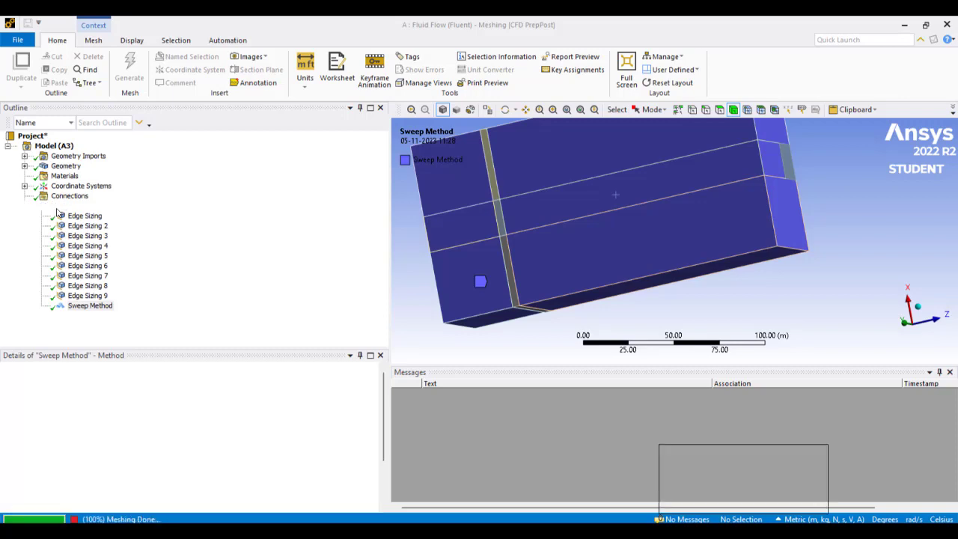
{"action": "left_click", "coordinate": [58, 206]}
{"action": "middle_click_drag", "start_coordinate": [556, 256], "coordinate": [704, 202]}
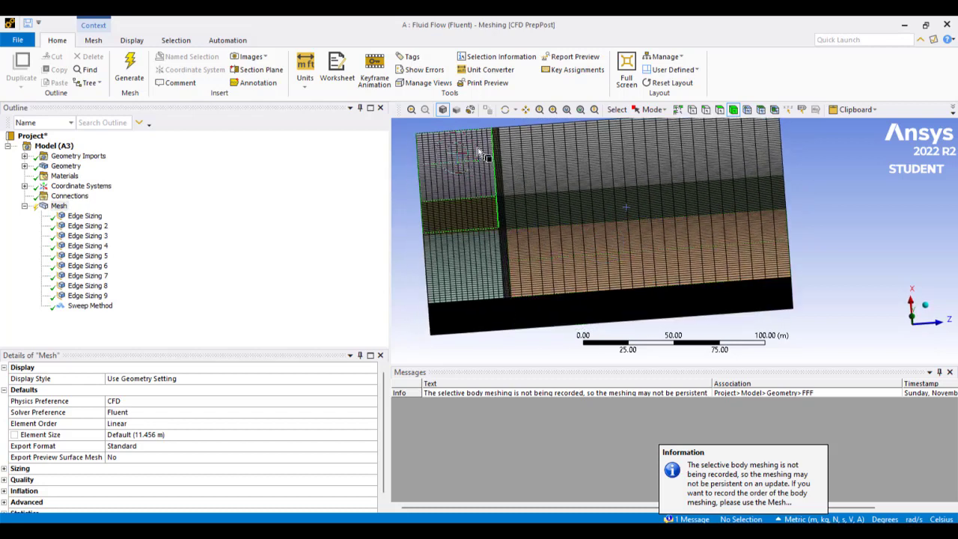
Insert a separate mesh method scoped to the three shorter large blocks and set it to Sweep
{"action": "left_click", "coordinate": [475, 265]}
{"action": "left_click", "coordinate": [460, 219], "text": "ctrl"}
{"action": "left_click", "coordinate": [458, 187], "text": "ctrl"}
{"action": "right_click", "coordinate": [458, 187]}
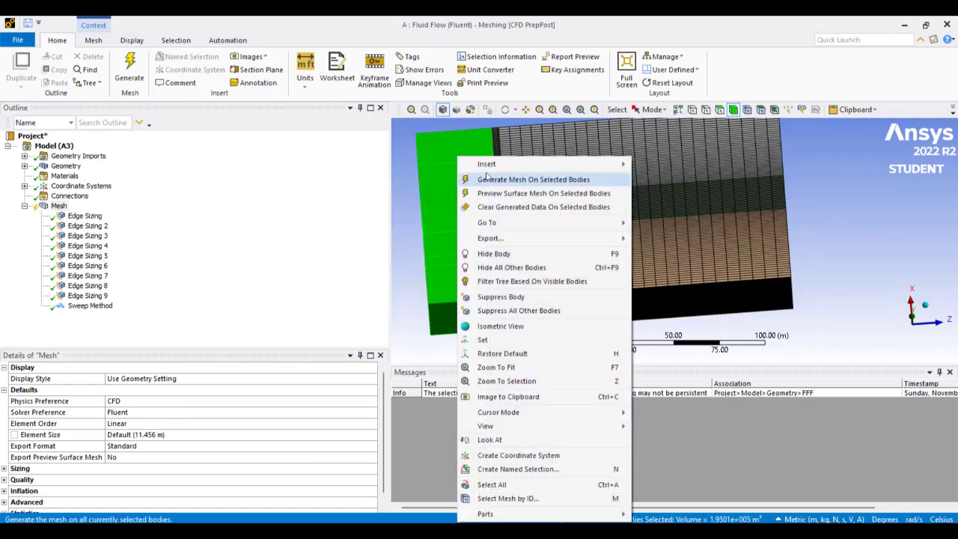
{"action": "mouse_move", "coordinate": [506, 167]}
{"action": "left_click", "coordinate": [664, 165]}
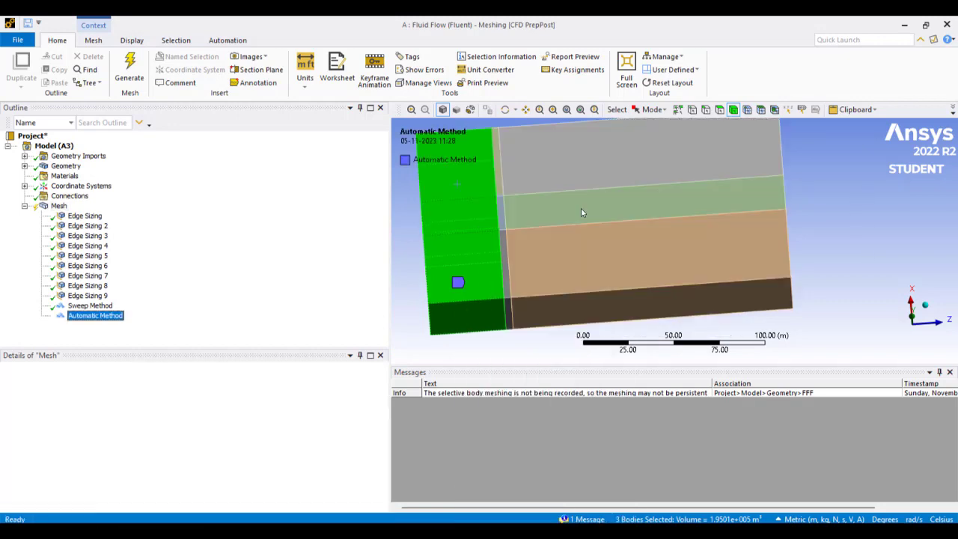
{"action": "left_click", "coordinate": [224, 423]}
{"action": "left_click", "coordinate": [152, 458]}
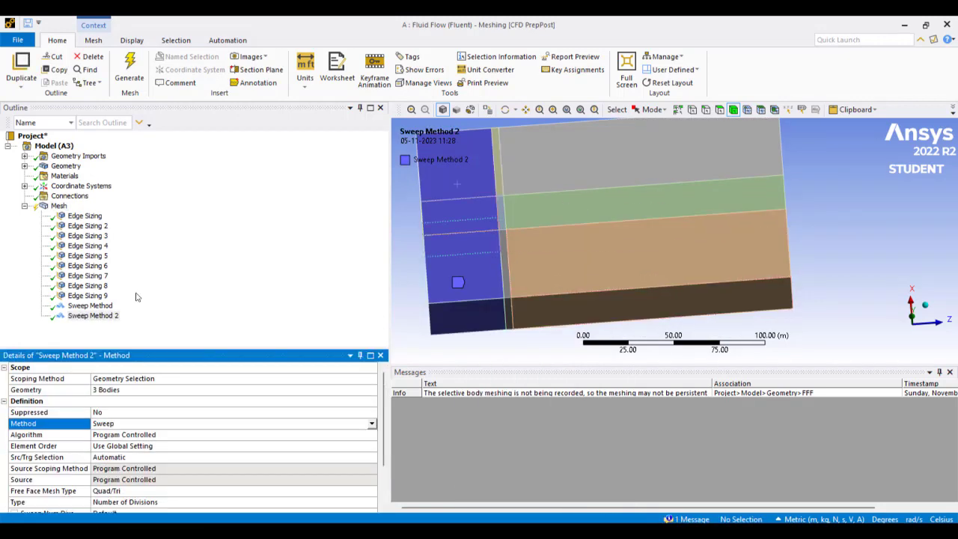
Rescope the first Sweep Method to only the three long blocks on the other side of the thin layer
{"action": "left_click", "coordinate": [89, 306]}
{"action": "left_click", "coordinate": [572, 259]}
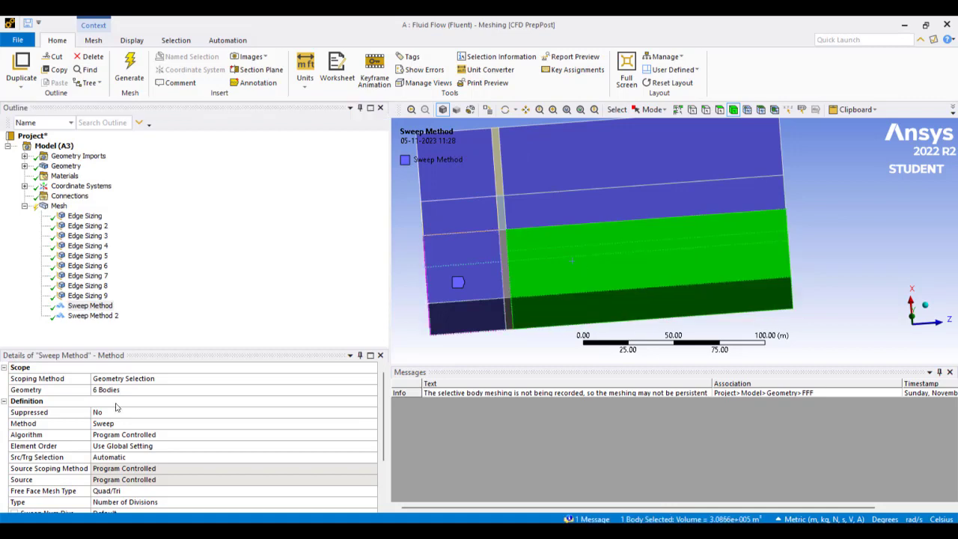
{"action": "left_click", "coordinate": [125, 391]}
{"action": "left_click", "coordinate": [554, 206], "text": "ctrl"}
{"action": "left_click", "coordinate": [553, 153], "text": "ctrl"}
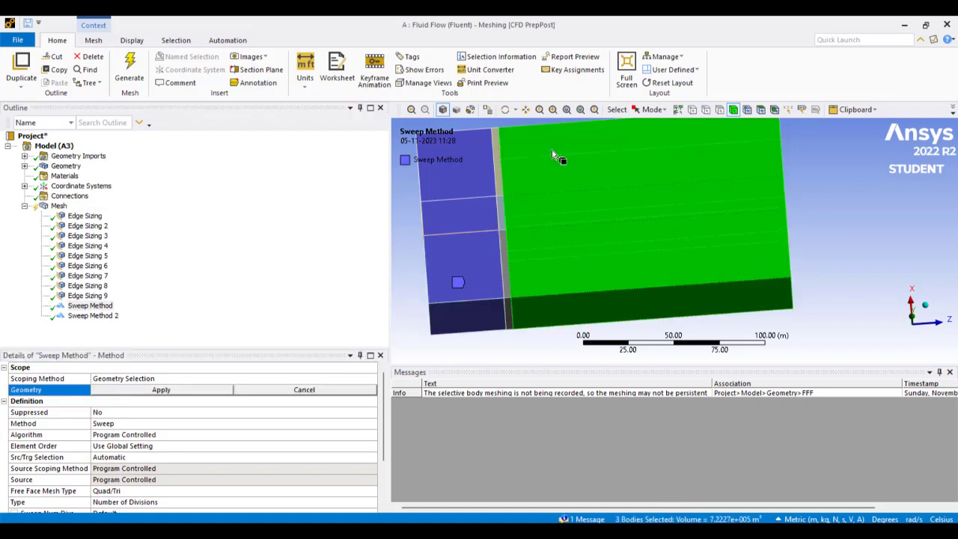
{"action": "left_click", "coordinate": [203, 390]}
Set Sweep Method 2 to the bias type with increasing dash lengths and a sweep bias of 1.2
{"action": "left_click", "coordinate": [93, 315]}
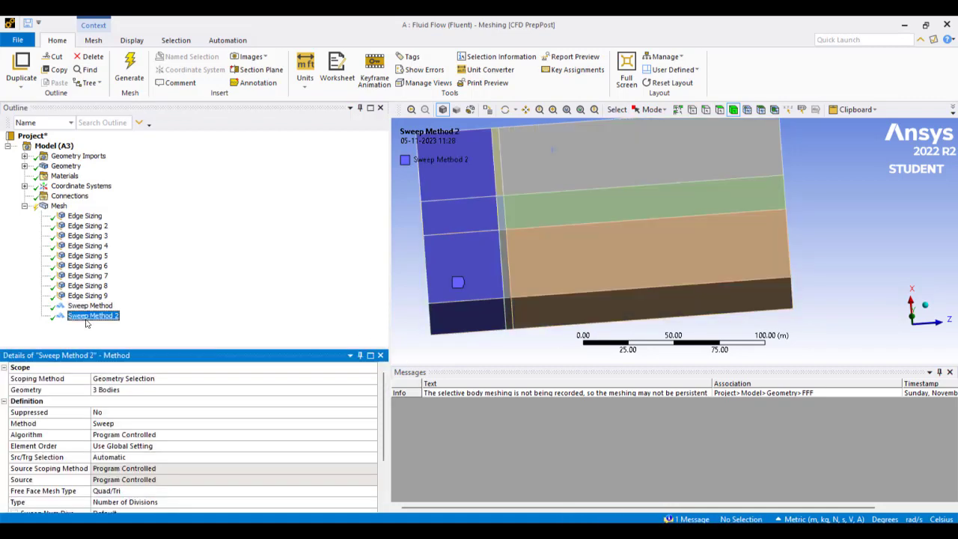
{"action": "left_click", "coordinate": [133, 390]}
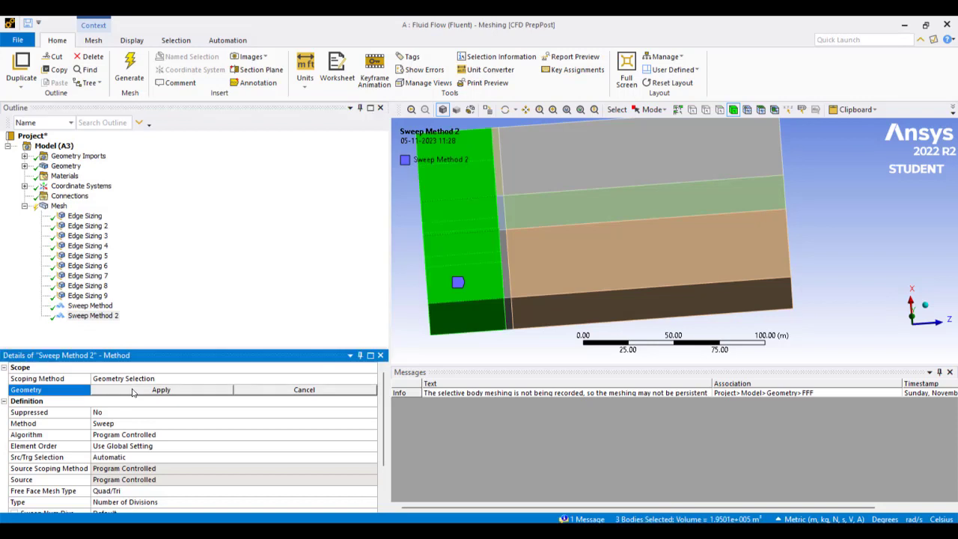
{"action": "left_click", "coordinate": [287, 392]}
{"action": "scroll", "coordinate": [175, 458], "scroll_direction": "down", "scroll_amount": 2}
{"action": "double_click", "coordinate": [145, 503]}
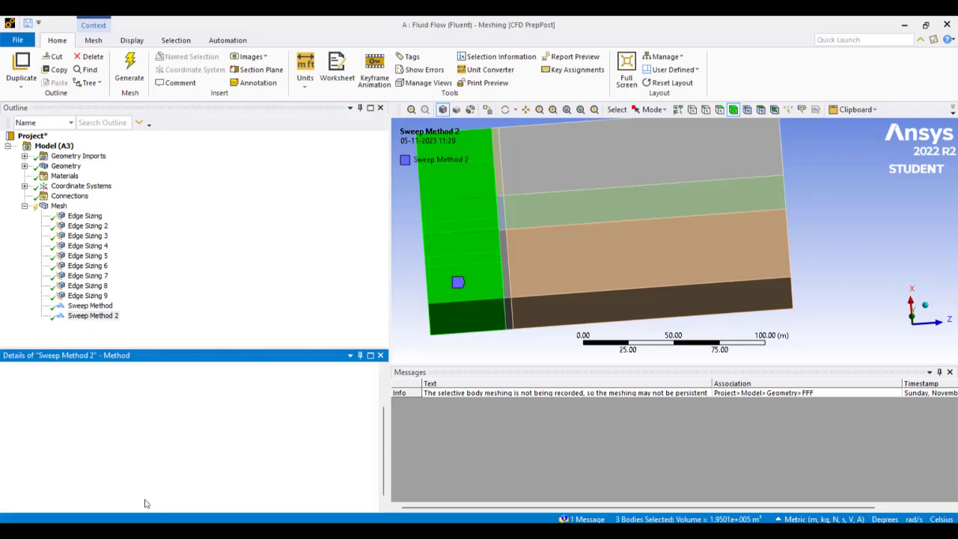
{"action": "double_click", "coordinate": [151, 493]}
{"action": "left_click", "coordinate": [147, 503]}
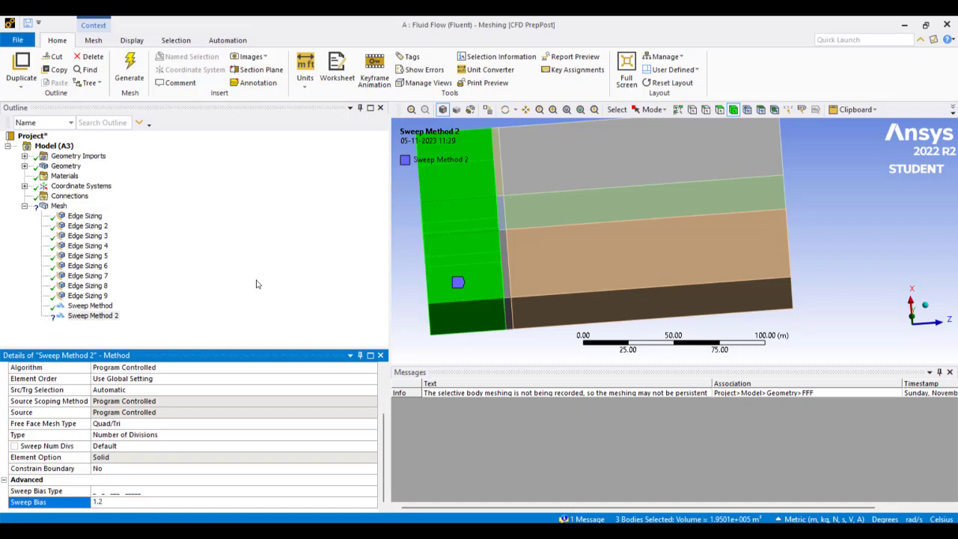
Generate the mesh only on the three long blocks
{"action": "left_click", "coordinate": [580, 253]}
{"action": "left_click", "coordinate": [553, 196], "text": "ctrl"}
{"action": "left_click", "coordinate": [551, 151], "text": "ctrl"}
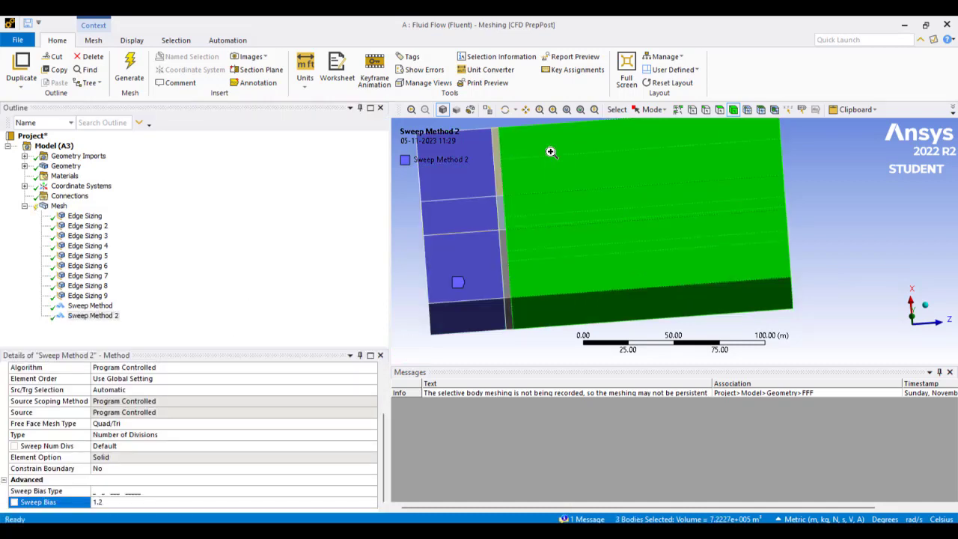
{"action": "right_click", "coordinate": [550, 151]}
{"action": "left_click", "coordinate": [580, 201]}
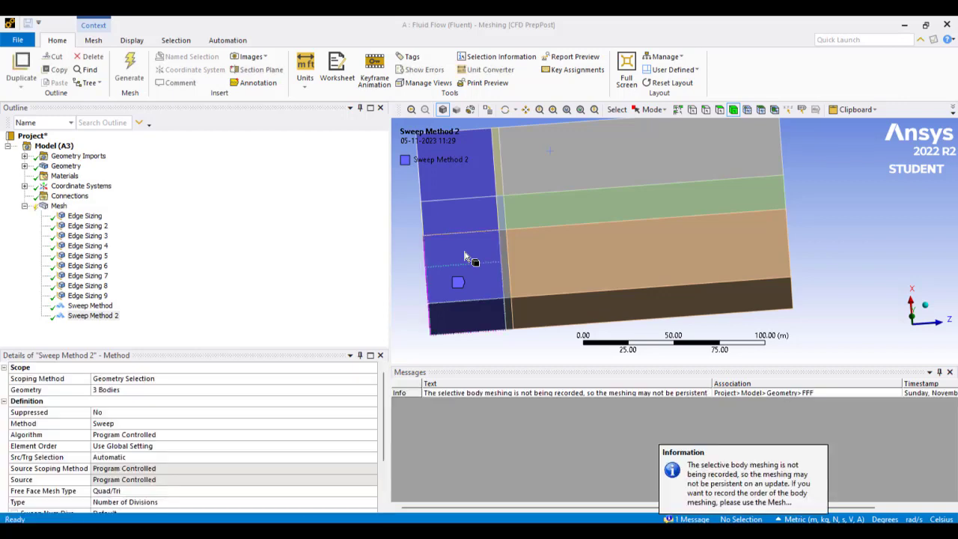
Generate the mesh only on the three shorter large blocks and display the resulting mesh
{"action": "left_click", "coordinate": [464, 257]}
{"action": "left_click", "coordinate": [459, 216], "text": "ctrl"}
{"action": "left_click", "coordinate": [460, 171], "text": "ctrl"}
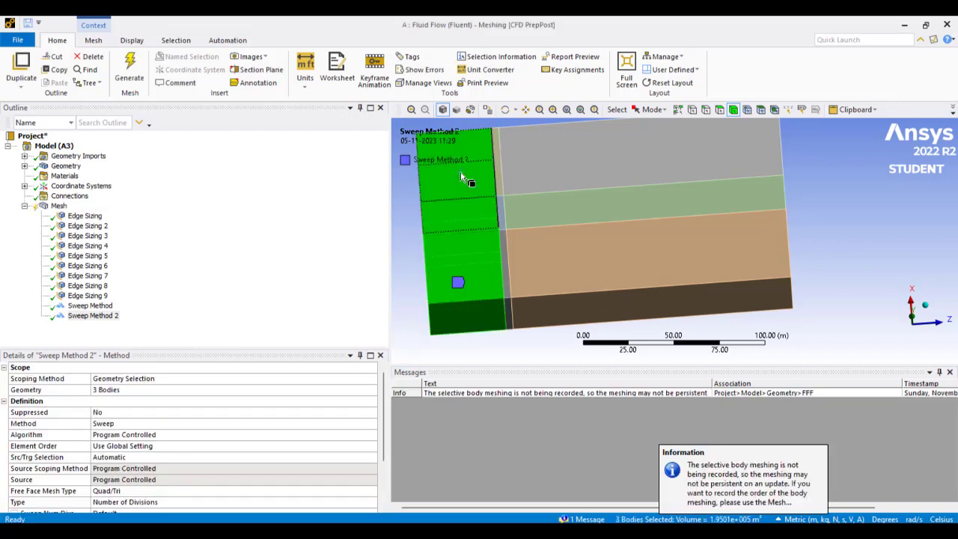
{"action": "right_click", "coordinate": [461, 171]}
{"action": "left_click", "coordinate": [517, 172]}
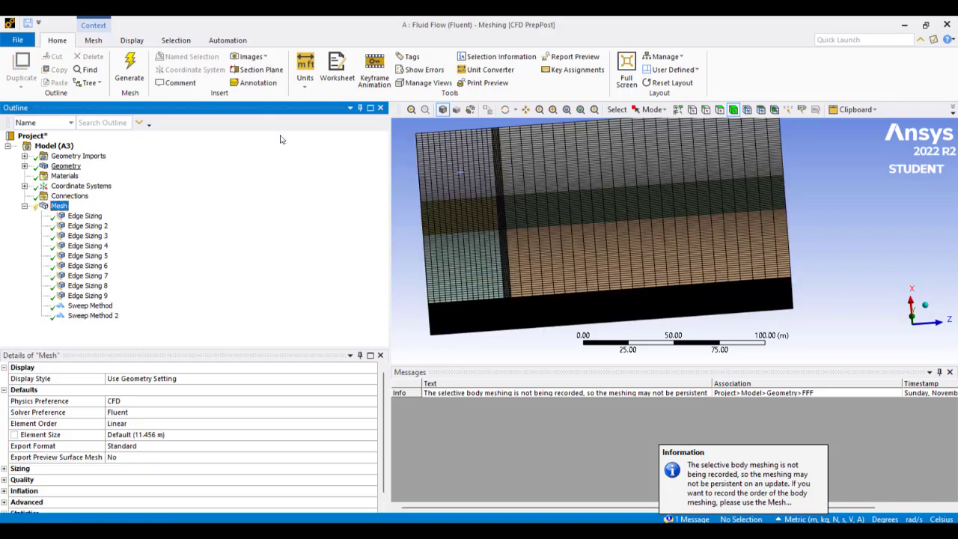
Insert another mesh method scoped to the two narrow middle blocks, one short and one long, and set it to Sweep
{"action": "mouse_move", "coordinate": [473, 285]}
{"action": "middle_mouse_down"}
{"action": "mouse_move", "coordinate": [496, 298]}
{"action": "mouse_move", "coordinate": [488, 210]}
{"action": "mouse_move", "coordinate": [607, 205]}
{"action": "mouse_move", "coordinate": [472, 304]}
{"action": "middle_mouse_up"}
{"action": "left_click", "coordinate": [472, 304]}
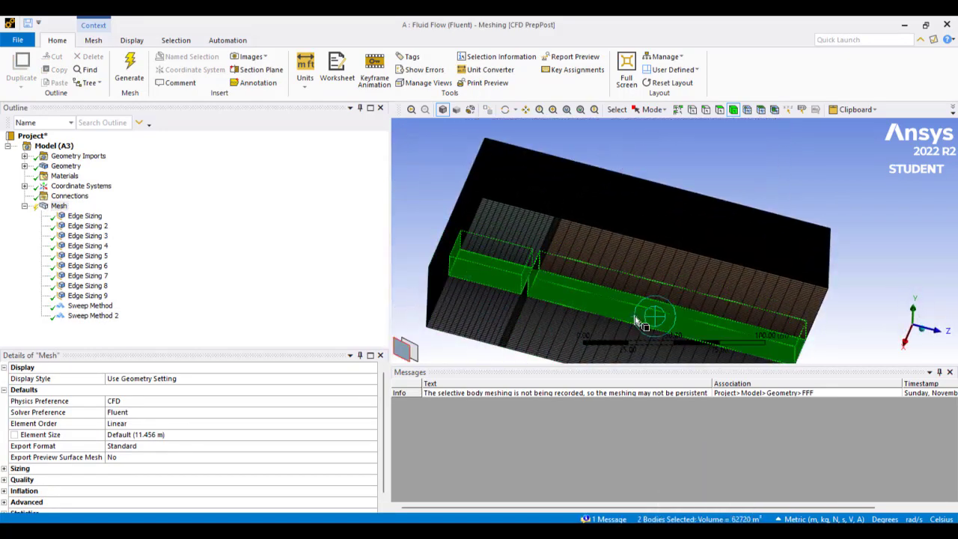
{"action": "right_click", "coordinate": [637, 322]}
{"action": "mouse_move", "coordinate": [718, 24]}
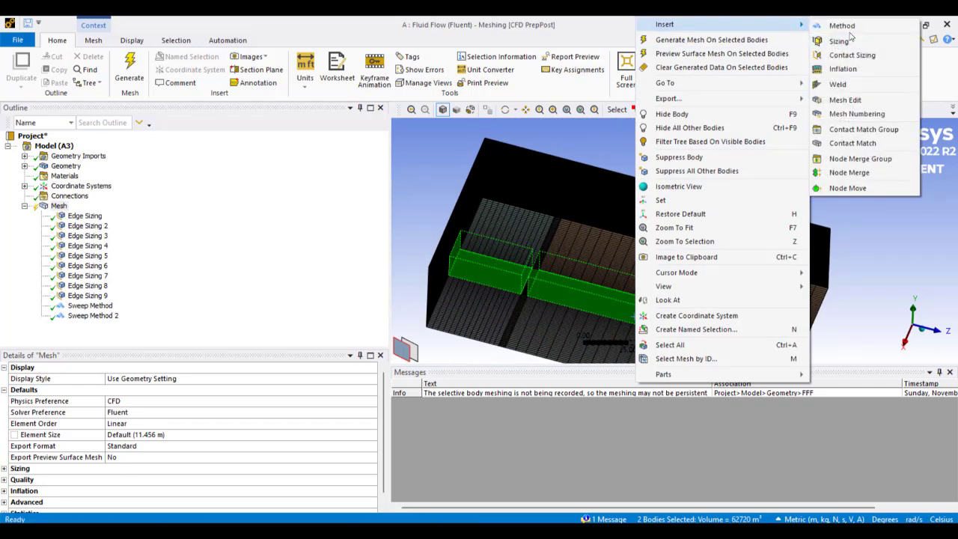
{"action": "left_click", "coordinate": [841, 26]}
{"action": "left_click", "coordinate": [112, 423]}
{"action": "left_click", "coordinate": [105, 456]}
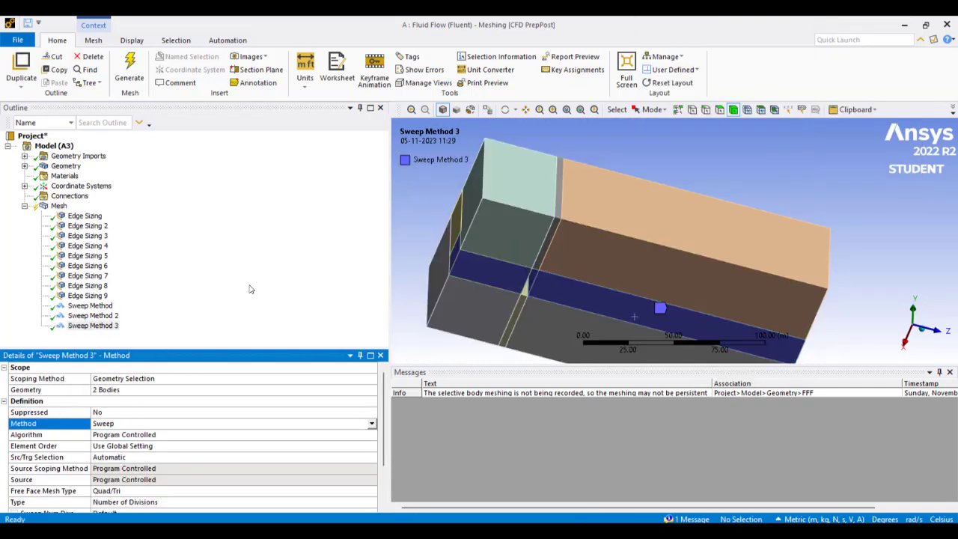
Generate the mesh only on the two narrow middle blocks
{"action": "left_click", "coordinate": [475, 280]}
{"action": "left_click", "coordinate": [591, 301], "text": "ctrl"}
{"action": "right_click", "coordinate": [591, 301]}
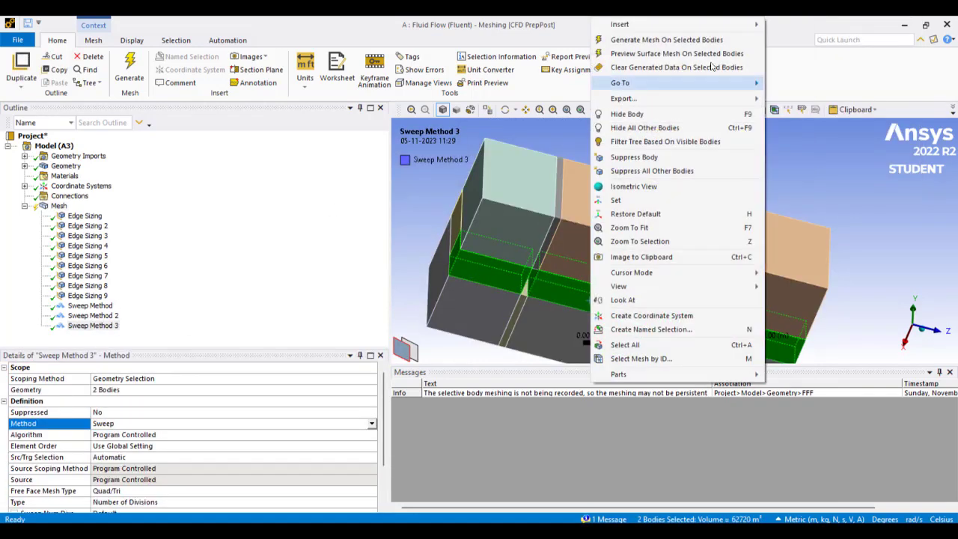
{"action": "left_click", "coordinate": [654, 39]}
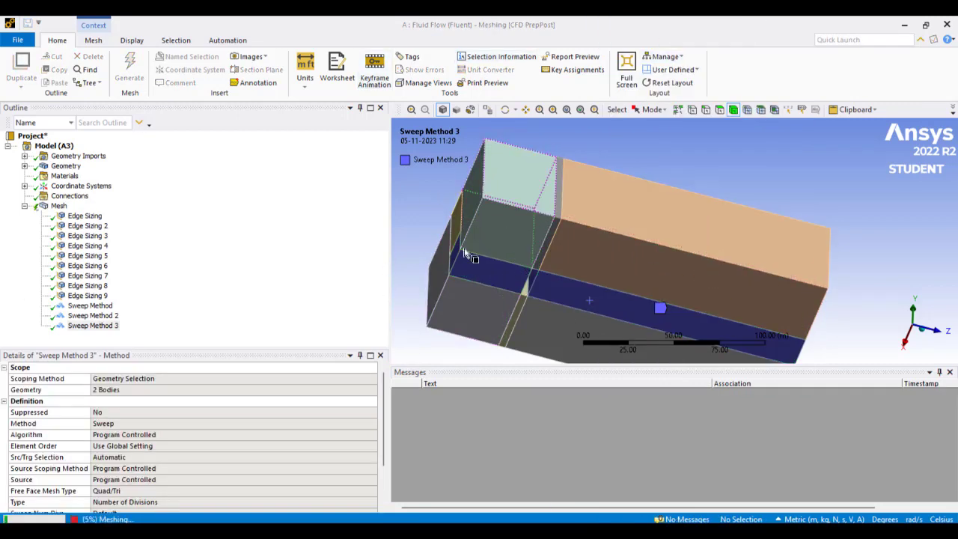
Display the full mesh and examine the cell spacing on the large blocks and around the thin layer from several angles
{"action": "middle_click_drag", "start_coordinate": [637, 194], "coordinate": [628, 278]}
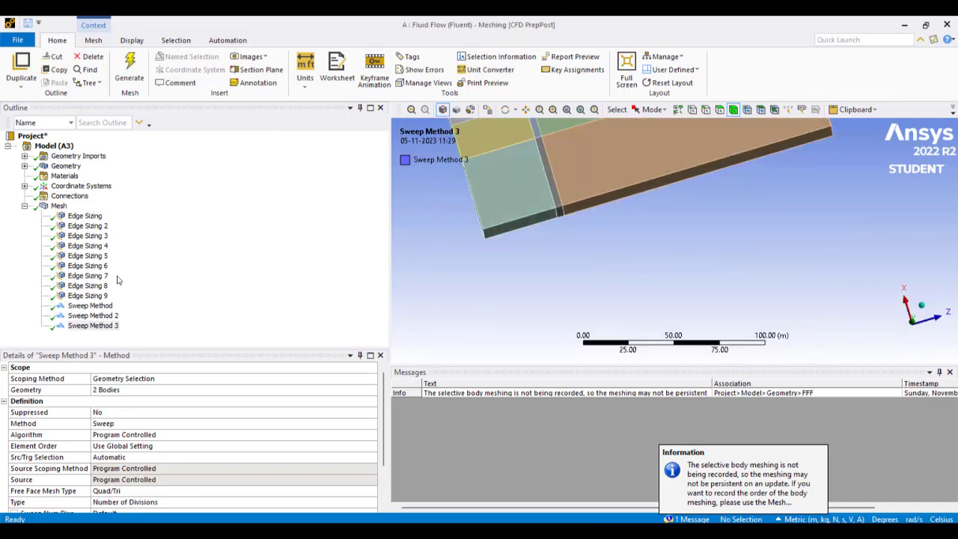
{"action": "left_click", "coordinate": [58, 205]}
{"action": "middle_click_drag", "start_coordinate": [569, 269], "coordinate": [563, 284]}
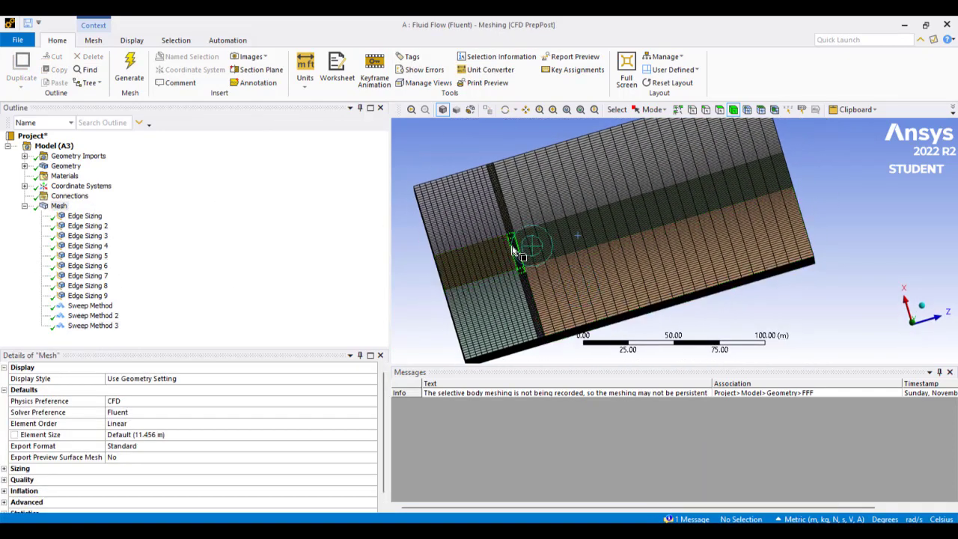
{"action": "scroll", "coordinate": [491, 250], "scroll_direction": "up", "scroll_amount": 5}
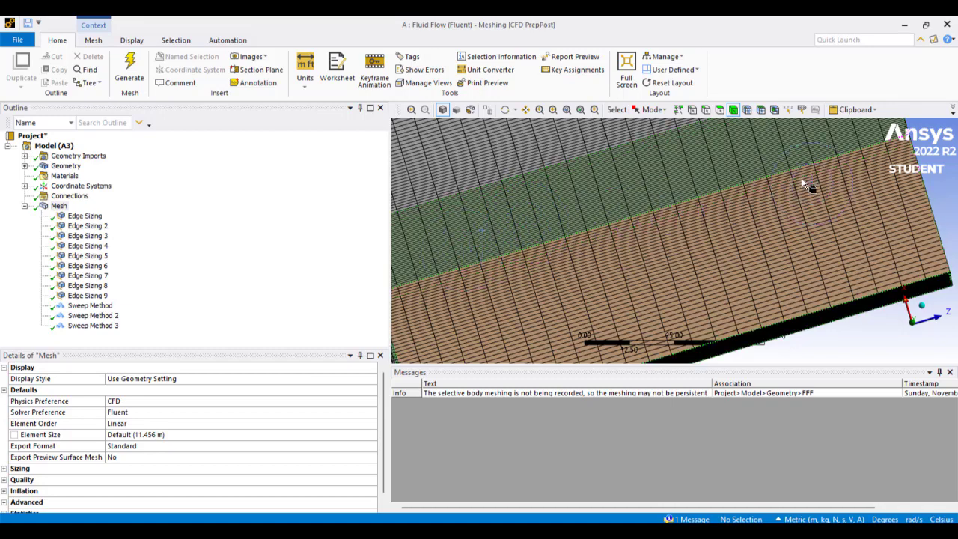
{"action": "scroll", "coordinate": [644, 203], "scroll_direction": "down", "scroll_amount": 4}
{"action": "middle_click_drag", "start_coordinate": [639, 278], "coordinate": [602, 258]}
{"action": "left_click", "coordinate": [949, 373]}
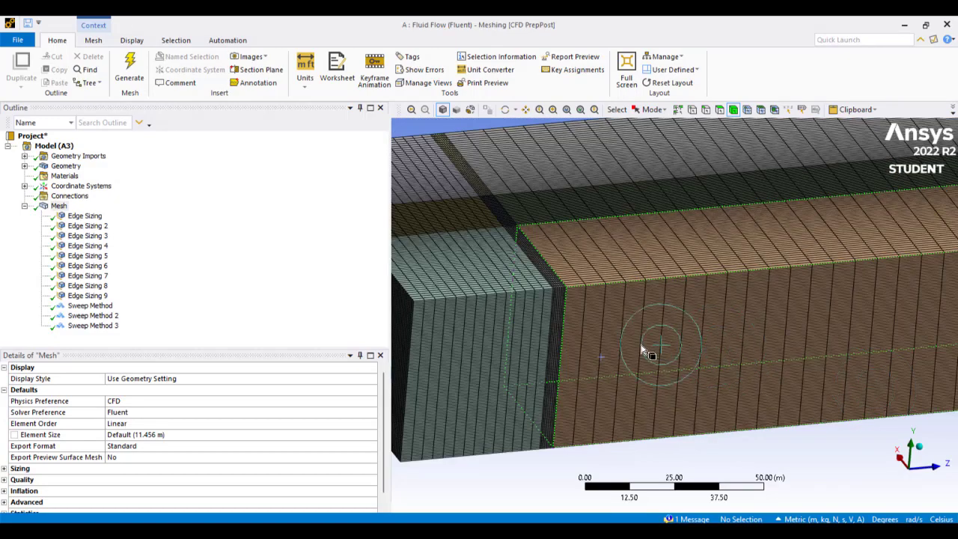
{"action": "middle_click_drag", "start_coordinate": [652, 349], "coordinate": [664, 378]}
{"action": "scroll", "coordinate": [629, 359], "scroll_direction": "down", "scroll_amount": 2}
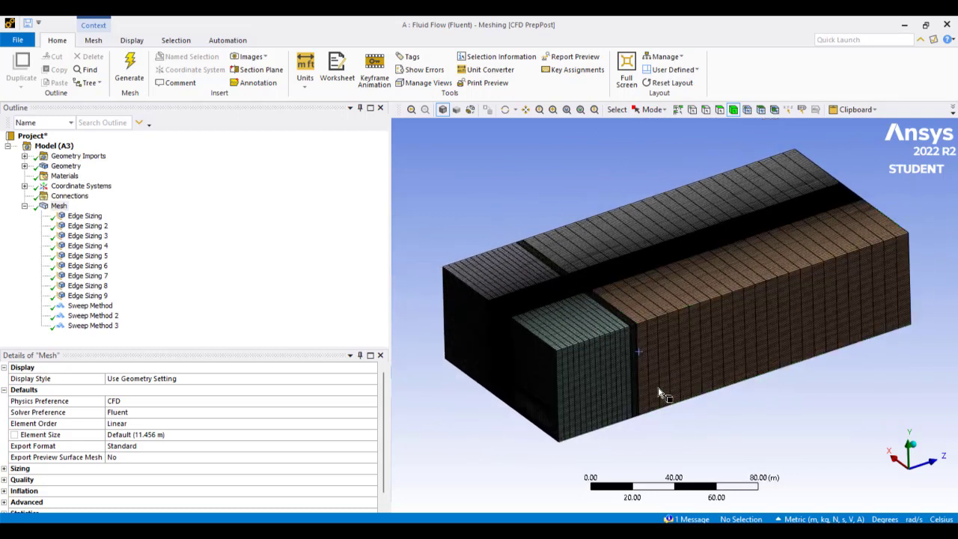